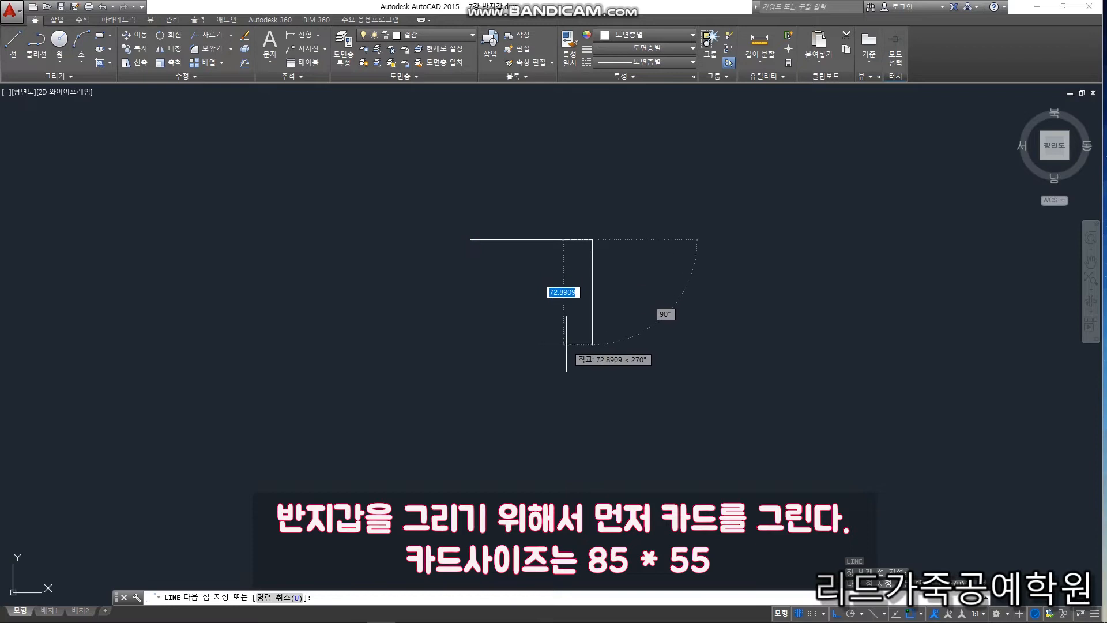
Finish the card outline with a 55 mm right side and an 85 mm bottom line, then close it into a rectangle
{"action": "type", "text": "5"}
{"action": "key", "text": "Return"}
{"action": "type", "text": "8"}
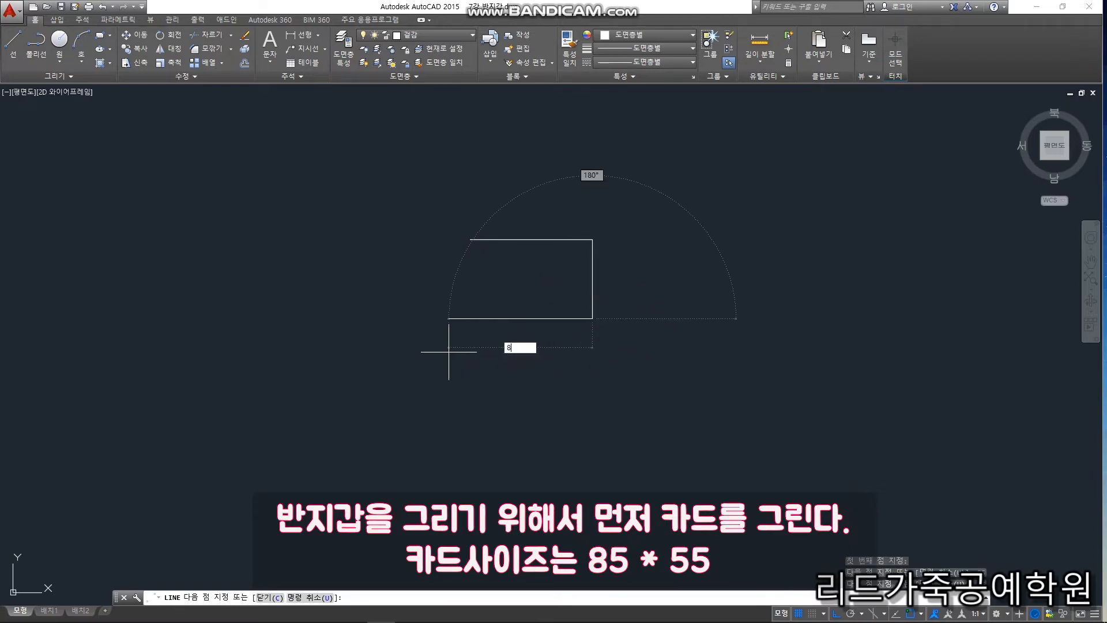
{"action": "type", "text": "5"}
{"action": "key", "text": "Return"}
{"action": "type", "text": "c"}
{"action": "key", "text": "Return"}
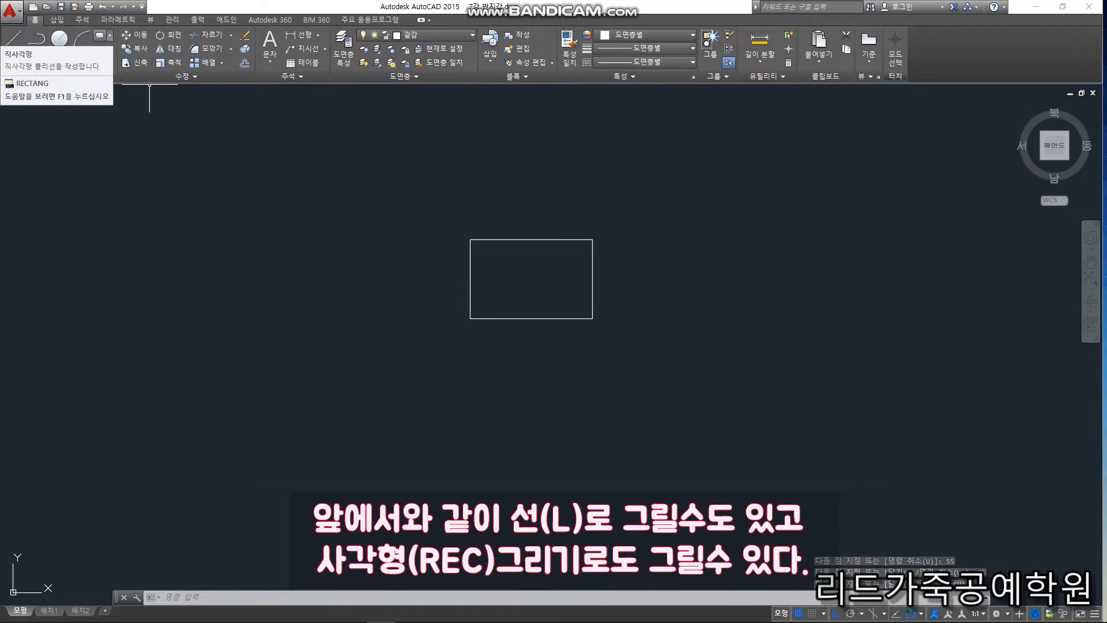
Draw a second card outline below the first with the Rectangle command, using dimensions of 85 by 55 mm
{"action": "scroll", "coordinate": [366, 314], "scroll_direction": "up", "scroll_amount": 1}
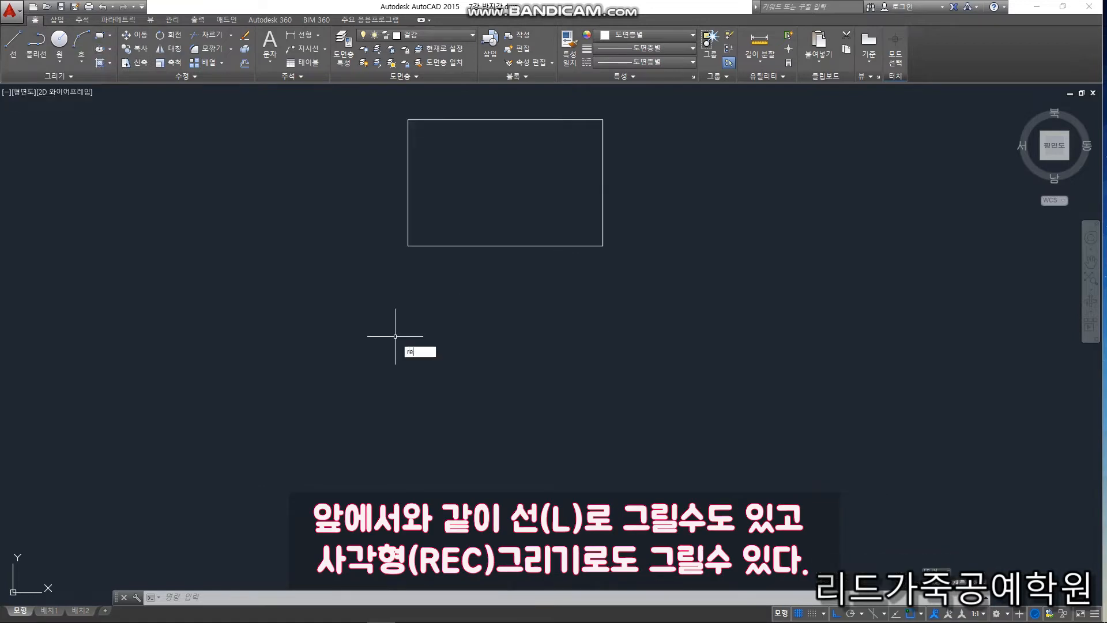
{"action": "type", "text": "ec"}
{"action": "key", "text": "Return"}
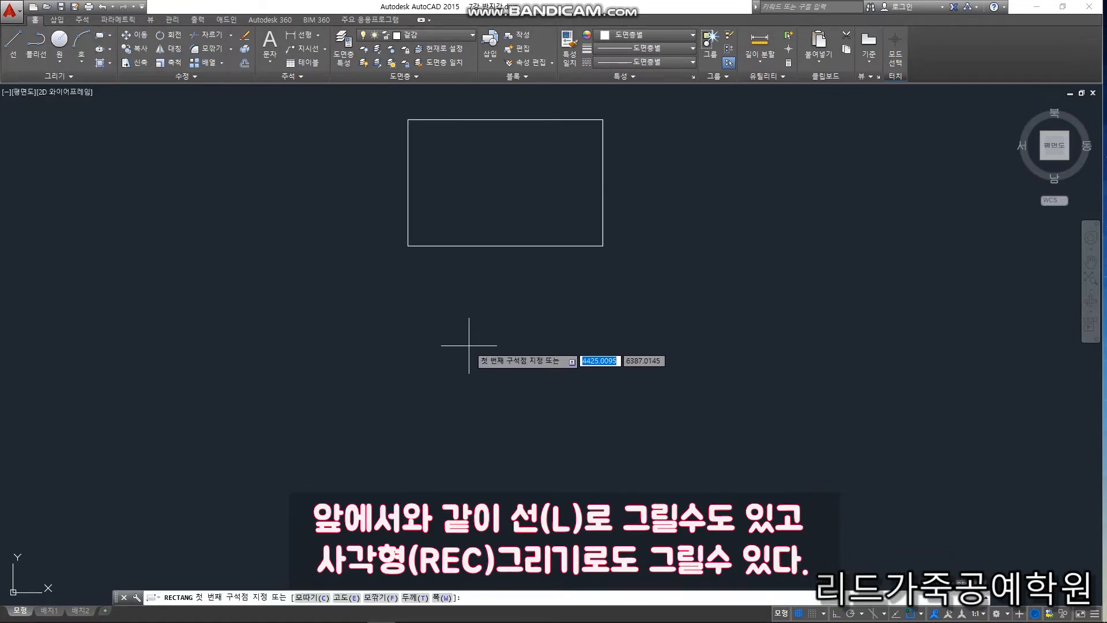
{"action": "left_click", "coordinate": [446, 342]}
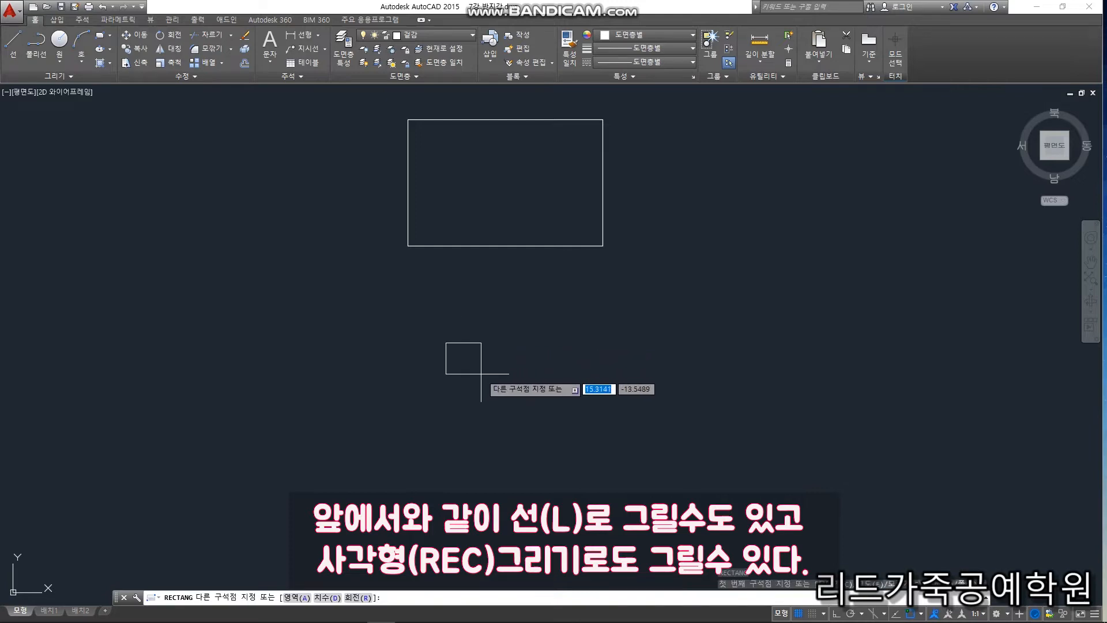
{"action": "type", "text": "d"}
{"action": "key", "text": "Return"}
{"action": "key", "text": "Return"}
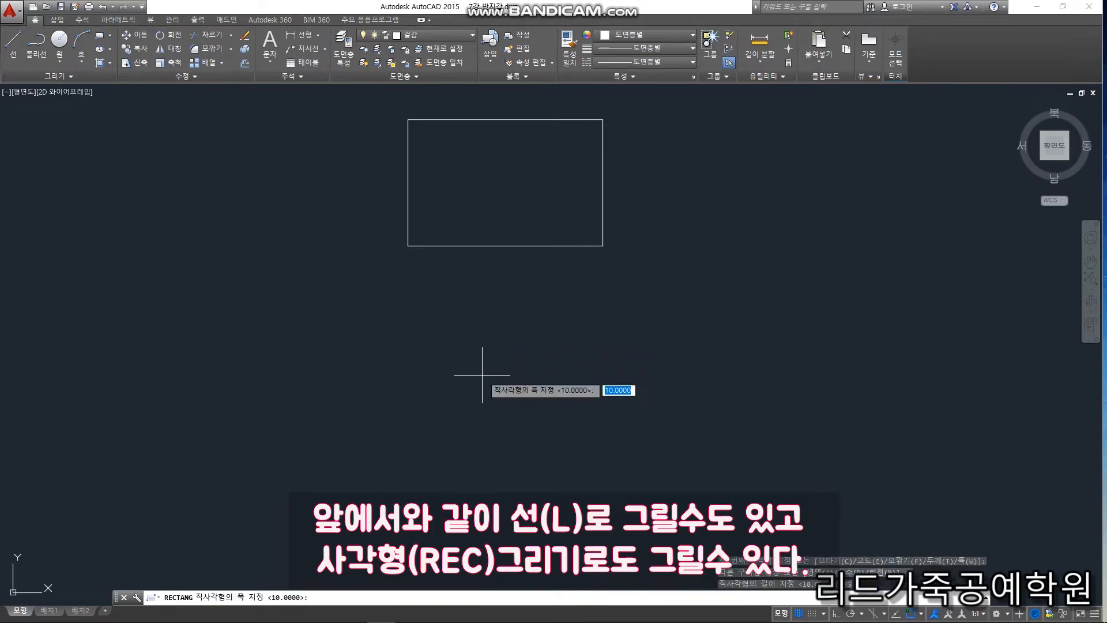
{"action": "key", "text": "Return"}
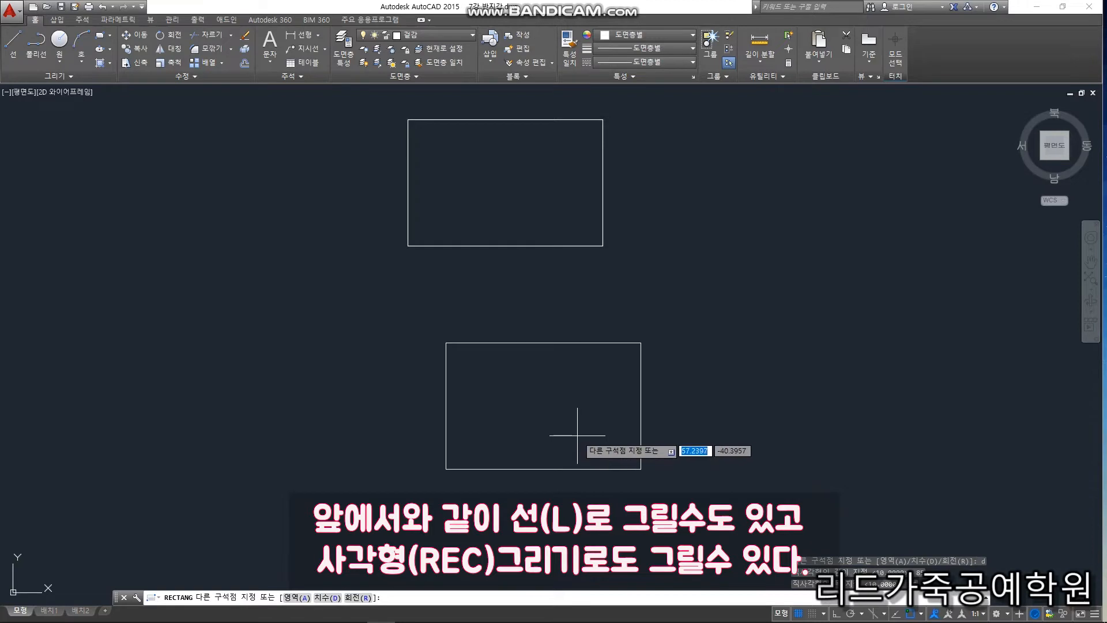
{"action": "left_click", "coordinate": [573, 394]}
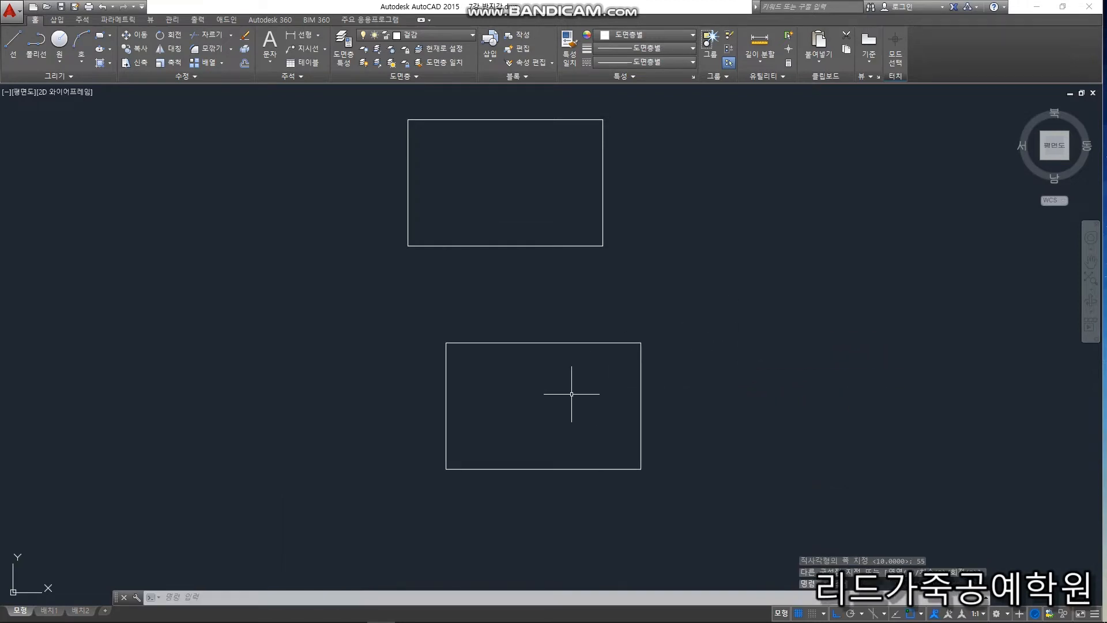
Add linear dimensions for the lower rectangle's width and height, placing both inside the outline
{"action": "left_click", "coordinate": [301, 35]}
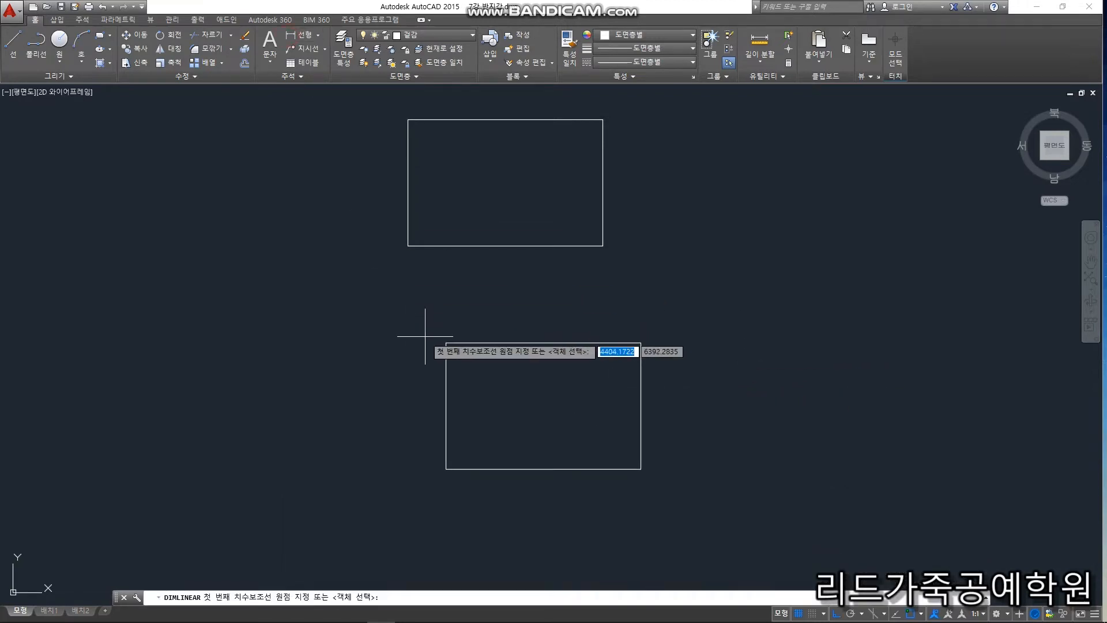
{"action": "left_click", "coordinate": [445, 343]}
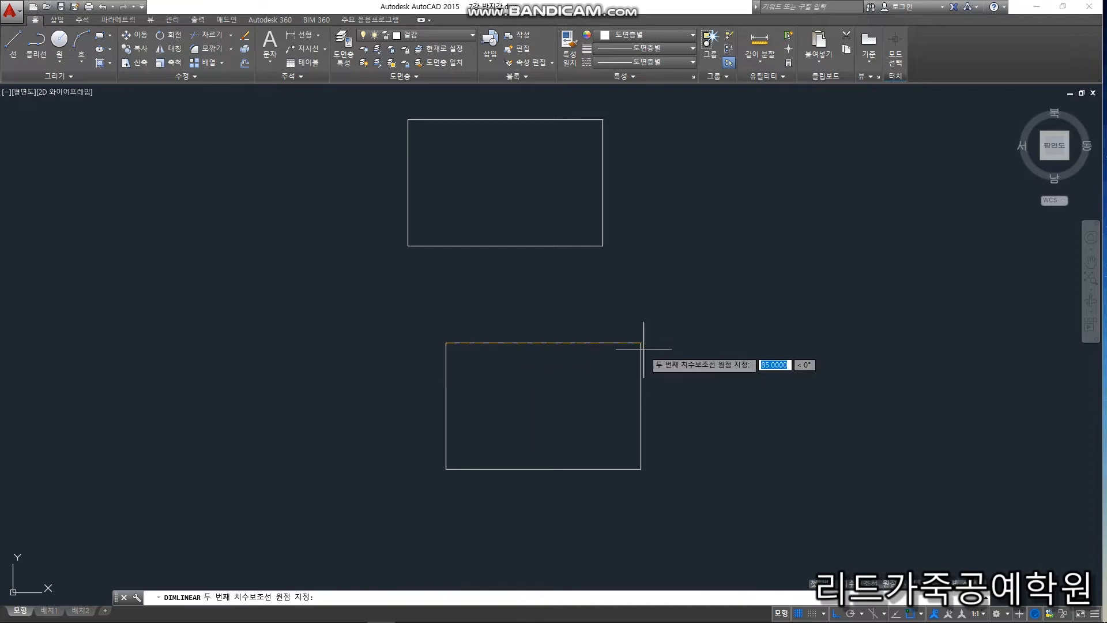
{"action": "left_click", "coordinate": [641, 344]}
{"action": "left_click", "coordinate": [618, 366]}
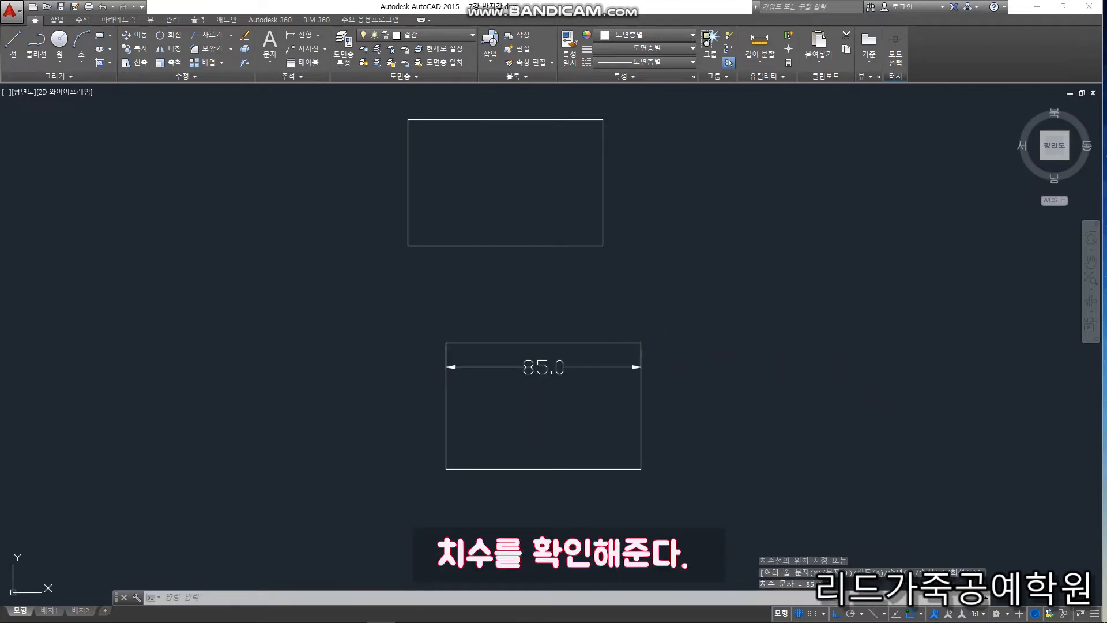
{"action": "key", "text": "Return"}
{"action": "left_click", "coordinate": [642, 343]}
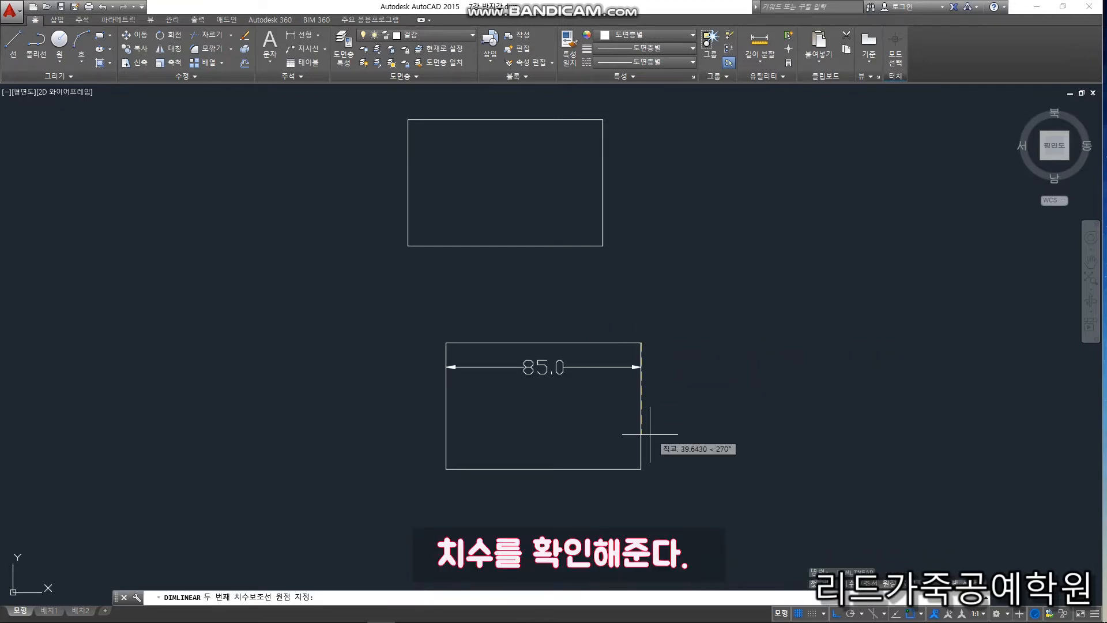
{"action": "left_click", "coordinate": [641, 468]}
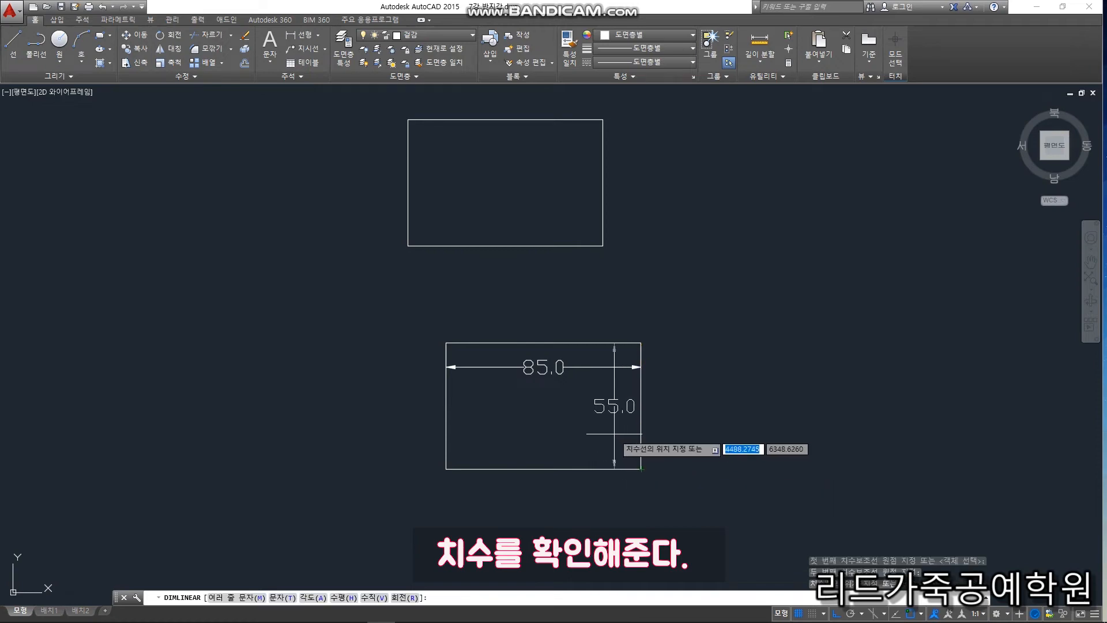
{"action": "left_click", "coordinate": [613, 433]}
Add linear dimensions for the upper rectangle's width and height, placing both inside the outline
{"action": "scroll", "coordinate": [574, 405], "scroll_direction": "down", "scroll_amount": 3}
{"action": "scroll", "coordinate": [526, 278], "scroll_direction": "up", "scroll_amount": 4}
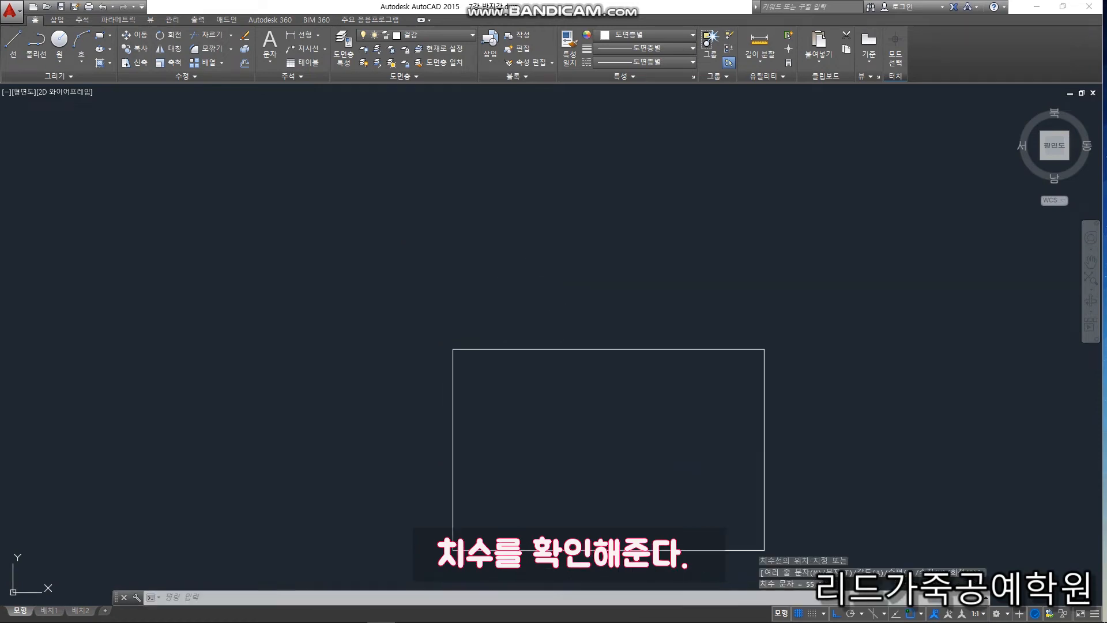
{"action": "key", "text": "Return"}
{"action": "left_click", "coordinate": [454, 349]}
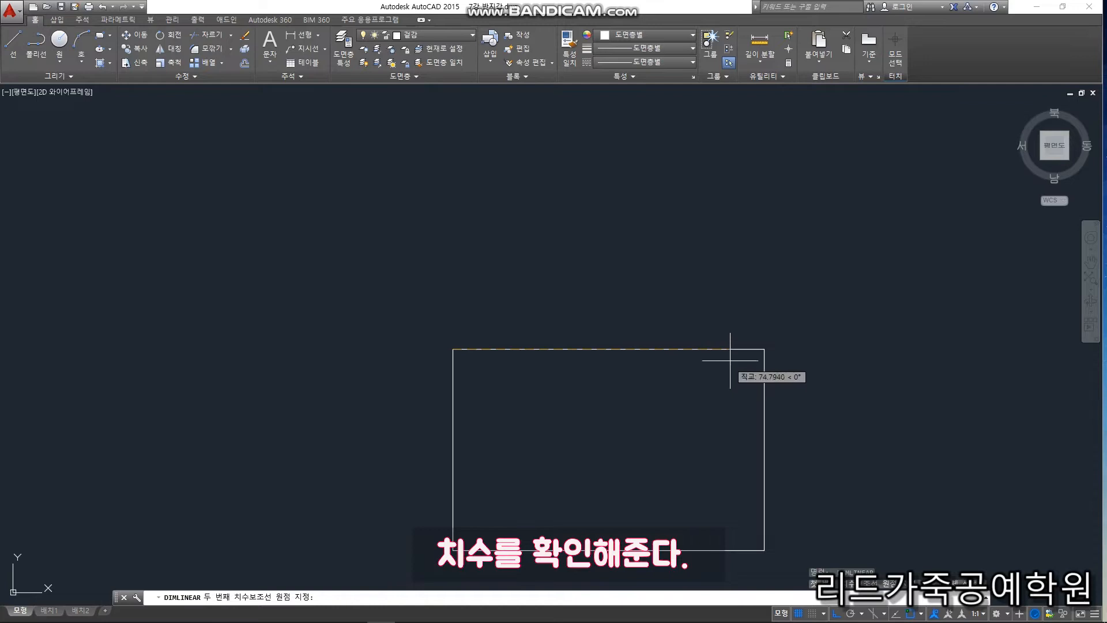
{"action": "left_click", "coordinate": [764, 349]}
{"action": "left_click", "coordinate": [764, 386]}
{"action": "key", "text": "Return"}
{"action": "left_click", "coordinate": [764, 349]}
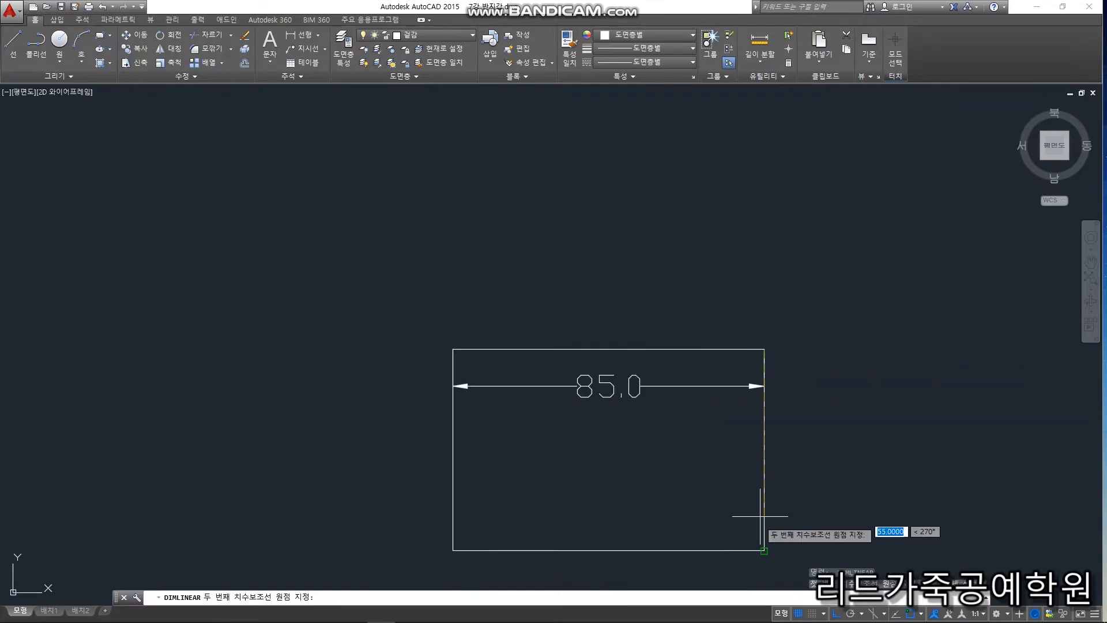
{"action": "left_click", "coordinate": [753, 548]}
{"action": "left_click", "coordinate": [732, 449]}
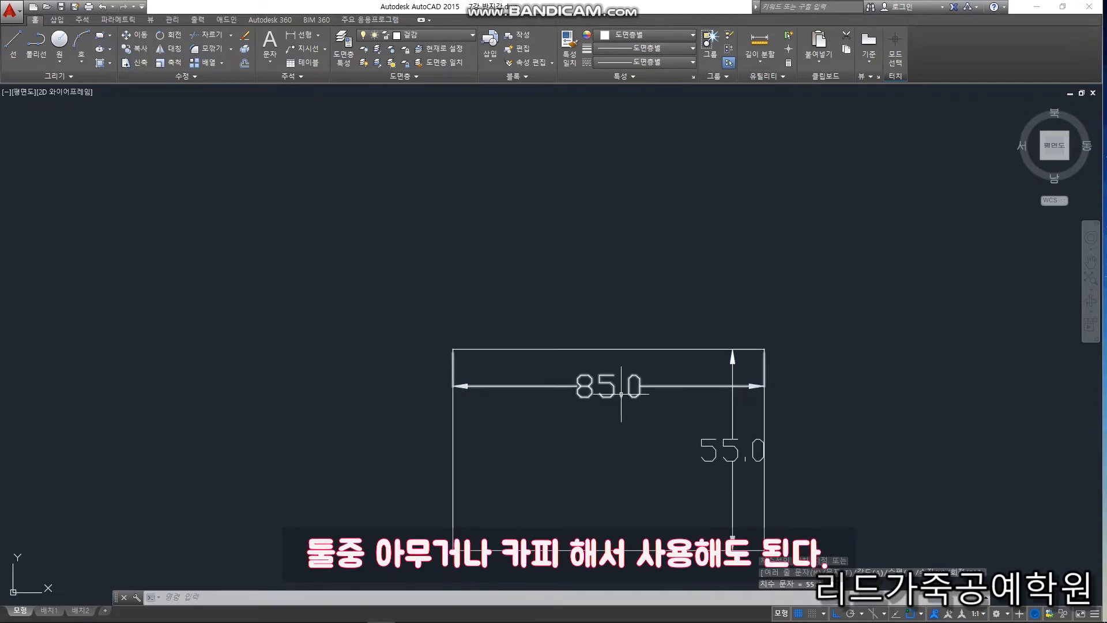
{"action": "scroll", "coordinate": [440, 210], "scroll_direction": "down", "scroll_amount": 6}
{"action": "key", "text": "Escape"}
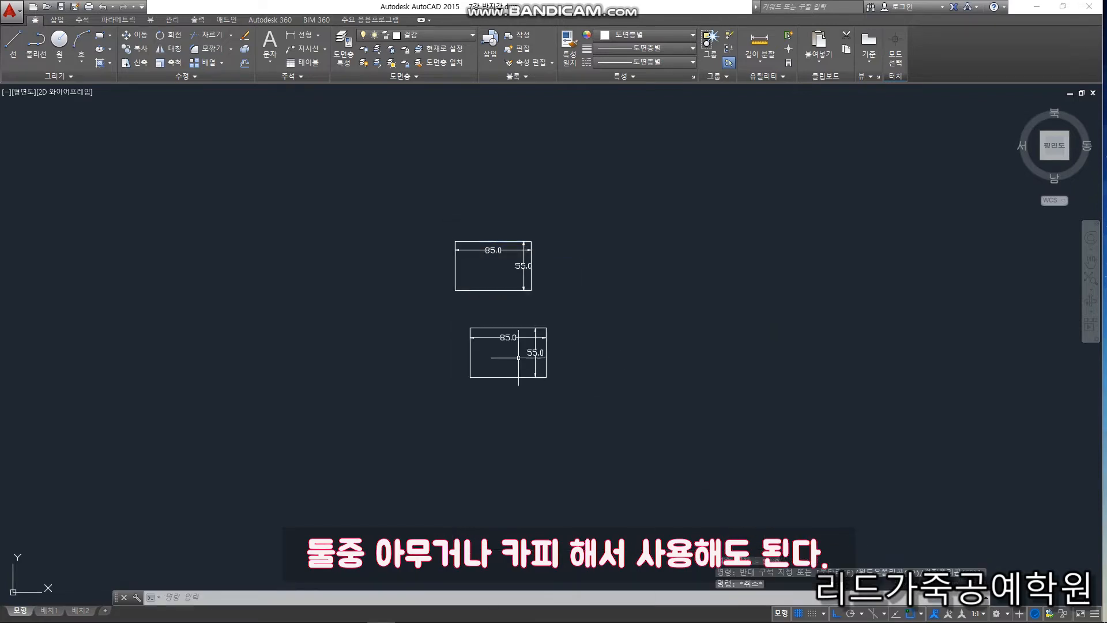
{"action": "scroll", "coordinate": [499, 298], "scroll_direction": "up", "scroll_amount": 3}
{"action": "left_click", "coordinate": [504, 309]}
{"action": "left_click", "coordinate": [482, 282]}
{"action": "key", "text": "Escape"}
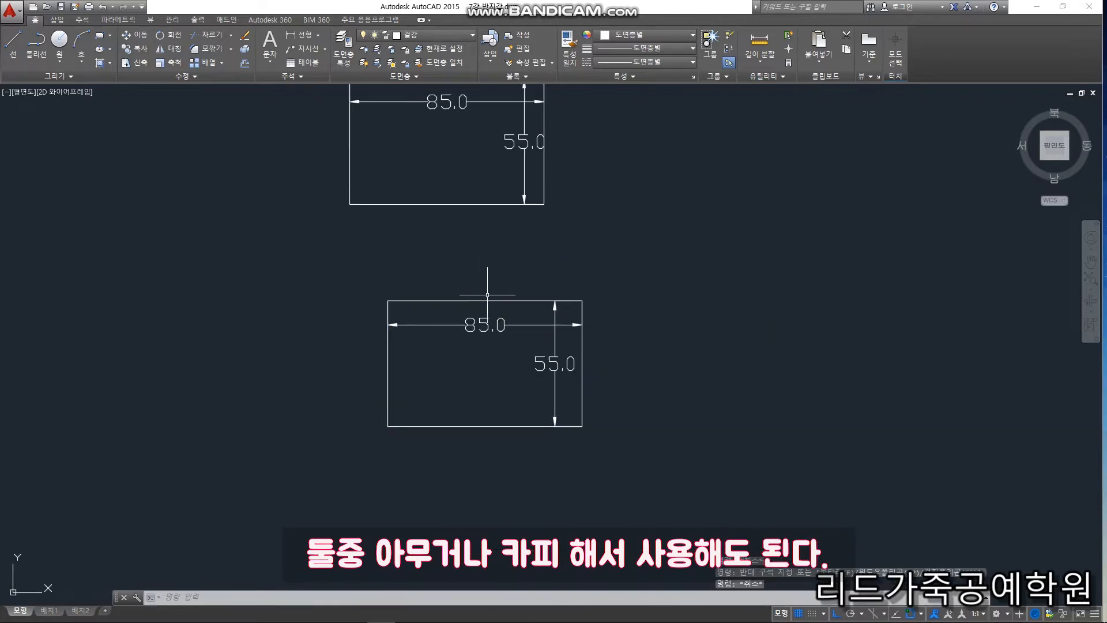
{"action": "scroll", "coordinate": [545, 378], "scroll_direction": "down", "scroll_amount": 2}
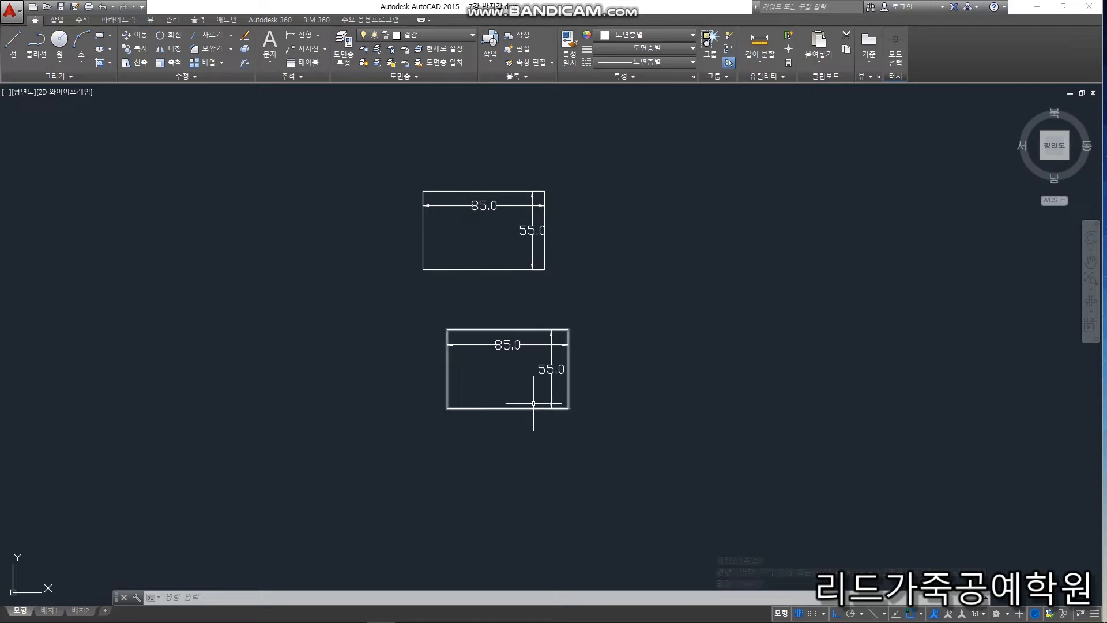
Copy the lower card rectangle without its dimensions to the empty area on its right
{"action": "left_click", "coordinate": [506, 386]}
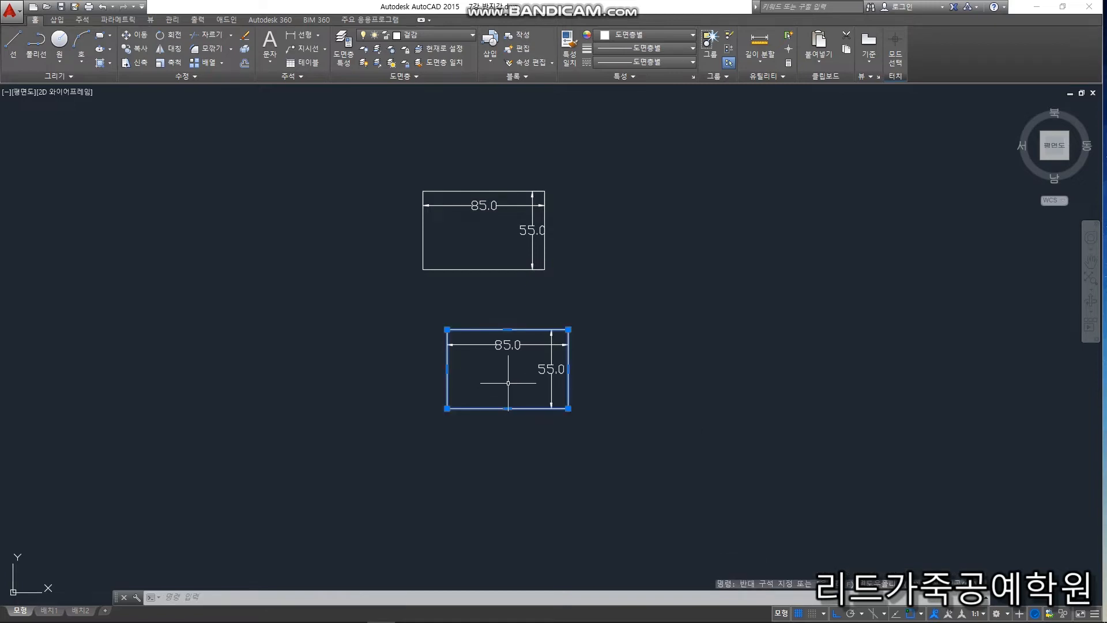
{"action": "type", "text": "co"}
{"action": "key", "text": "Return"}
{"action": "left_click", "coordinate": [519, 372]}
{"action": "left_click", "coordinate": [743, 421]}
Offset the copied card rectangle outward by 3 mm twice to create the stitching line and the cutting line
{"action": "scroll", "coordinate": [837, 393], "scroll_direction": "up", "scroll_amount": 2}
{"action": "key", "text": "Return"}
{"action": "type", "text": "3"}
{"action": "key", "text": "Return"}
{"action": "left_click", "coordinate": [680, 293]}
{"action": "left_click", "coordinate": [663, 235]}
{"action": "left_click", "coordinate": [673, 286]}
{"action": "left_click", "coordinate": [670, 237]}
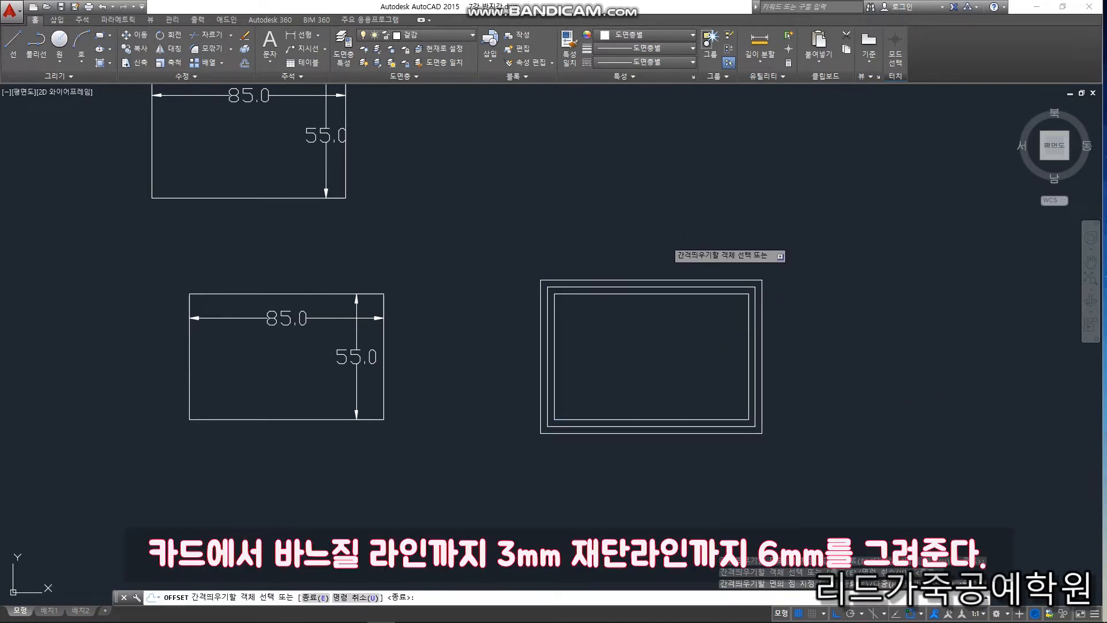
{"action": "key", "text": "Escape"}
{"action": "key", "text": "Escape"}
Change the middle rectangle, the stitching line, to a dashed linetype
{"action": "scroll", "coordinate": [654, 279], "scroll_direction": "up", "scroll_amount": 4}
{"action": "left_click", "coordinate": [678, 306]}
{"action": "left_click", "coordinate": [659, 287]}
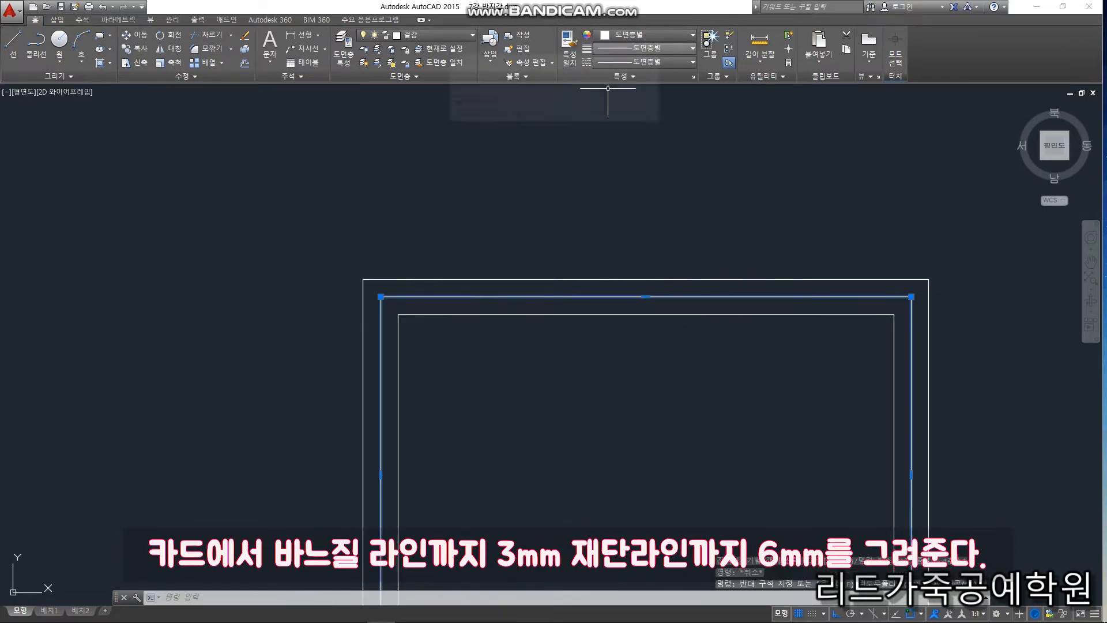
{"action": "left_click", "coordinate": [663, 62]}
{"action": "left_click", "coordinate": [642, 120]}
{"action": "key", "text": "Escape"}
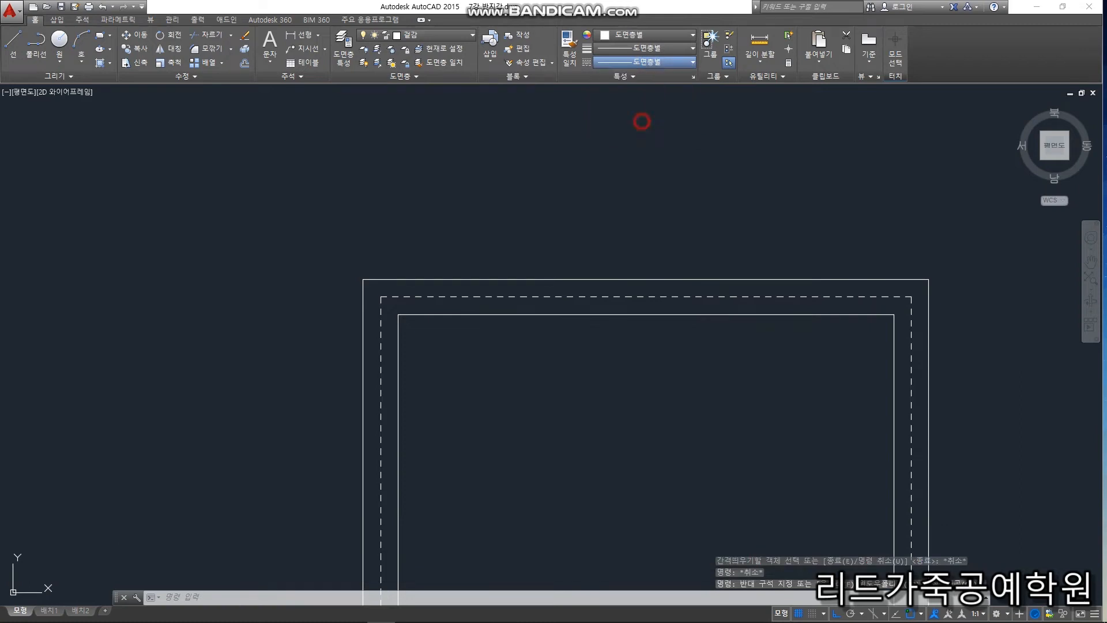
{"action": "key", "text": "Escape"}
Draw a line along the top edge of the outer rectangle from its upper-left to its upper-right corner
{"action": "scroll", "coordinate": [568, 314], "scroll_direction": "down", "scroll_amount": 4}
{"action": "scroll", "coordinate": [594, 320], "scroll_direction": "up", "scroll_amount": 2}
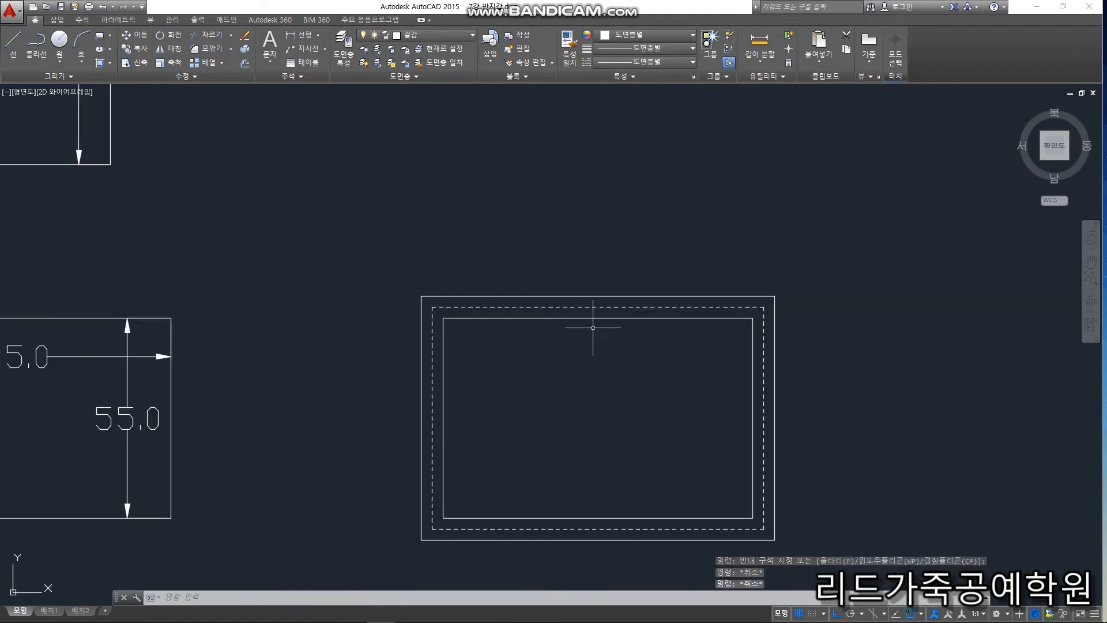
{"action": "type", "text": "l"}
{"action": "key", "text": "Return"}
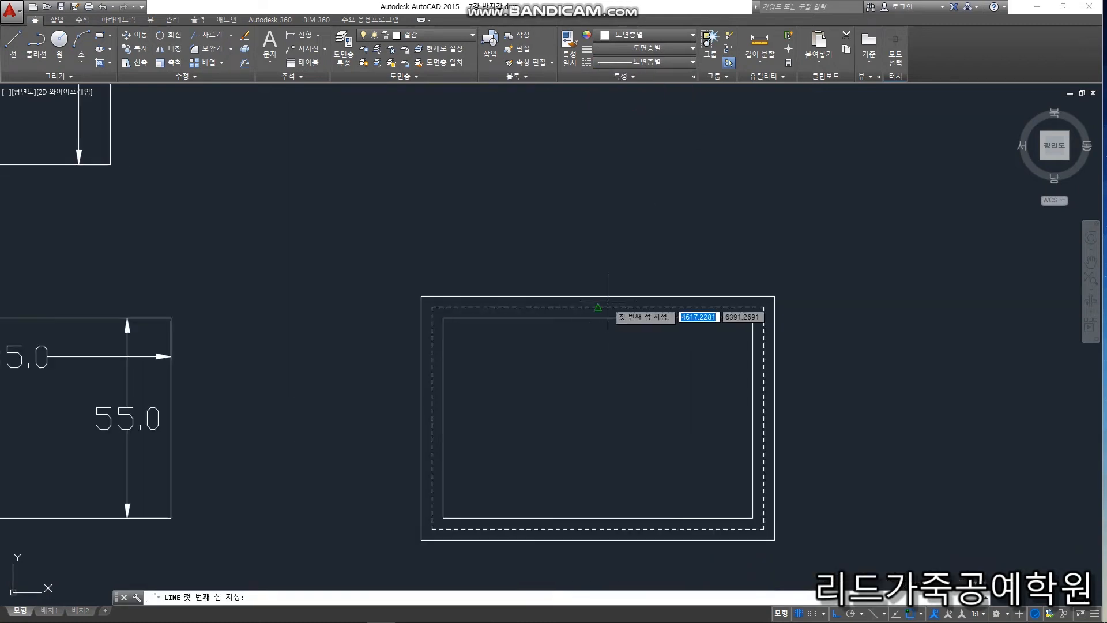
{"action": "left_click", "coordinate": [421, 296]}
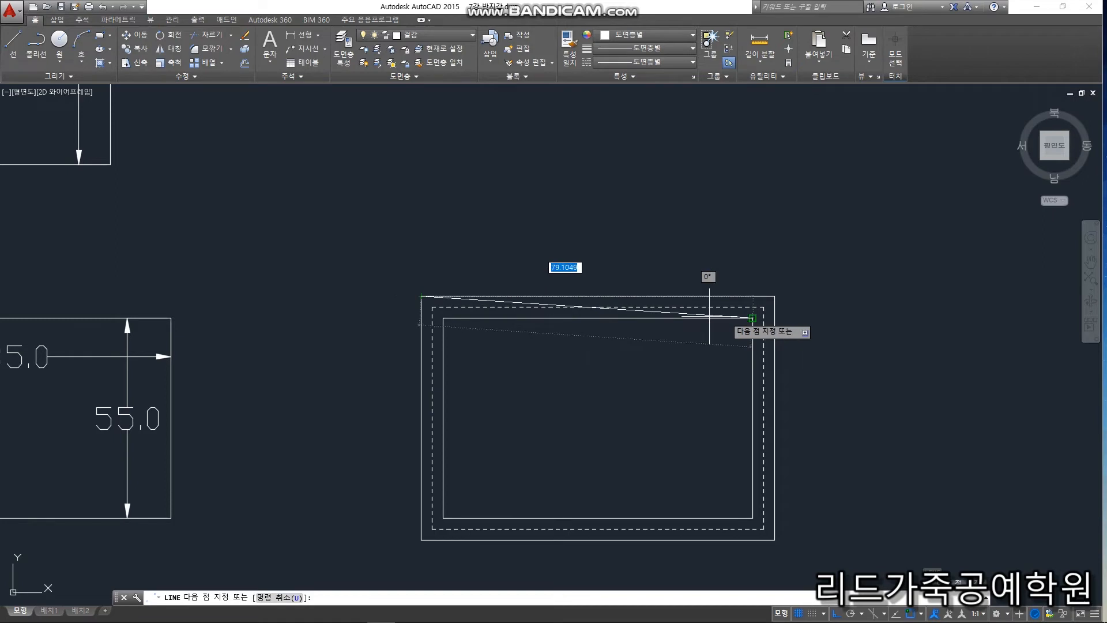
{"action": "left_click", "coordinate": [774, 295]}
{"action": "key", "text": "Return"}
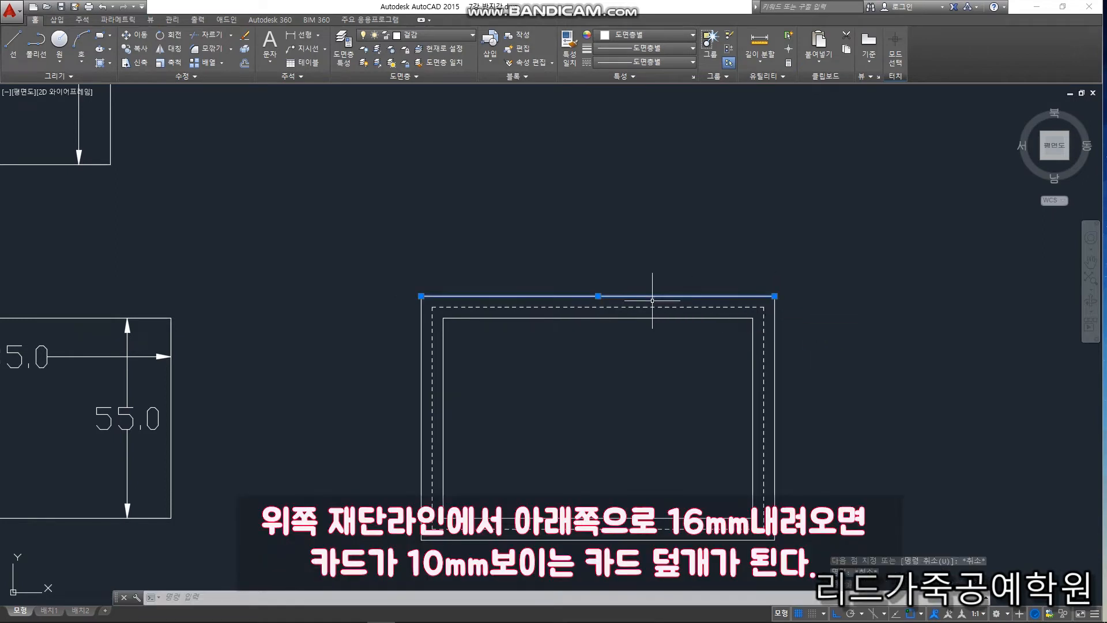
Move the line on the outer rectangle's top edge straight down by 16 mm
{"action": "key", "text": "Return"}
{"action": "left_click", "coordinate": [629, 302]}
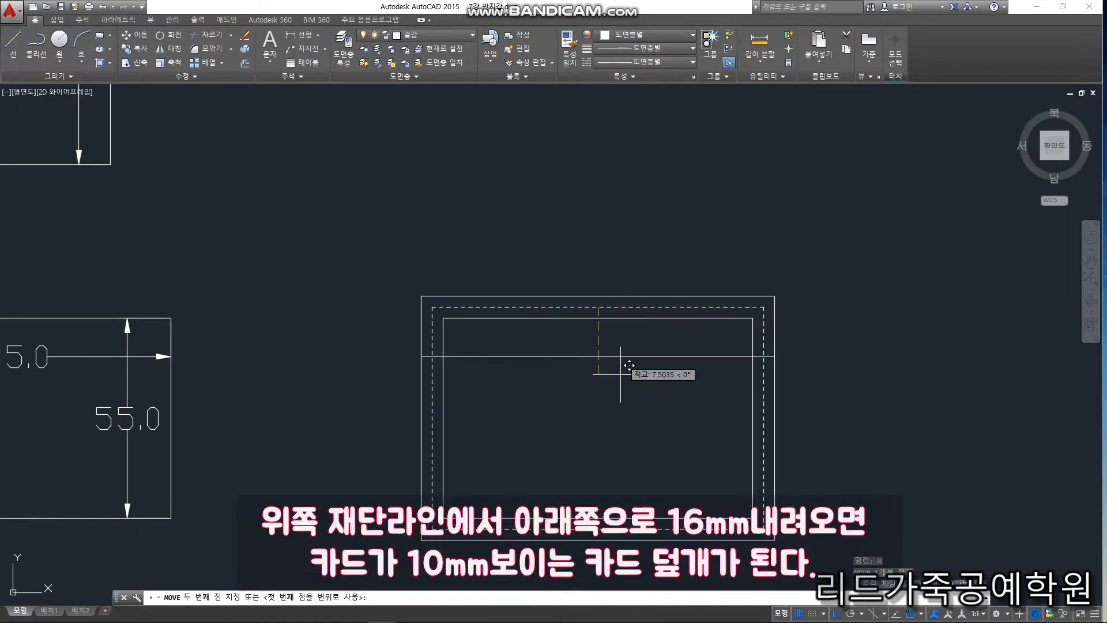
{"action": "type", "text": "16"}
{"action": "key", "text": "Return"}
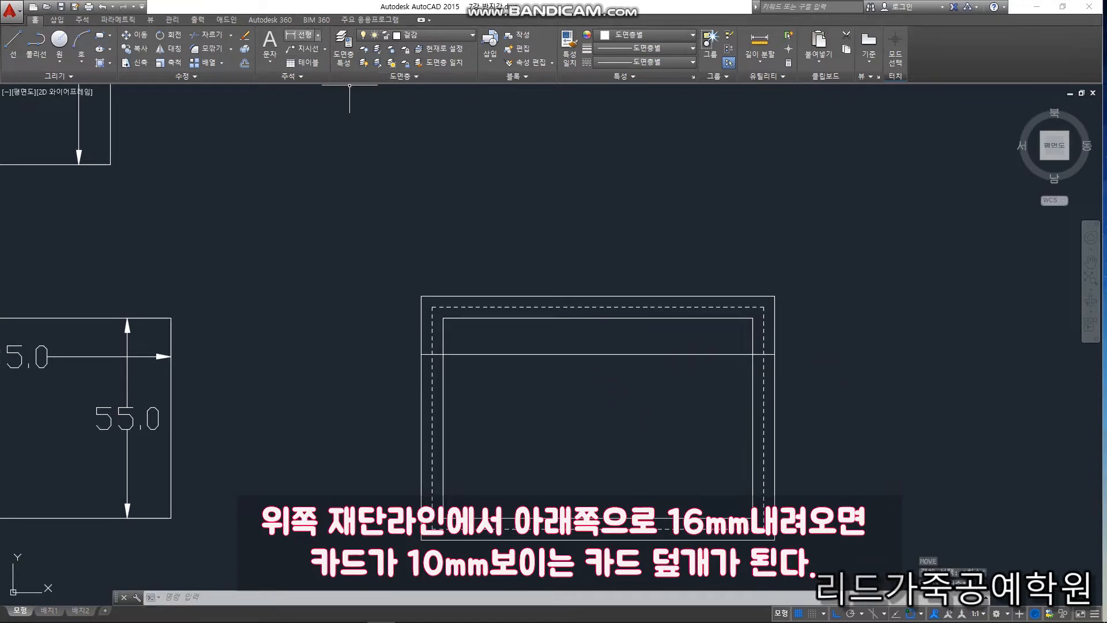
Add a vertical linear dimension between the outer rectangle's top edge and the pocket line below it
{"action": "left_click", "coordinate": [301, 35]}
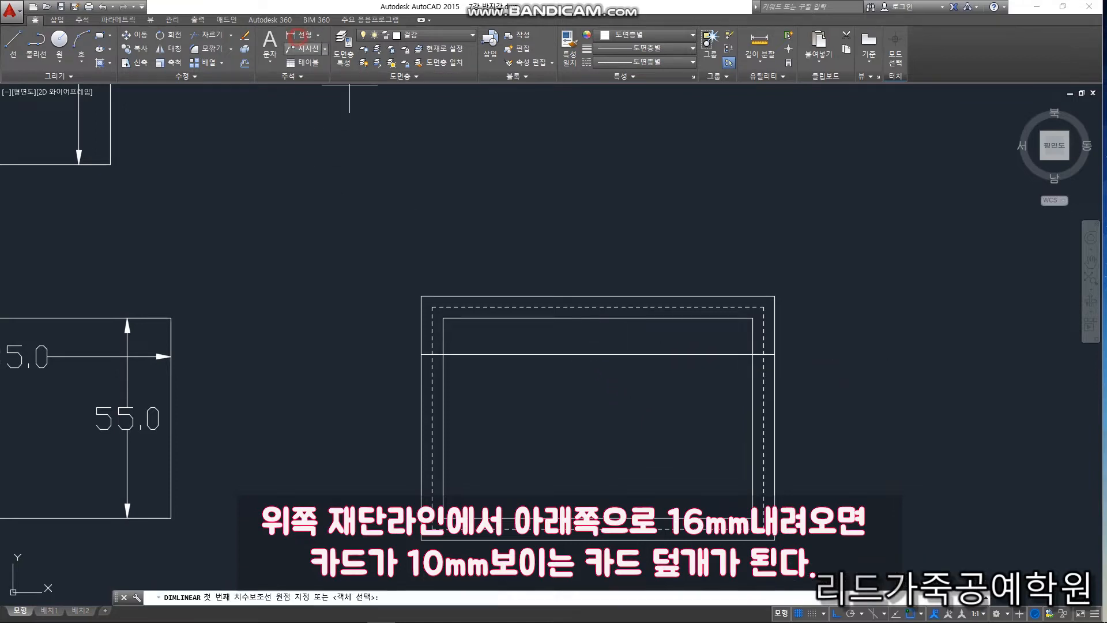
{"action": "left_click", "coordinate": [607, 295]}
{"action": "left_click", "coordinate": [607, 354]}
{"action": "scroll", "coordinate": [616, 341], "scroll_direction": "up", "scroll_amount": 4}
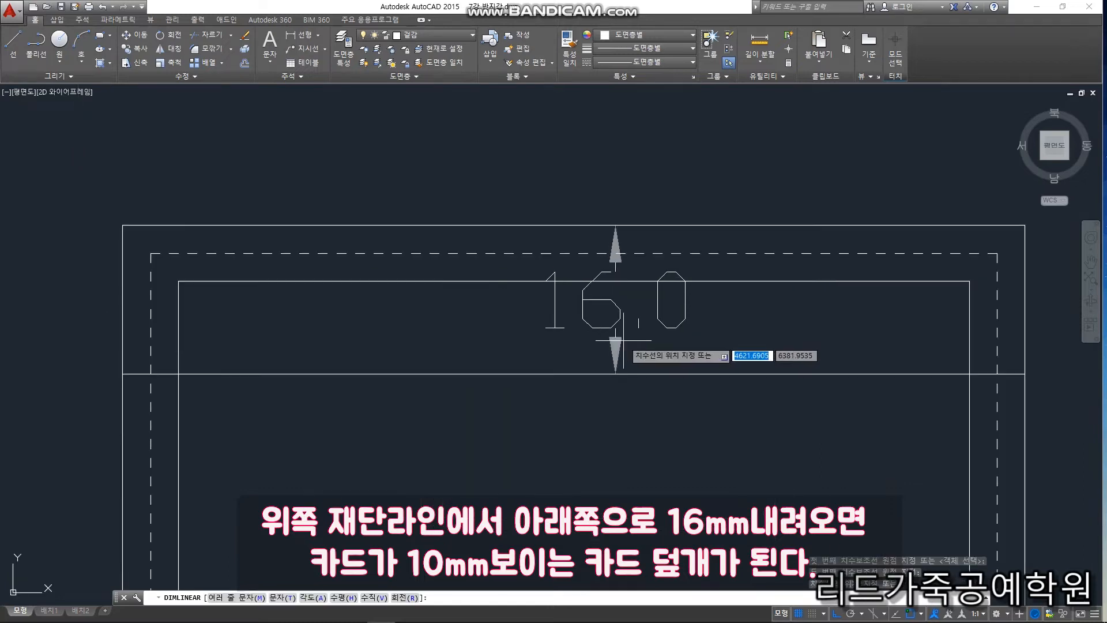
{"action": "left_click", "coordinate": [622, 340]}
Copy the complete card pocket drawing, including its dimension, to the empty area on its right
{"action": "scroll", "coordinate": [481, 315], "scroll_direction": "down", "scroll_amount": 5}
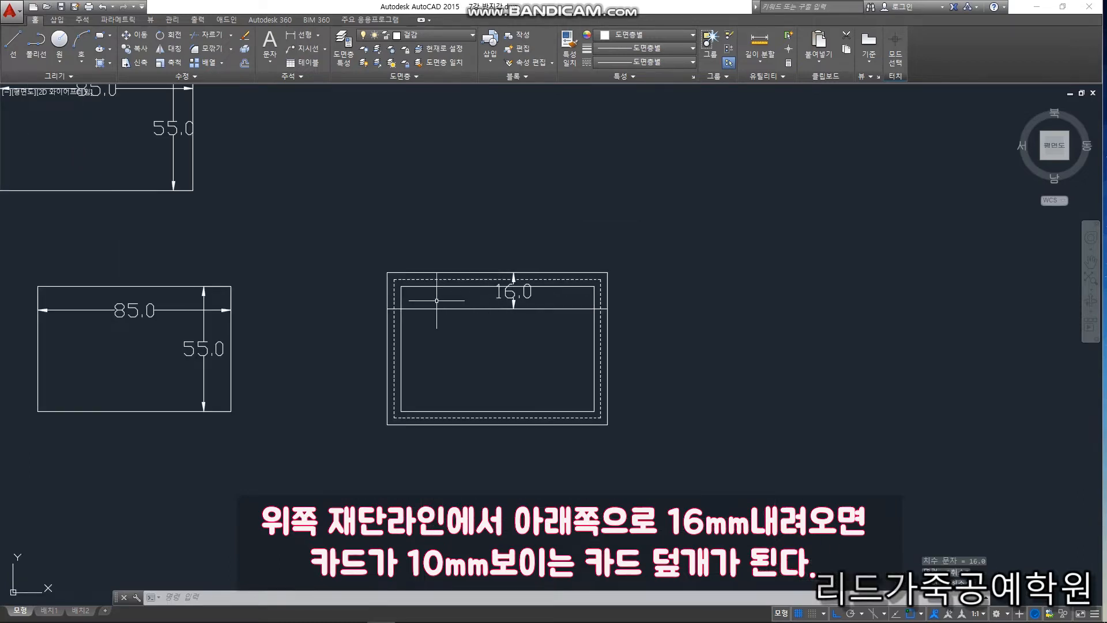
{"action": "left_click", "coordinate": [356, 239]}
{"action": "left_click", "coordinate": [706, 504]}
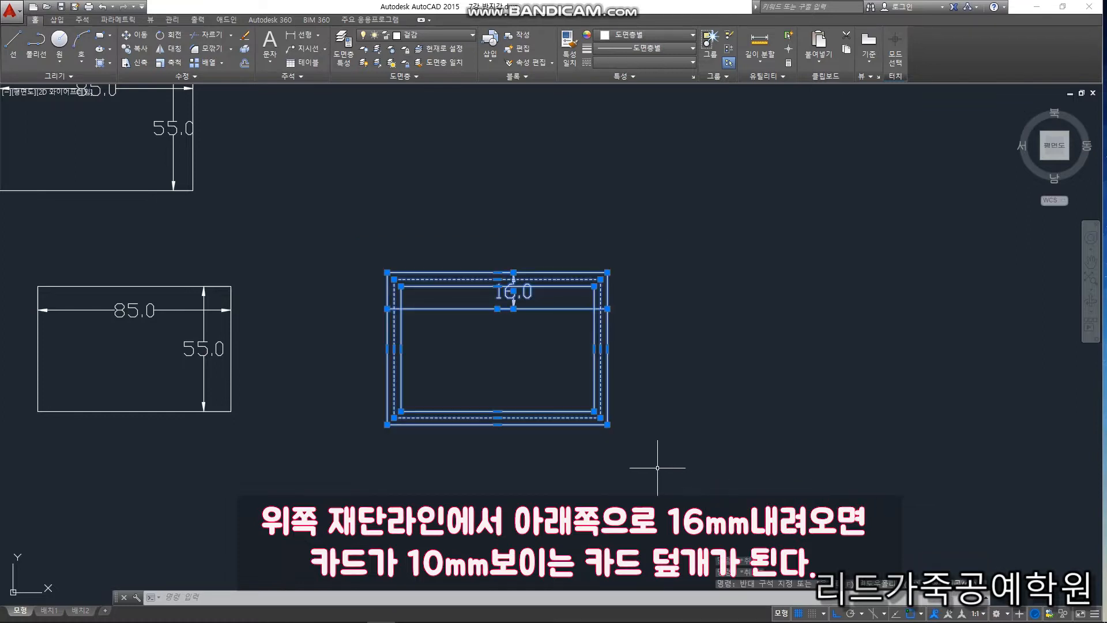
{"action": "key", "text": "Return"}
{"action": "left_click", "coordinate": [539, 452]}
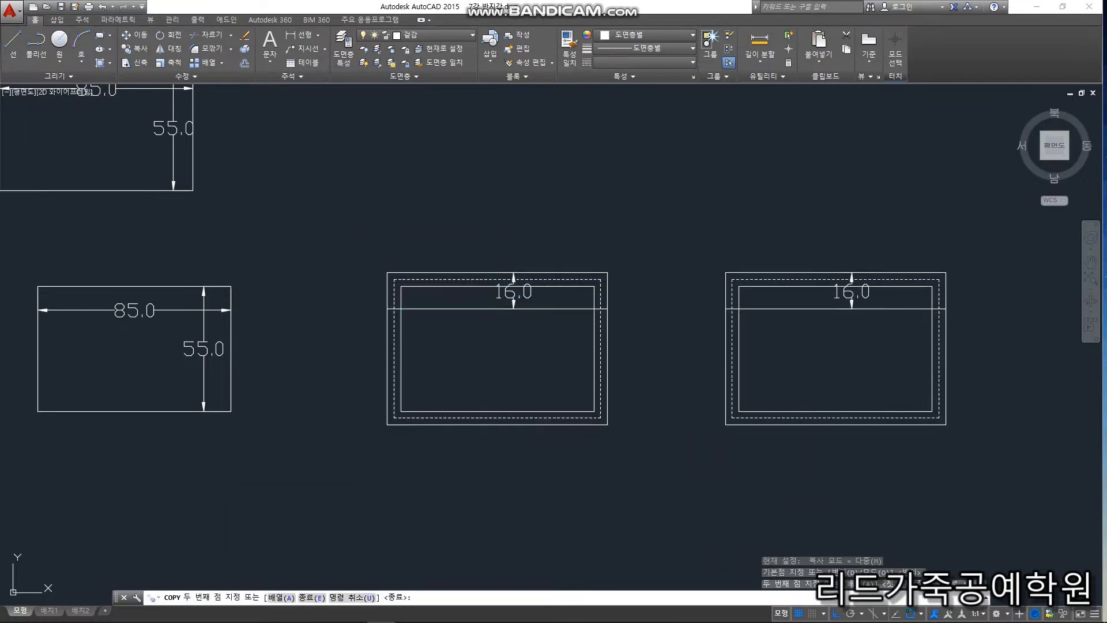
Erase the 16.0 vertical dimension from the copied card pocket drawing
{"action": "left_click", "coordinate": [878, 495]}
{"action": "scroll", "coordinate": [613, 459], "scroll_direction": "up", "scroll_amount": 2}
{"action": "scroll", "coordinate": [514, 346], "scroll_direction": "up", "scroll_amount": 5}
{"action": "left_click", "coordinate": [568, 337]}
{"action": "left_click", "coordinate": [511, 306]}
{"action": "type", "text": "e"}
{"action": "key", "text": "Return"}
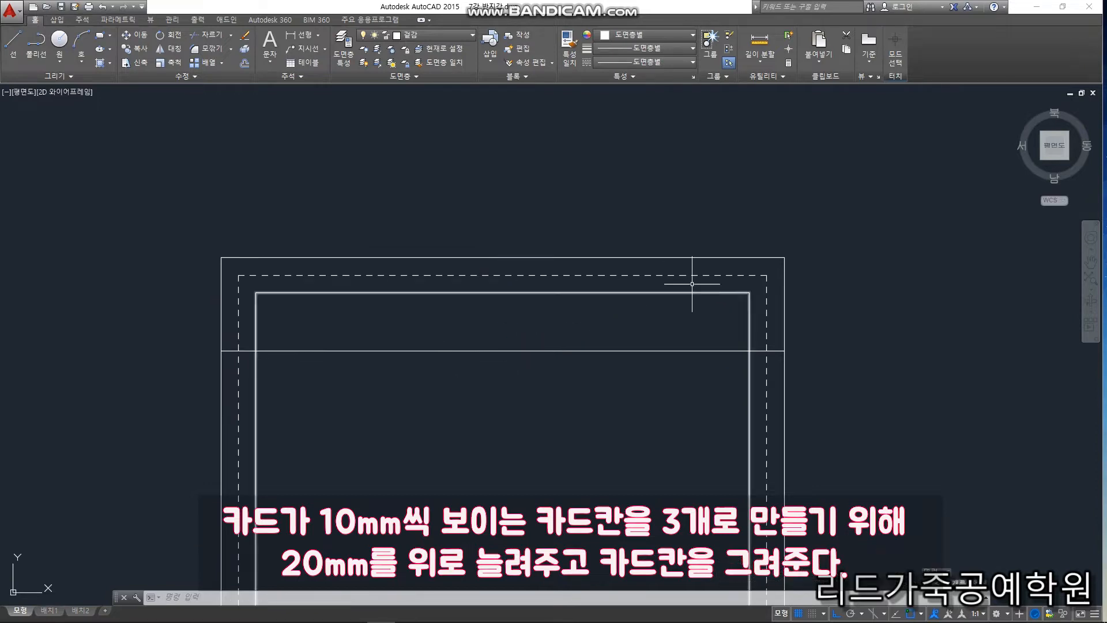
Stretch the top edges of the outer and dashed rectangles in the copied drawing upward by 20 mm
{"action": "left_click", "coordinate": [820, 281]}
{"action": "left_click", "coordinate": [218, 177]}
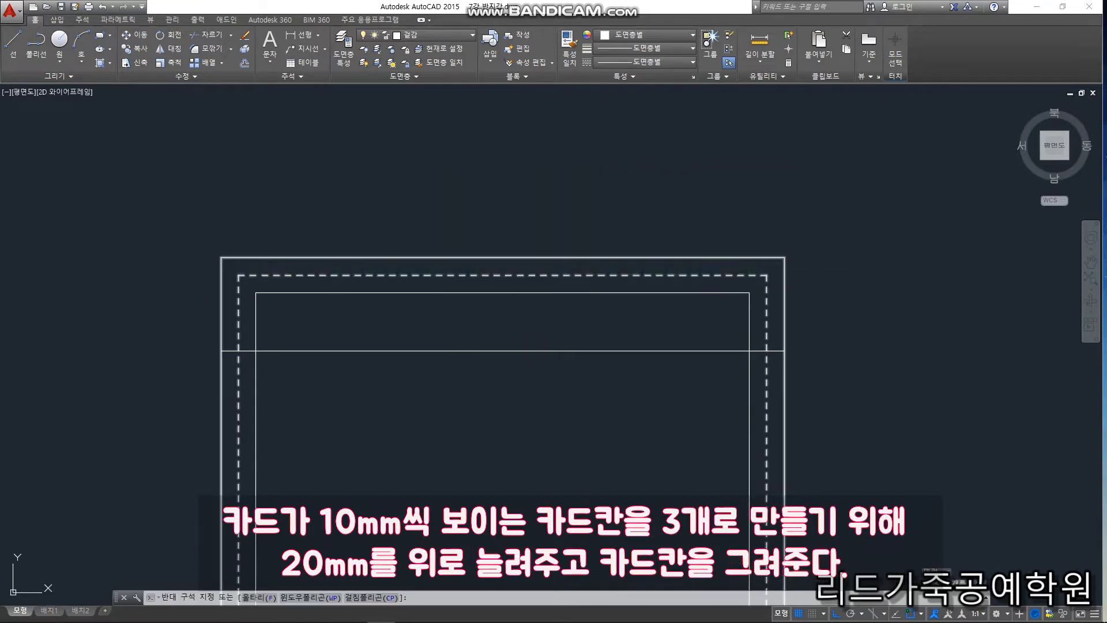
{"action": "type", "text": "s"}
{"action": "key", "text": "Return"}
{"action": "left_click", "coordinate": [503, 257]}
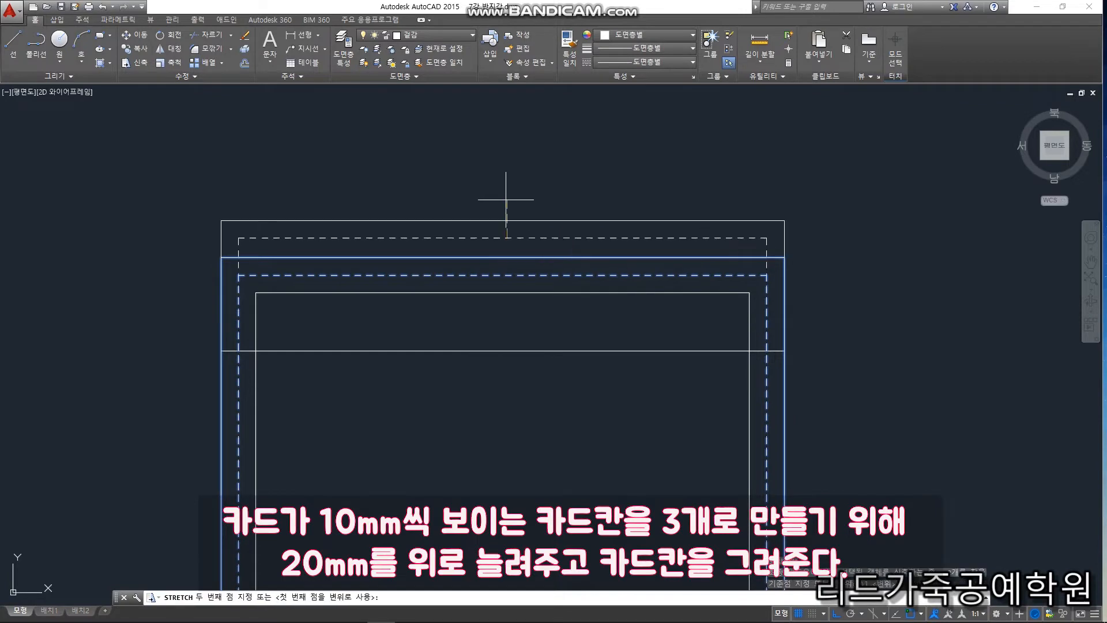
{"action": "type", "text": "20"}
{"action": "key", "text": "Return"}
{"action": "left_click", "coordinate": [556, 314]}
{"action": "left_click", "coordinate": [519, 275]}
{"action": "scroll", "coordinate": [544, 295], "scroll_direction": "down", "scroll_amount": 4}
{"action": "type", "text": "s"}
{"action": "key", "text": "Return"}
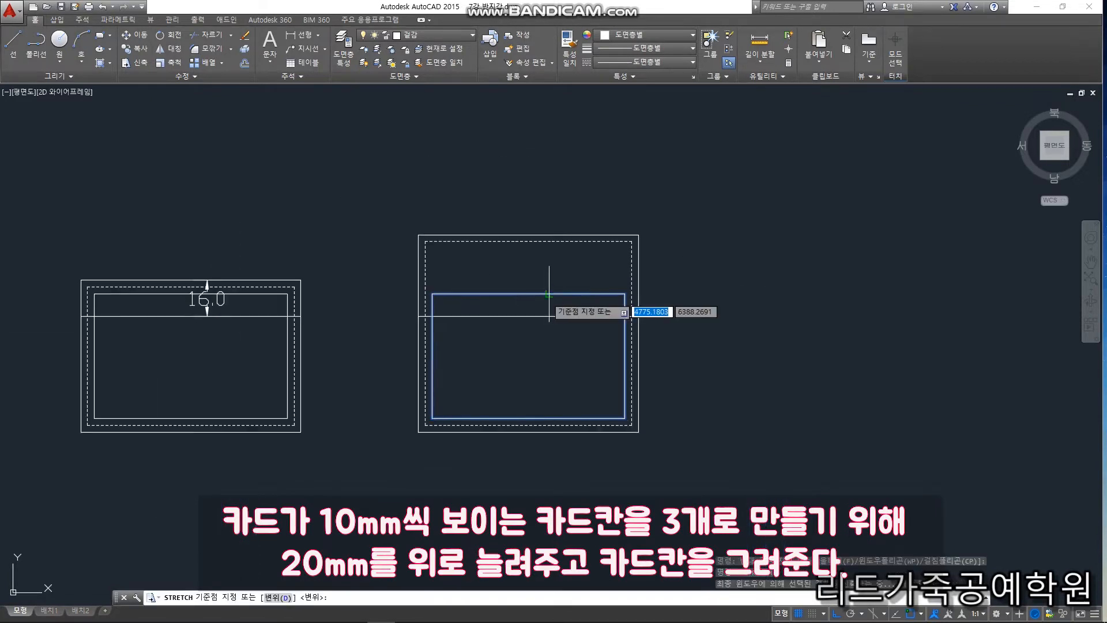
{"action": "key", "text": "Escape"}
Erase the inner solid card rectangle from the stretched pocket drawing
{"action": "scroll", "coordinate": [545, 295], "scroll_direction": "up", "scroll_amount": 4}
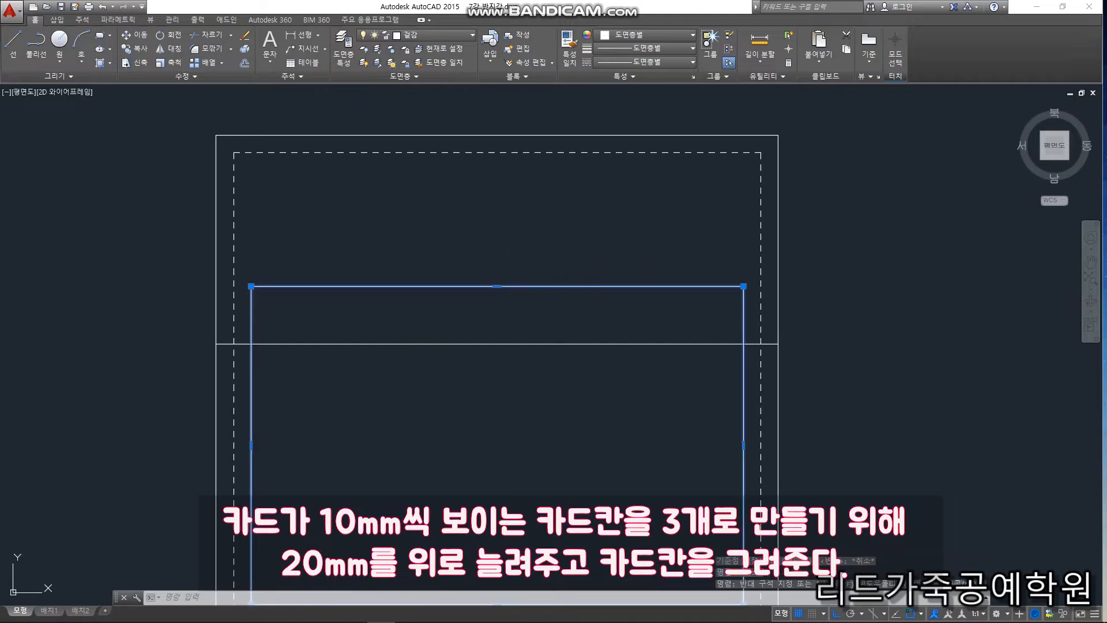
{"action": "key", "text": "Escape"}
Copy the horizontal pocket line straight up twice, at 10 mm and 20 mm from the original
{"action": "left_click", "coordinate": [549, 387]}
{"action": "left_click", "coordinate": [527, 339]}
{"action": "type", "text": "cp"}
{"action": "key", "text": "Return"}
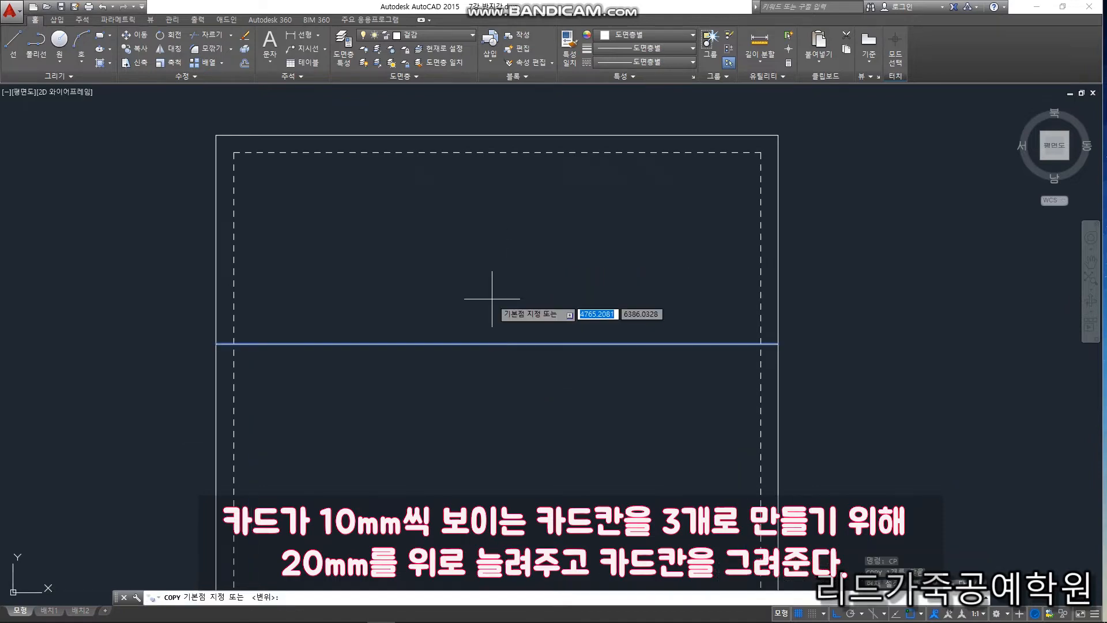
{"action": "left_click", "coordinate": [501, 320]}
{"action": "type", "text": "10"}
{"action": "key", "text": "Return"}
{"action": "type", "text": "20"}
{"action": "key", "text": "Return"}
{"action": "key", "text": "Return"}
Copy the complete three-line card pocket drawing to the empty area on its right
{"action": "scroll", "coordinate": [477, 265], "scroll_direction": "down", "scroll_amount": 4}
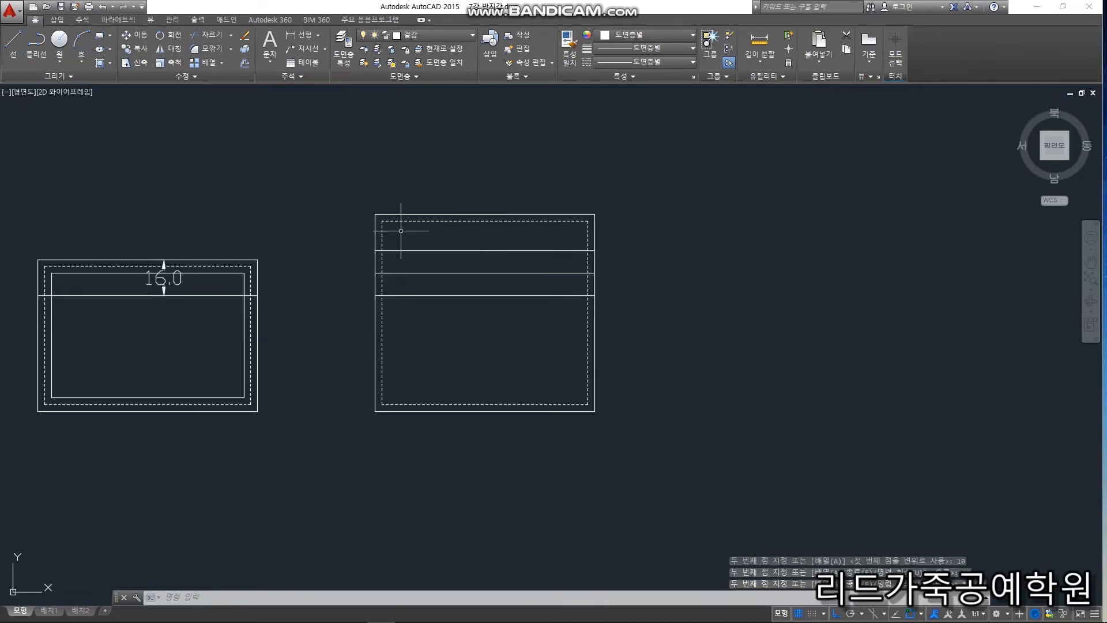
{"action": "left_click", "coordinate": [672, 463]}
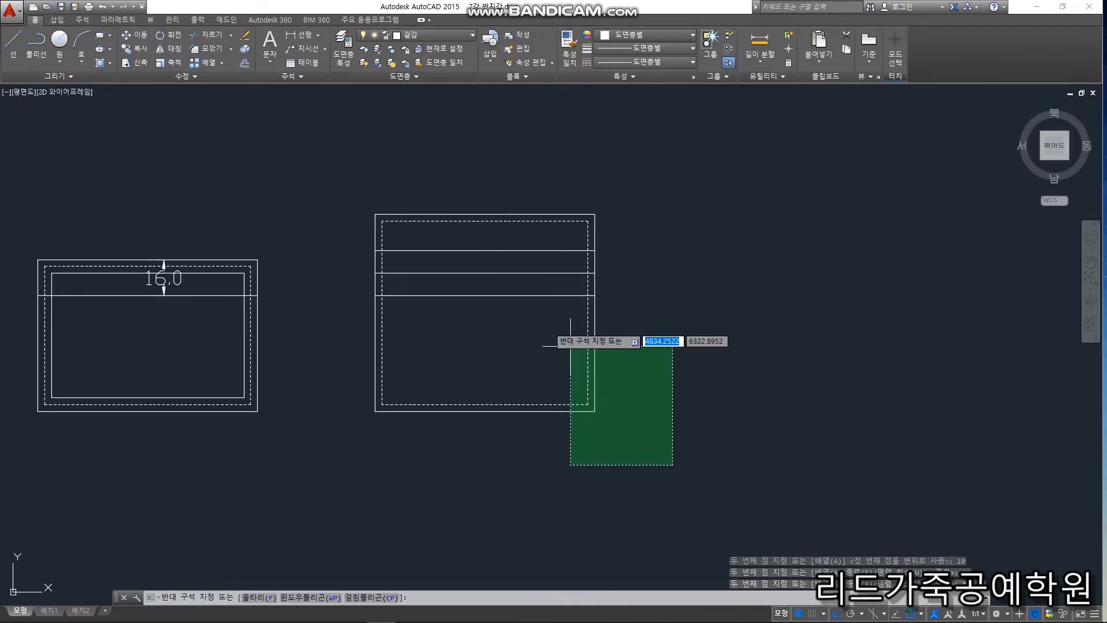
{"action": "left_click", "coordinate": [379, 205]}
{"action": "type", "text": "co"}
{"action": "key", "text": "Return"}
{"action": "left_click", "coordinate": [479, 370]}
{"action": "left_click", "coordinate": [778, 397]}
{"action": "key", "text": "Escape"}
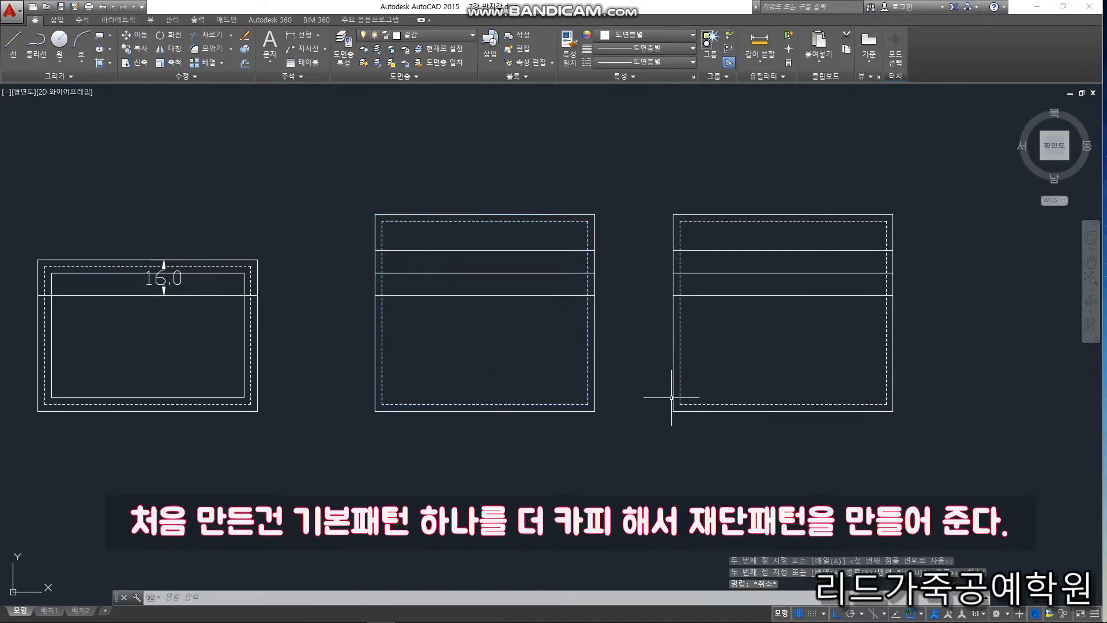
Add the two-line multiline text "반지갑 / 카드칸 기본패턴" inside the original three-line pocket drawing, below its lowest pocket line
{"action": "type", "text": "t"}
{"action": "key", "text": "Return"}
{"action": "left_click", "coordinate": [433, 323]}
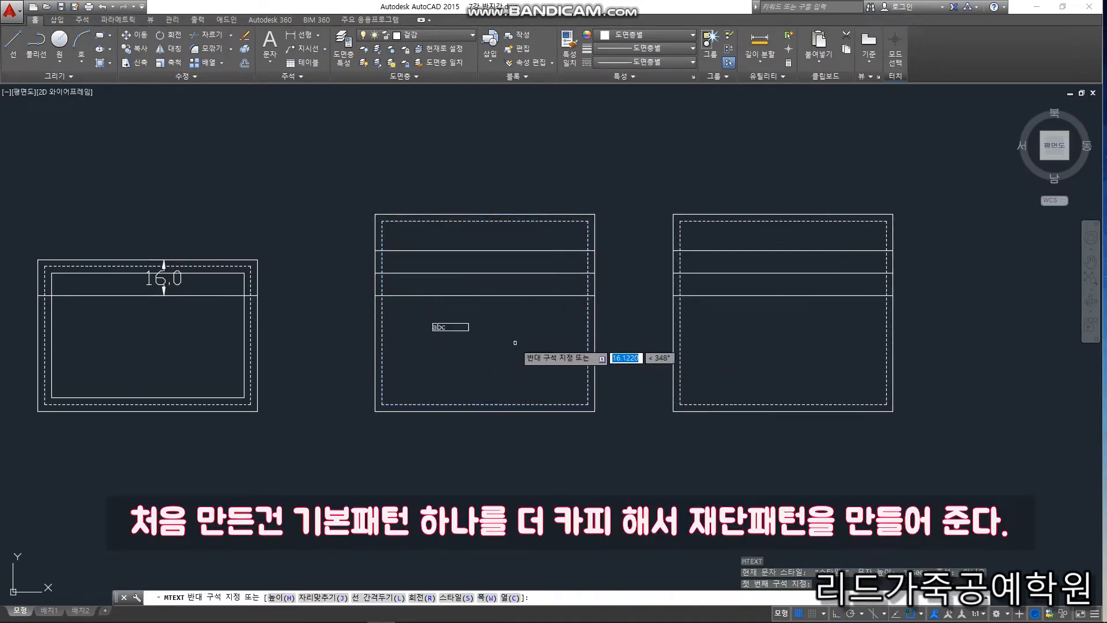
{"action": "left_click", "coordinate": [542, 361]}
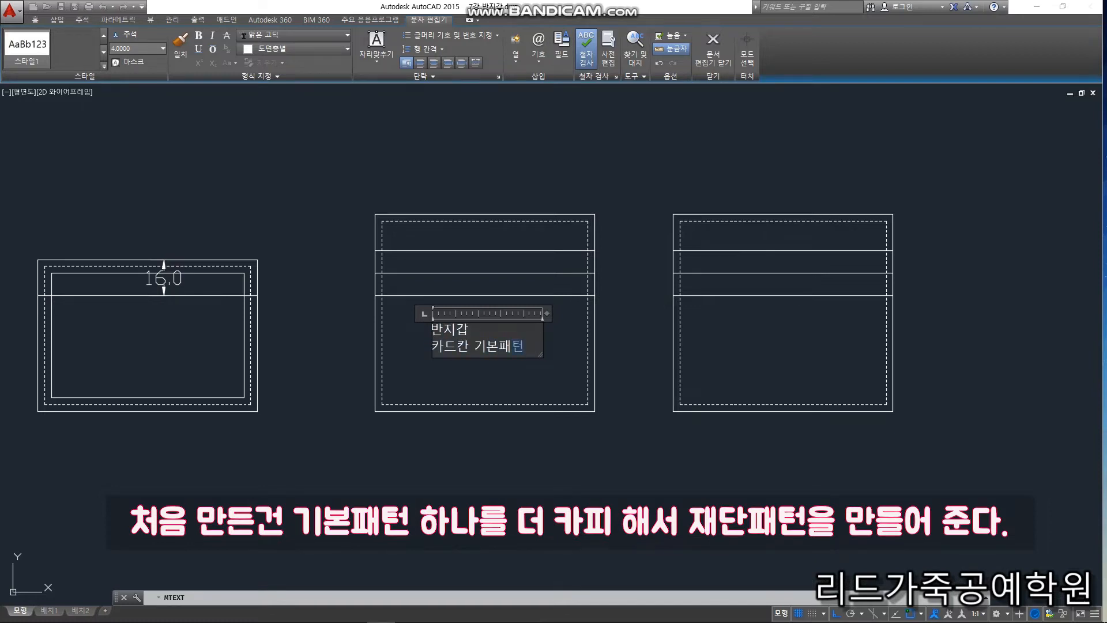
{"action": "left_click", "coordinate": [494, 469]}
Copy the "반지갑 / 카드칸 기본패턴" label into the same area of the pocket drawing on the right
{"action": "left_click", "coordinate": [528, 388]}
{"action": "left_click", "coordinate": [415, 327]}
{"action": "key", "text": "ctrl+c"}
{"action": "key", "text": "ctrl+v"}
{"action": "left_click", "coordinate": [738, 354]}
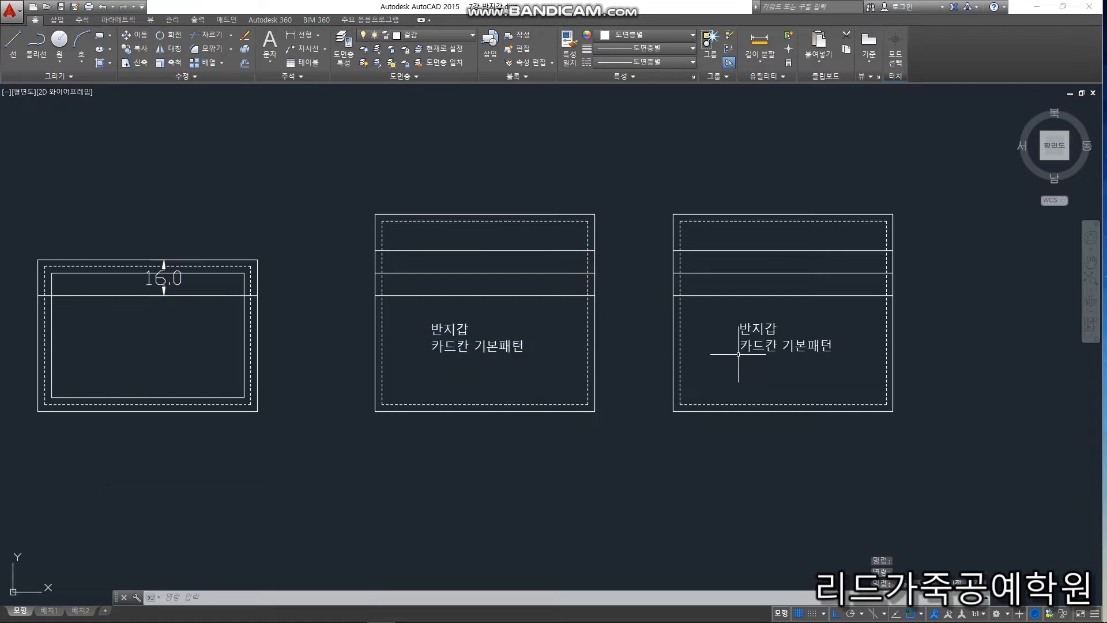
Change the second line of the copied label to "카드칸 재단패턴"
{"action": "middle_click_drag", "start_coordinate": [860, 349], "coordinate": [697, 349]}
{"action": "scroll", "coordinate": [664, 347], "scroll_direction": "up", "scroll_amount": 2}
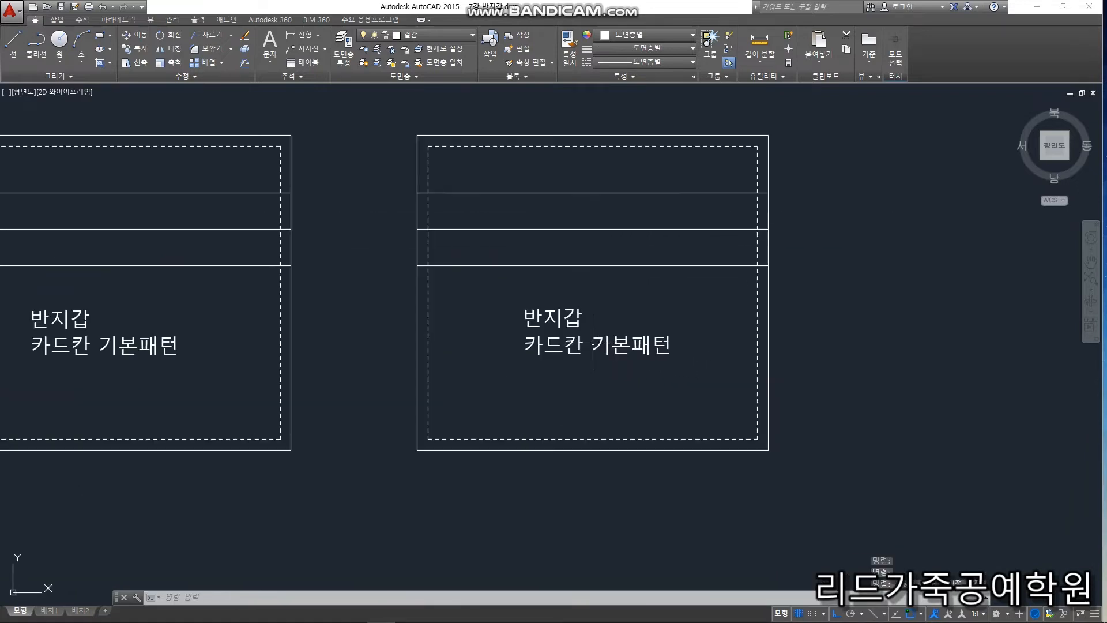
{"action": "double_click", "coordinate": [628, 345]}
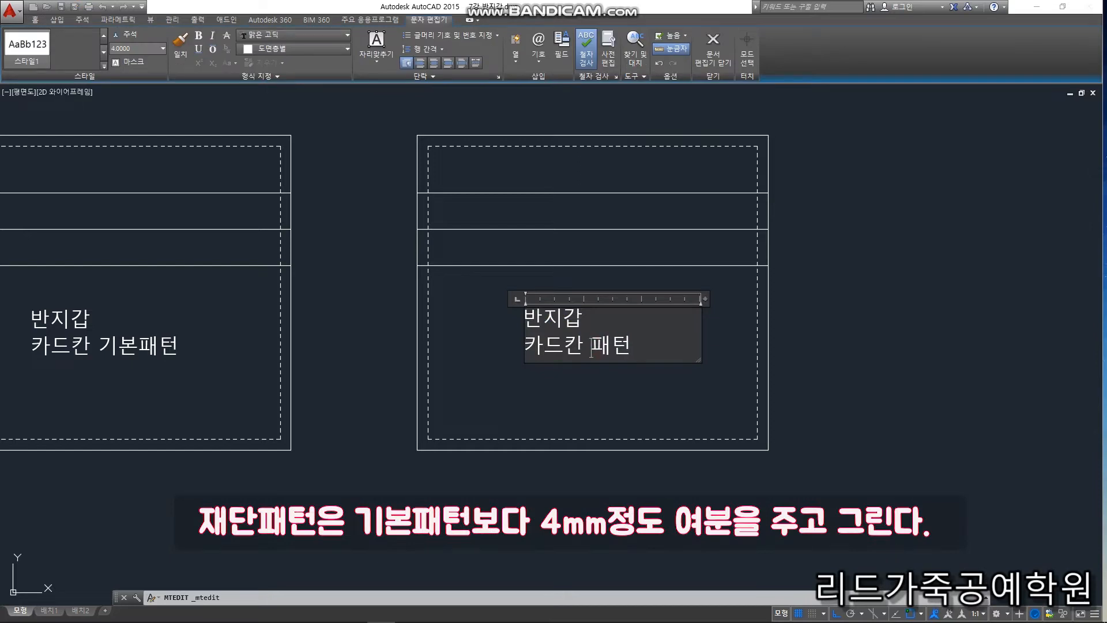
{"action": "left_click", "coordinate": [508, 424]}
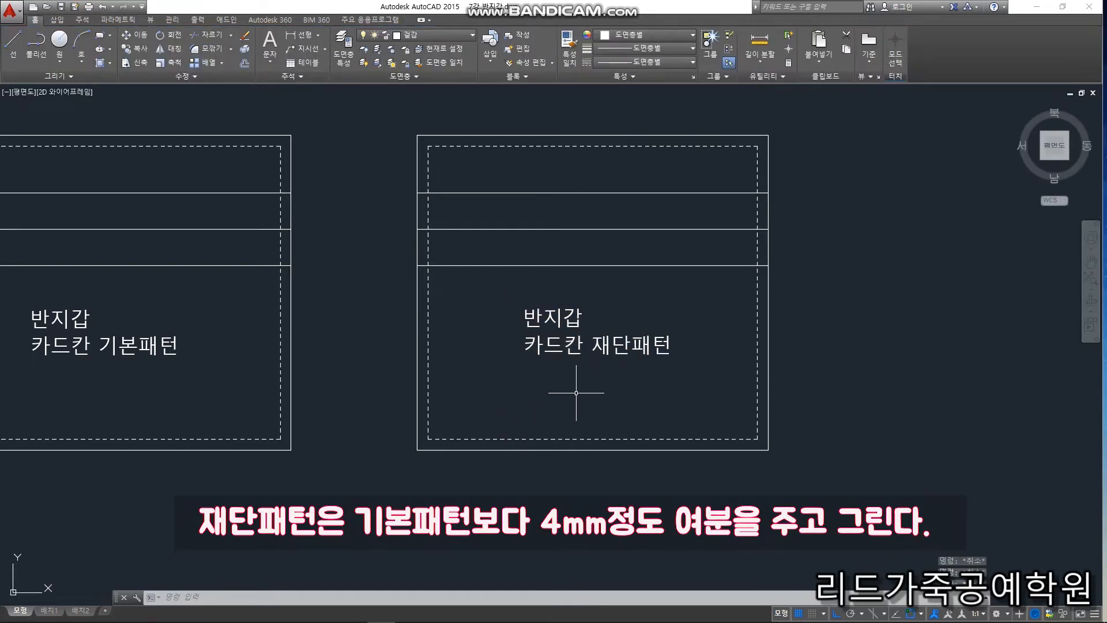
{"action": "type", "text": "m"}
{"action": "key", "text": "Return"}
{"action": "left_click", "coordinate": [533, 367]}
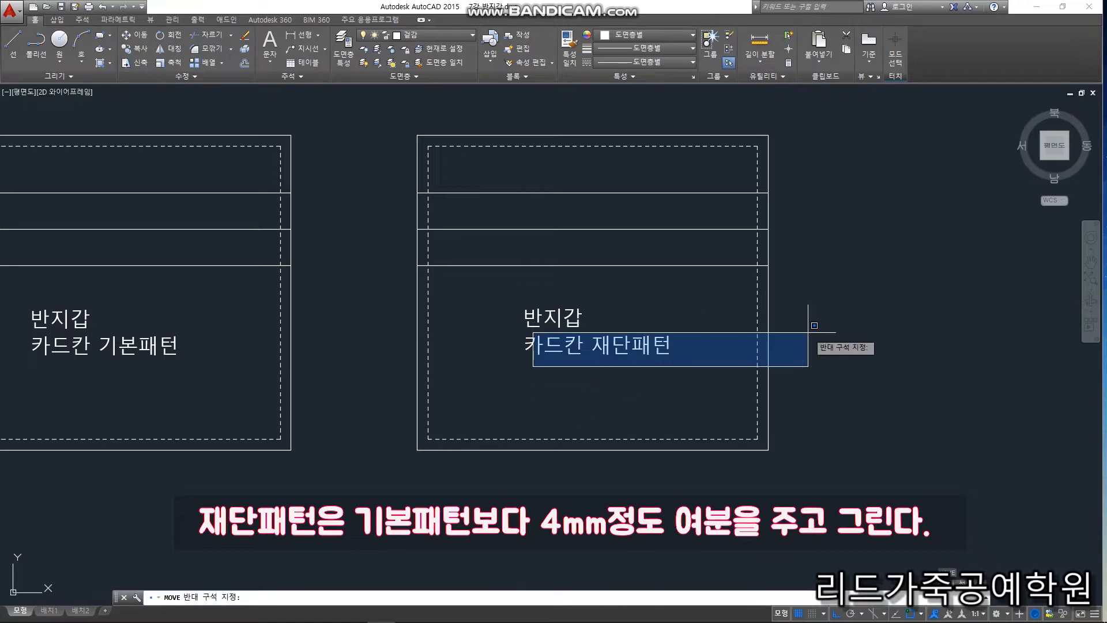
{"action": "left_click", "coordinate": [608, 394]}
{"action": "key", "text": "Escape"}
Offset the outer rectangle of the 재단패턴 drawing outward by 4 mm
{"action": "type", "text": "o"}
{"action": "key", "text": "Return"}
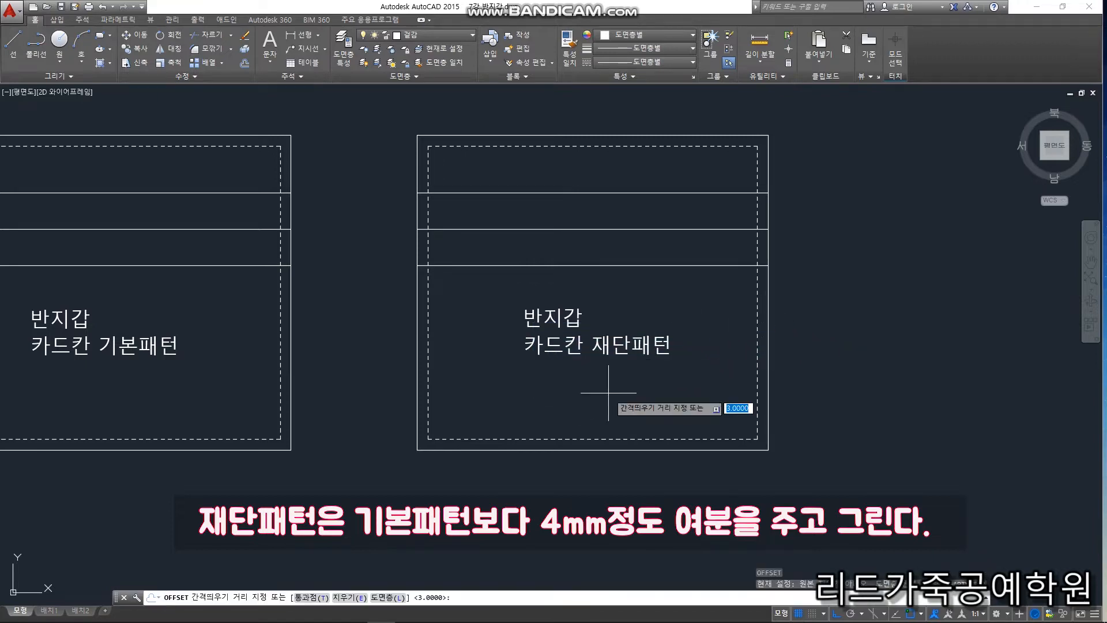
{"action": "type", "text": "4"}
{"action": "key", "text": "Return"}
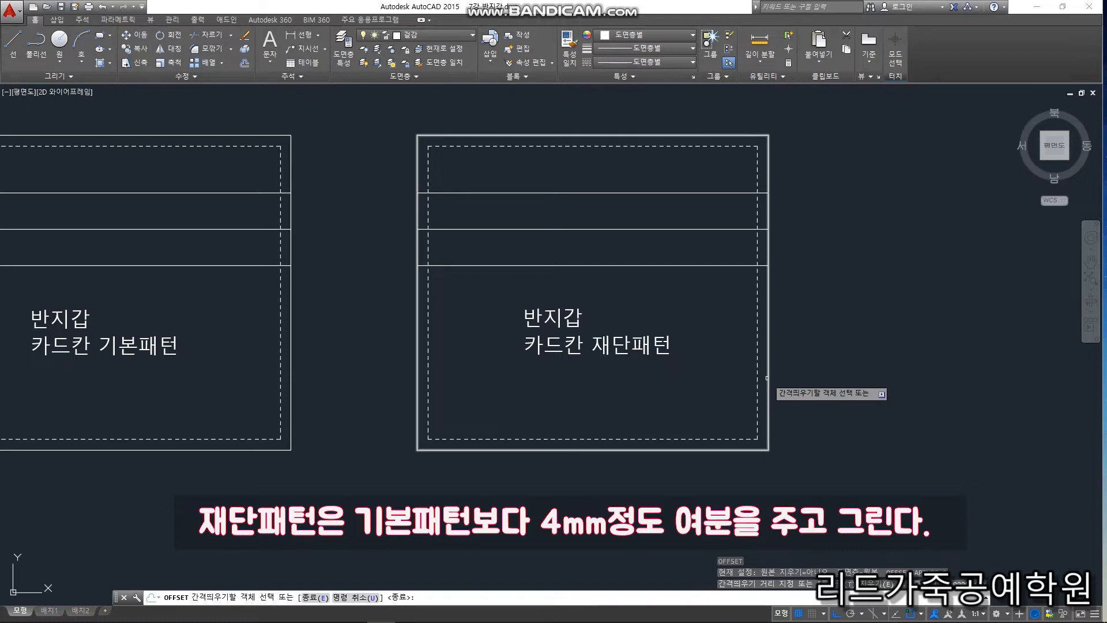
{"action": "left_click", "coordinate": [768, 380]}
{"action": "key", "text": "Escape"}
Extend both ends of the three pocket lines to the 4 mm offset cutting outline
{"action": "left_click", "coordinate": [733, 305]}
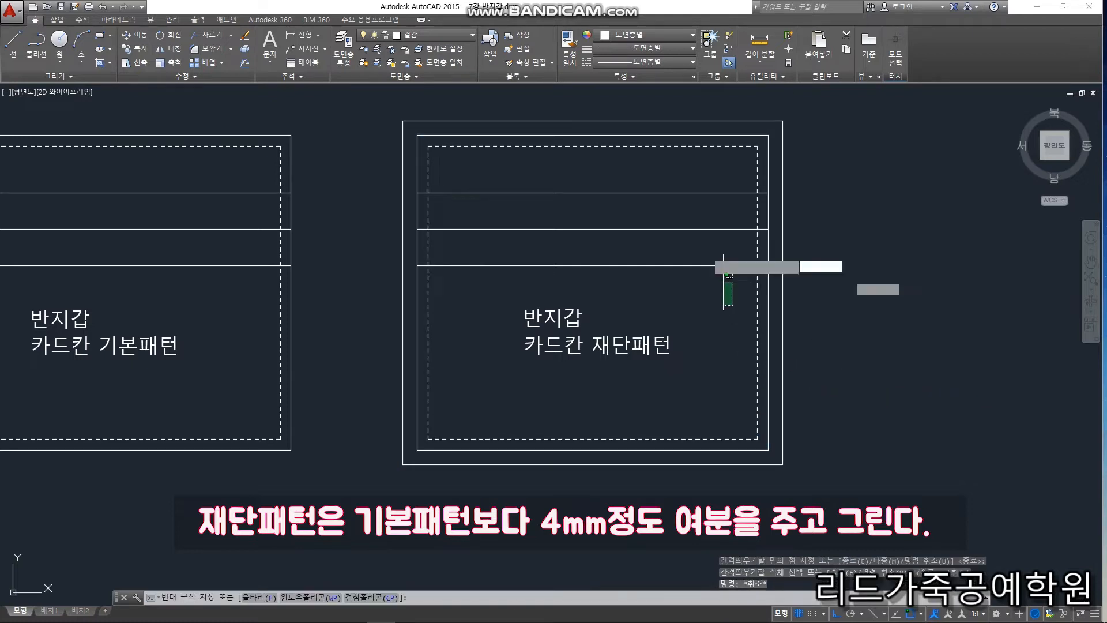
{"action": "left_click", "coordinate": [652, 186]}
{"action": "left_click", "coordinate": [420, 248]}
{"action": "left_click", "coordinate": [398, 233]}
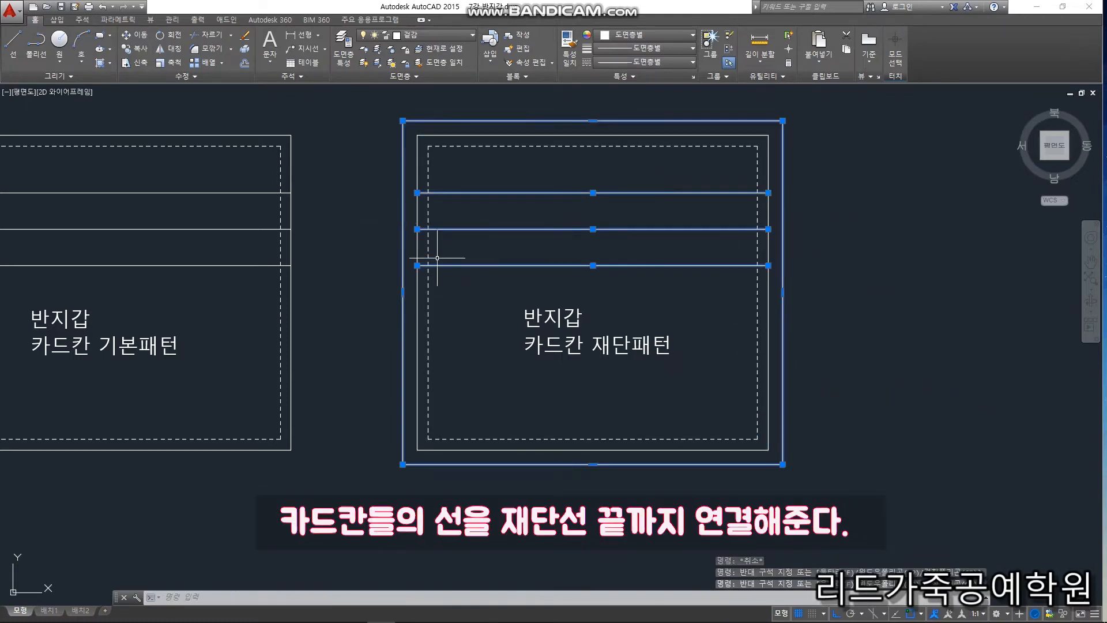
{"action": "key", "text": "Return"}
{"action": "left_click", "coordinate": [677, 292]}
{"action": "left_click", "coordinate": [497, 154]}
{"action": "key", "text": "Escape"}
Copy the cutting pattern's rectangles and pocket lines, without the label, to three evenly spaced places in a row to its right
{"action": "middle_click_drag", "start_coordinate": [583, 271], "coordinate": [406, 291]}
{"action": "scroll", "coordinate": [405, 291], "scroll_direction": "down", "scroll_amount": 2}
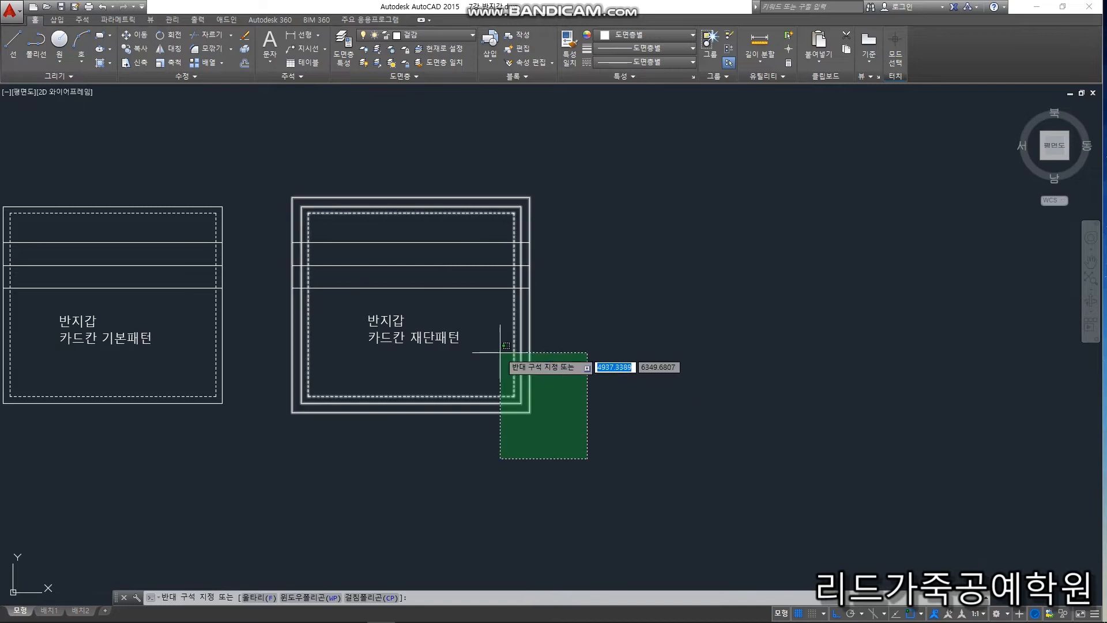
{"action": "left_click", "coordinate": [484, 340]}
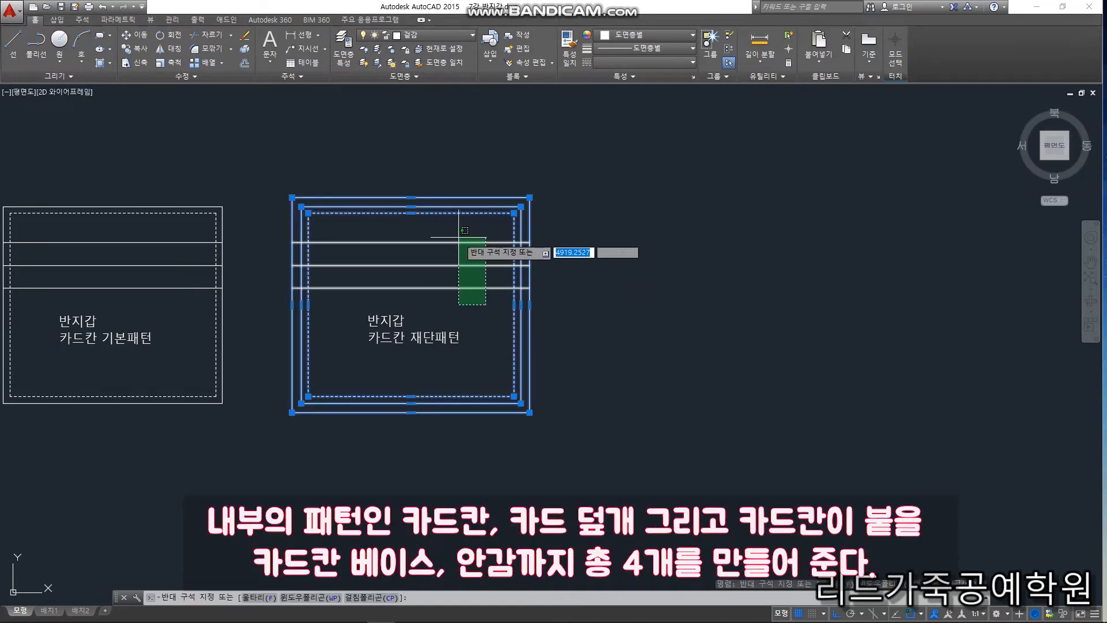
{"action": "left_click", "coordinate": [477, 248]}
{"action": "type", "text": "co"}
{"action": "key", "text": "space"}
{"action": "left_click", "coordinate": [480, 323]}
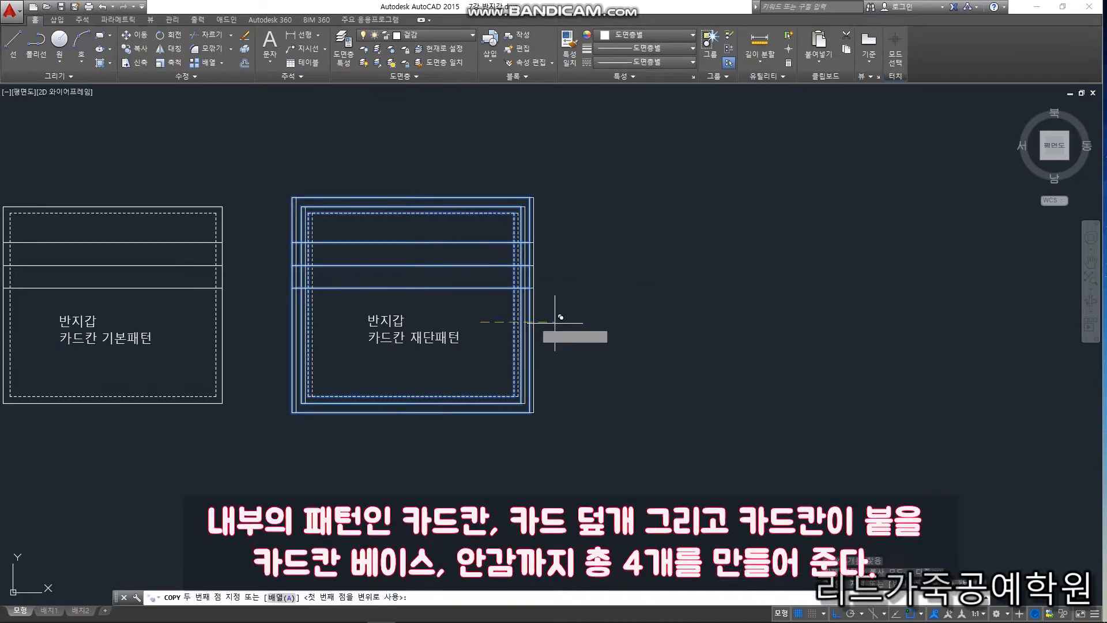
{"action": "left_click", "coordinate": [780, 340]}
{"action": "scroll", "coordinate": [525, 271], "scroll_direction": "down", "scroll_amount": 5}
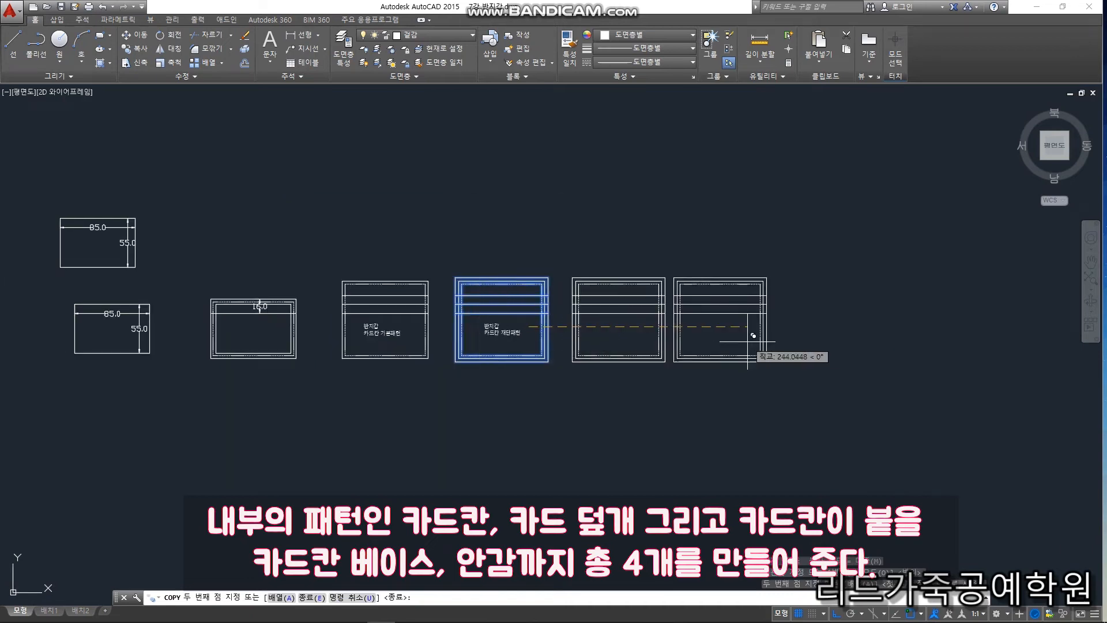
{"action": "scroll", "coordinate": [629, 260], "scroll_direction": "up", "scroll_amount": 3}
{"action": "left_click", "coordinate": [772, 335]}
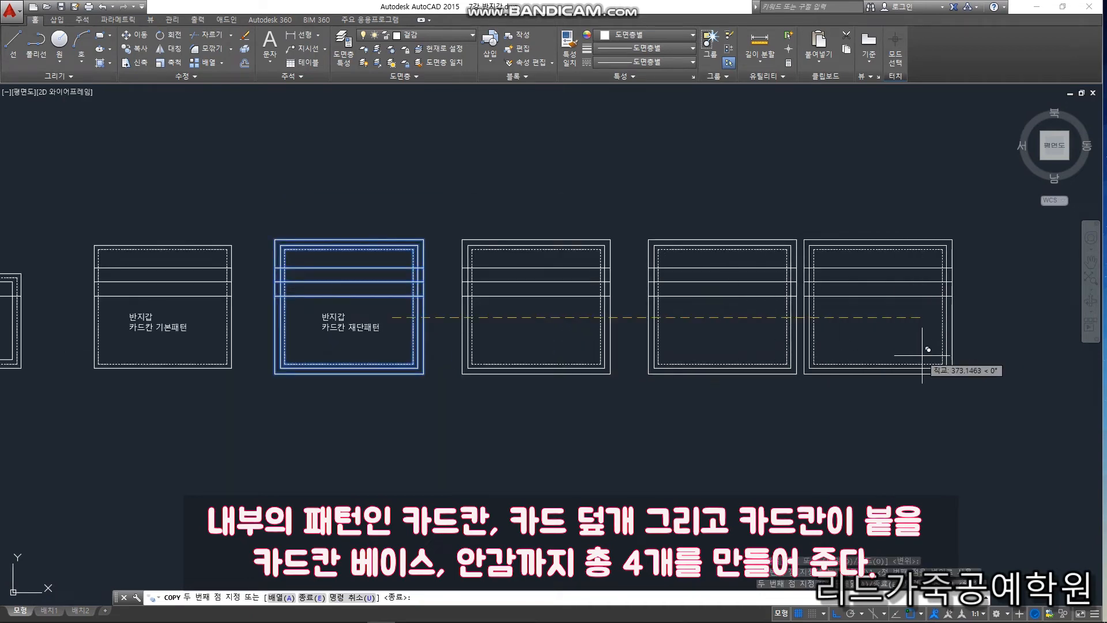
{"action": "left_click", "coordinate": [960, 335]}
{"action": "key", "text": "Escape"}
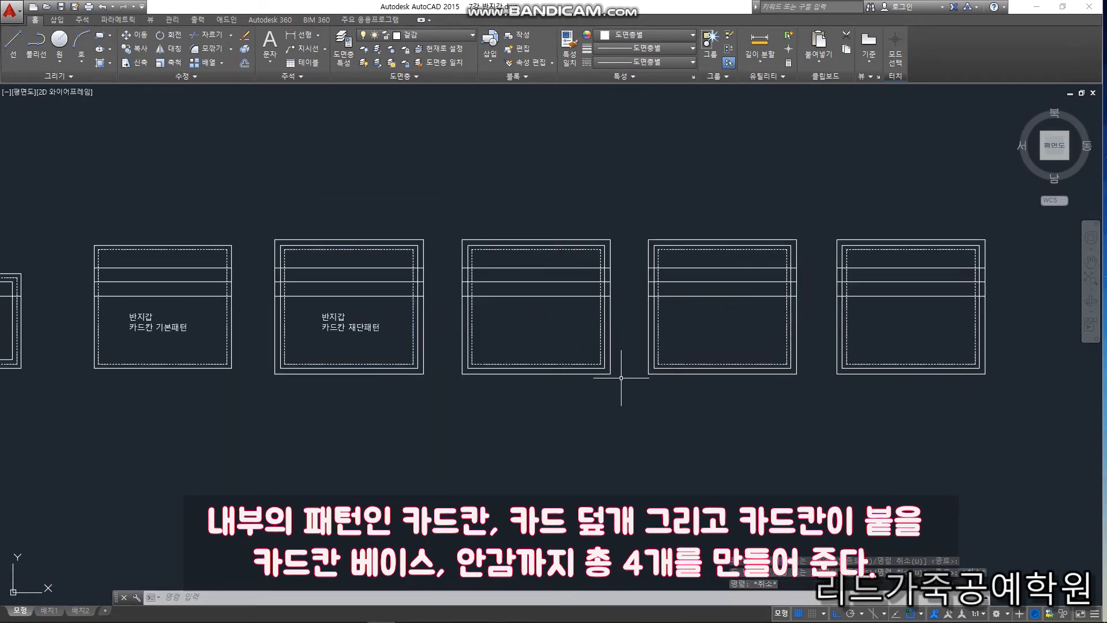
Trim the vertical sides of all three outlines between the middle and lowest pocket lines in the first unlabelled copy
{"action": "left_click", "coordinate": [634, 389]}
{"action": "left_click", "coordinate": [441, 199]}
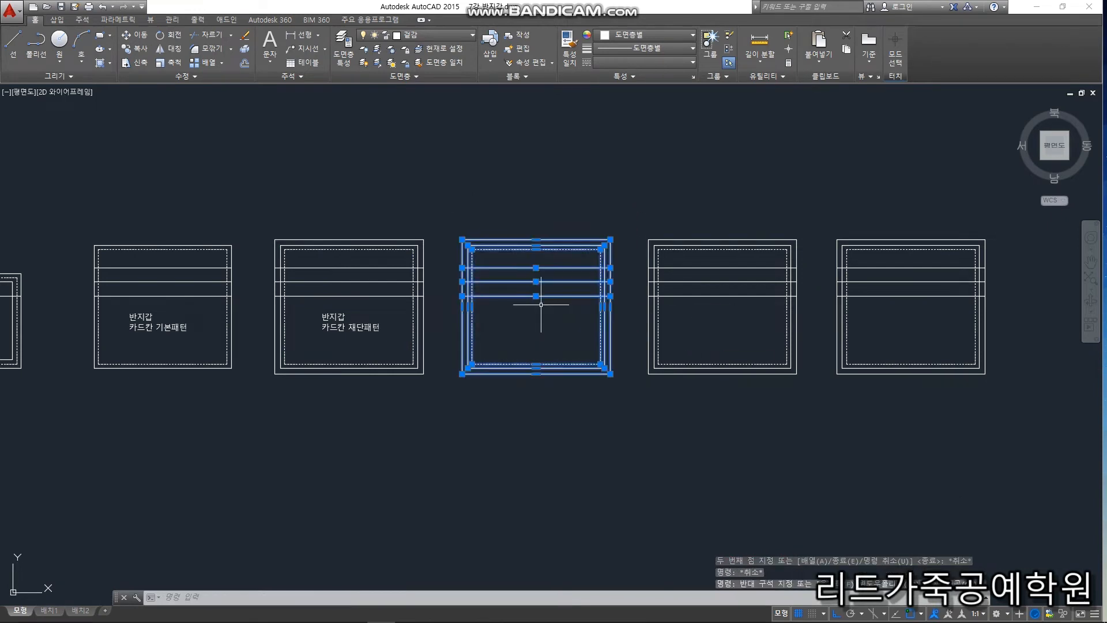
{"action": "type", "text": "tr"}
{"action": "key", "text": "space"}
{"action": "scroll", "coordinate": [520, 294], "scroll_direction": "up", "scroll_amount": 4}
{"action": "left_click", "coordinate": [472, 295]}
{"action": "left_click", "coordinate": [342, 283]}
{"action": "left_click", "coordinate": [760, 287]}
{"action": "left_click", "coordinate": [684, 272]}
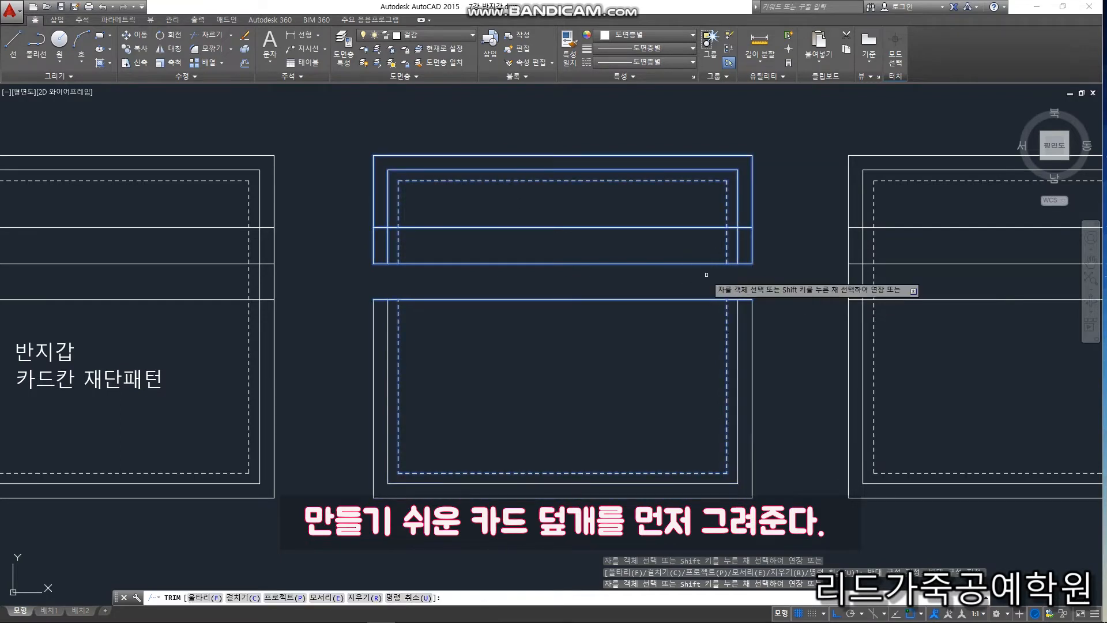
{"action": "key", "text": "Escape"}
Erase the separated upper piece of the trimmed copy, including its two upper pocket lines
{"action": "left_click", "coordinate": [785, 291]}
{"action": "left_click", "coordinate": [321, 124]}
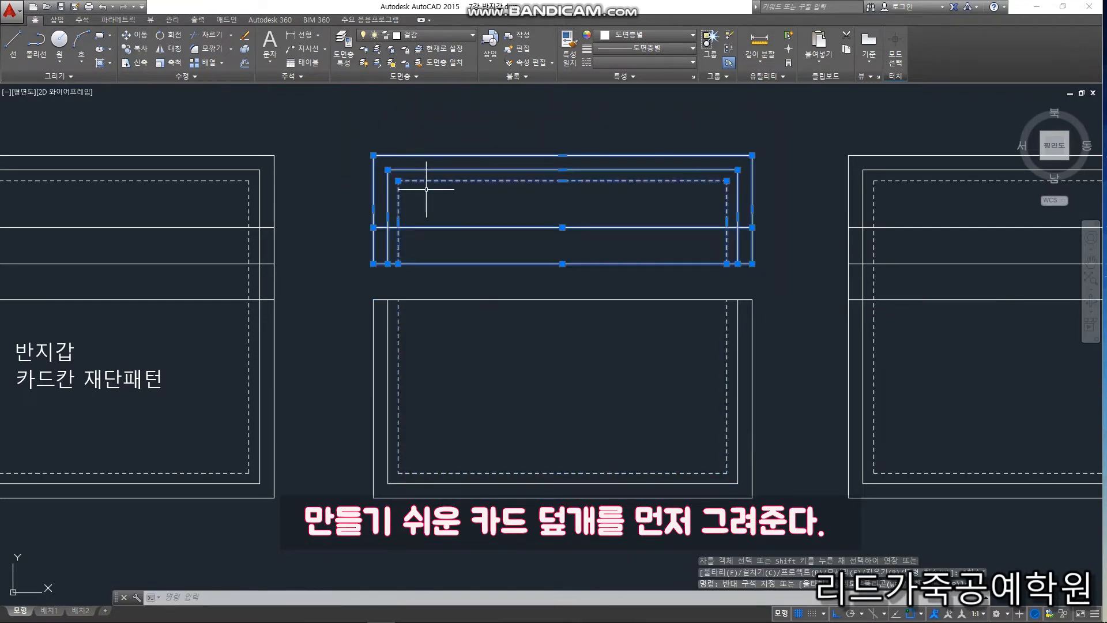
{"action": "key", "text": "Delete"}
Copy the "반지갑 / 카드칸 재단패턴" label into the trimmed piece on its right
{"action": "left_click", "coordinate": [173, 403]}
{"action": "left_click", "coordinate": [151, 352]}
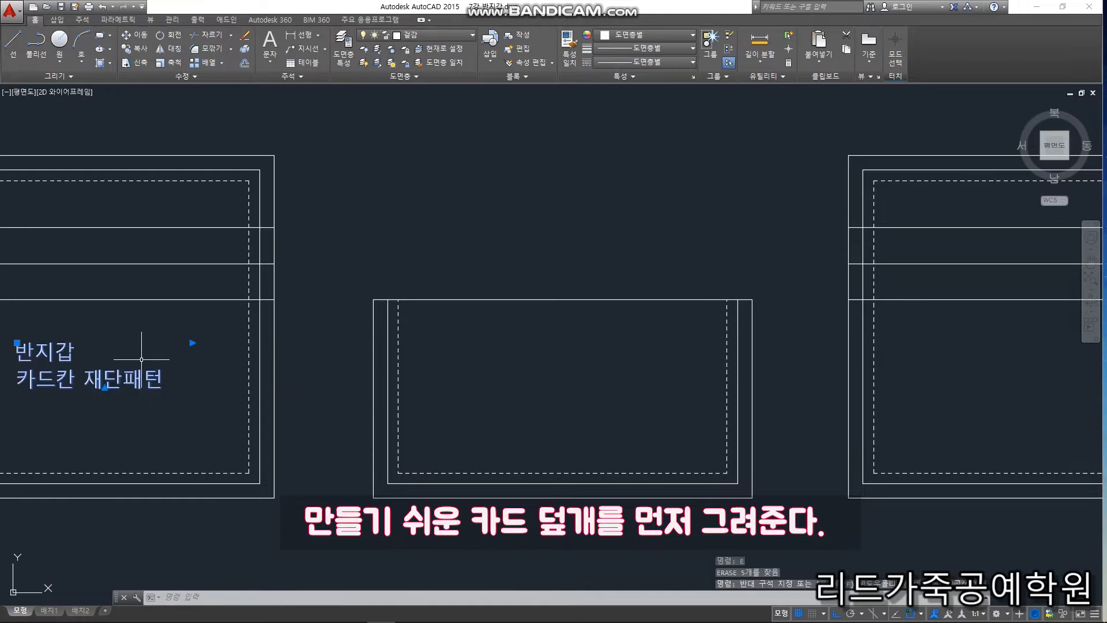
{"action": "key", "text": "ctrl+c"}
{"action": "key", "text": "ctrl+v"}
{"action": "left_click", "coordinate": [484, 406]}
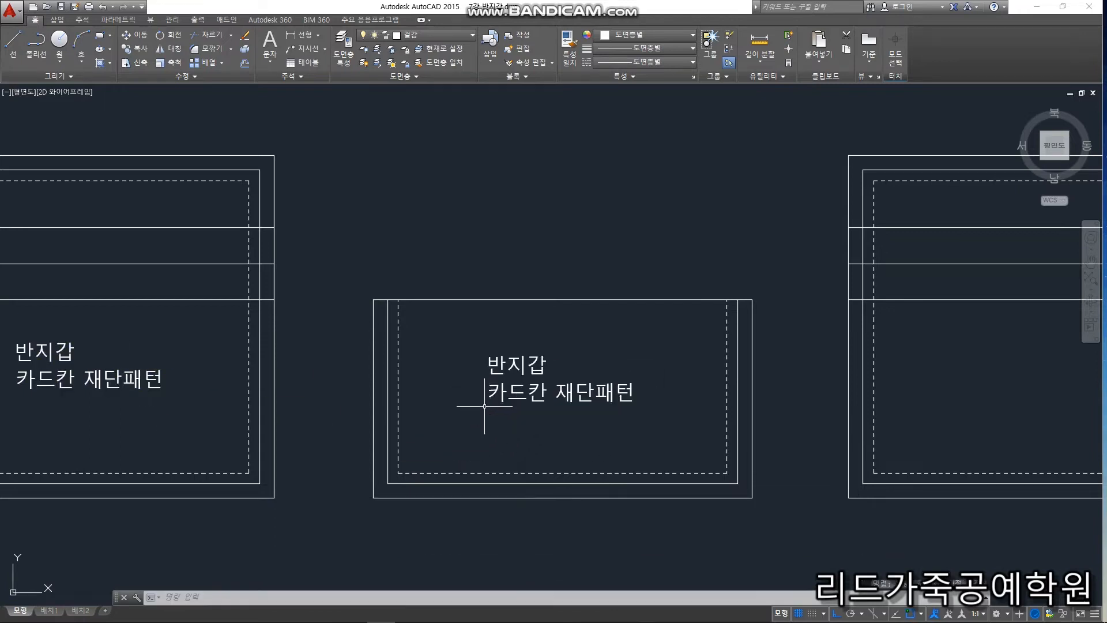
Change the trimmed piece's label to "카드덥개 재단패턴" and add a third line reading "0.7t 2장"
{"action": "double_click", "coordinate": [517, 360]}
{"action": "left_click", "coordinate": [552, 393]}
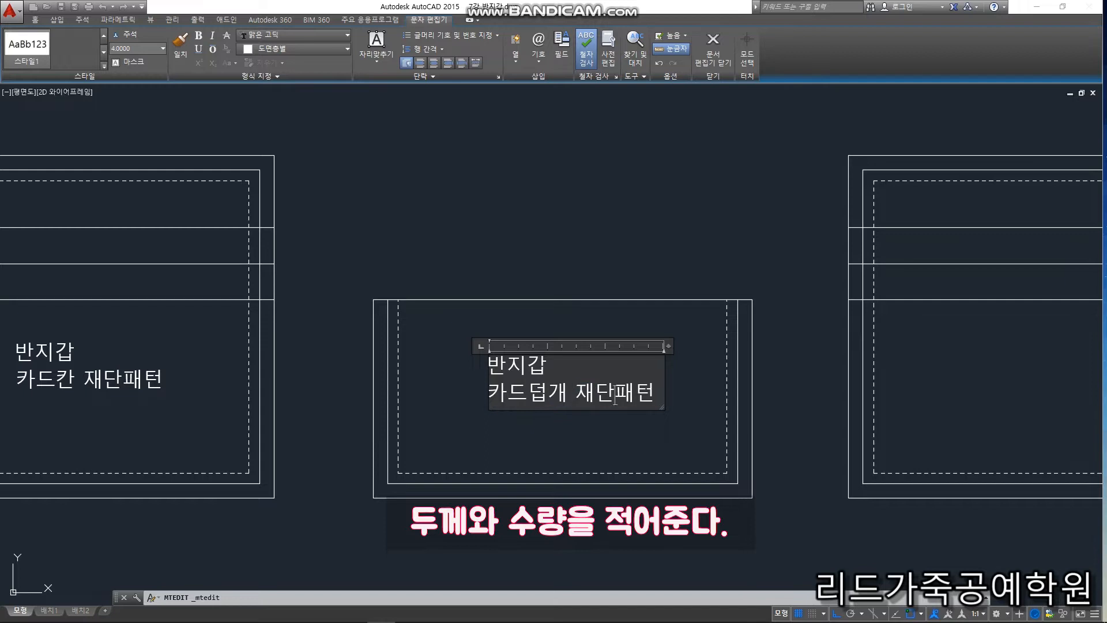
{"action": "key", "text": "Return"}
{"action": "type", "text": "0.7t 2장"}
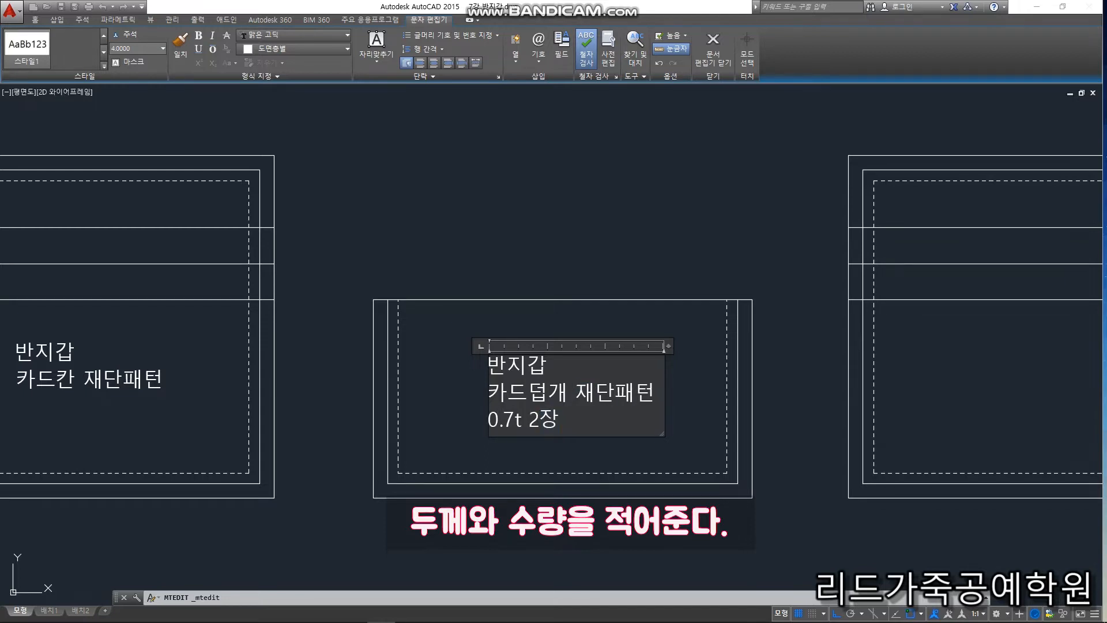
{"action": "left_click", "coordinate": [441, 417]}
Add a third line reading "안감 2장" to the "반지갑 / 카드칸 재단패턴" label
{"action": "middle_click_drag", "start_coordinate": [648, 346], "coordinate": [728, 347]}
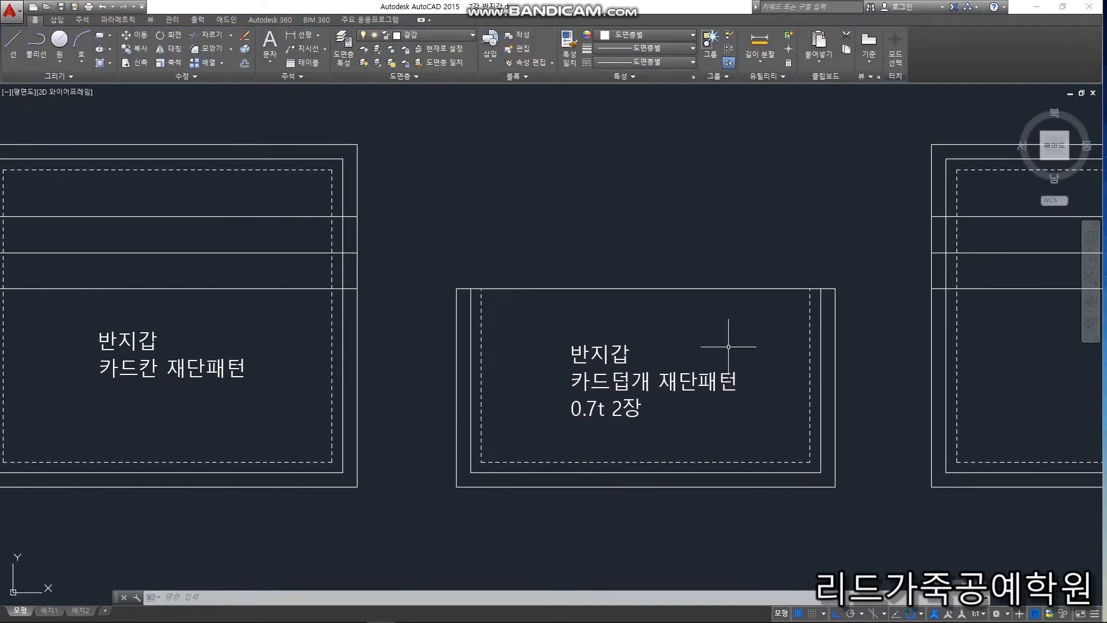
{"action": "double_click", "coordinate": [190, 368]}
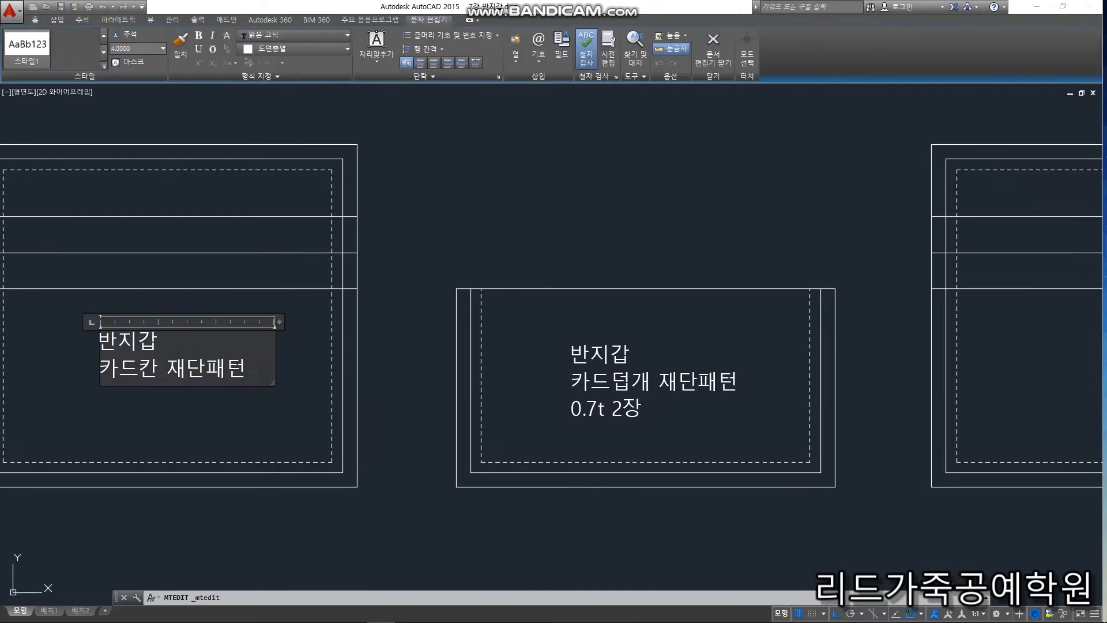
{"action": "key", "text": "Return"}
{"action": "type", "text": "ㅇ"}
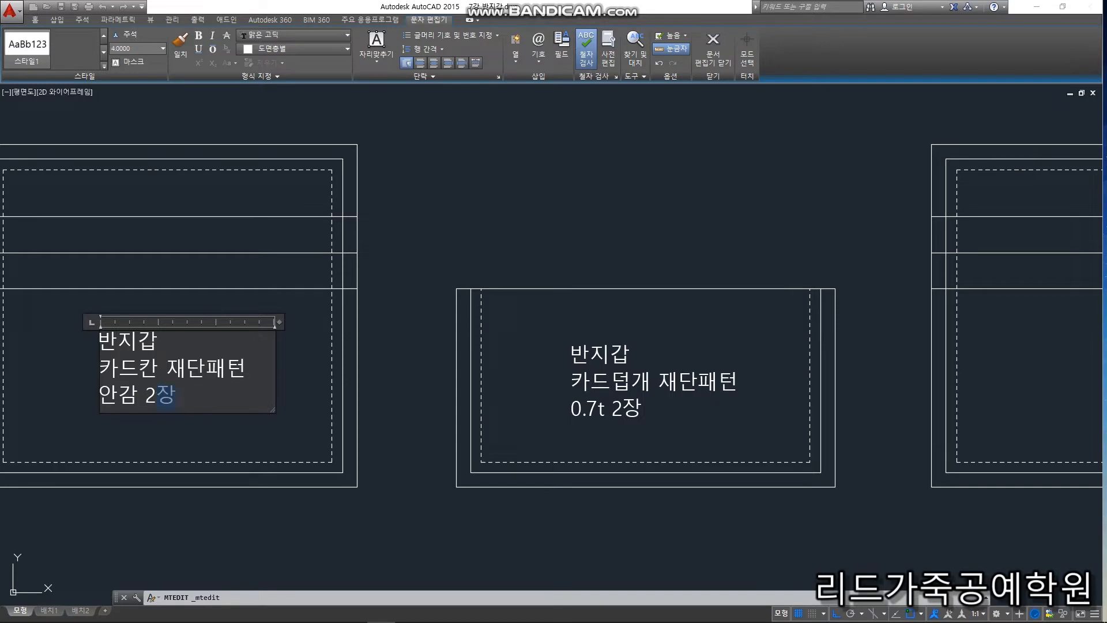
{"action": "left_click", "coordinate": [396, 420]}
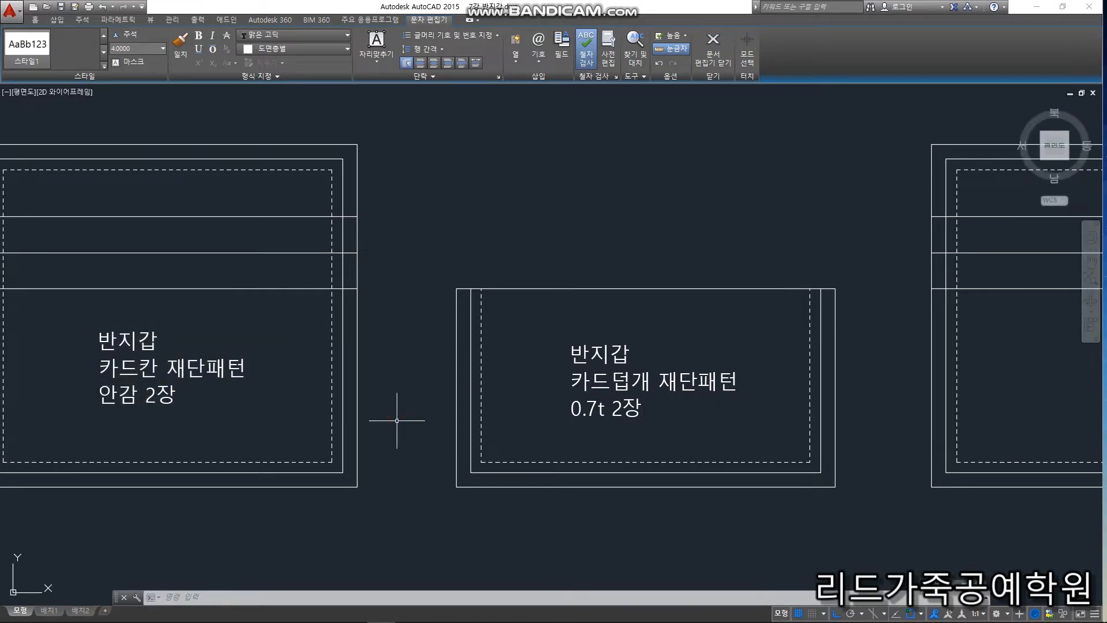
Offset the upper edge of the "카드덥개 재단패턴" piece upward to start a seam allowance strip, keeping the preset offset distance
{"action": "scroll", "coordinate": [450, 395], "scroll_direction": "down", "scroll_amount": 2}
{"action": "scroll", "coordinate": [581, 360], "scroll_direction": "up", "scroll_amount": 2}
{"action": "type", "text": "o"}
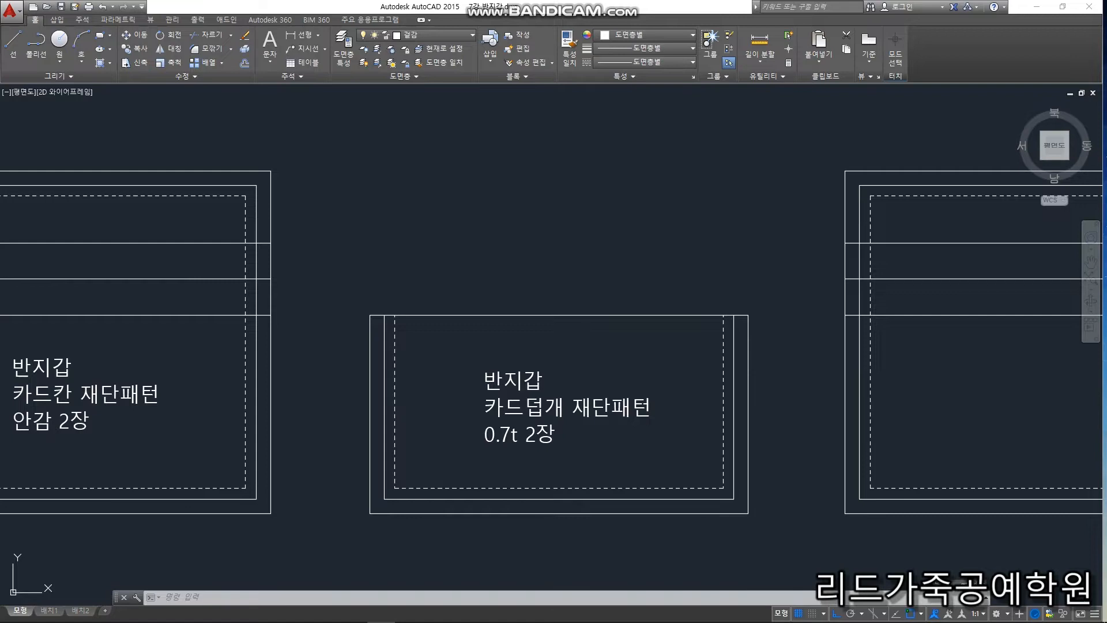
{"action": "key", "text": "Return"}
{"action": "key", "text": "Return"}
{"action": "left_click", "coordinate": [579, 316]}
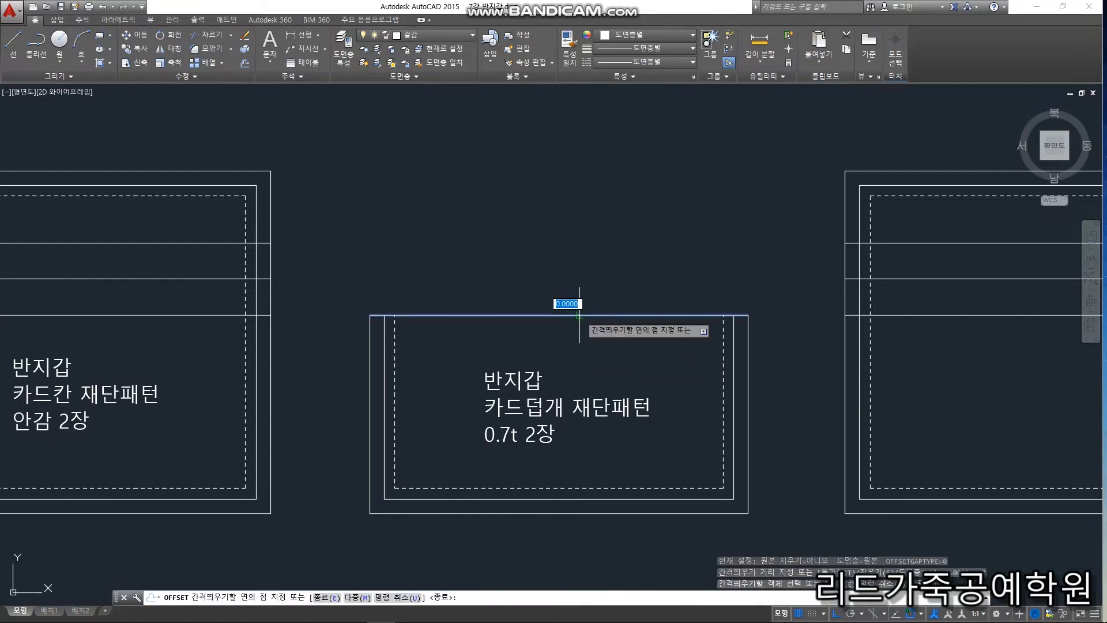
{"action": "left_click", "coordinate": [568, 242]}
{"action": "key", "text": "Return"}
Draw vertical lines joining the offset line to the cover piece's upper corners, closing both ends of the seam allowance strip
{"action": "type", "text": "l"}
{"action": "key", "text": "Return"}
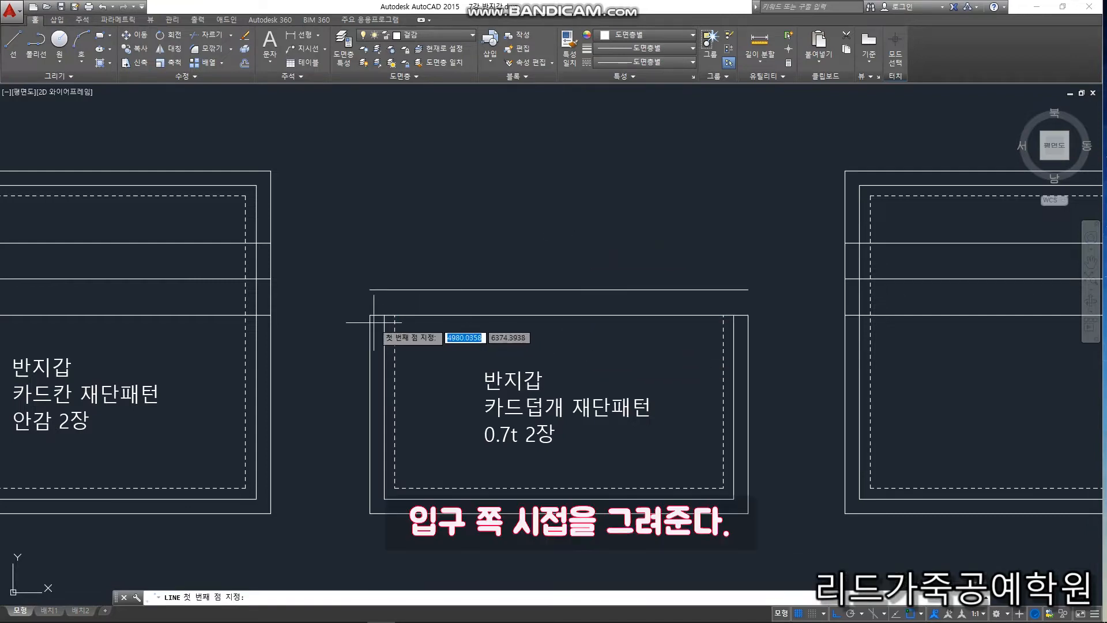
{"action": "scroll", "coordinate": [371, 311], "scroll_direction": "up", "scroll_amount": 4}
{"action": "left_click", "coordinate": [366, 325]}
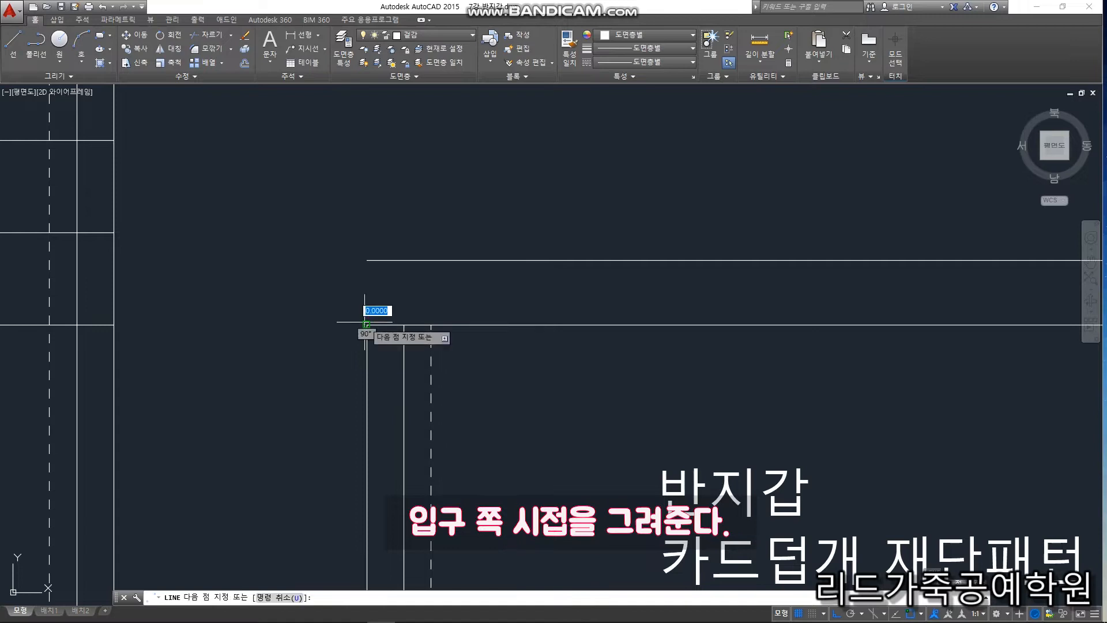
{"action": "left_click", "coordinate": [365, 260]}
{"action": "key", "text": "Return"}
{"action": "scroll", "coordinate": [363, 260], "scroll_direction": "down", "scroll_amount": 2}
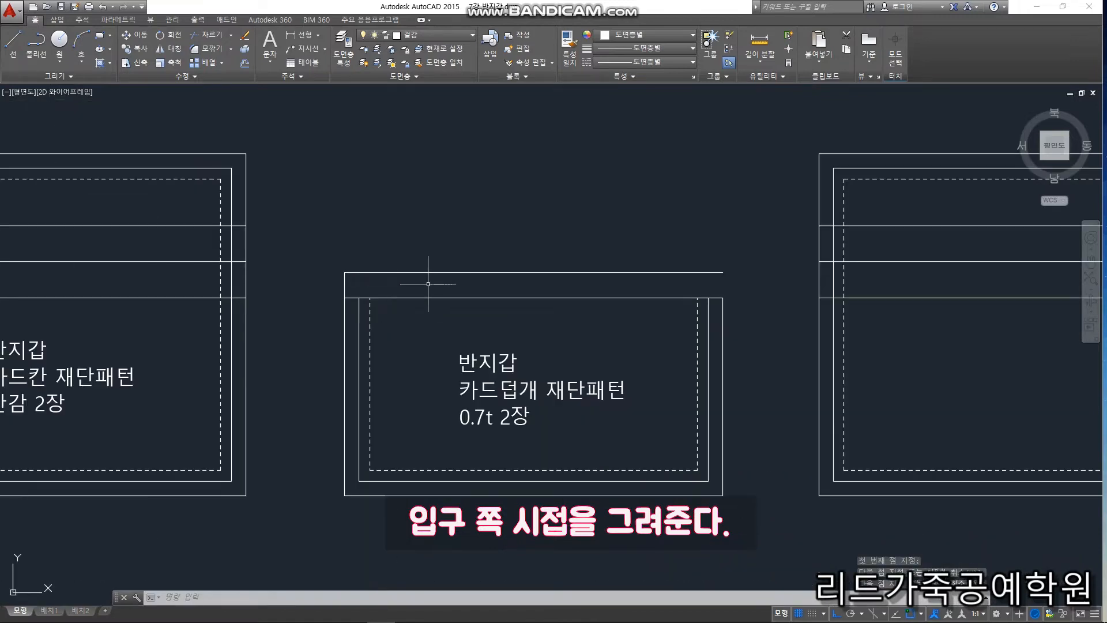
{"action": "key", "text": "Return"}
{"action": "scroll", "coordinate": [706, 275], "scroll_direction": "up", "scroll_amount": 1}
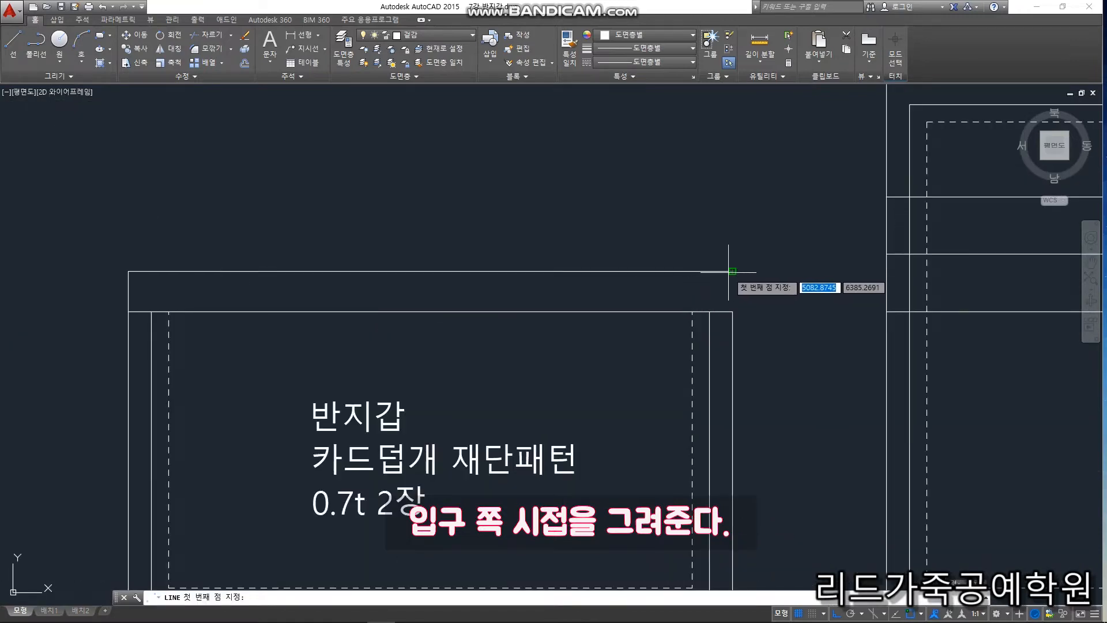
{"action": "left_click", "coordinate": [731, 271]}
{"action": "left_click", "coordinate": [733, 312]}
{"action": "key", "text": "Return"}
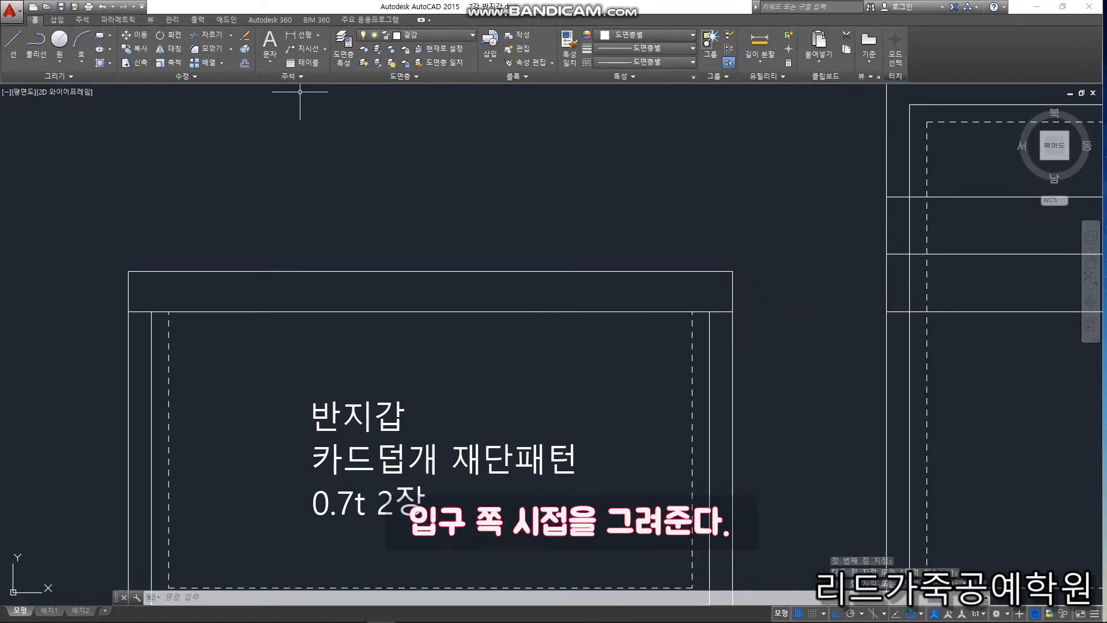
Add the text "시접" at height 4 inside the cover piece's seam allowance strip
{"action": "type", "text": "mt"}
{"action": "key", "text": "Return"}
{"action": "scroll", "coordinate": [292, 267], "scroll_direction": "up", "scroll_amount": 3}
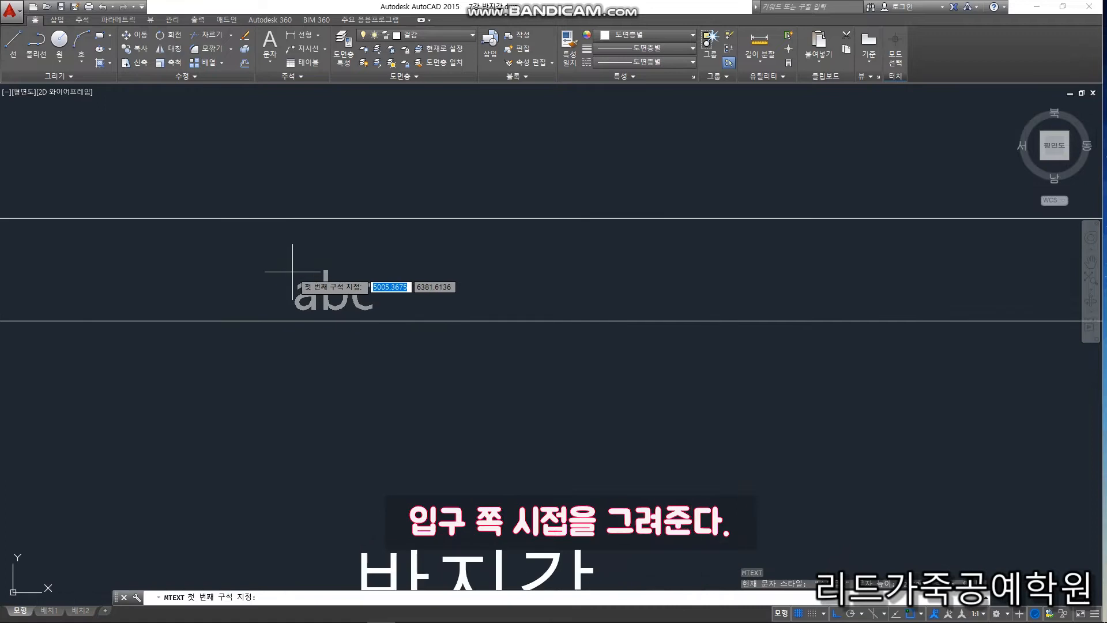
{"action": "left_click", "coordinate": [291, 238]}
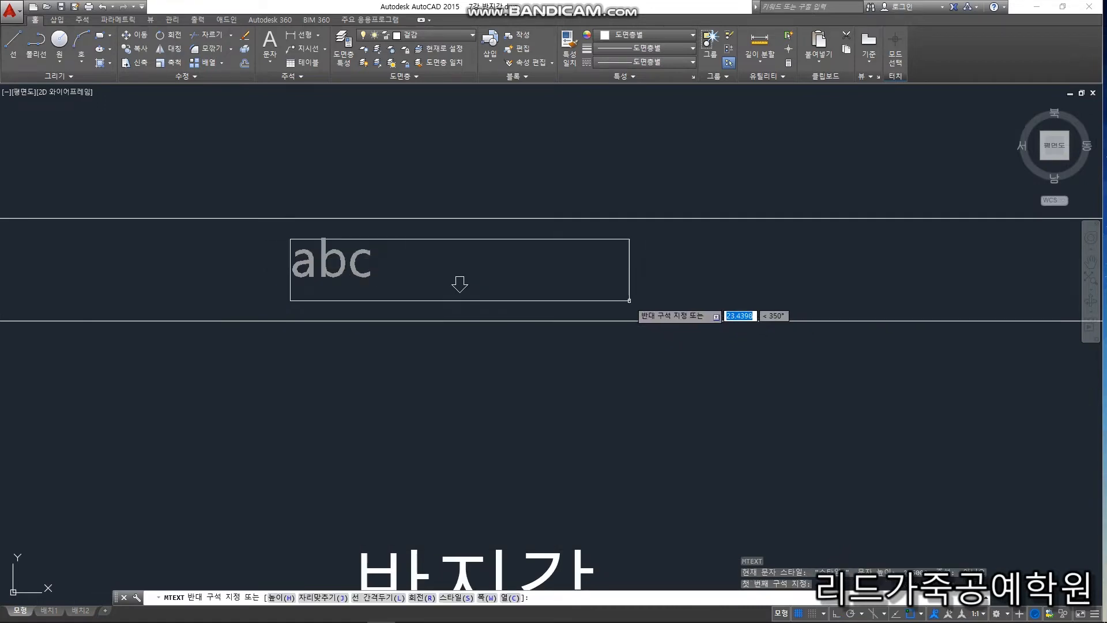
{"action": "left_click", "coordinate": [630, 301]}
{"action": "type", "text": "시접"}
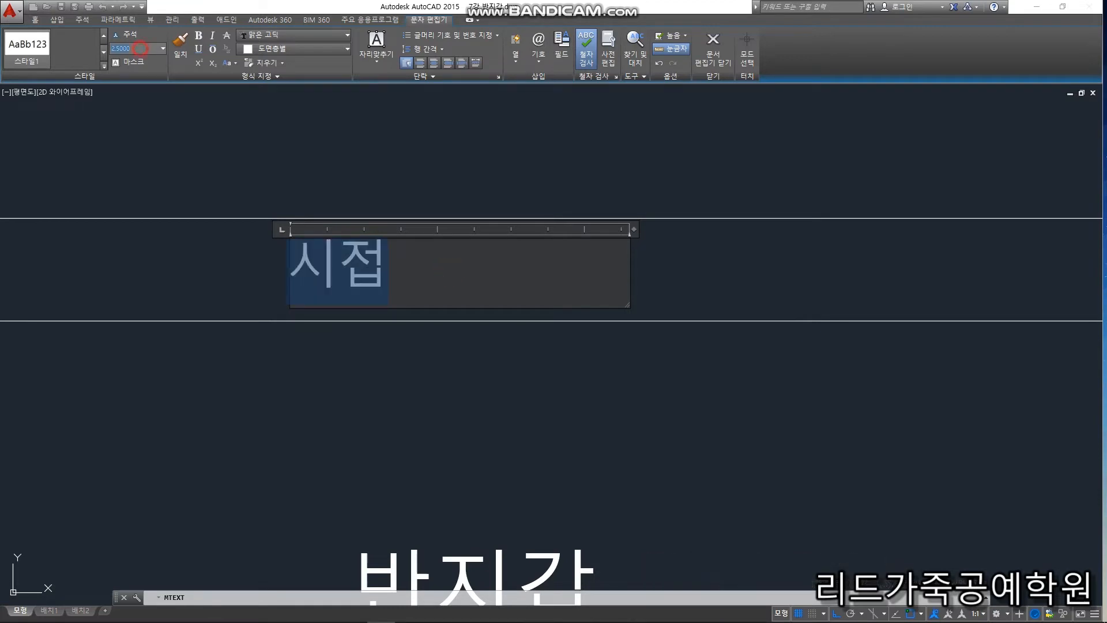
{"action": "left_click", "coordinate": [506, 527]}
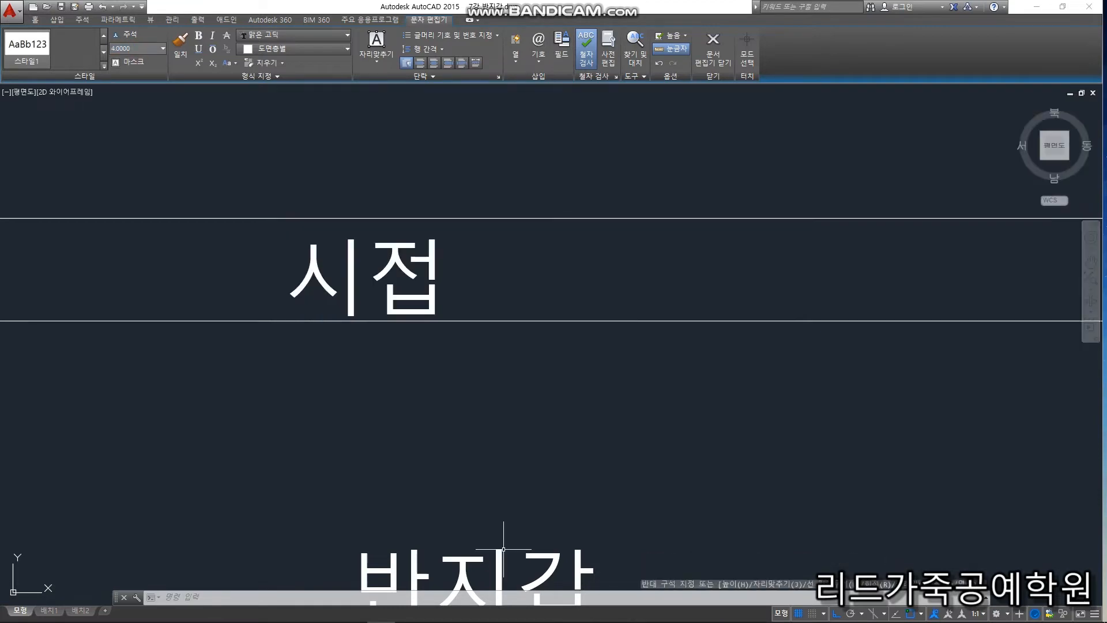
Trim the vertical sides of all three outlines between the upper and middle pocket lines in the unlabelled copy beside the cover piece
{"action": "scroll", "coordinate": [414, 353], "scroll_direction": "down", "scroll_amount": 5}
{"action": "scroll", "coordinate": [557, 386], "scroll_direction": "down", "scroll_amount": 4}
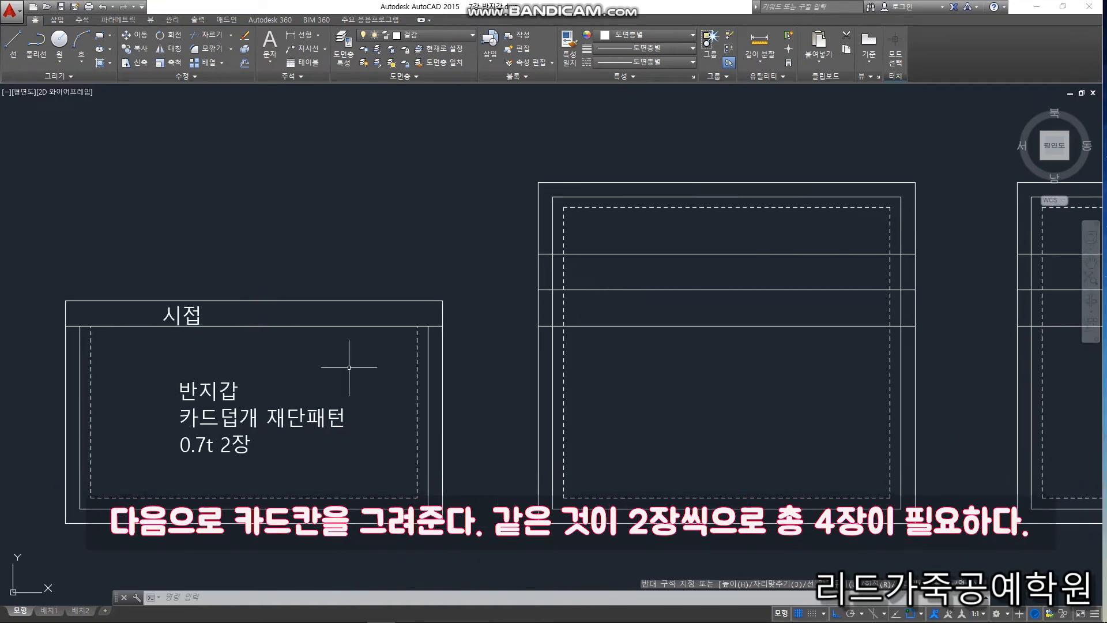
{"action": "scroll", "coordinate": [545, 373], "scroll_direction": "up", "scroll_amount": 4}
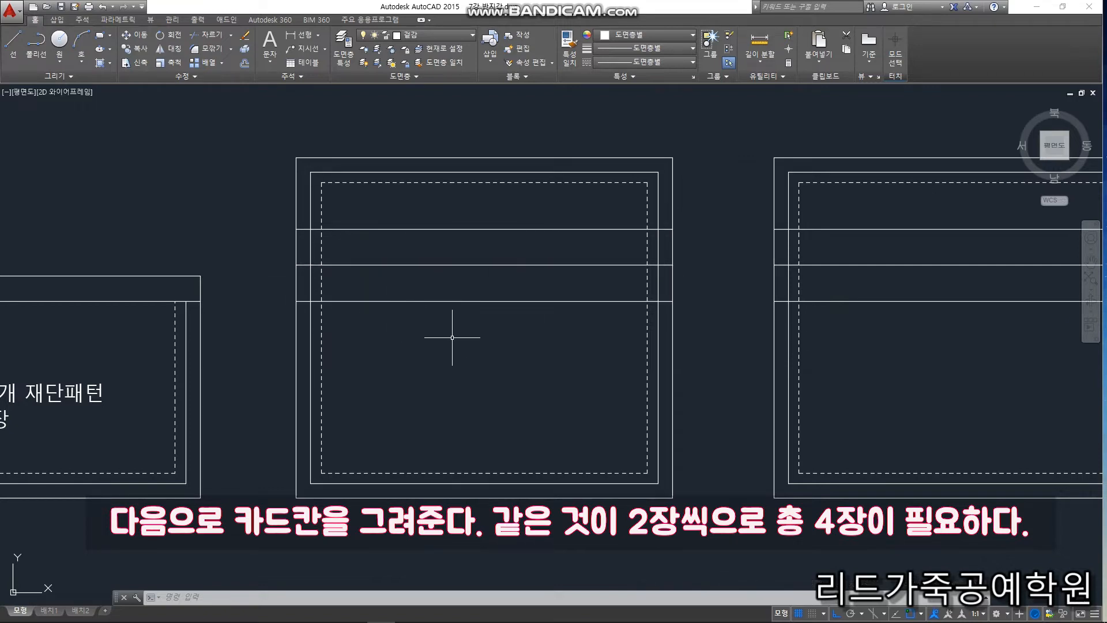
{"action": "left_click", "coordinate": [723, 536]}
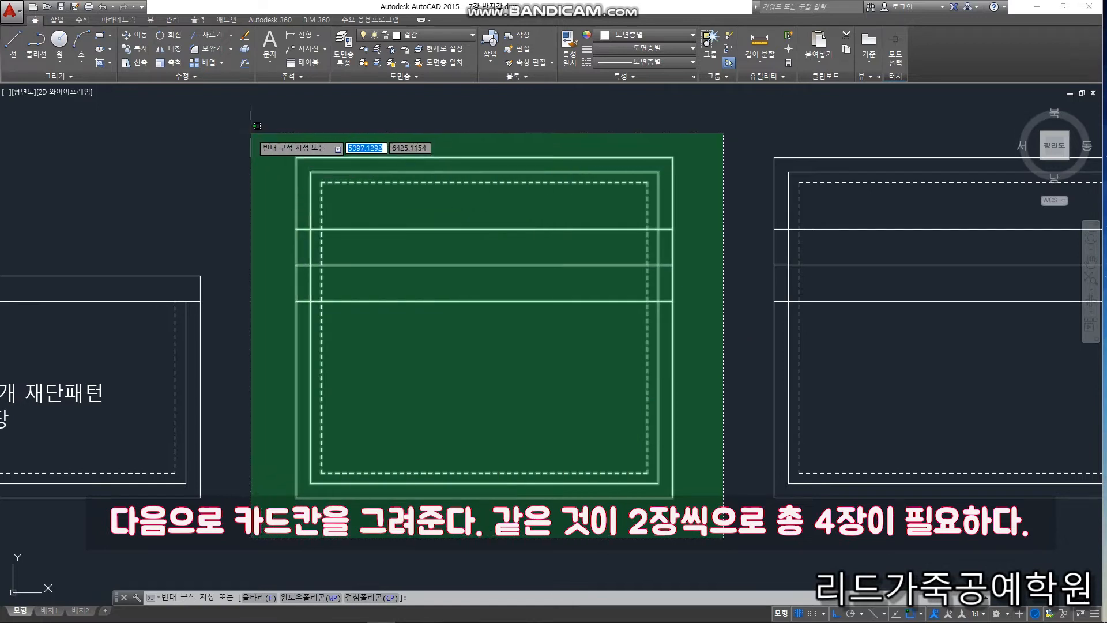
{"action": "left_click", "coordinate": [252, 131]}
{"action": "type", "text": "tr"}
{"action": "key", "text": "Return"}
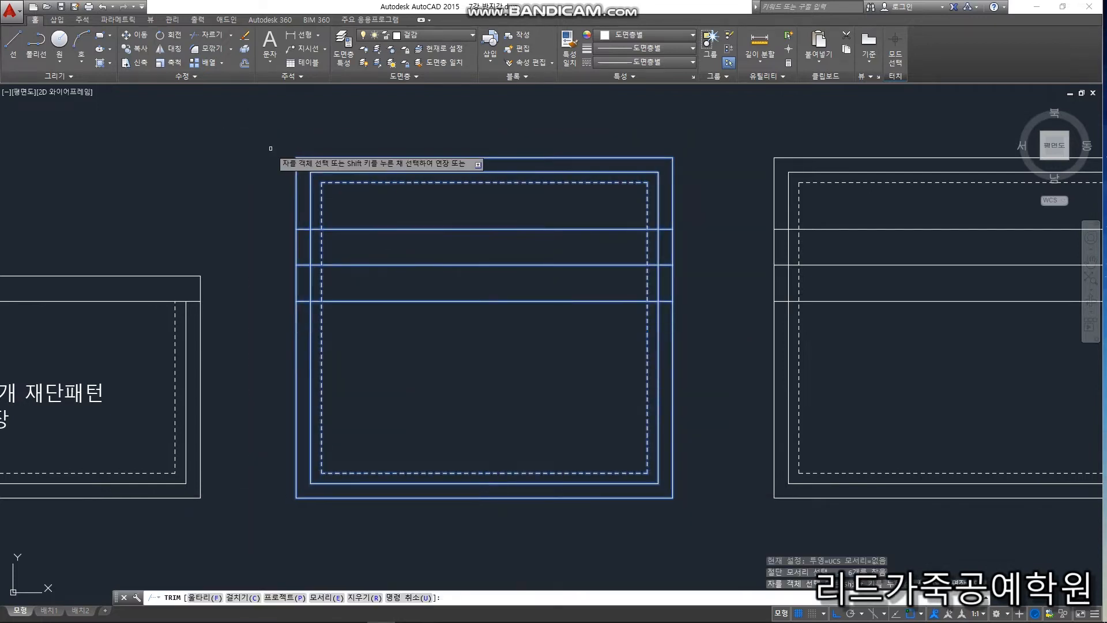
{"action": "left_click", "coordinate": [349, 251]}
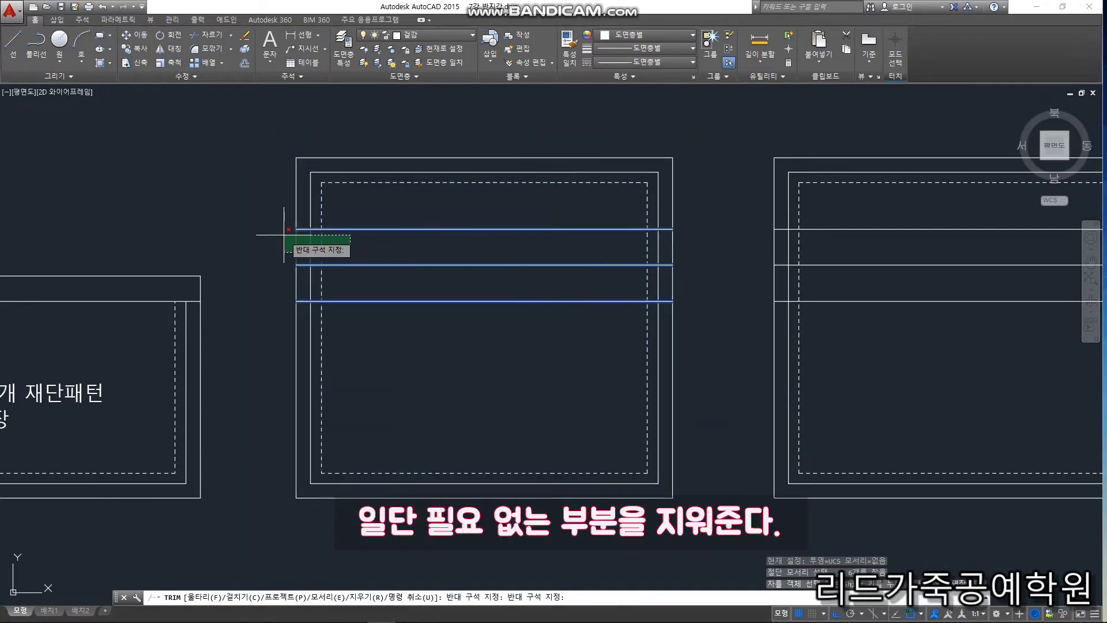
{"action": "left_click", "coordinate": [281, 235]}
{"action": "left_click", "coordinate": [698, 259]}
{"action": "left_click", "coordinate": [626, 244]}
{"action": "key", "text": "Return"}
Erase the separated upper piece of that copy, including its uppermost pocket line
{"action": "left_click", "coordinate": [691, 244]}
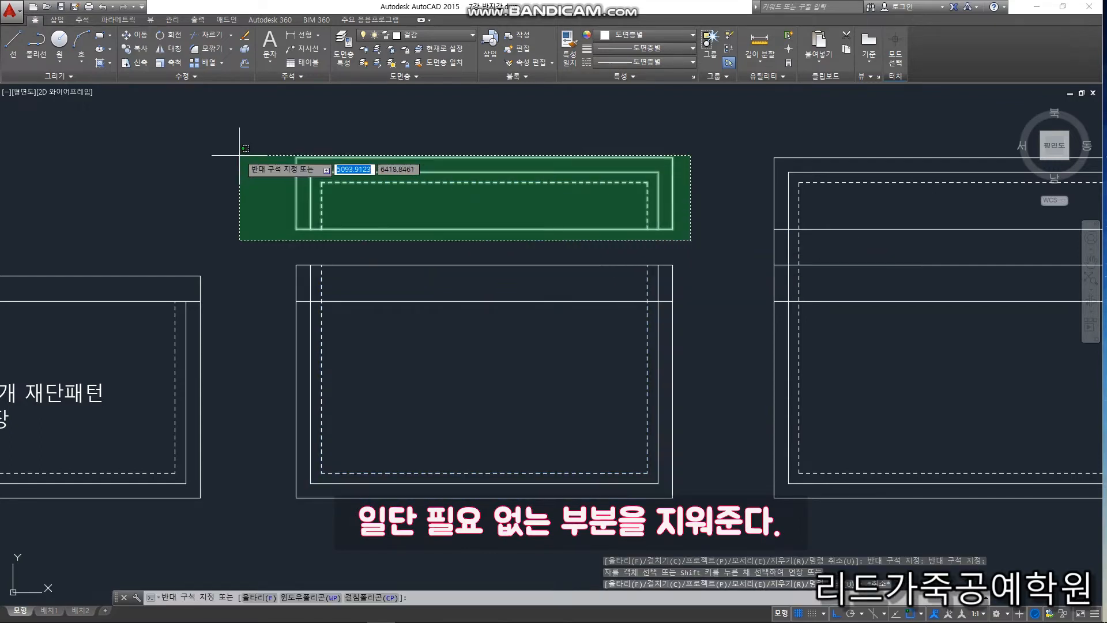
{"action": "left_click", "coordinate": [258, 129]}
{"action": "key", "text": "Delete"}
Explode the middle outline of the trimmed unlabelled piece into separate lines
{"action": "scroll", "coordinate": [494, 321], "scroll_direction": "down", "scroll_amount": 3}
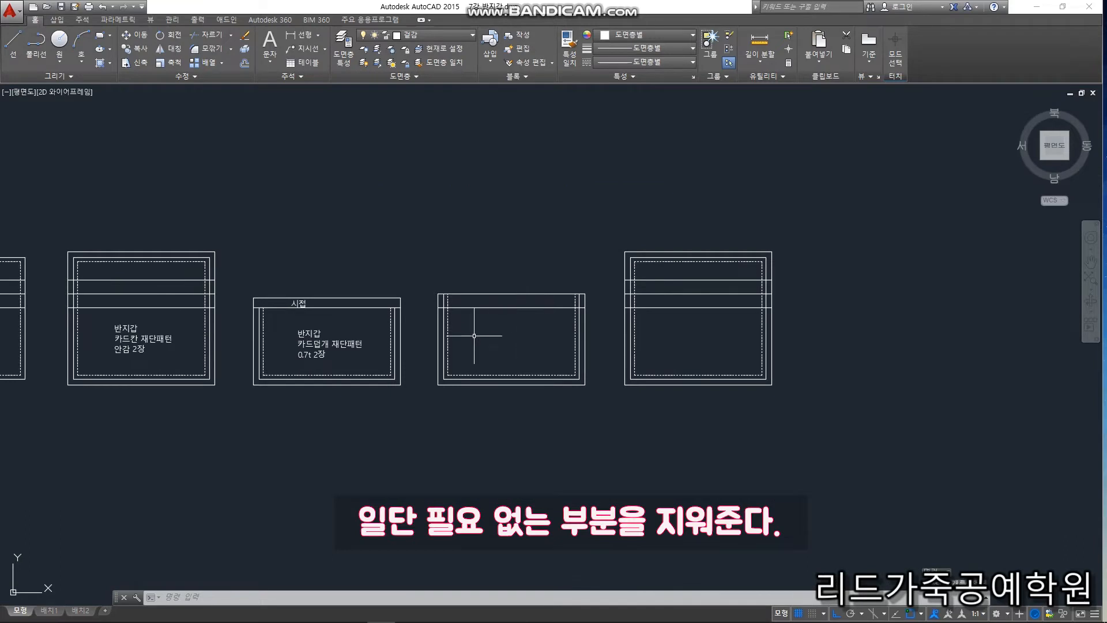
{"action": "scroll", "coordinate": [404, 329], "scroll_direction": "up", "scroll_amount": 5}
{"action": "mouse_move", "coordinate": [577, 334]}
{"action": "middle_mouse_down"}
{"action": "mouse_move", "coordinate": [607, 349]}
{"action": "mouse_move", "coordinate": [494, 321]}
{"action": "middle_mouse_up"}
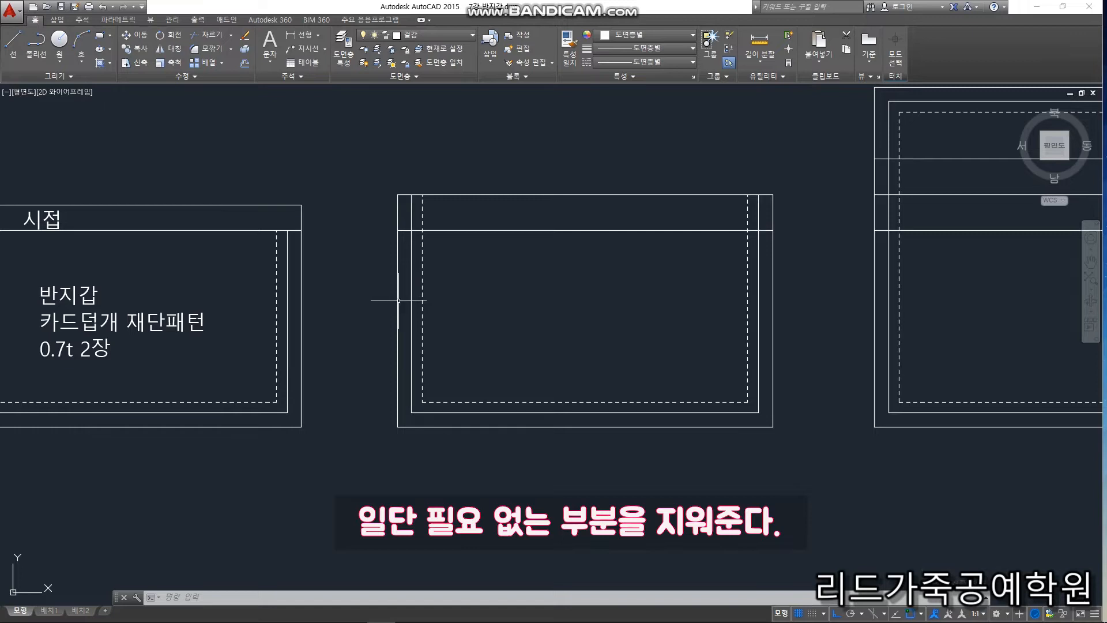
{"action": "scroll", "coordinate": [436, 301], "scroll_direction": "up", "scroll_amount": 2}
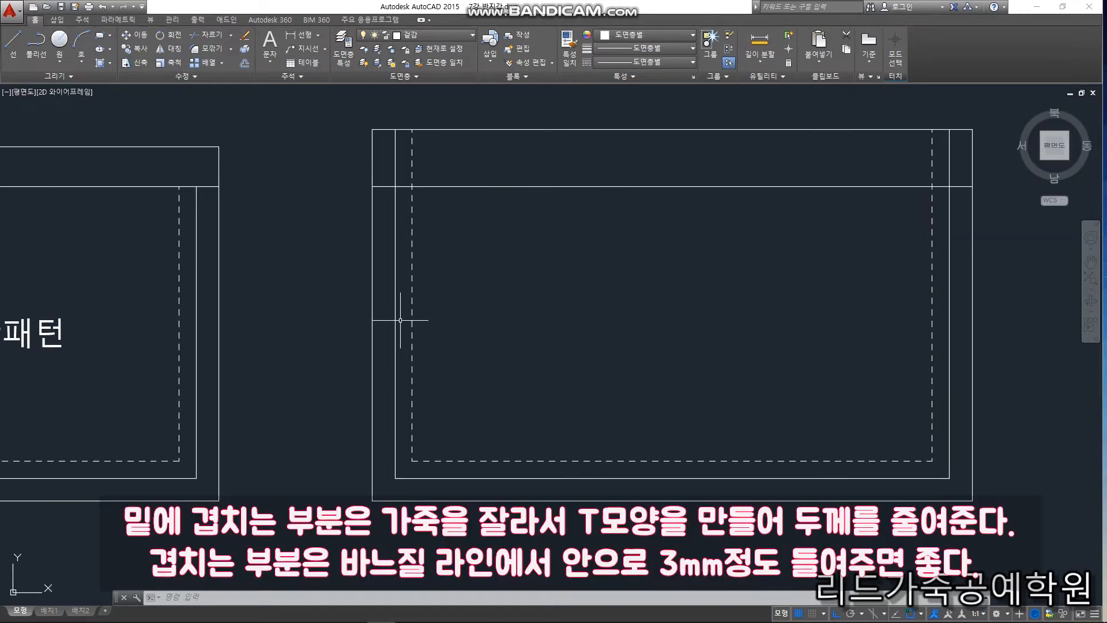
{"action": "left_click", "coordinate": [444, 317]}
{"action": "key", "text": "Escape"}
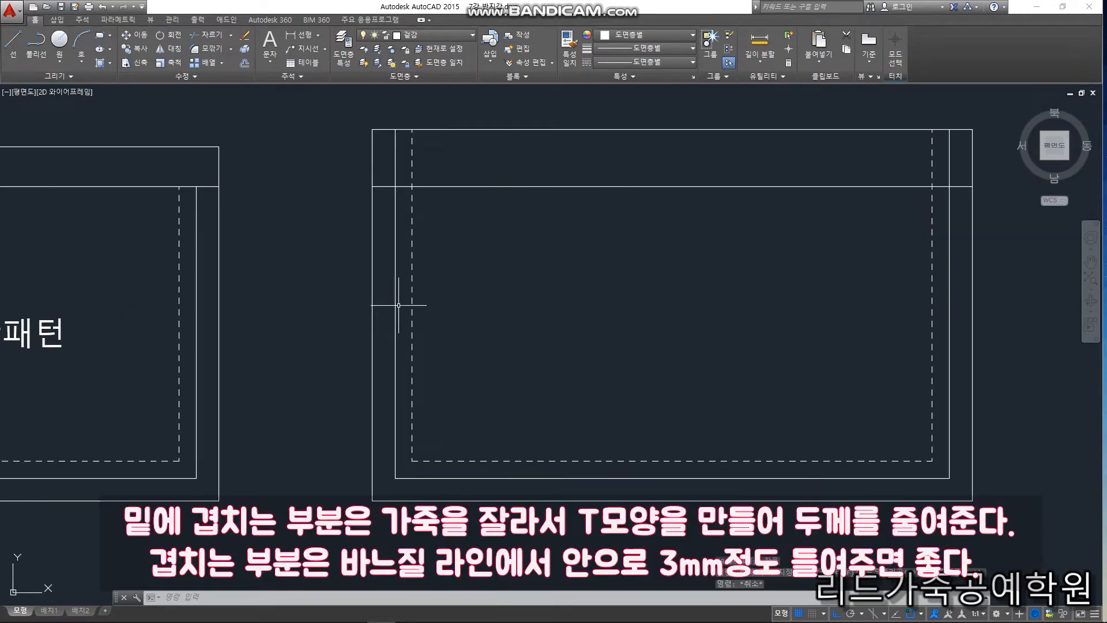
{"action": "left_click", "coordinate": [395, 292]}
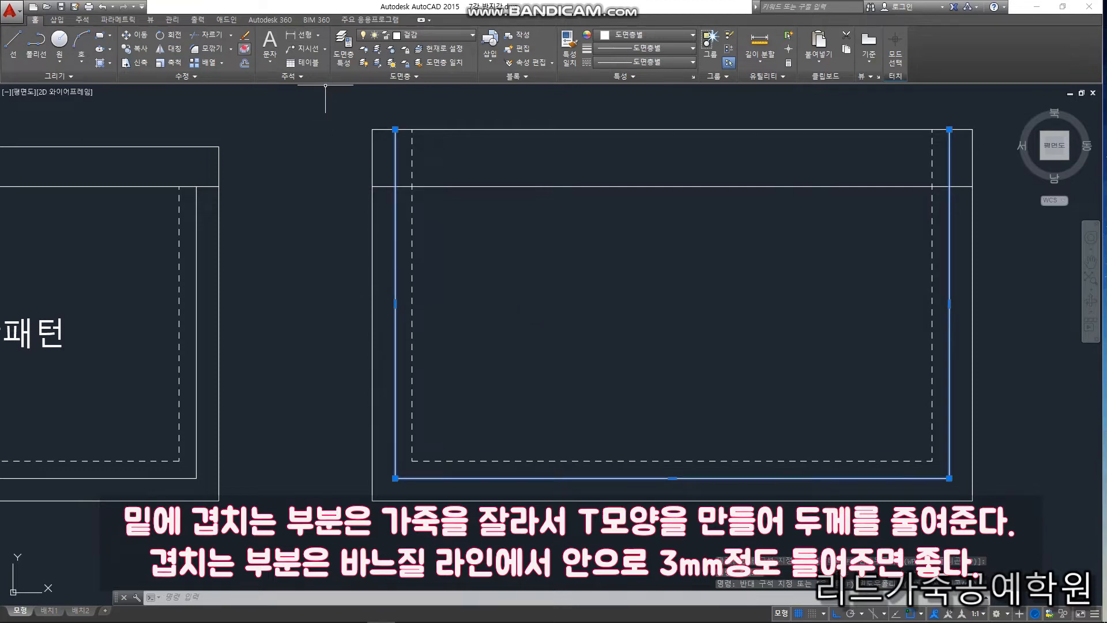
{"action": "left_click", "coordinate": [244, 48]}
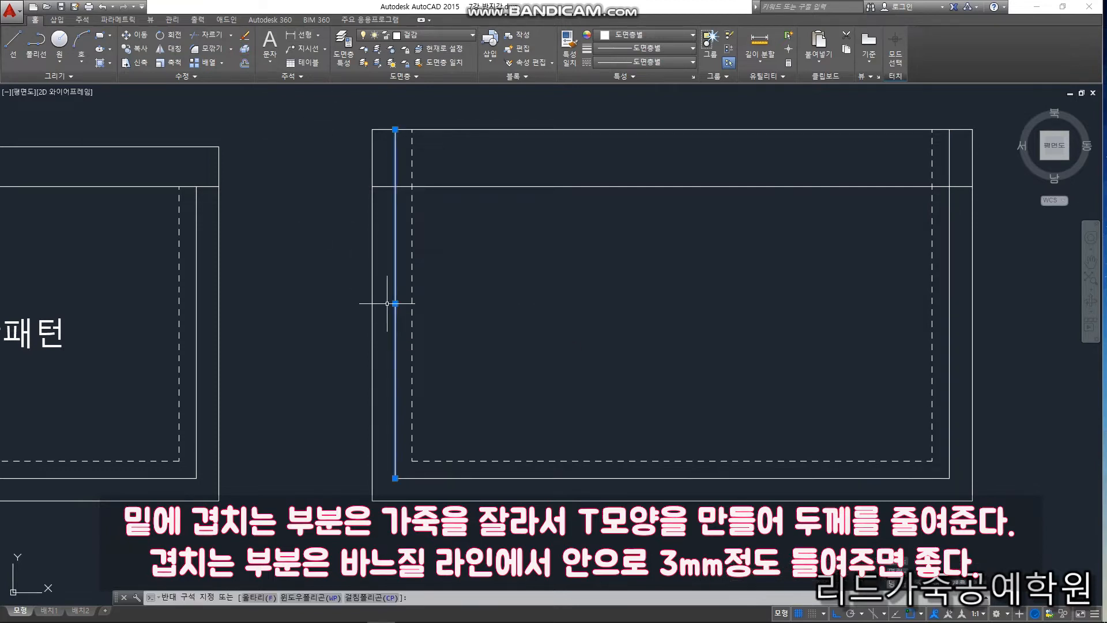
Offset the left and right sides of the exploded outline inward by 6 mm
{"action": "type", "text": "o"}
{"action": "key", "text": "Return"}
{"action": "type", "text": "3"}
{"action": "key", "text": "Return"}
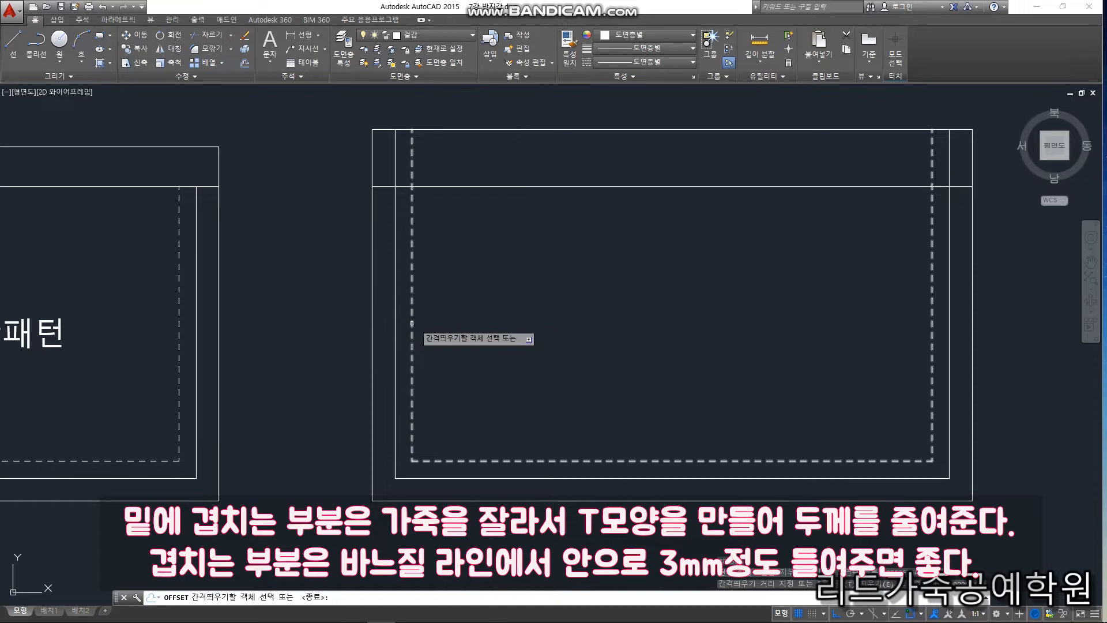
{"action": "left_click", "coordinate": [396, 324]}
{"action": "left_click", "coordinate": [495, 323]}
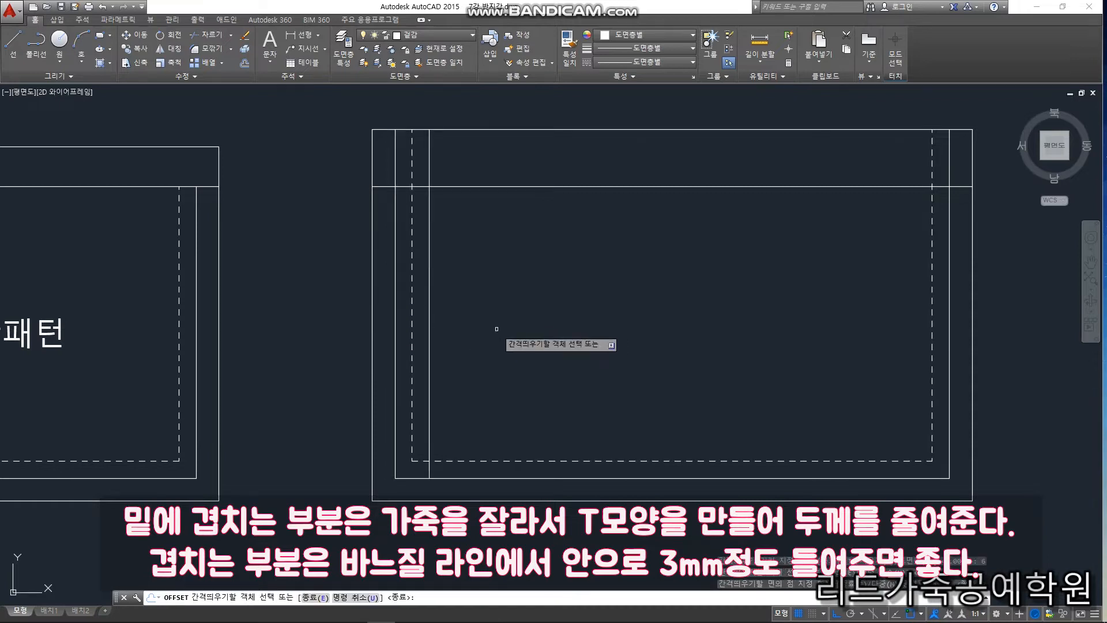
{"action": "left_click", "coordinate": [950, 314]}
{"action": "left_click", "coordinate": [842, 311]}
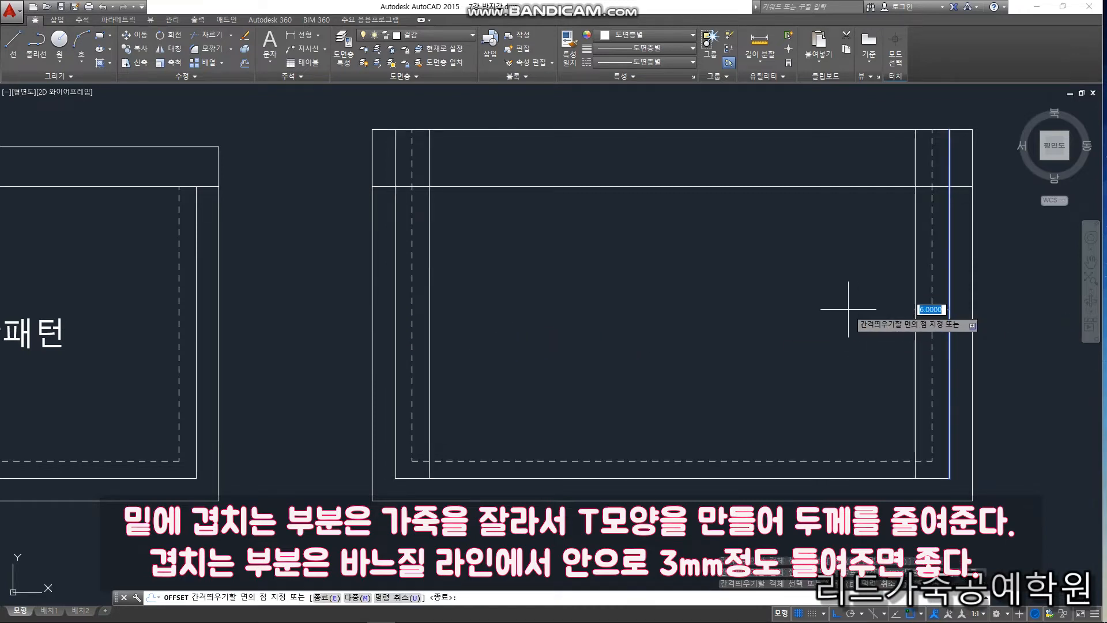
{"action": "scroll", "coordinate": [715, 346], "scroll_direction": "down", "scroll_amount": 4}
{"action": "key", "text": "Escape"}
Trim the outlines outside the left offset line below the pocket line, including the leftover end of the inner bottom edge
{"action": "left_click_drag", "start_coordinate": [803, 424], "coordinate": [502, 232]}
{"action": "type", "text": "tr"}
{"action": "key", "text": "Return"}
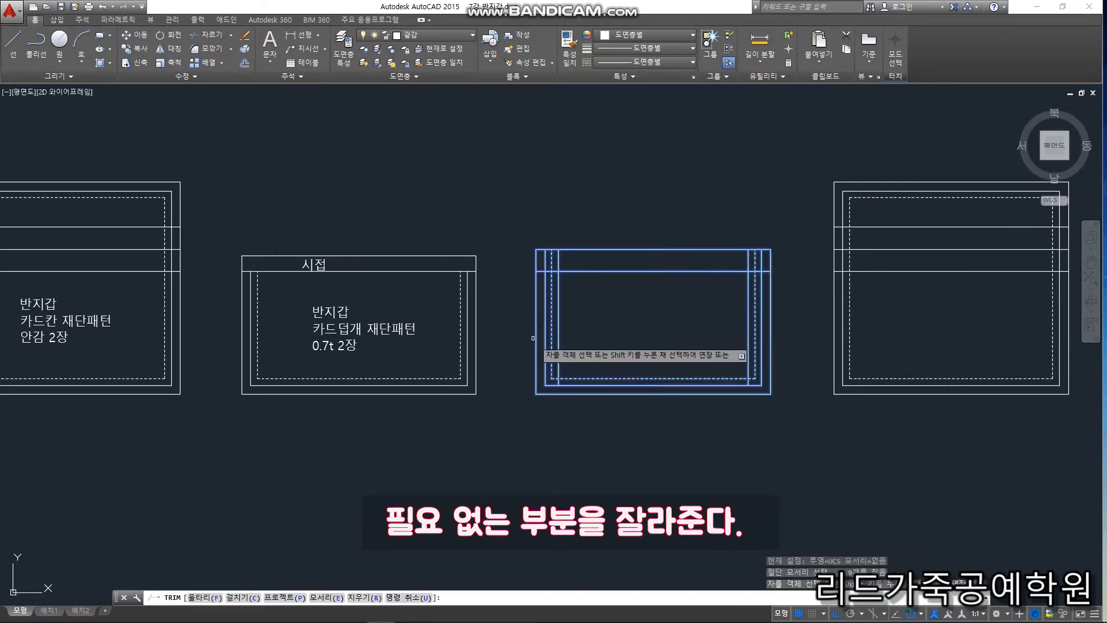
{"action": "scroll", "coordinate": [546, 352], "scroll_direction": "up", "scroll_amount": 6}
{"action": "left_click", "coordinate": [583, 503]}
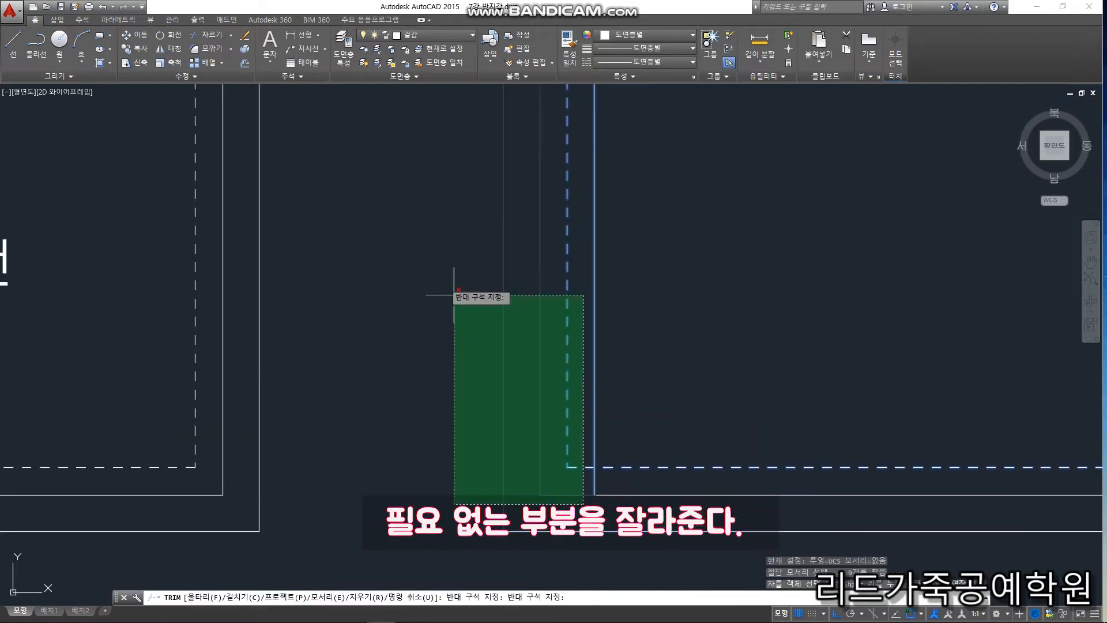
{"action": "left_click", "coordinate": [452, 297]}
{"action": "scroll", "coordinate": [457, 309], "scroll_direction": "down", "scroll_amount": 5}
{"action": "scroll", "coordinate": [477, 254], "scroll_direction": "up", "scroll_amount": 4}
{"action": "left_click", "coordinate": [489, 272]}
{"action": "left_click", "coordinate": [469, 275]}
Trim the outlines outside the right offset line below the pocket line, including the leftover ends at the lower right corner
{"action": "scroll", "coordinate": [341, 270], "scroll_direction": "down", "scroll_amount": 5}
{"action": "left_click", "coordinate": [752, 403]}
{"action": "left_click", "coordinate": [721, 329]}
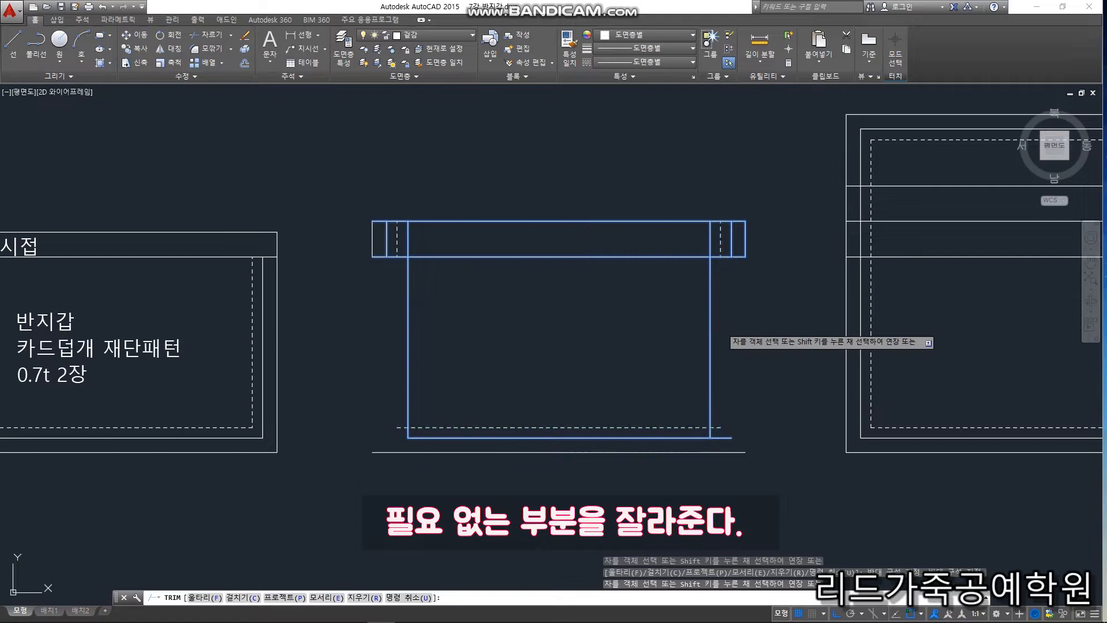
{"action": "left_click", "coordinate": [758, 477]}
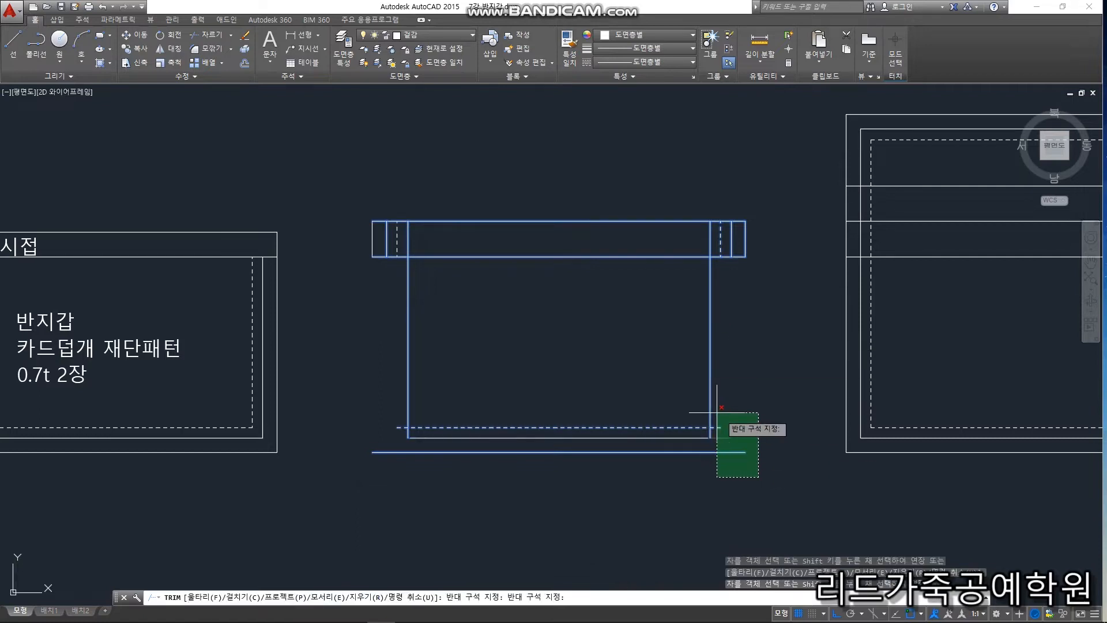
{"action": "left_click", "coordinate": [717, 412]}
Trim the leftover left end of the dashed bottom stitch line at the left offset line
{"action": "scroll", "coordinate": [725, 432], "scroll_direction": "up", "scroll_amount": 6}
{"action": "scroll", "coordinate": [750, 375], "scroll_direction": "down", "scroll_amount": 5}
{"action": "scroll", "coordinate": [577, 381], "scroll_direction": "up", "scroll_amount": 5}
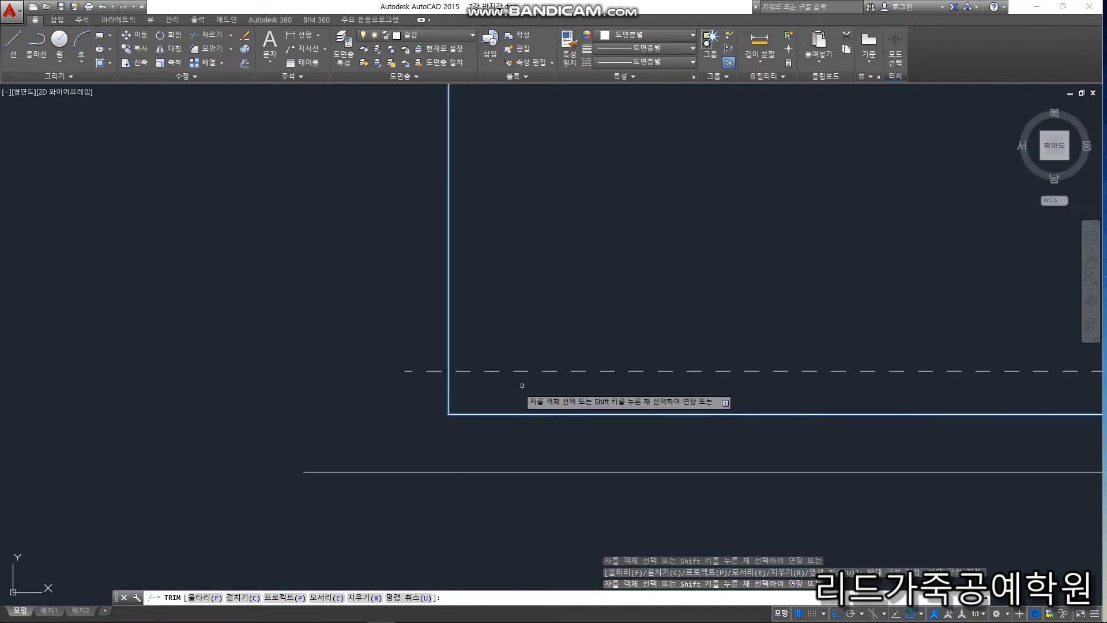
{"action": "left_click", "coordinate": [424, 391]}
{"action": "left_click", "coordinate": [387, 325]}
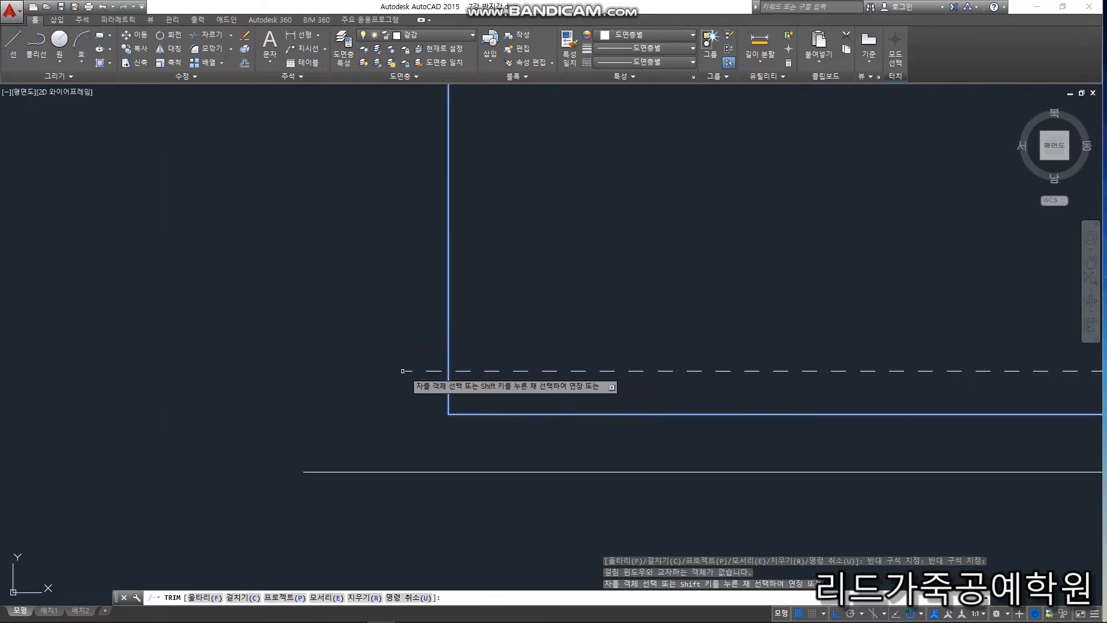
{"action": "left_click", "coordinate": [423, 369]}
{"action": "left_click", "coordinate": [428, 375]}
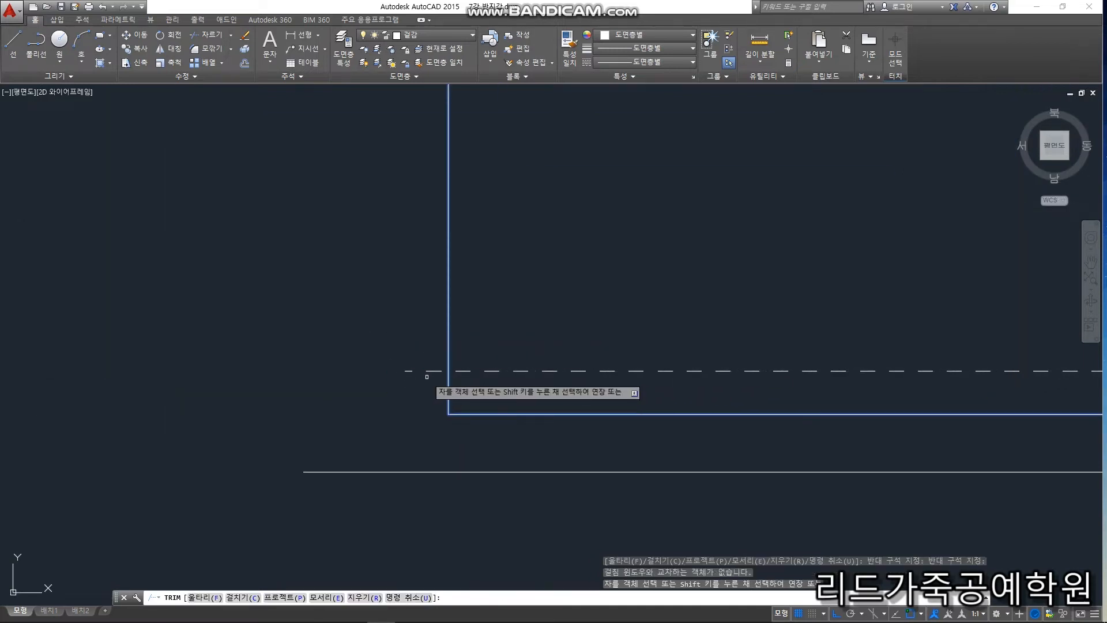
Erase the detached outer bottom line beneath the T-shaped pocket
{"action": "key", "text": "Escape"}
{"action": "scroll", "coordinate": [358, 365], "scroll_direction": "down", "scroll_amount": 5}
{"action": "left_click", "coordinate": [378, 417]}
{"action": "left_click", "coordinate": [351, 383]}
{"action": "key", "text": "Return"}
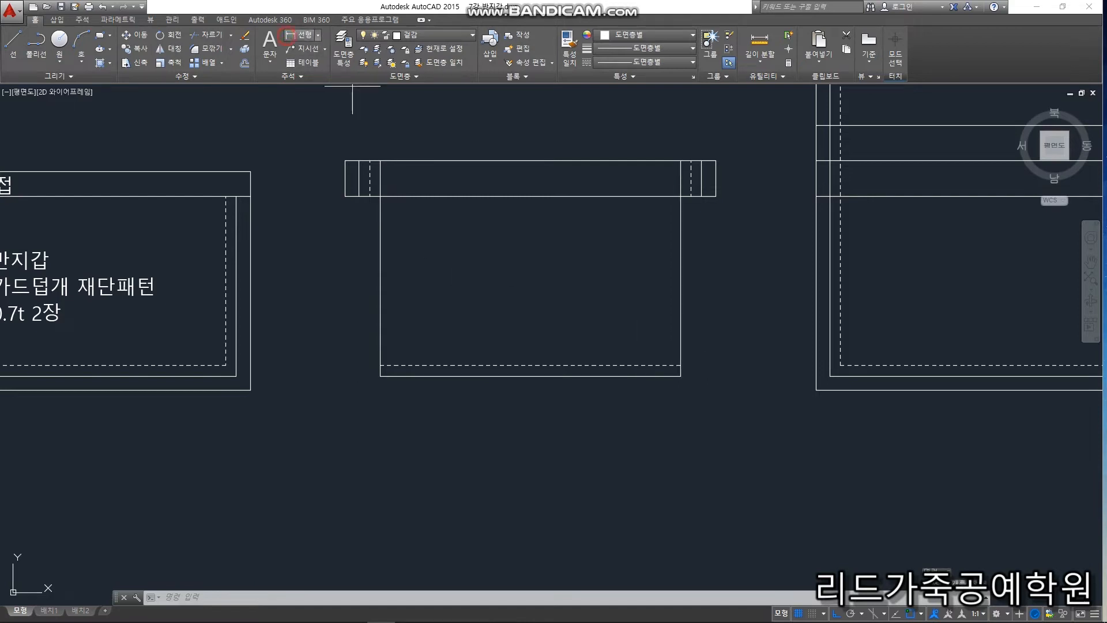
Dimension the card cover's depth below its seam allowance and the T-shaped pocket's full depth for comparison
{"action": "left_click", "coordinate": [236, 196]}
{"action": "left_click", "coordinate": [236, 376]}
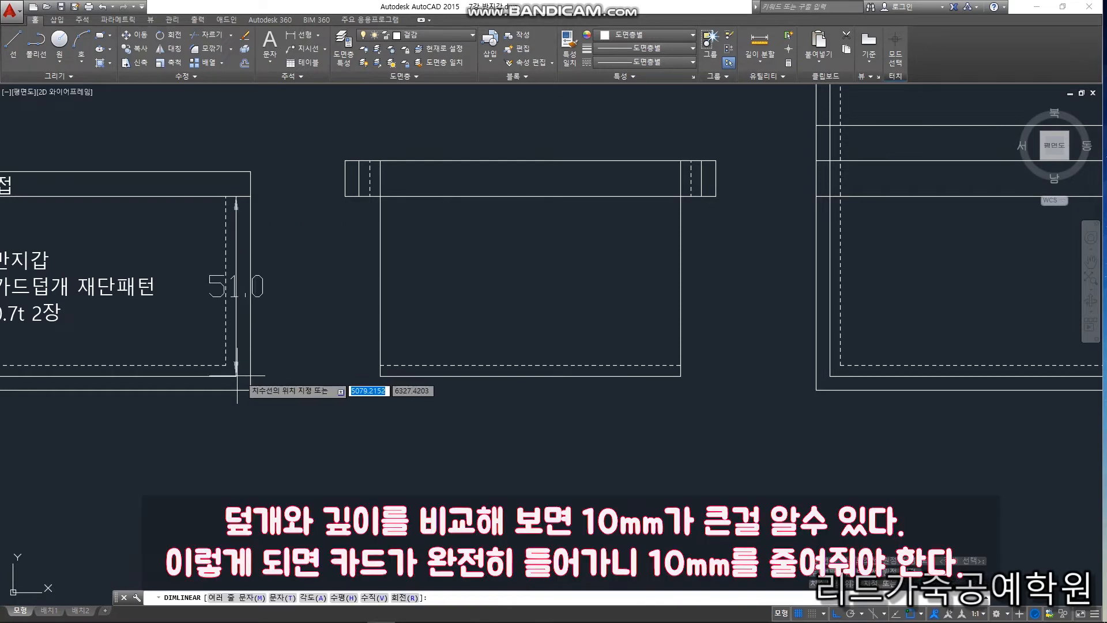
{"action": "left_click", "coordinate": [299, 289]}
{"action": "key", "text": "space"}
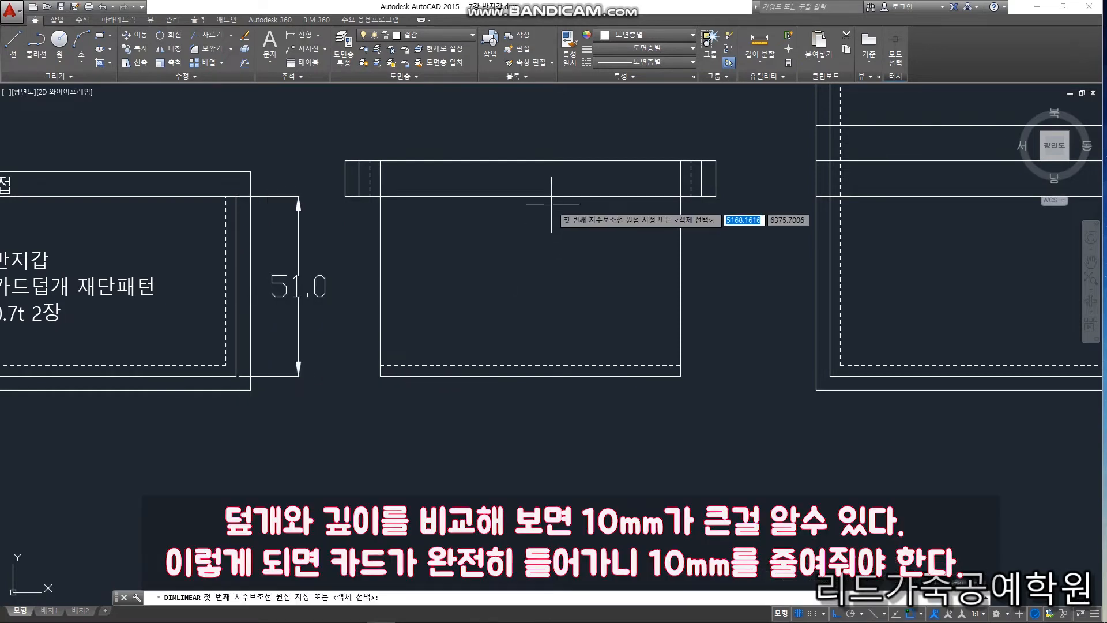
{"action": "left_click", "coordinate": [540, 164]}
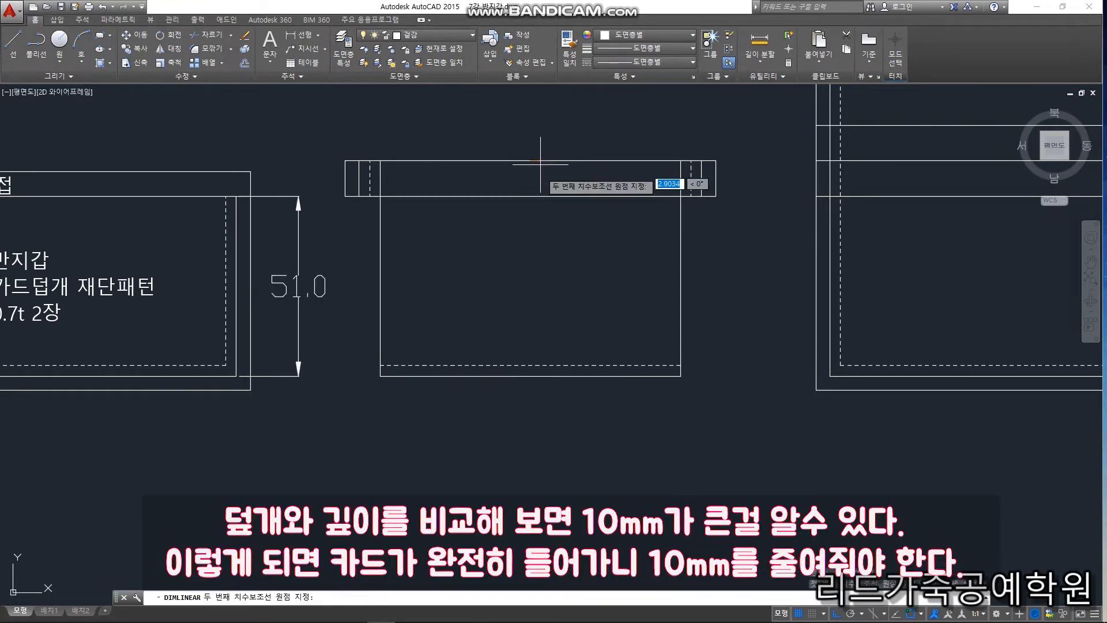
{"action": "left_click", "coordinate": [547, 376]}
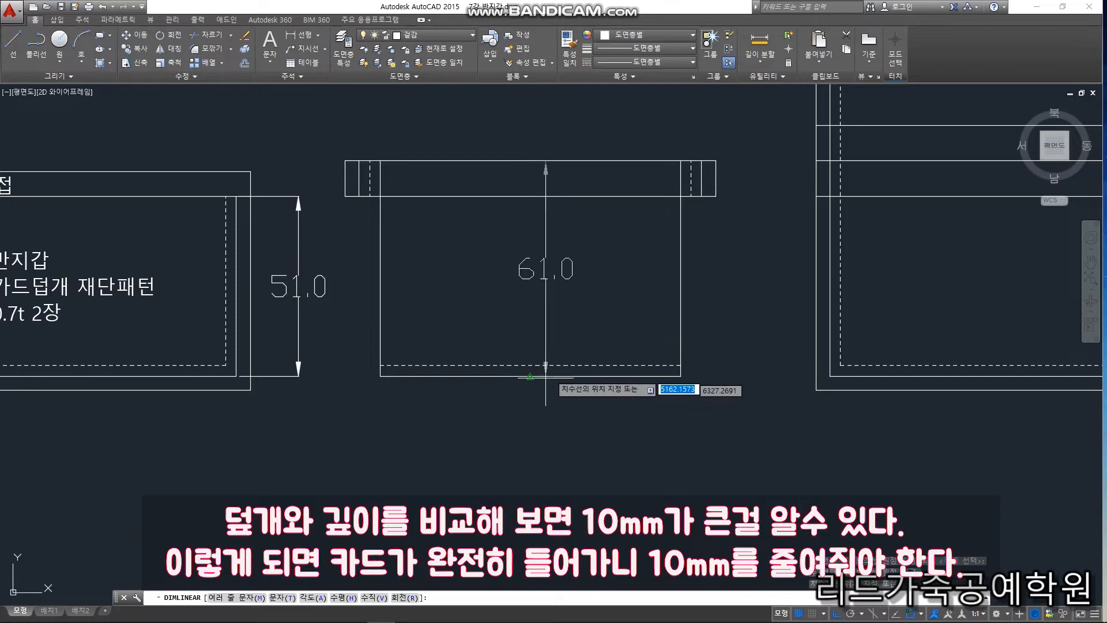
{"action": "left_click", "coordinate": [598, 306]}
Stretch the T-shaped pocket's bottom edge and dashed stitch line upward by 10 mm
{"action": "type", "text": "s"}
{"action": "key", "text": "Return"}
{"action": "left_click", "coordinate": [722, 409]}
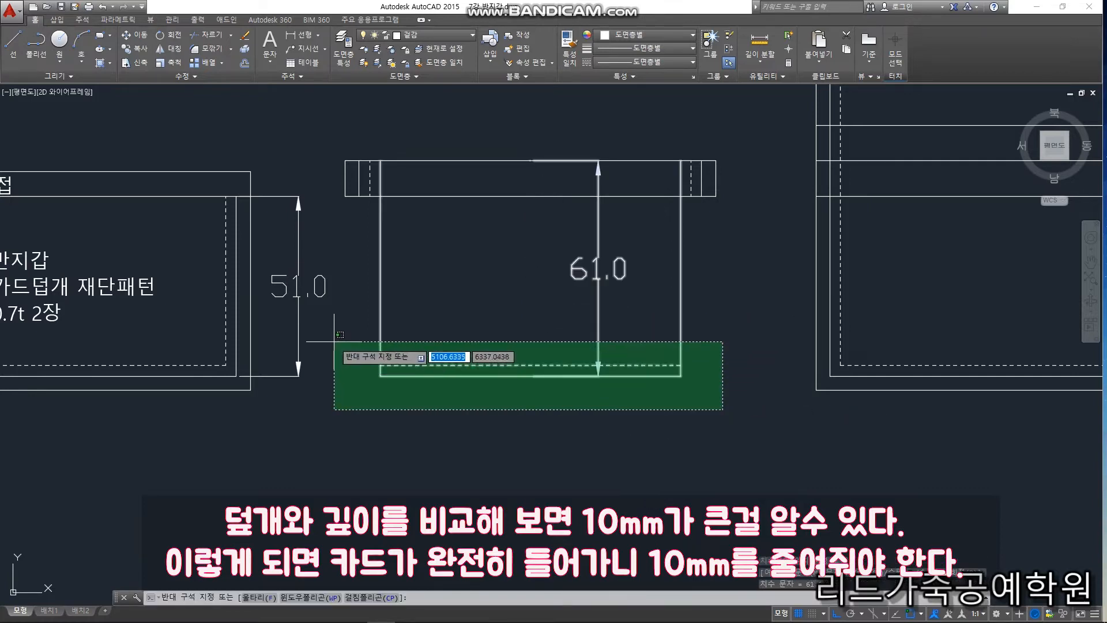
{"action": "left_click", "coordinate": [340, 341]}
{"action": "key", "text": "Return"}
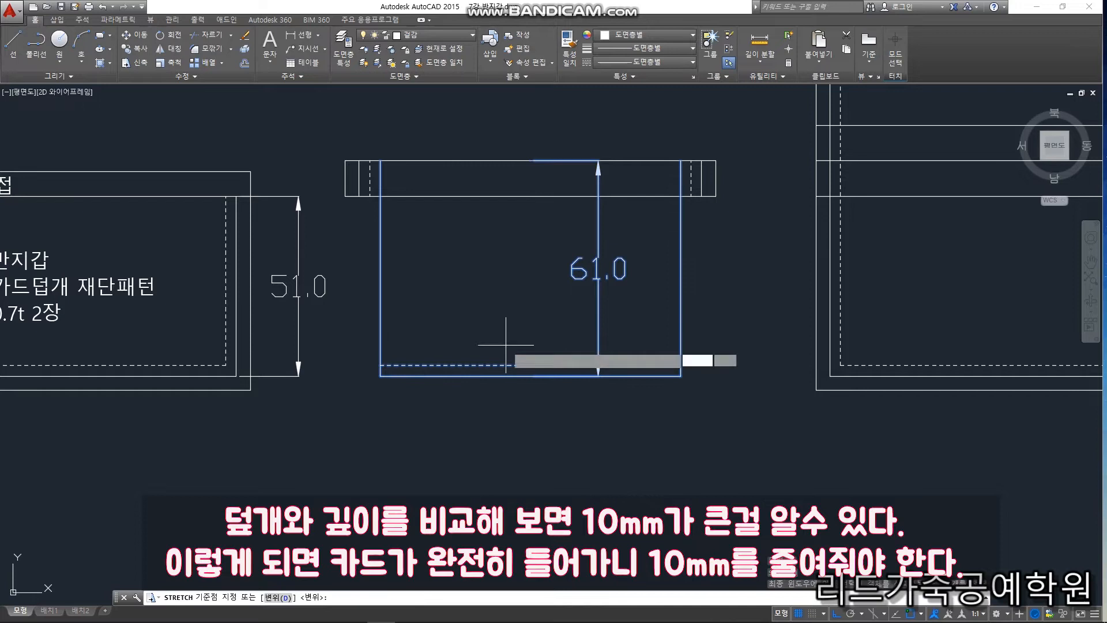
{"action": "left_click", "coordinate": [505, 346]}
{"action": "type", "text": "10"}
{"action": "key", "text": "Return"}
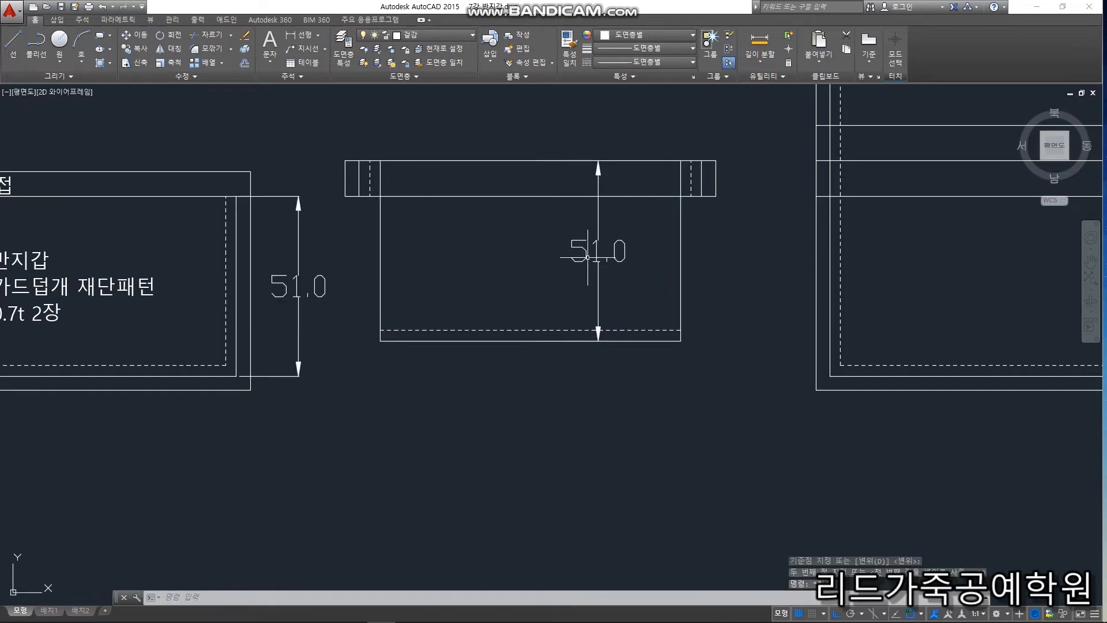
Erase the two depth dimensions on the card cover and the T-shaped pocket
{"action": "left_click", "coordinate": [634, 277]}
{"action": "left_click", "coordinate": [575, 230]}
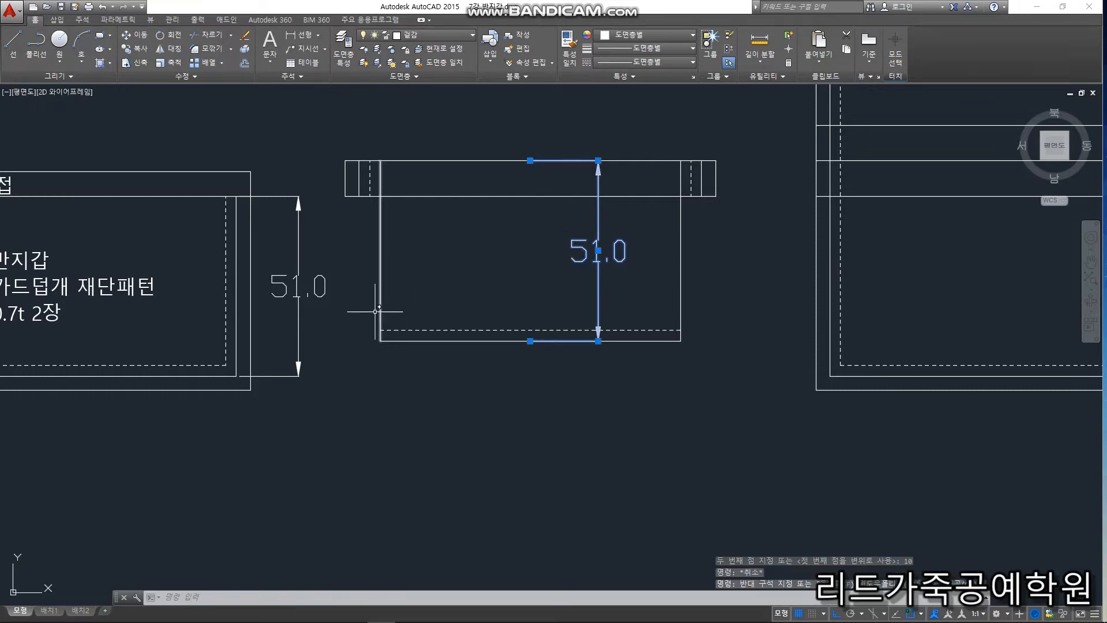
{"action": "left_click", "coordinate": [295, 278]}
{"action": "key", "text": "Delete"}
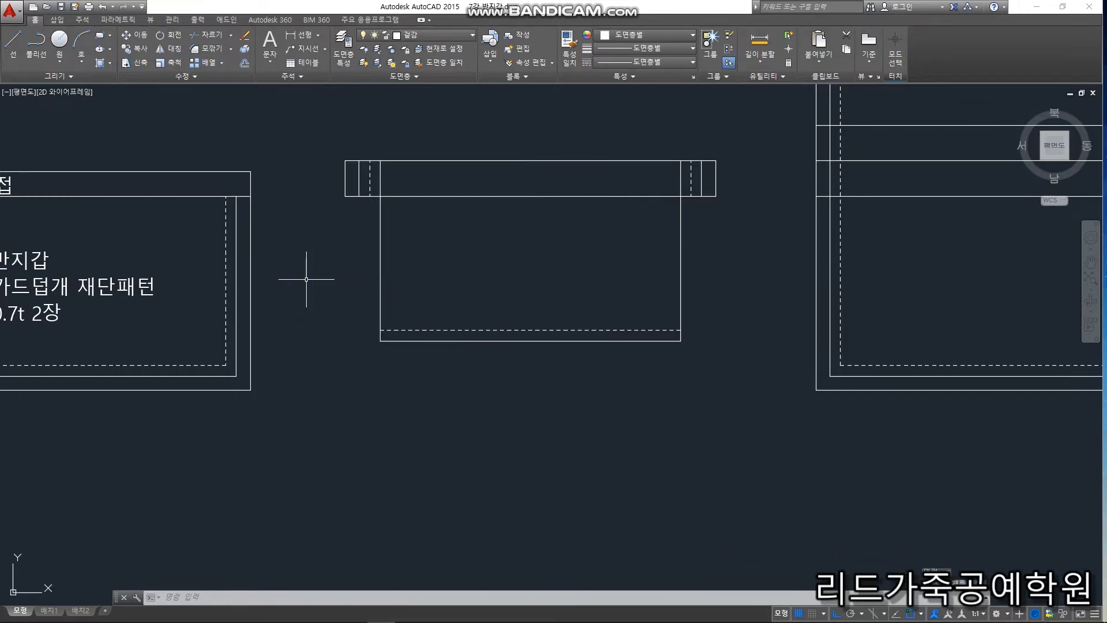
Shorten the T-shaped pocket's bottom edge by 15 mm at its left end
{"action": "scroll", "coordinate": [486, 327], "scroll_direction": "up", "scroll_amount": 4}
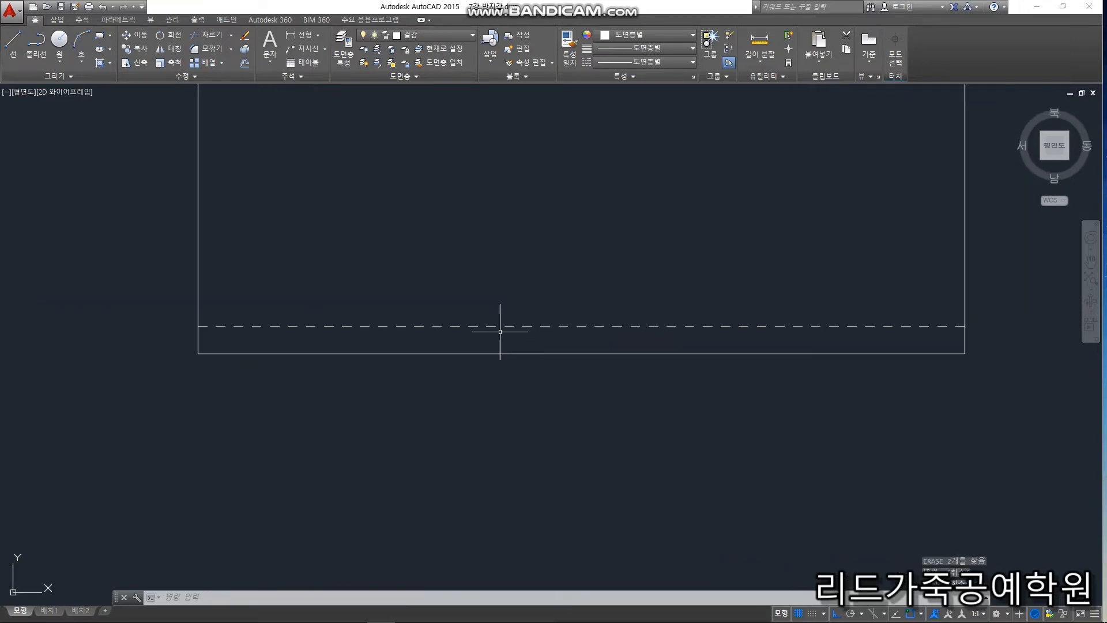
{"action": "scroll", "coordinate": [370, 381], "scroll_direction": "down", "scroll_amount": 4}
{"action": "left_click", "coordinate": [383, 369]}
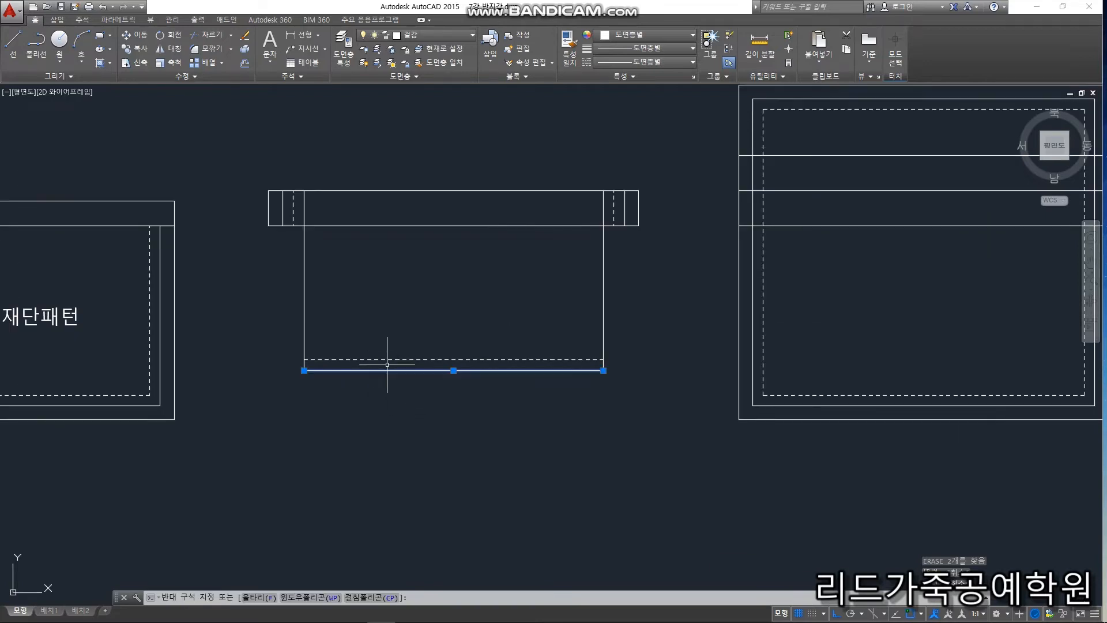
{"action": "scroll", "coordinate": [323, 375], "scroll_direction": "up", "scroll_amount": 2}
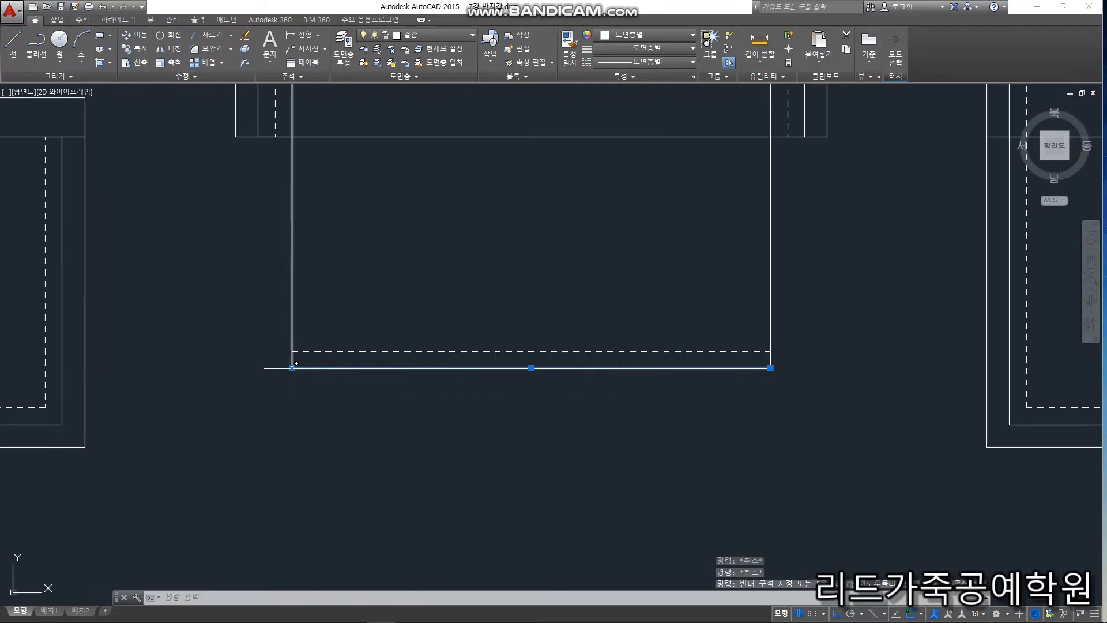
{"action": "left_click", "coordinate": [293, 367]}
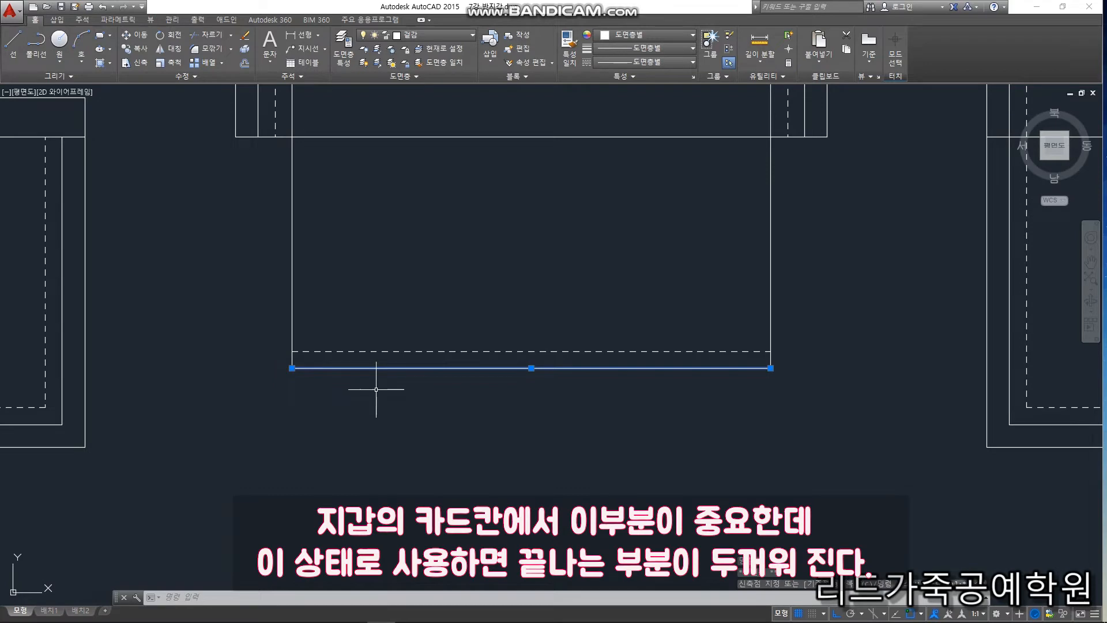
{"action": "left_click", "coordinate": [293, 368]}
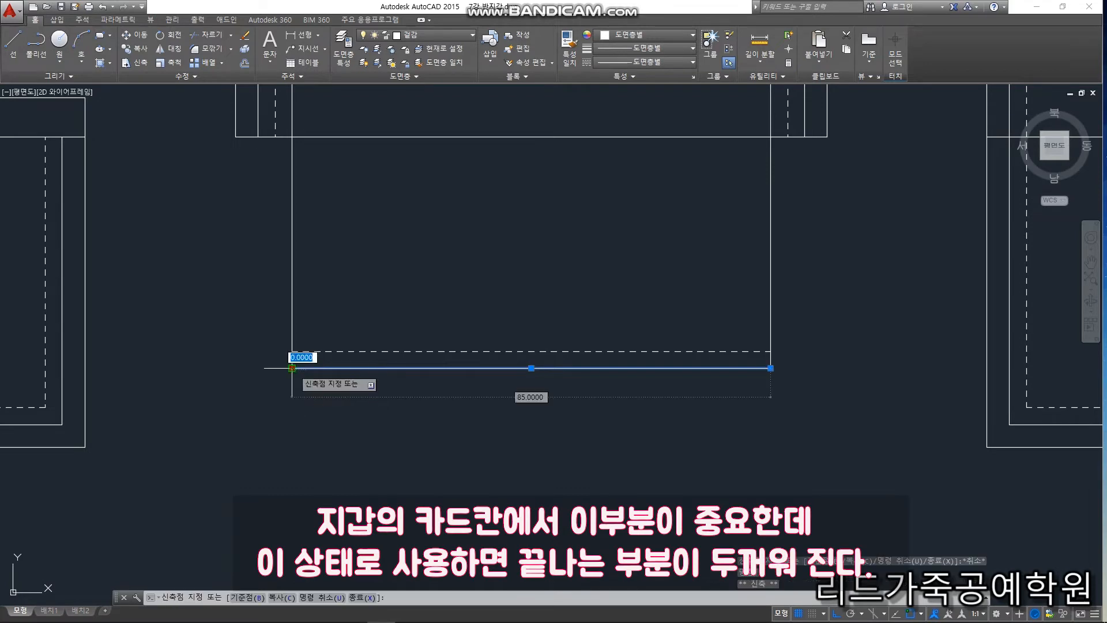
{"action": "key", "text": "Return"}
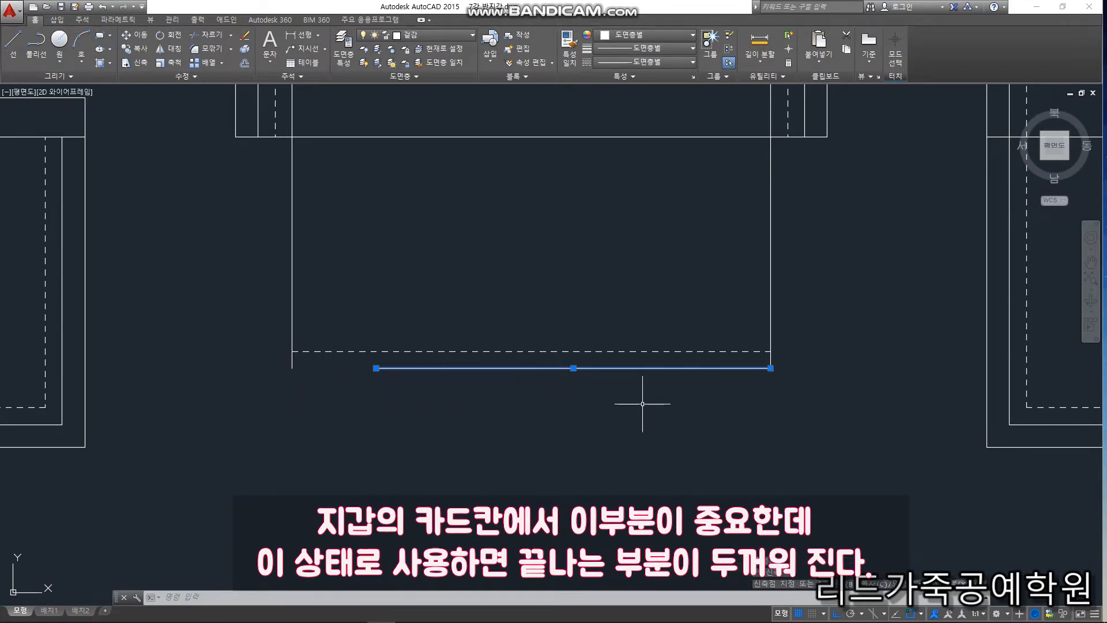
Shorten the T-shaped pocket's bottom edge by 15 mm at its right end
{"action": "left_click", "coordinate": [756, 386]}
{"action": "left_click", "coordinate": [726, 359]}
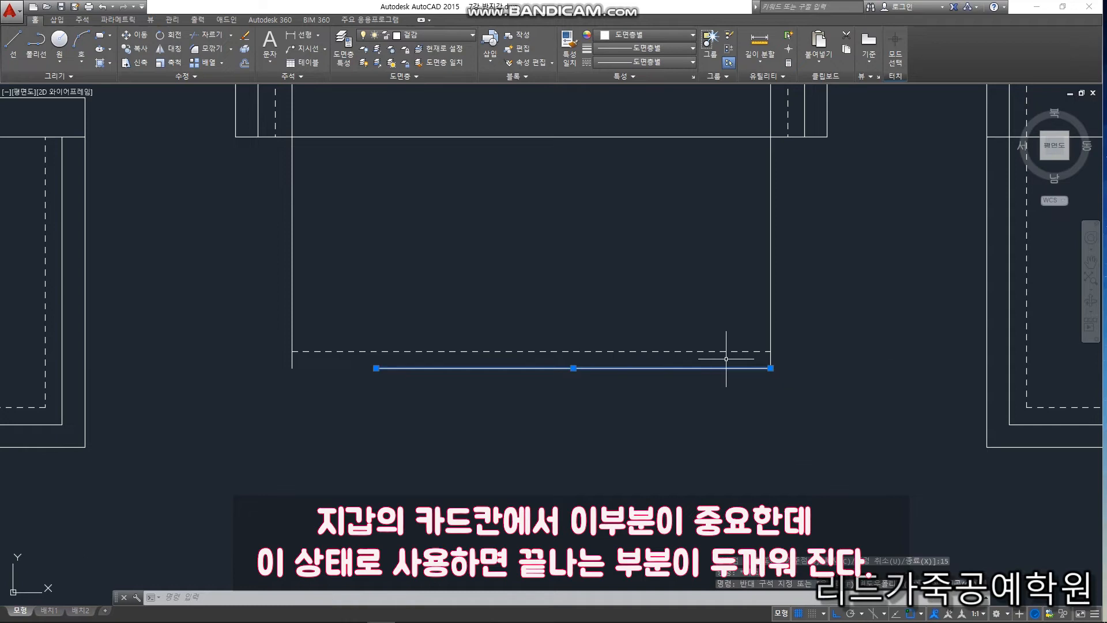
{"action": "left_click", "coordinate": [771, 368]}
{"action": "type", "text": "15"}
{"action": "key", "text": "Return"}
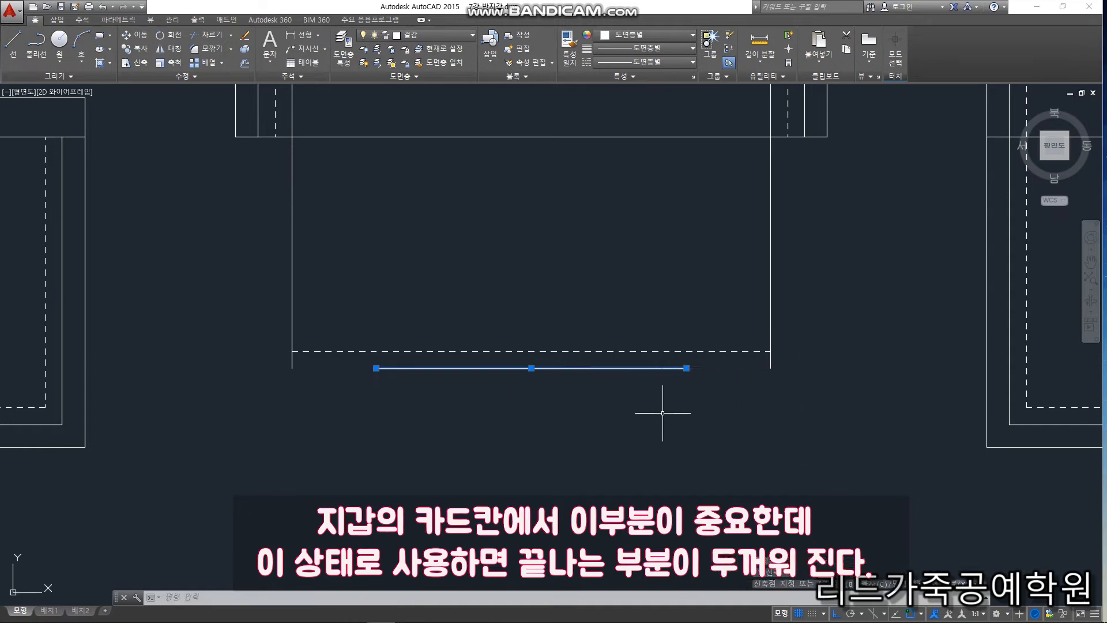
Draw slanted lines from both ends of the shortened bottom edge to the corners where the pocket's sides meet the upper band
{"action": "type", "text": "l"}
{"action": "key", "text": "space"}
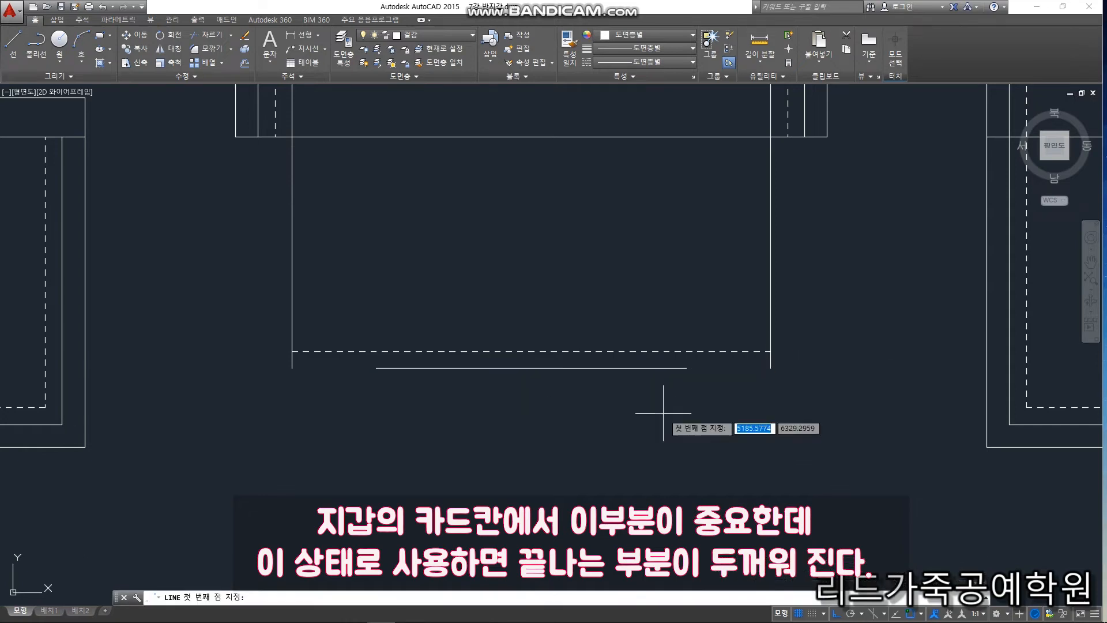
{"action": "left_click", "coordinate": [376, 368]}
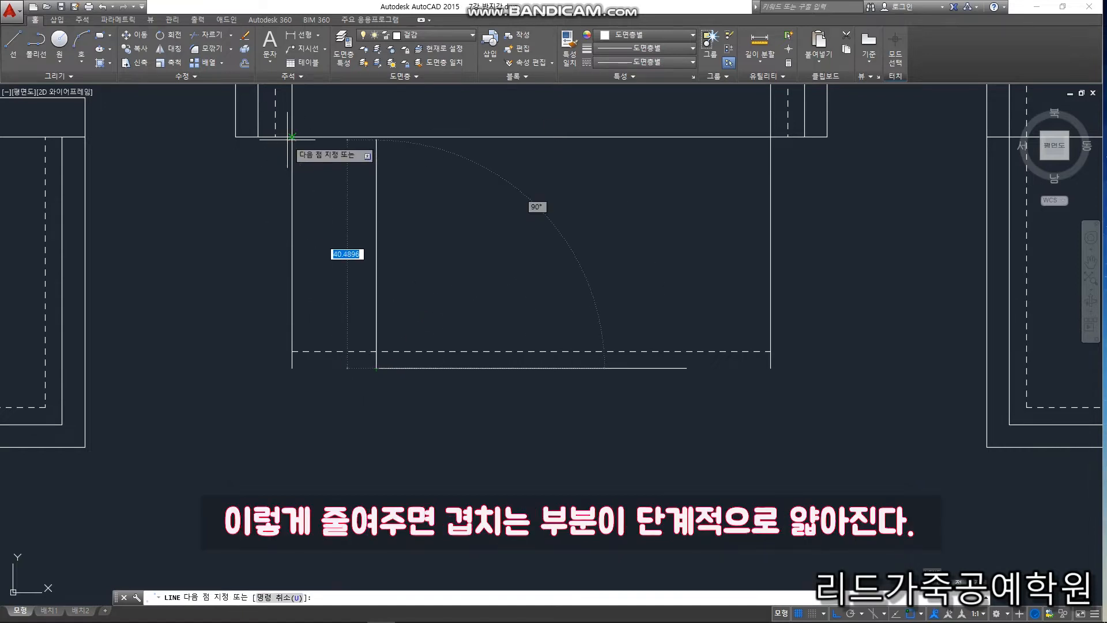
{"action": "left_click", "coordinate": [292, 137]}
{"action": "key", "text": "space"}
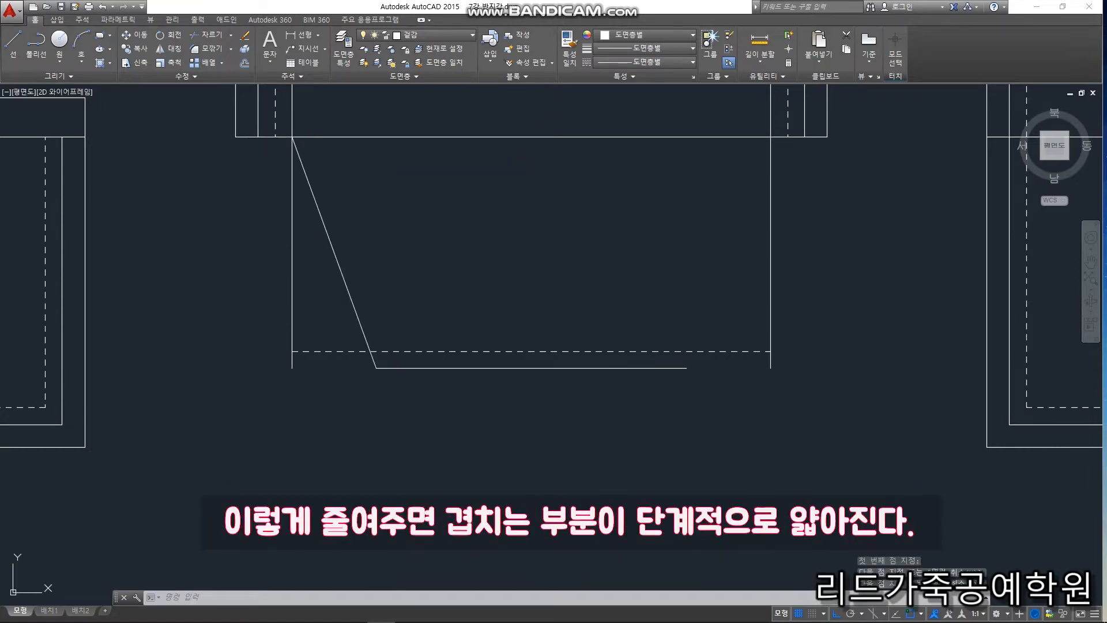
{"action": "key", "text": "space"}
{"action": "left_click", "coordinate": [686, 368]}
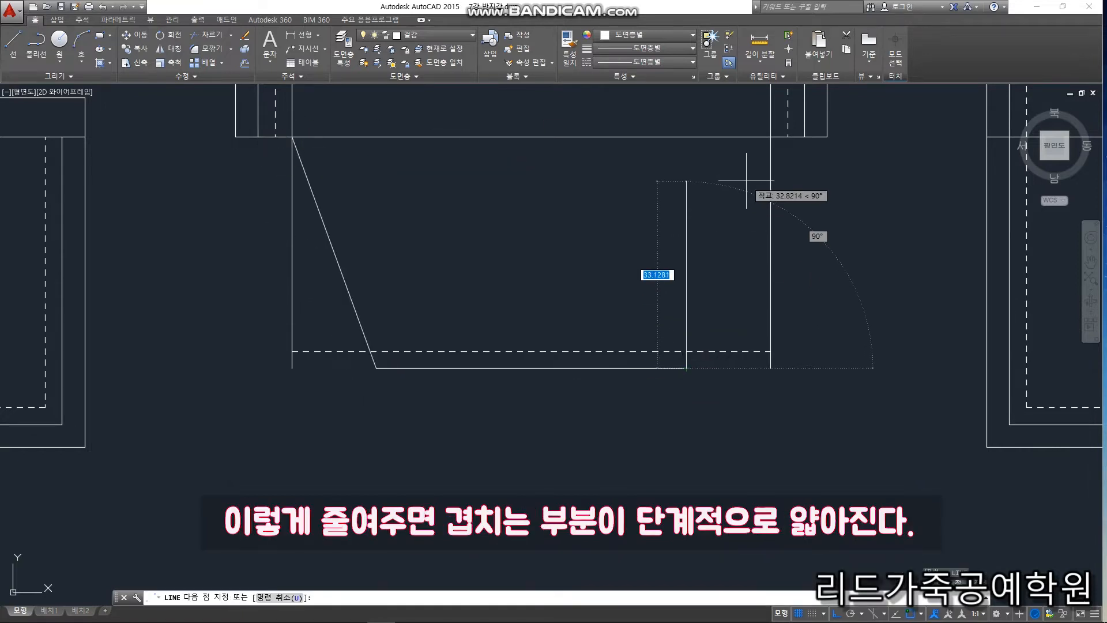
{"action": "left_click", "coordinate": [771, 137]}
{"action": "key", "text": "space"}
Trim the vertical sides and stitch line ends outside the slanted edges, and erase the stub left over from the left side
{"action": "left_click", "coordinate": [824, 440]}
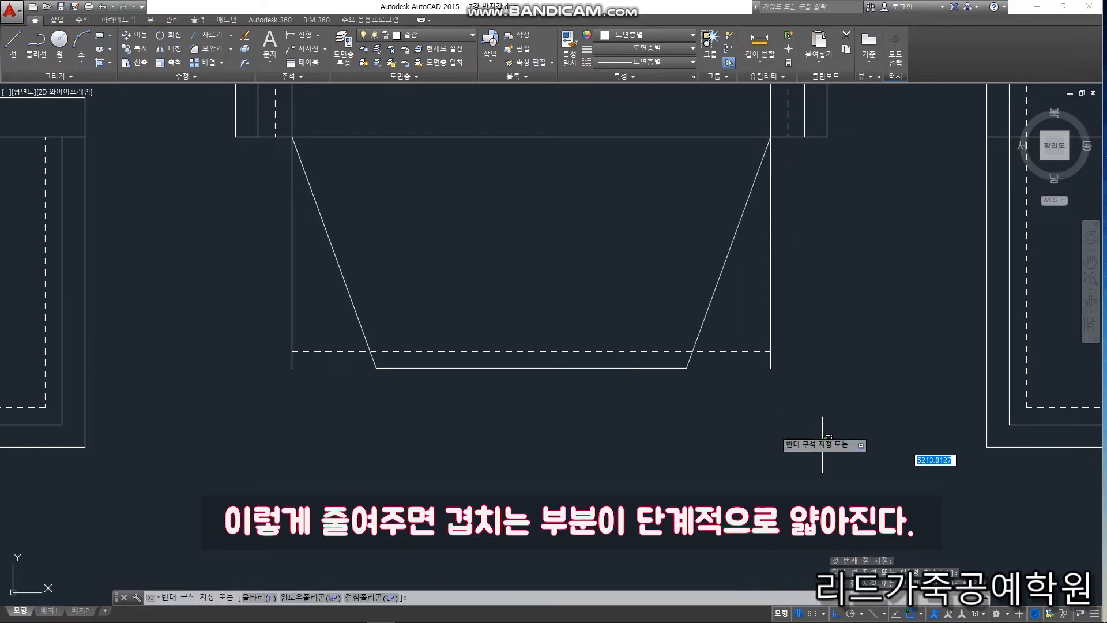
{"action": "left_click", "coordinate": [234, 128]}
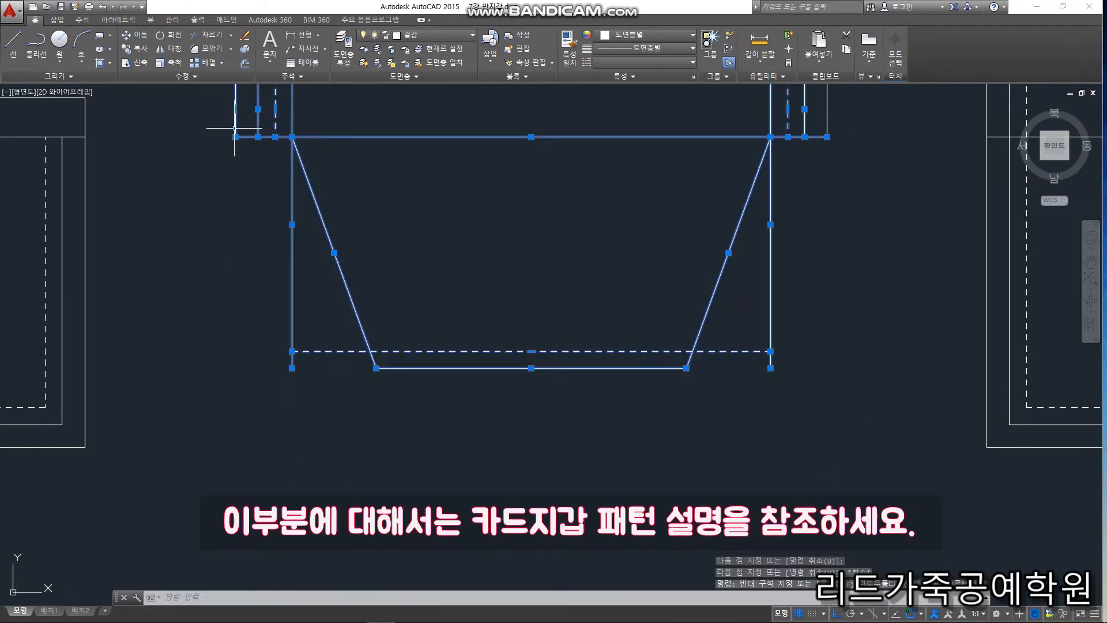
{"action": "left_click", "coordinate": [341, 419]}
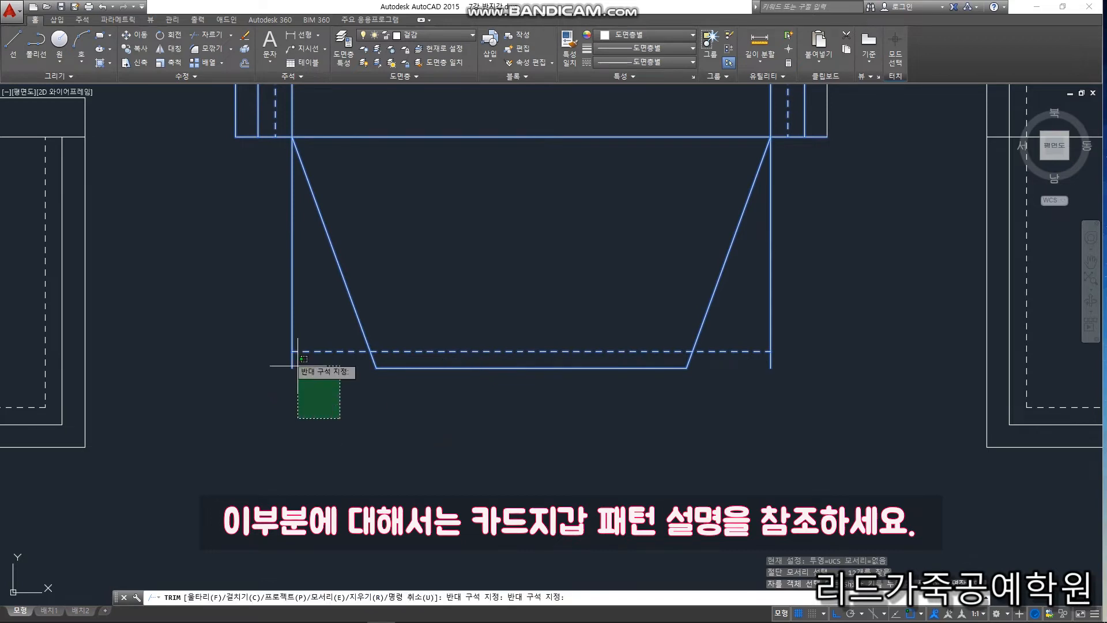
{"action": "left_click", "coordinate": [279, 342]}
{"action": "left_click", "coordinate": [815, 441]}
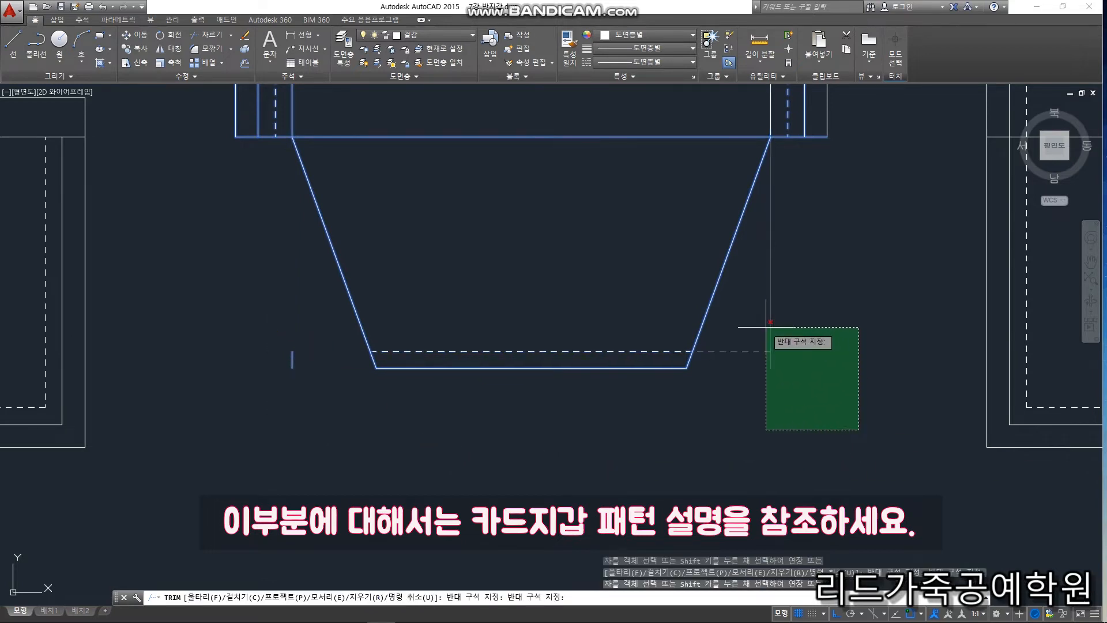
{"action": "left_click", "coordinate": [763, 330]}
{"action": "key", "text": "Return"}
{"action": "left_click", "coordinate": [323, 412]}
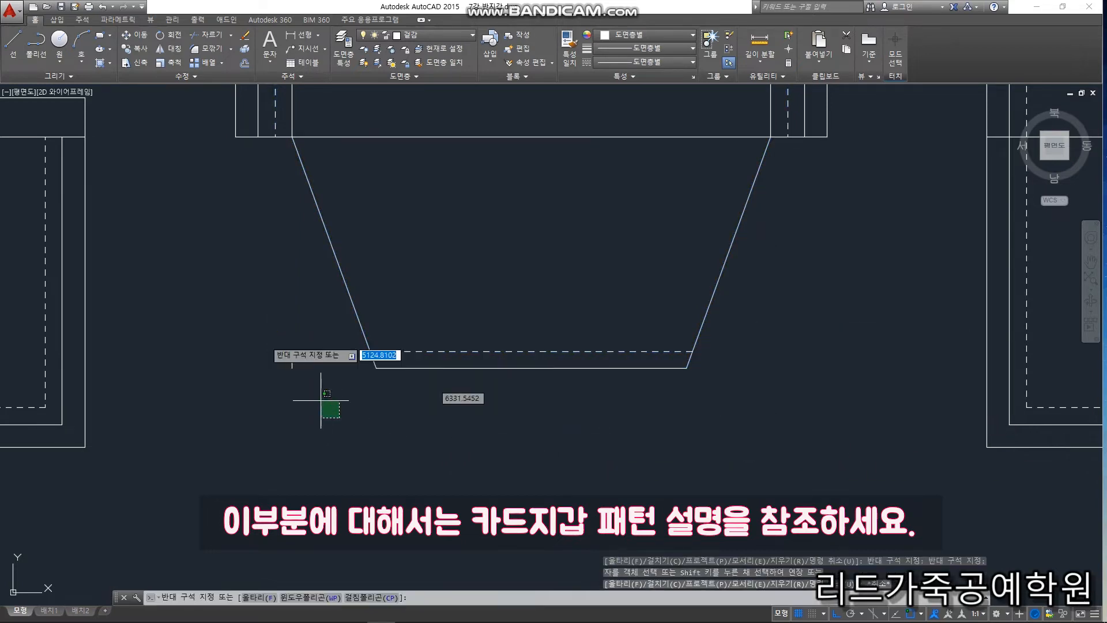
{"action": "left_click", "coordinate": [239, 301]}
{"action": "key", "text": "Return"}
Erase the two inner vertical lines within the pocket's upper band, directly above the slanted edges
{"action": "scroll", "coordinate": [391, 450], "scroll_direction": "down", "scroll_amount": 4}
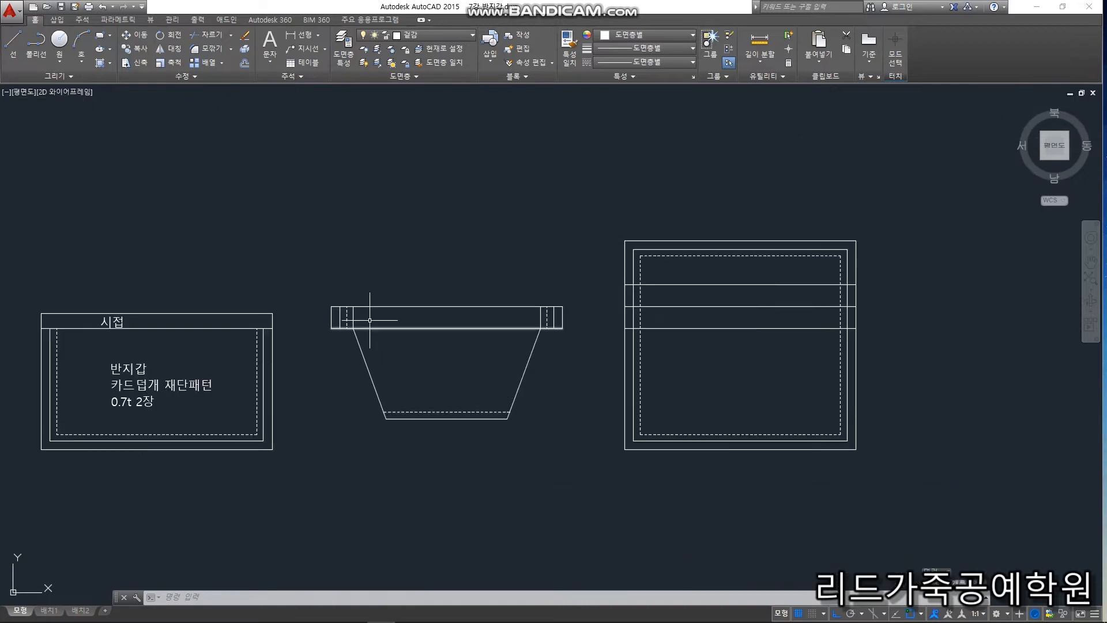
{"action": "scroll", "coordinate": [368, 317], "scroll_direction": "up", "scroll_amount": 6}
{"action": "left_click", "coordinate": [353, 330]}
{"action": "left_click", "coordinate": [301, 292]}
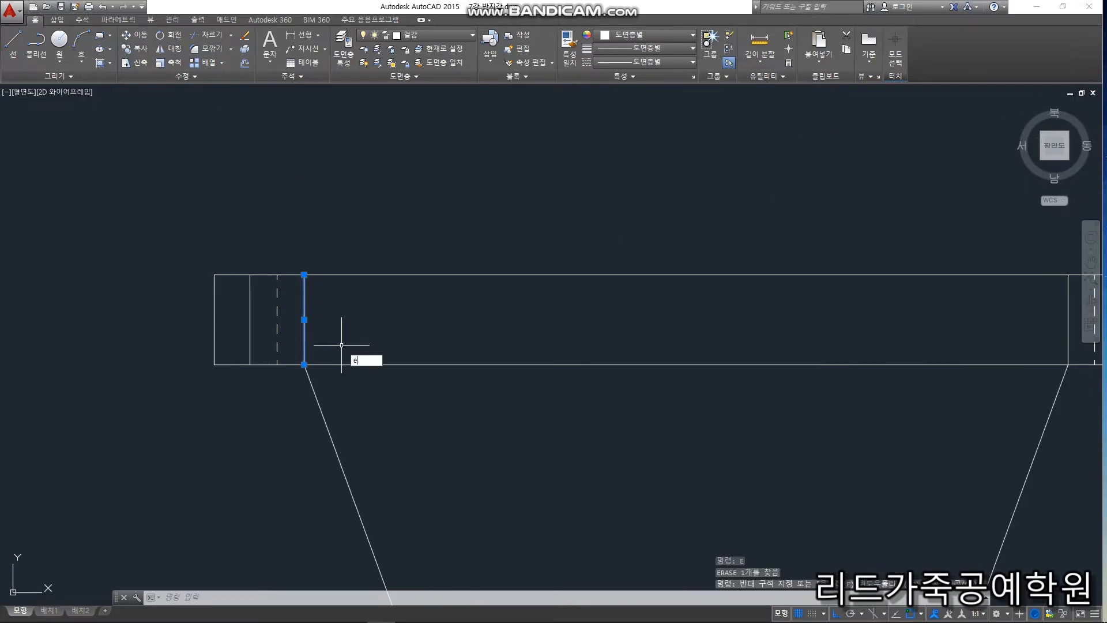
{"action": "key", "text": "Return"}
{"action": "scroll", "coordinate": [341, 345], "scroll_direction": "down", "scroll_amount": 3}
{"action": "scroll", "coordinate": [803, 338], "scroll_direction": "up", "scroll_amount": 3}
{"action": "key", "text": "Escape"}
{"action": "scroll", "coordinate": [749, 337], "scroll_direction": "down", "scroll_amount": 4}
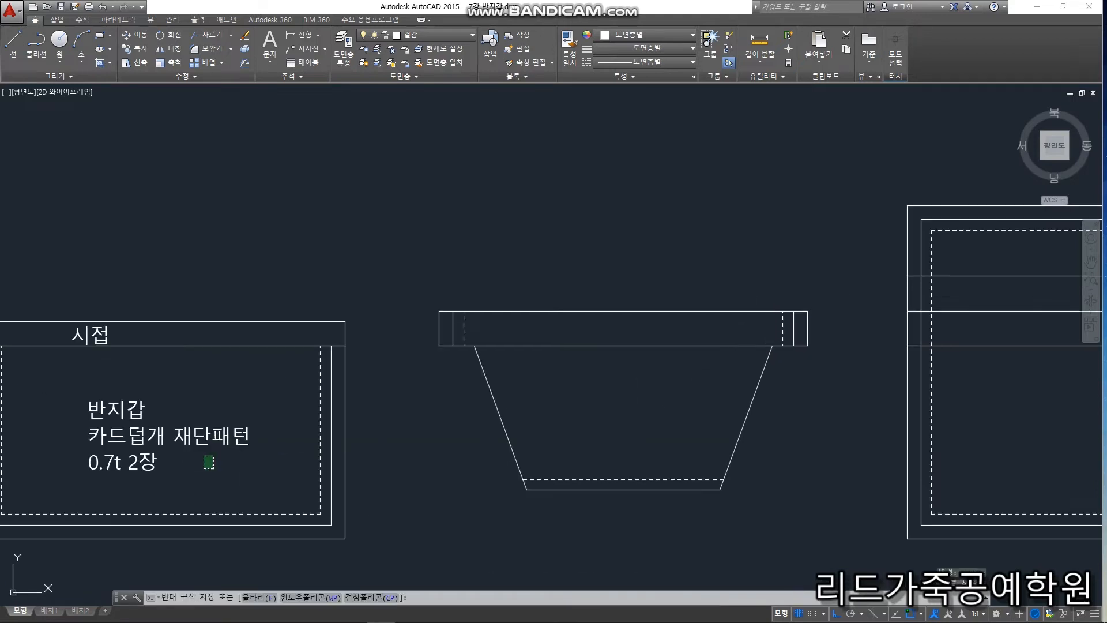
Copy the three-line label text from the card cover pattern into the T-shaped card pocket
{"action": "left_click", "coordinate": [205, 457]}
{"action": "key", "text": "ctrl+c"}
{"action": "key", "text": "ctrl+v"}
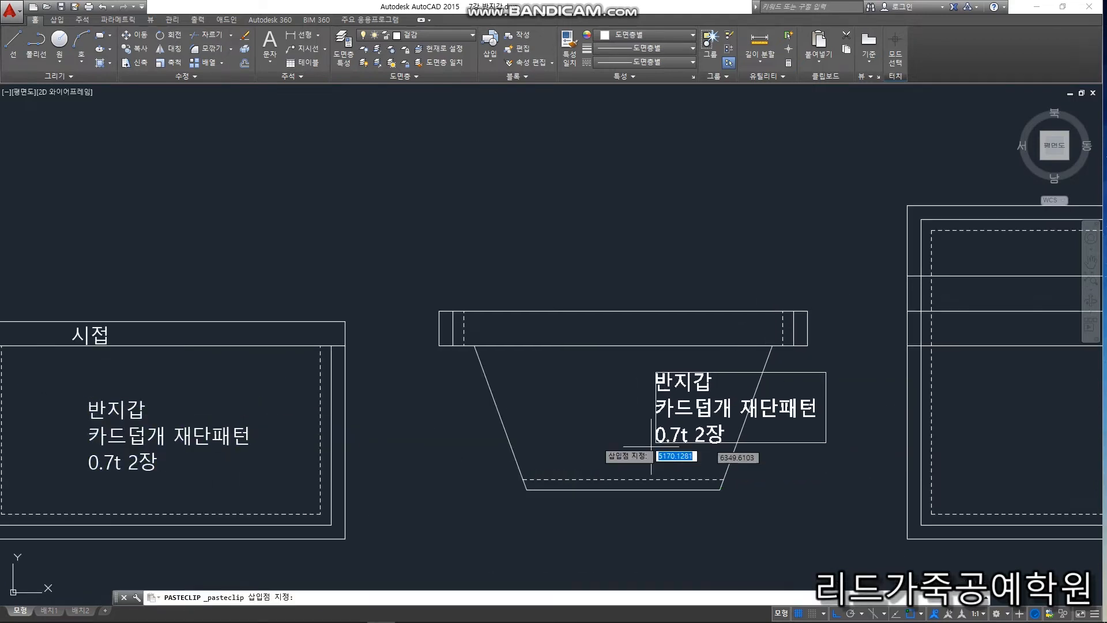
{"action": "scroll", "coordinate": [522, 438], "scroll_direction": "up", "scroll_amount": 3}
{"action": "left_click", "coordinate": [538, 447]}
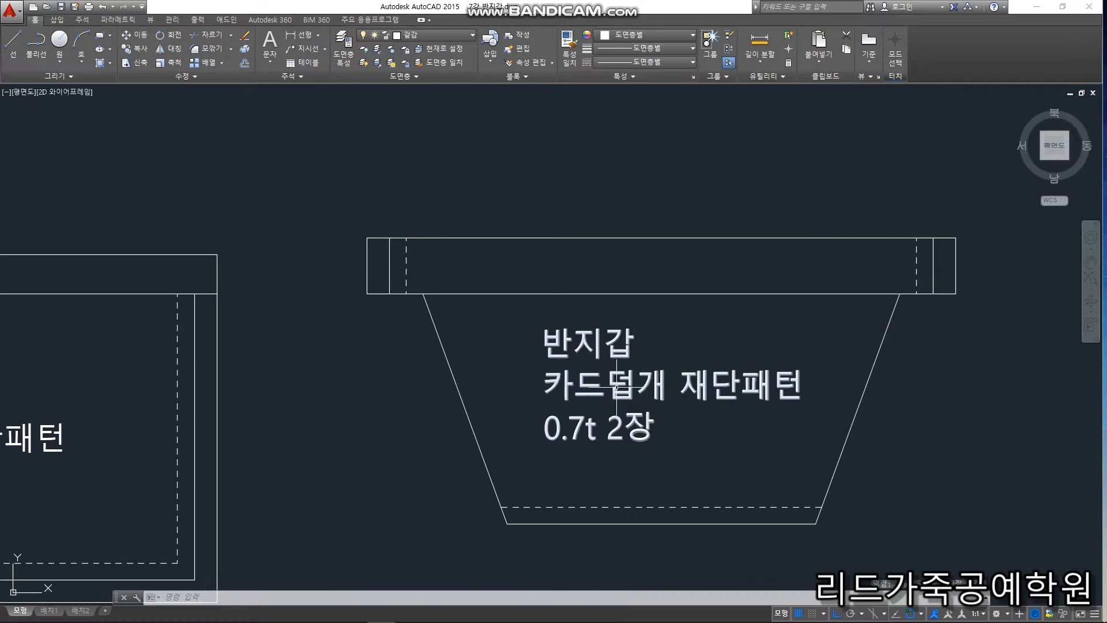
Edit the copied pocket label to read "카드칸 재단패턴" and "0.7t 4장" on its second and third lines
{"action": "double_click", "coordinate": [617, 387]}
{"action": "key", "text": "BackSpace"}
{"action": "key", "text": "BackSpace"}
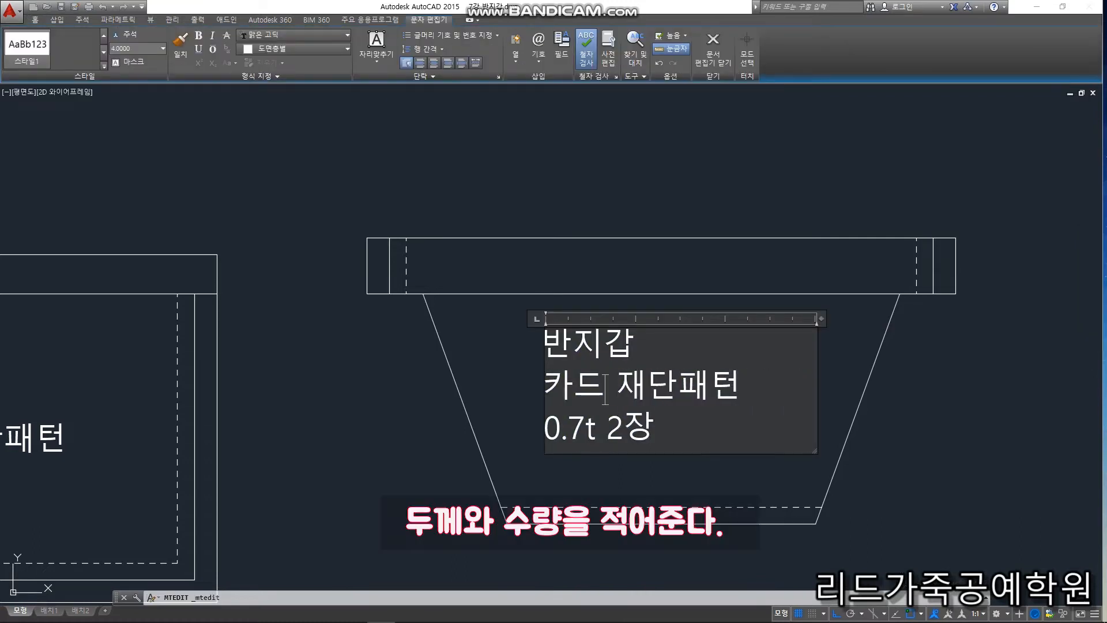
{"action": "type", "text": "zks"}
{"action": "key", "text": "BackSpace"}
{"action": "key", "text": "BackSpace"}
{"action": "type", "text": "칸"}
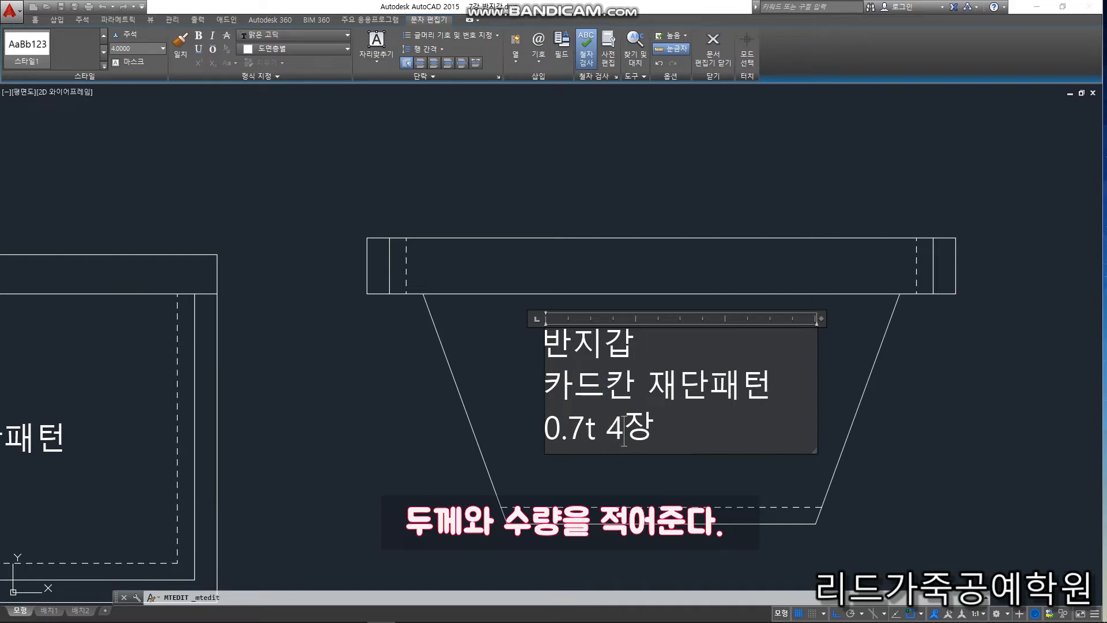
{"action": "left_click", "coordinate": [507, 383]}
{"action": "scroll", "coordinate": [507, 383], "scroll_direction": "down", "scroll_amount": 3}
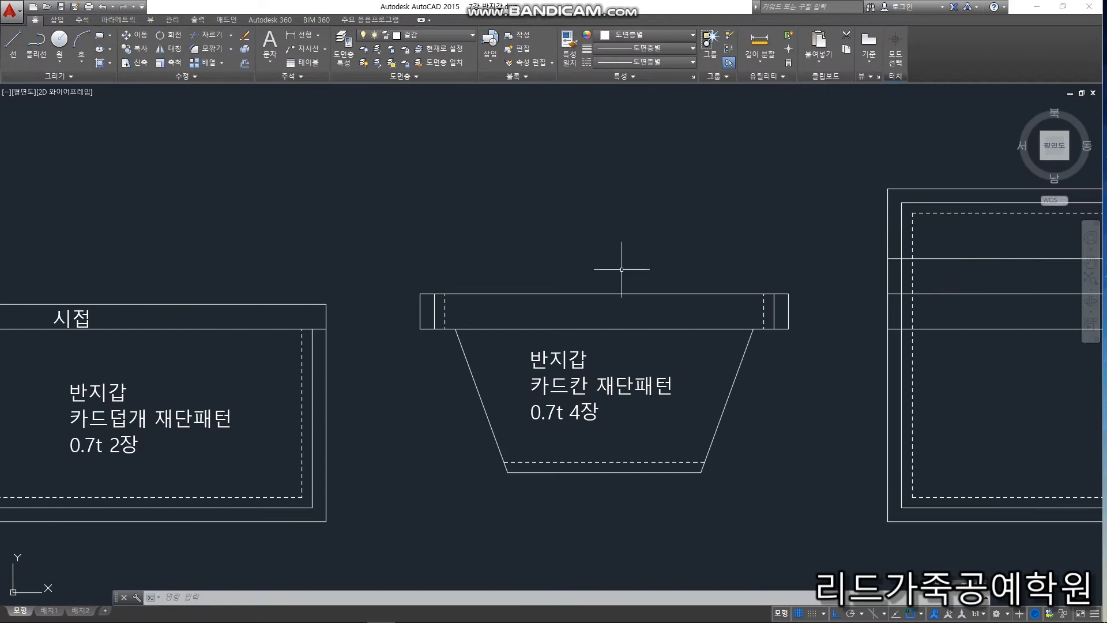
Copy the cover's "시접" seam-allowance strip with its text onto the top edge of the T-shaped pocket
{"action": "scroll", "coordinate": [332, 323], "scroll_direction": "up", "scroll_amount": 1}
{"action": "left_click", "coordinate": [336, 315]}
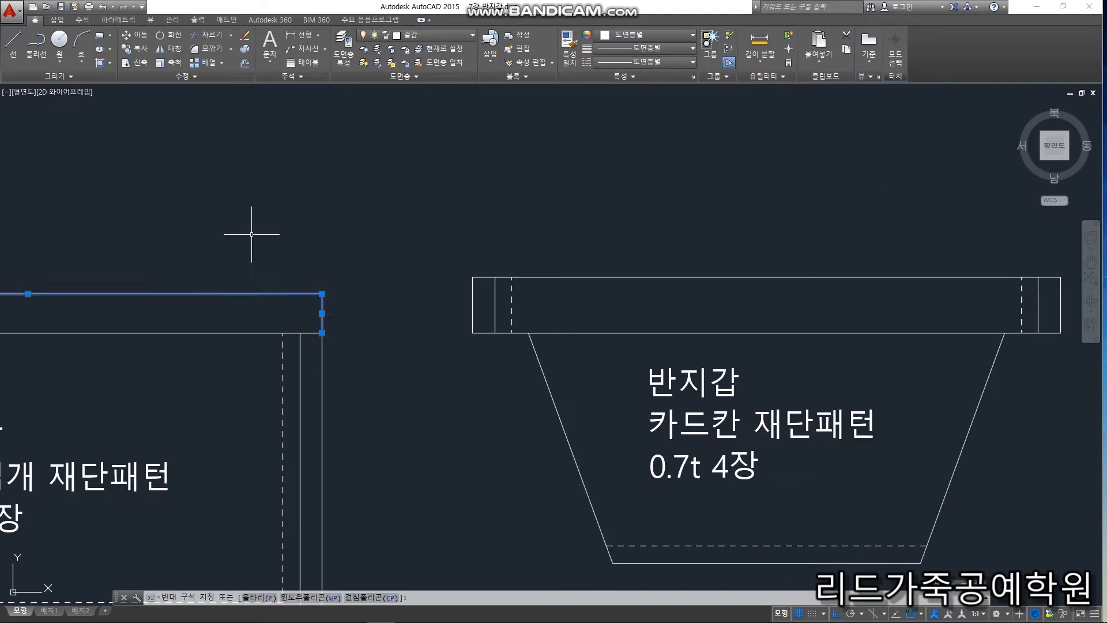
{"action": "left_click", "coordinate": [250, 233]}
{"action": "scroll", "coordinate": [517, 331], "scroll_direction": "down", "scroll_amount": 2}
{"action": "scroll", "coordinate": [287, 314], "scroll_direction": "up", "scroll_amount": 4}
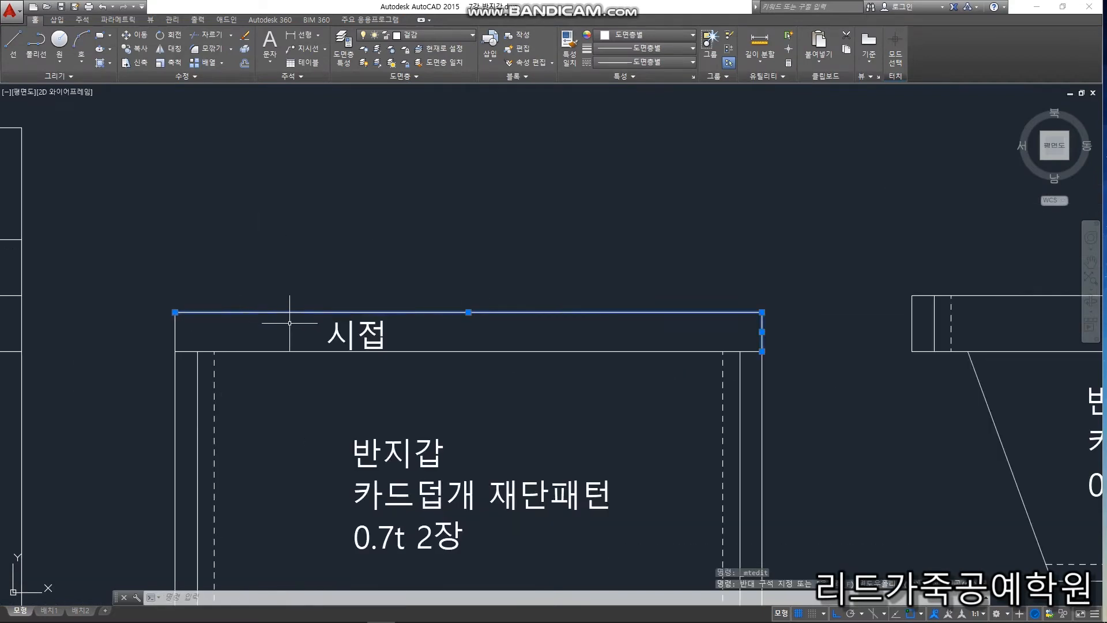
{"action": "left_click", "coordinate": [417, 335]}
{"action": "left_click", "coordinate": [154, 234]}
{"action": "type", "text": "c"}
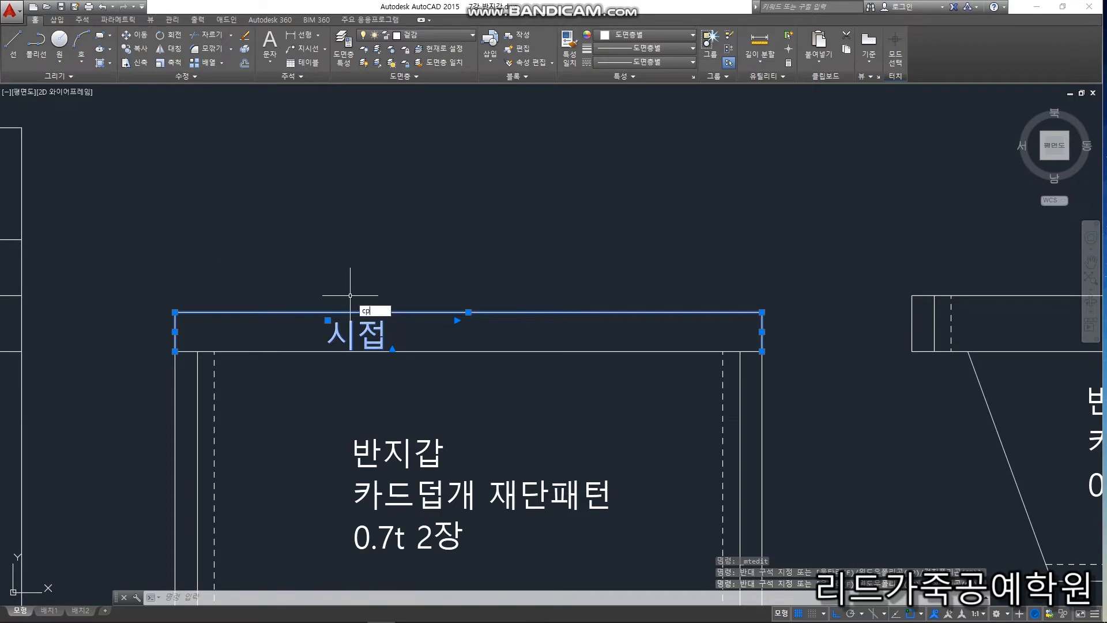
{"action": "type", "text": "p"}
{"action": "key", "text": "Return"}
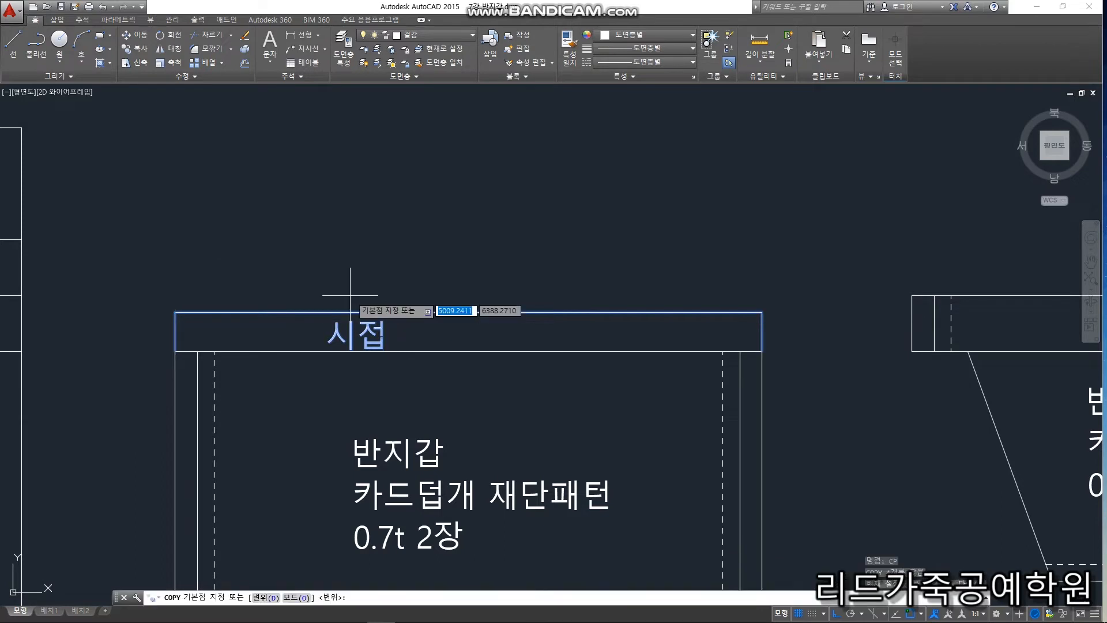
{"action": "left_click", "coordinate": [175, 351]}
{"action": "scroll", "coordinate": [173, 340], "scroll_direction": "down", "scroll_amount": 3}
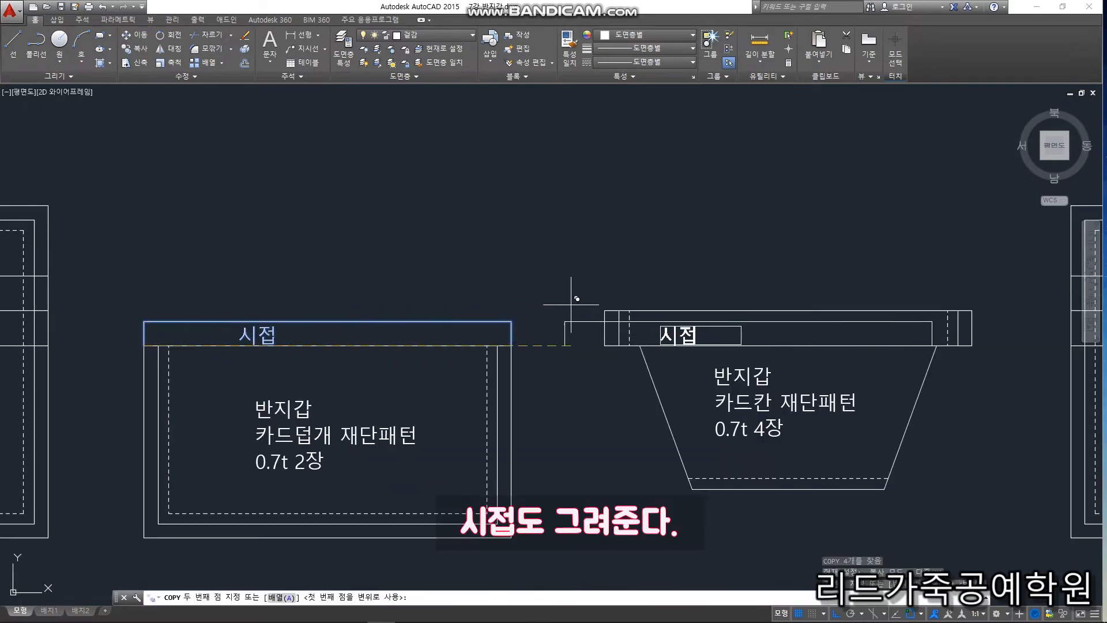
{"action": "scroll", "coordinate": [633, 308], "scroll_direction": "up", "scroll_amount": 3}
{"action": "left_click", "coordinate": [694, 322]}
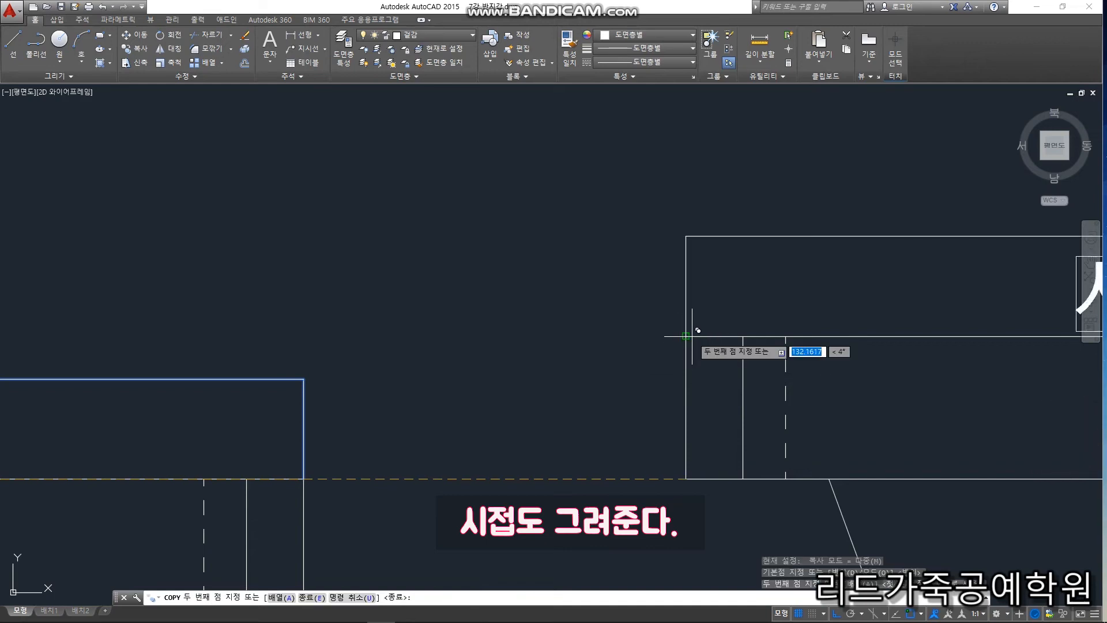
{"action": "key", "text": "Return"}
{"action": "scroll", "coordinate": [437, 324], "scroll_direction": "down", "scroll_amount": 3}
{"action": "middle_click_drag", "start_coordinate": [751, 357], "coordinate": [423, 346]}
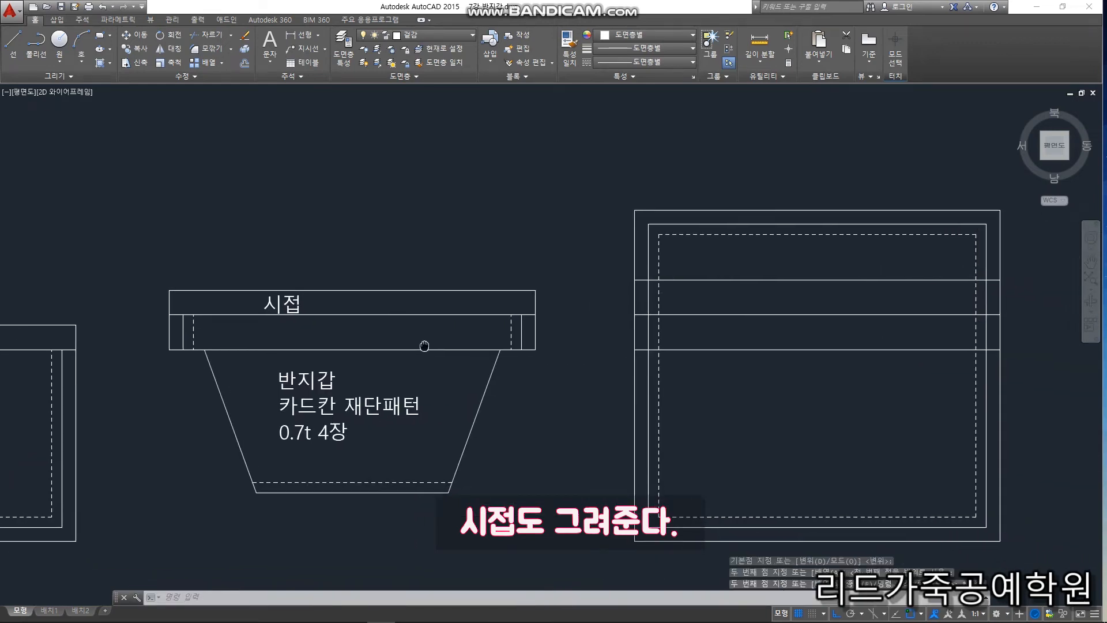
Offset the base piece's inner solid vertical lines on both sides 6 mm inward
{"action": "scroll", "coordinate": [452, 341], "scroll_direction": "down", "scroll_amount": 2}
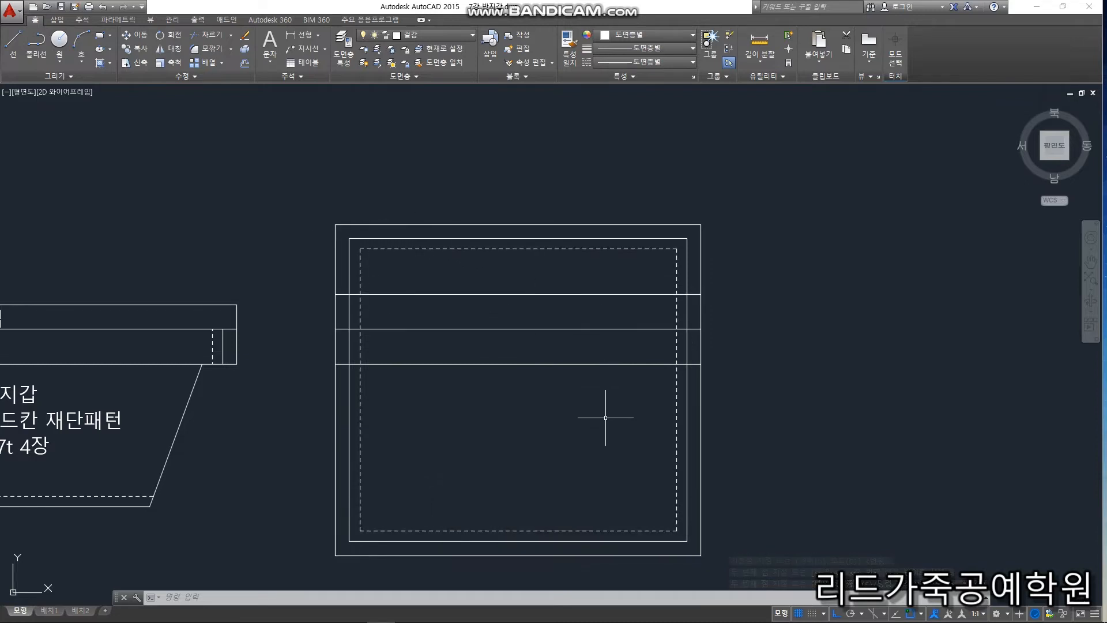
{"action": "scroll", "coordinate": [349, 379], "scroll_direction": "up", "scroll_amount": 4}
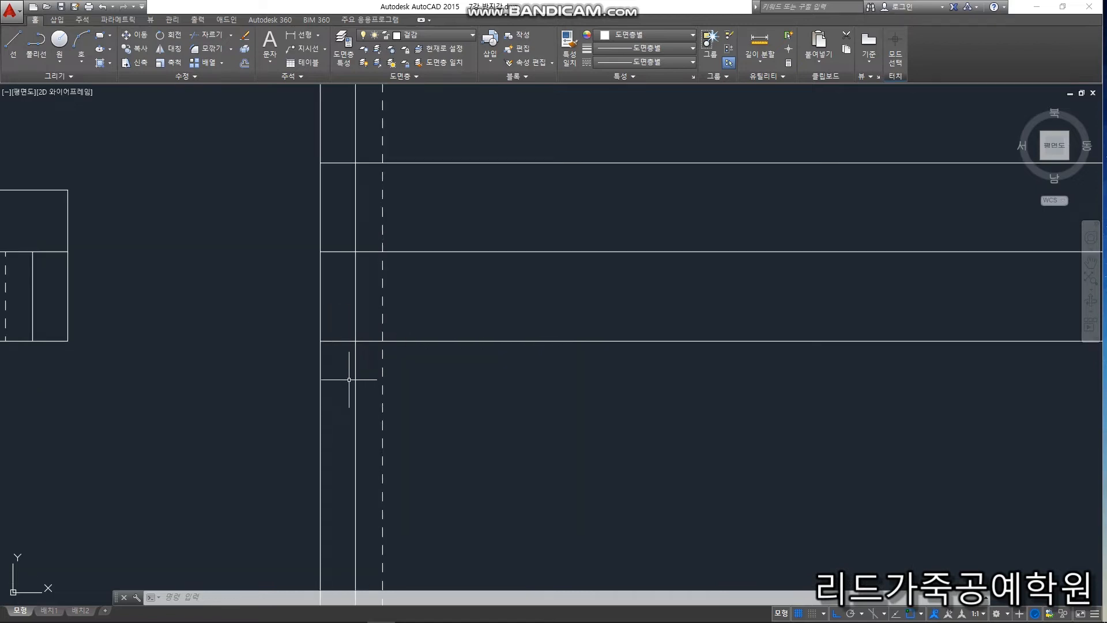
{"action": "left_click", "coordinate": [349, 394]}
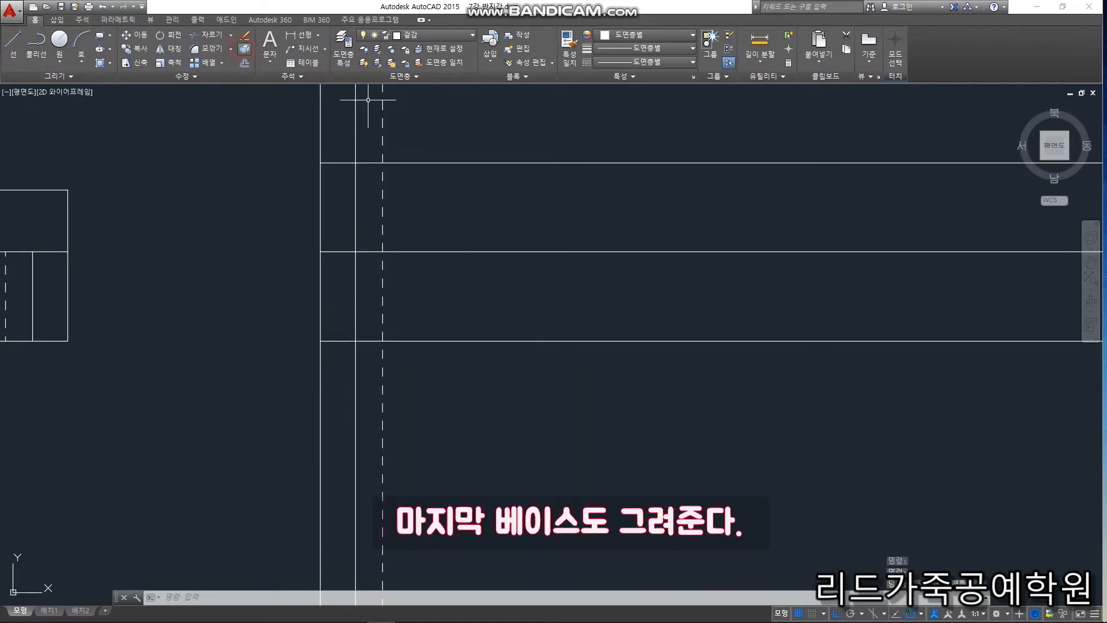
{"action": "scroll", "coordinate": [397, 383], "scroll_direction": "down", "scroll_amount": 4}
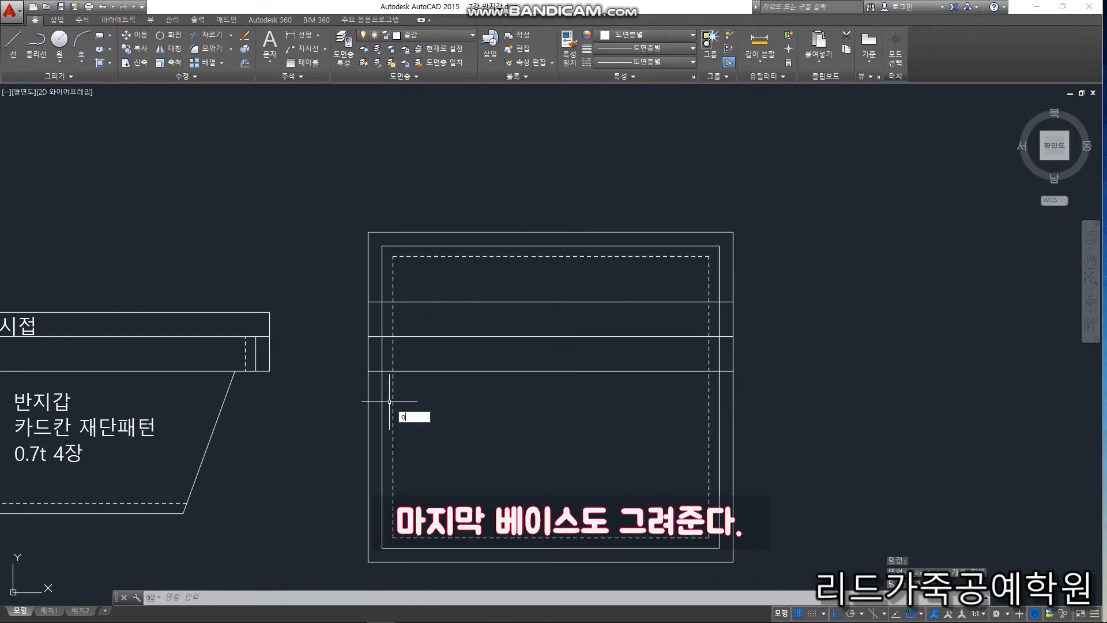
{"action": "key", "text": "Return"}
{"action": "key", "text": "Return"}
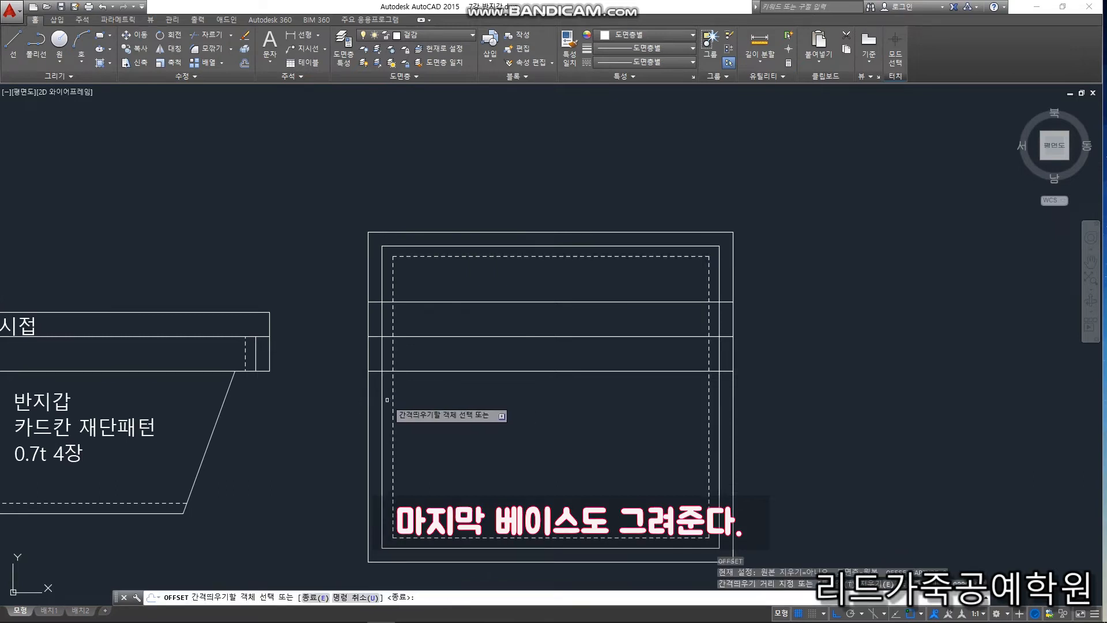
{"action": "left_click", "coordinate": [382, 400]}
{"action": "left_click", "coordinate": [456, 411]}
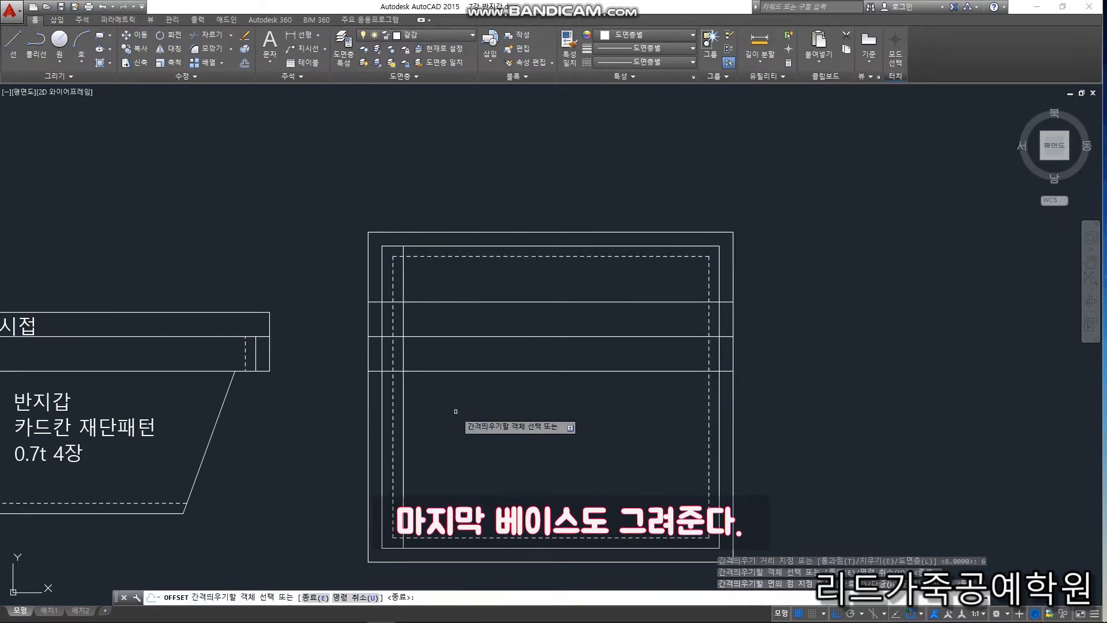
{"action": "left_click", "coordinate": [709, 416]}
{"action": "key", "text": "Escape"}
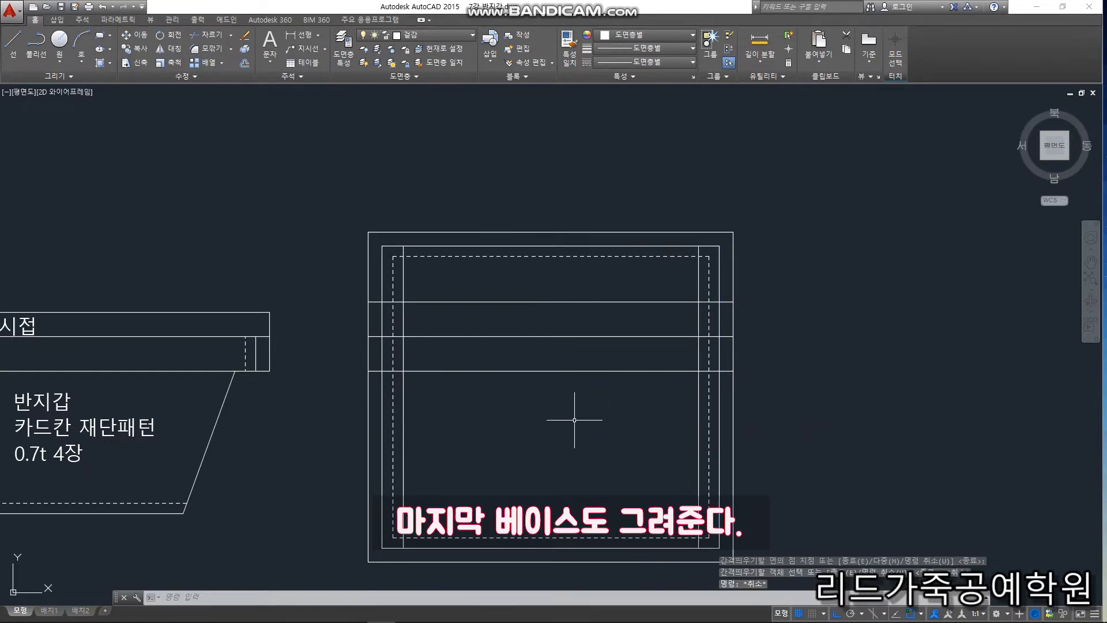
Trim the base's left side below the uppermost crossing line, cutting away what lies outside the new offset line
{"action": "scroll", "coordinate": [569, 414], "scroll_direction": "down", "scroll_amount": 2}
{"action": "left_click", "coordinate": [719, 544]}
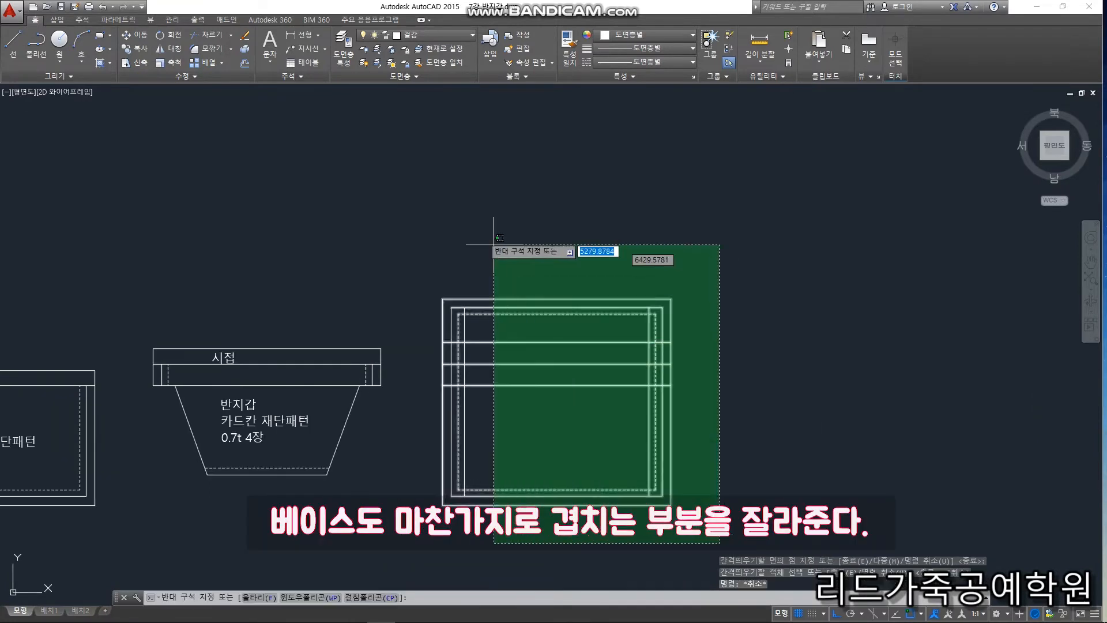
{"action": "left_click", "coordinate": [421, 248]}
{"action": "key", "text": "Return"}
{"action": "scroll", "coordinate": [447, 360], "scroll_direction": "up", "scroll_amount": 5}
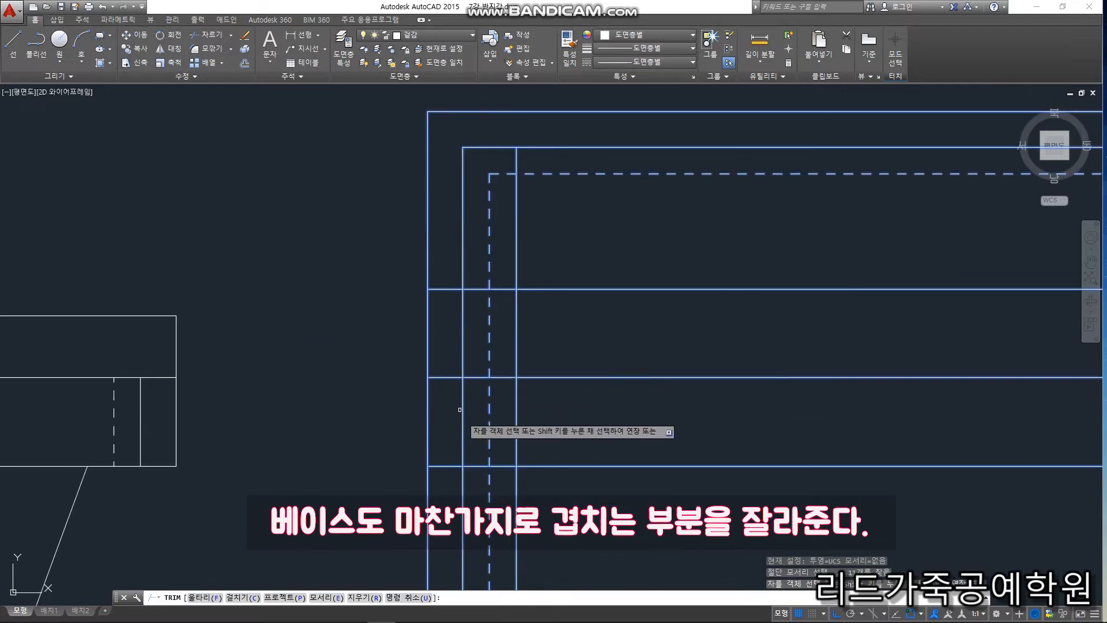
{"action": "left_click", "coordinate": [506, 481]}
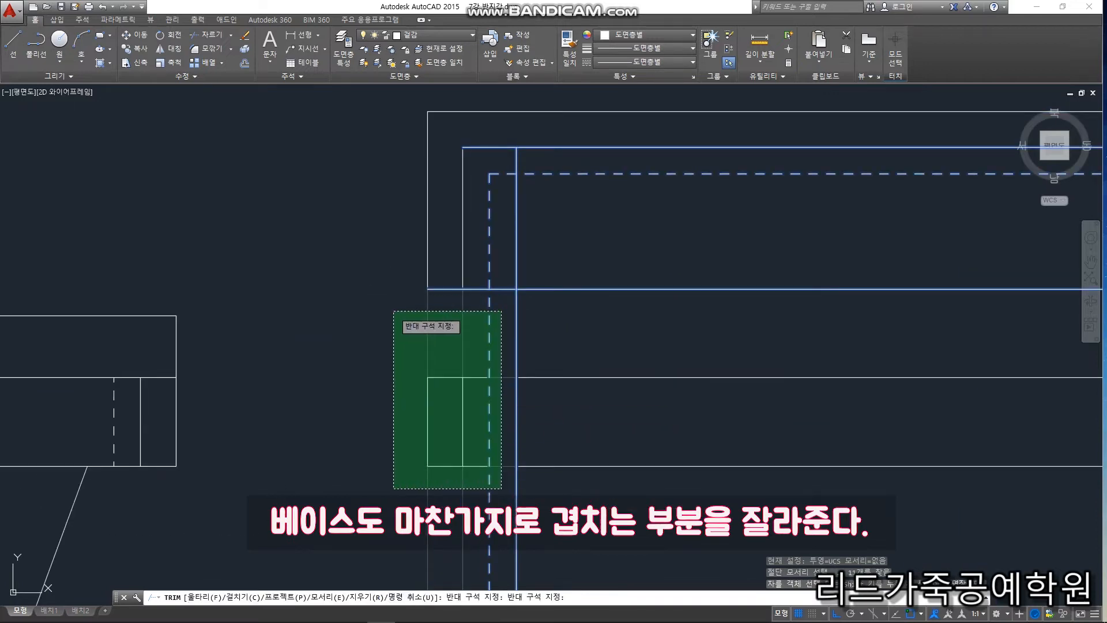
{"action": "left_click", "coordinate": [397, 311]}
Trim the lines outside the right offset line below the upper band, and the line ends at both bottom corners of the base
{"action": "scroll", "coordinate": [470, 314], "scroll_direction": "down", "scroll_amount": 5}
{"action": "scroll", "coordinate": [503, 361], "scroll_direction": "up", "scroll_amount": 5}
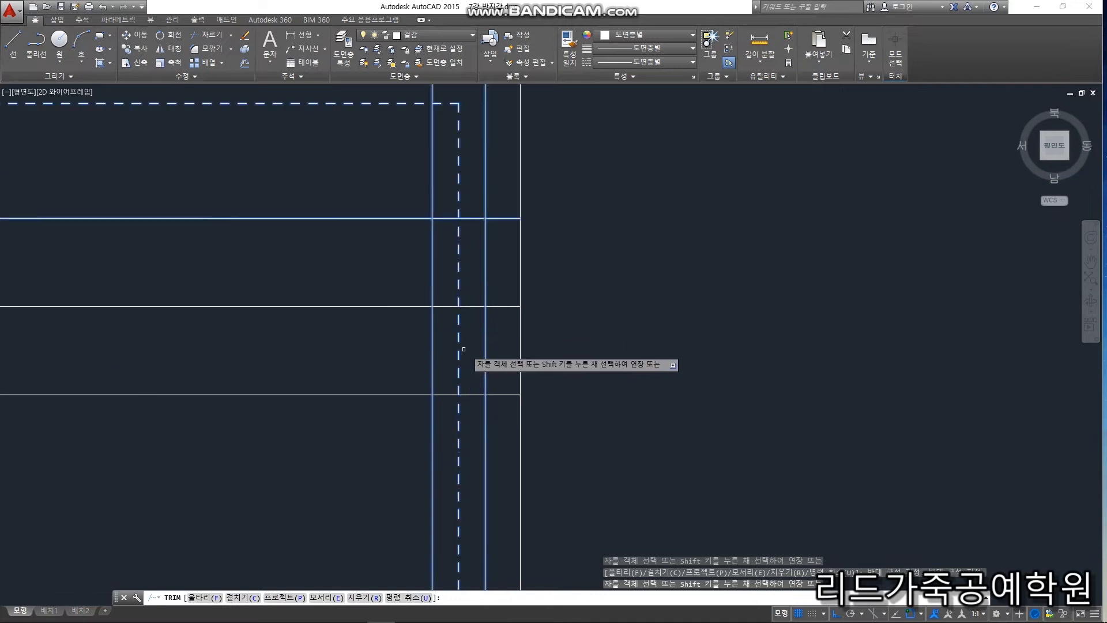
{"action": "left_click", "coordinate": [564, 418]}
{"action": "left_click", "coordinate": [455, 246]}
{"action": "scroll", "coordinate": [539, 321], "scroll_direction": "down", "scroll_amount": 5}
{"action": "scroll", "coordinate": [531, 415], "scroll_direction": "up", "scroll_amount": 6}
{"action": "left_click", "coordinate": [593, 411]}
{"action": "left_click", "coordinate": [545, 330]}
{"action": "scroll", "coordinate": [712, 337], "scroll_direction": "down", "scroll_amount": 5}
{"action": "scroll", "coordinate": [381, 358], "scroll_direction": "up", "scroll_amount": 4}
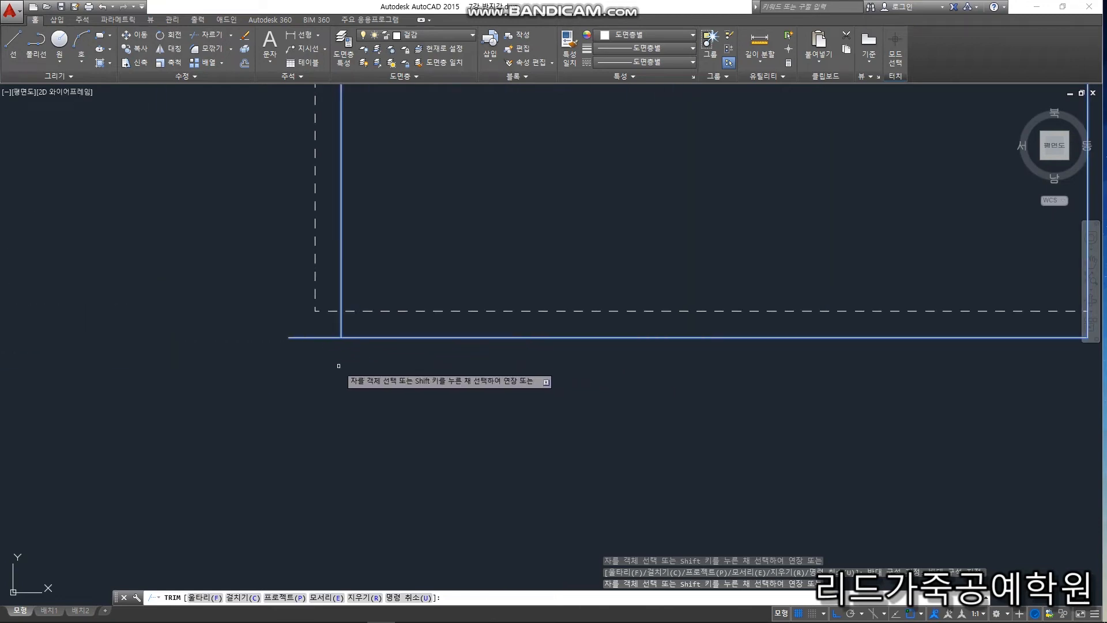
{"action": "left_click", "coordinate": [324, 367]}
{"action": "left_click", "coordinate": [246, 247]}
{"action": "scroll", "coordinate": [421, 436], "scroll_direction": "down", "scroll_amount": 6}
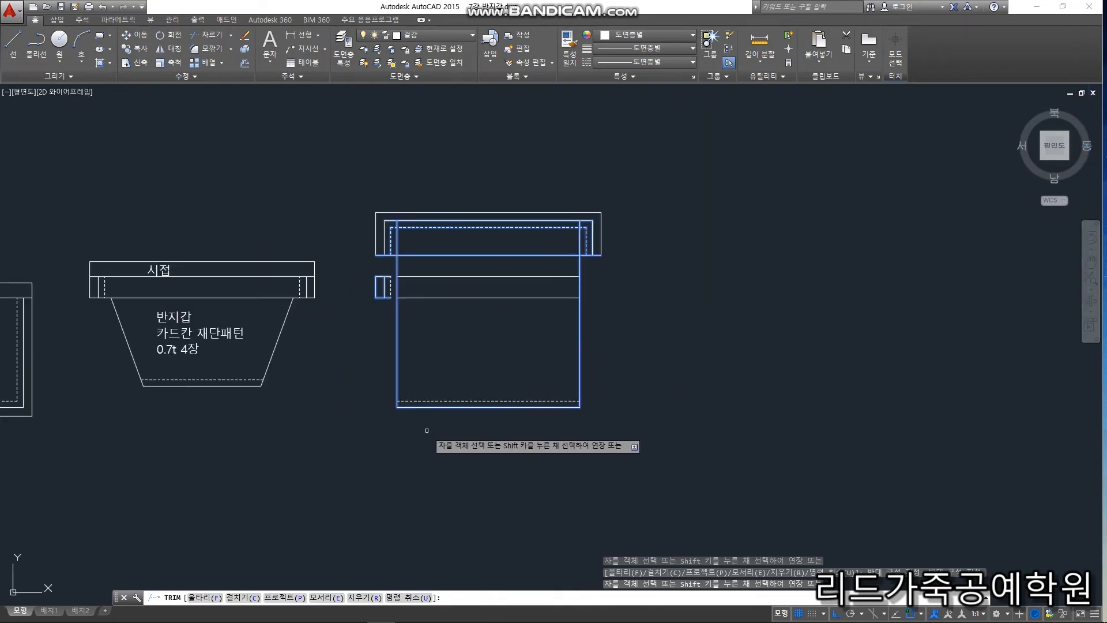
Erase the leftover fragments beside the base's left edge and the two remaining horizontal lines across its body
{"action": "key", "text": "Escape"}
{"action": "key", "text": "Escape"}
{"action": "key", "text": "Escape"}
{"action": "scroll", "coordinate": [395, 295], "scroll_direction": "up", "scroll_amount": 4}
{"action": "left_click", "coordinate": [410, 353]}
{"action": "left_click", "coordinate": [320, 238]}
{"action": "key", "text": "Delete"}
{"action": "left_click", "coordinate": [584, 330]}
{"action": "left_click", "coordinate": [574, 224]}
{"action": "key", "text": "Delete"}
Add a linear dimension for the base's overall height, from its top edge to its bottom edge
{"action": "scroll", "coordinate": [552, 270], "scroll_direction": "down", "scroll_amount": 4}
{"action": "middle_click_drag", "start_coordinate": [571, 248], "coordinate": [501, 168]}
{"action": "type", "text": "dli"}
{"action": "key", "text": "space"}
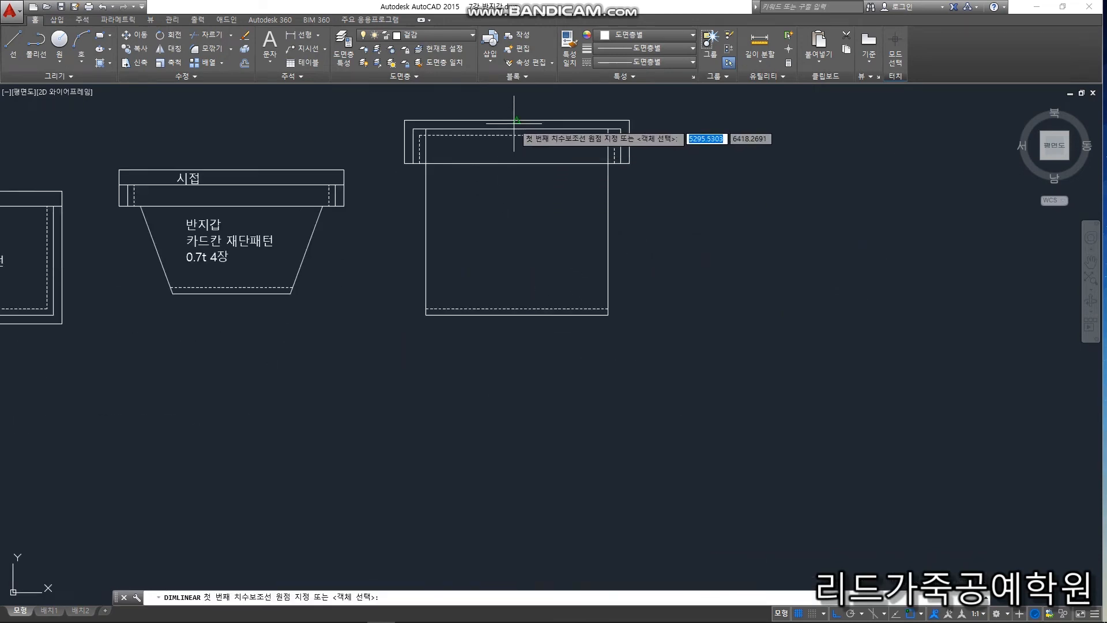
{"action": "left_click", "coordinate": [516, 121]}
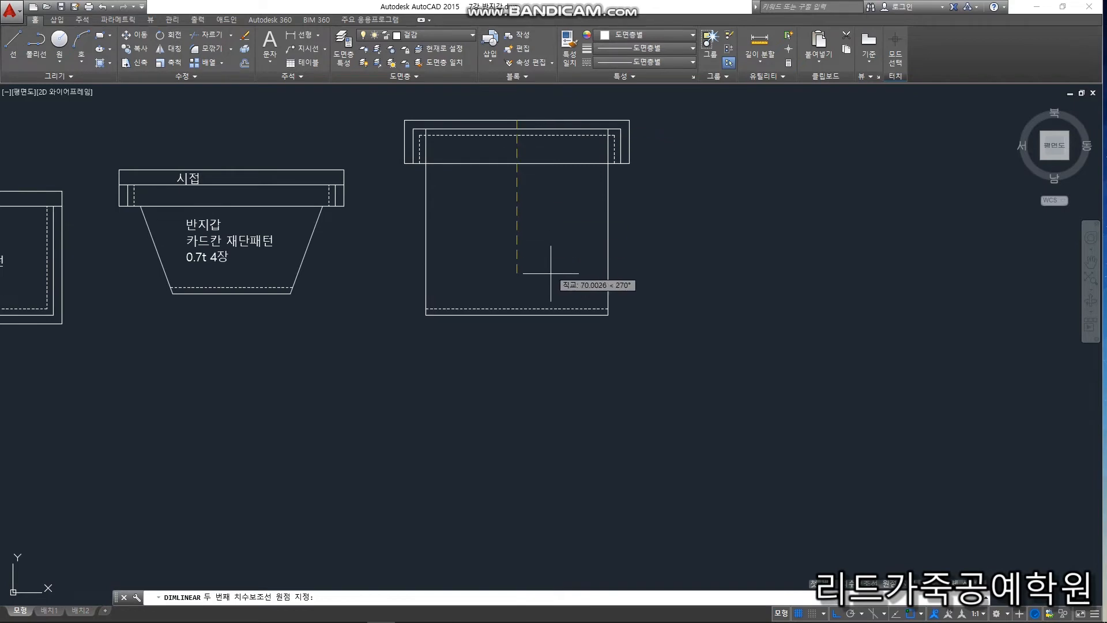
{"action": "left_click", "coordinate": [531, 314]}
{"action": "scroll", "coordinate": [550, 247], "scroll_direction": "up", "scroll_amount": 4}
{"action": "left_click", "coordinate": [549, 244]}
{"action": "scroll", "coordinate": [495, 359], "scroll_direction": "down", "scroll_amount": 6}
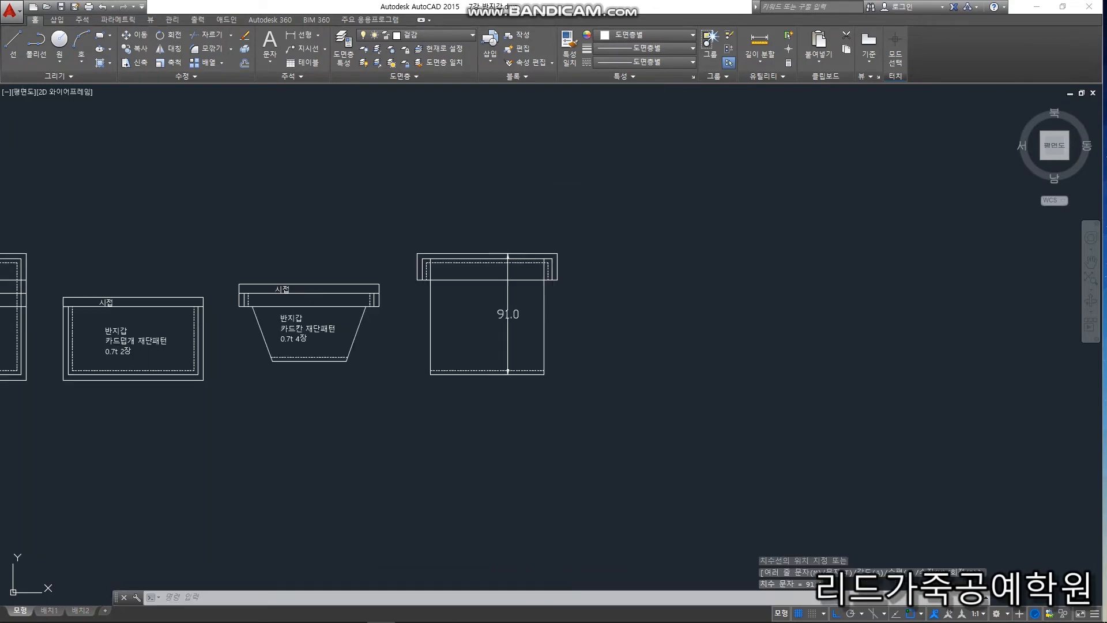
Add a leader pointing to the base's bottom edge with the note "얇게 피할" in the 맑은 고딕 font
{"action": "scroll", "coordinate": [483, 365], "scroll_direction": "up", "scroll_amount": 6}
{"action": "left_click", "coordinate": [300, 48]}
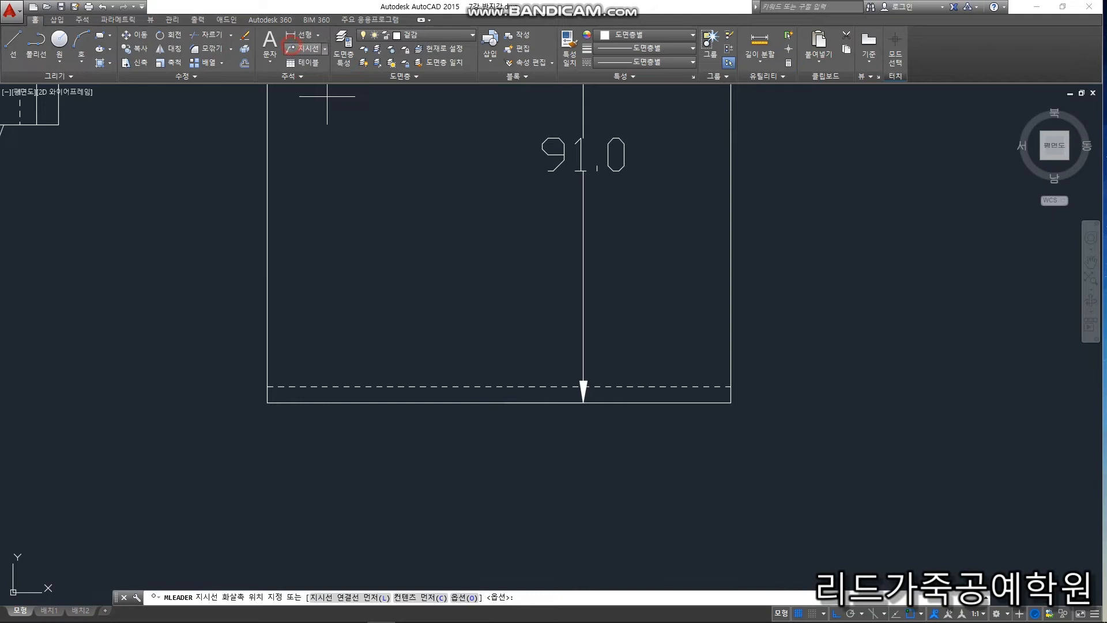
{"action": "left_click", "coordinate": [499, 402]}
{"action": "scroll", "coordinate": [513, 342], "scroll_direction": "up", "scroll_amount": 4}
{"action": "left_click", "coordinate": [407, 257]}
{"action": "type", "text": "ㅇ"}
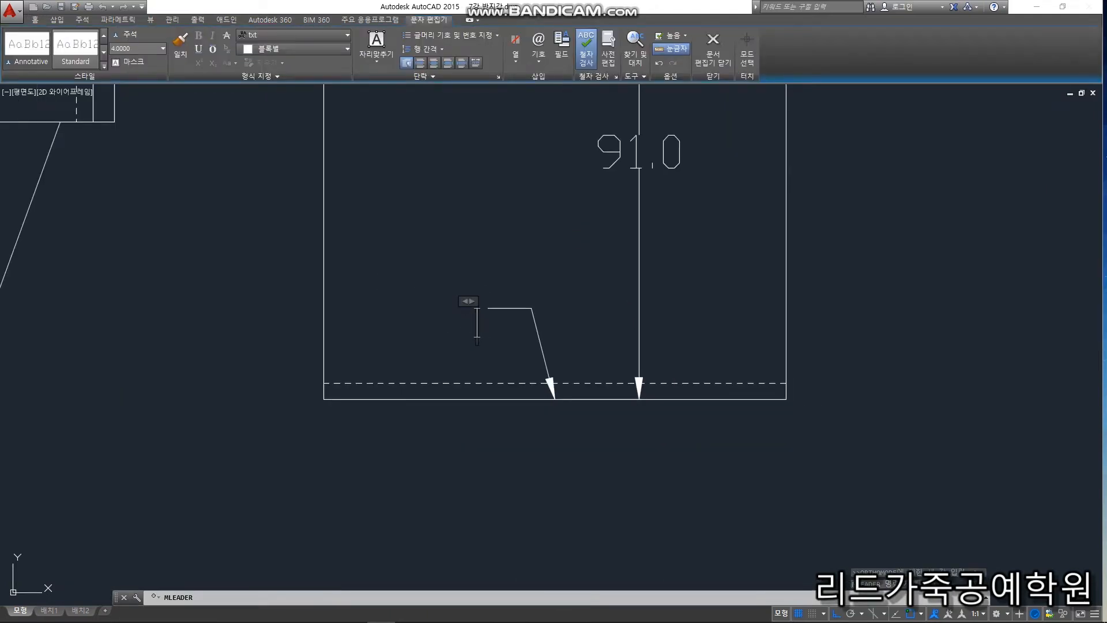
{"action": "left_click", "coordinate": [303, 35]}
{"action": "scroll", "coordinate": [277, 144], "scroll_direction": "down", "scroll_amount": 10}
{"action": "left_click", "coordinate": [248, 160]}
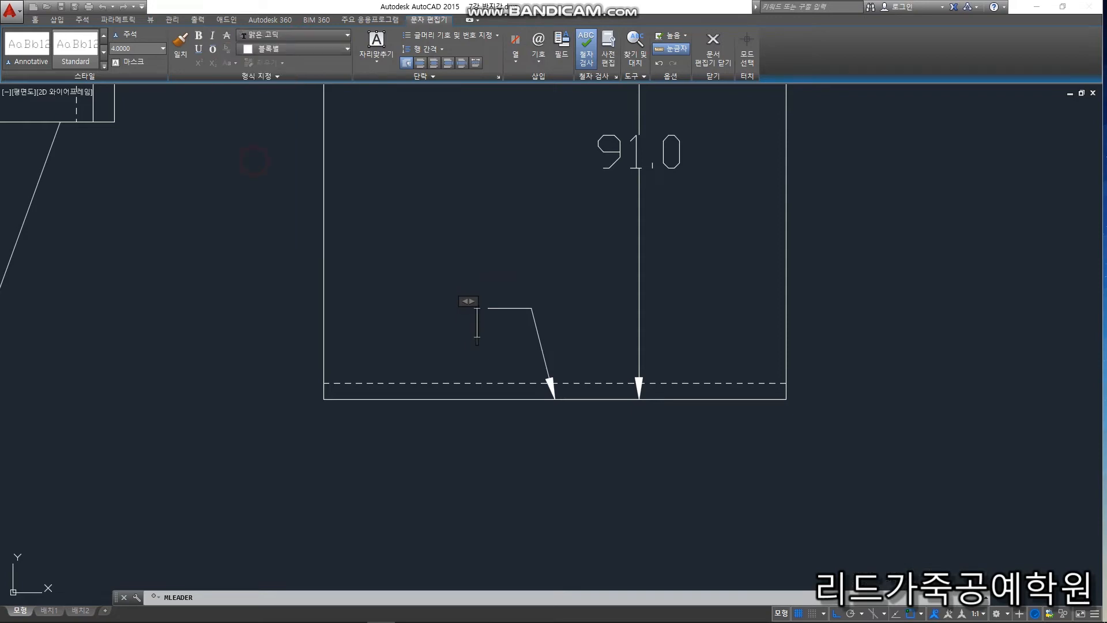
{"action": "key", "text": "Escape"}
Move the "얇게 피할" leader straight up, clear of the base's bottom edge
{"action": "left_click", "coordinate": [563, 316]}
{"action": "left_click", "coordinate": [529, 302]}
{"action": "type", "text": "m"}
{"action": "key", "text": "Return"}
{"action": "left_click", "coordinate": [568, 309]}
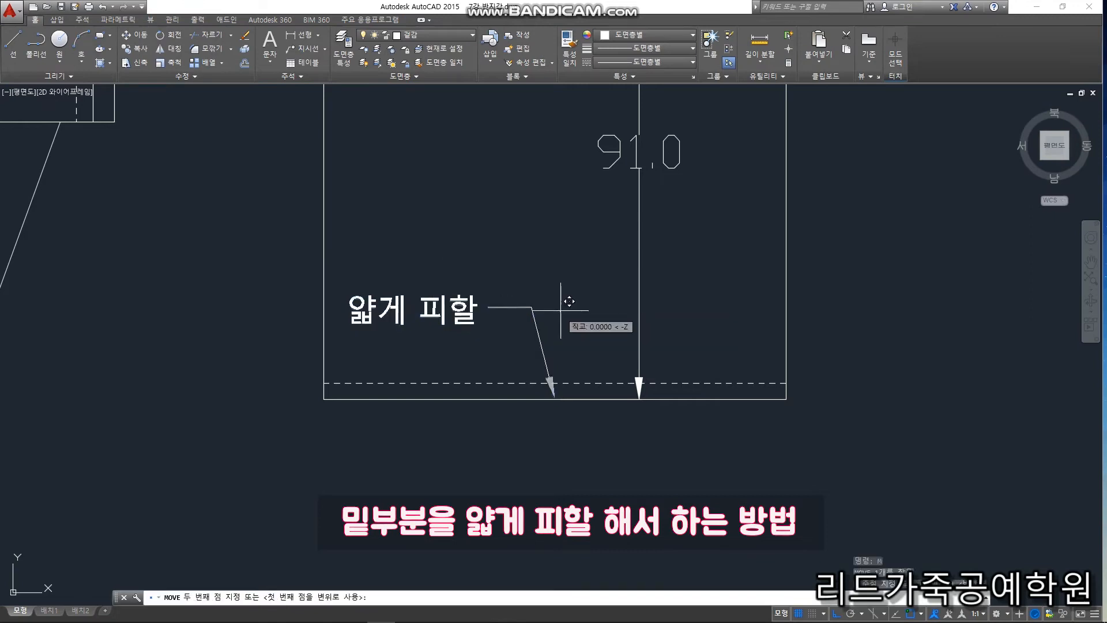
{"action": "left_click", "coordinate": [568, 217]}
{"action": "type", "text": "o"}
{"action": "key", "text": "Return"}
{"action": "key", "text": "Return"}
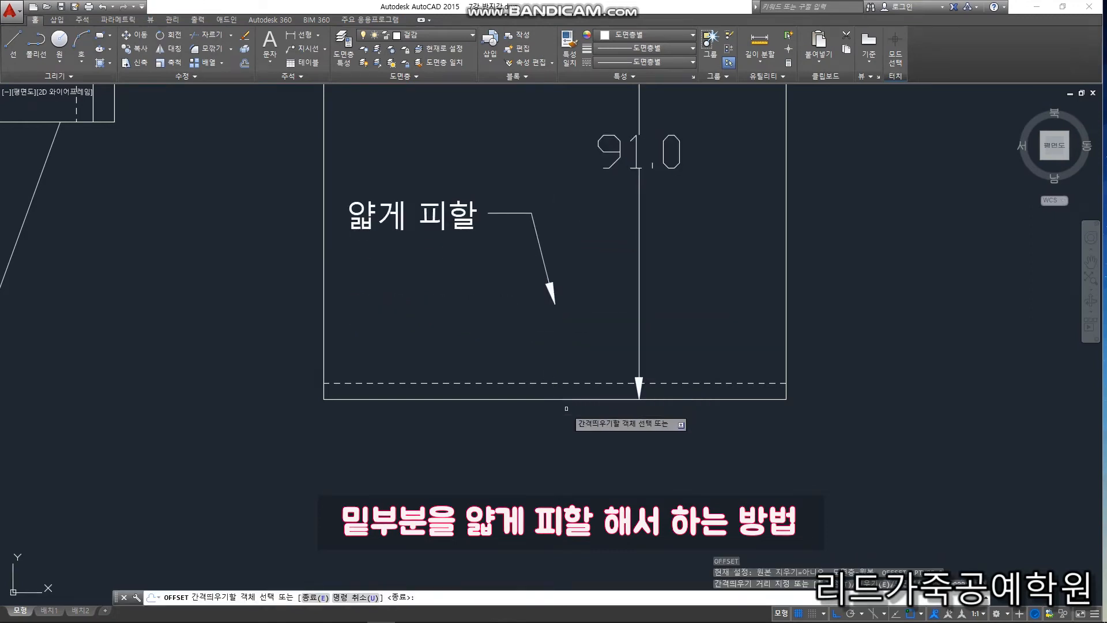
{"action": "key", "text": "Escape"}
{"action": "key", "text": "Escape"}
{"action": "key", "text": "Escape"}
{"action": "type", "text": "o"}
{"action": "key", "text": "Return"}
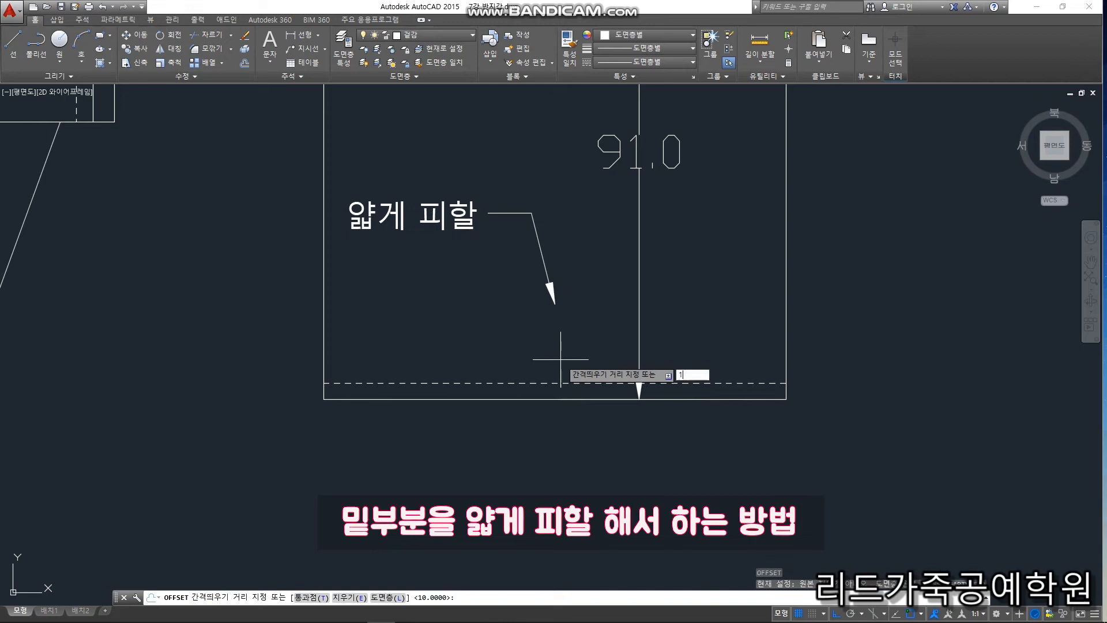
{"action": "key", "text": "Return"}
{"action": "key", "text": "Escape"}
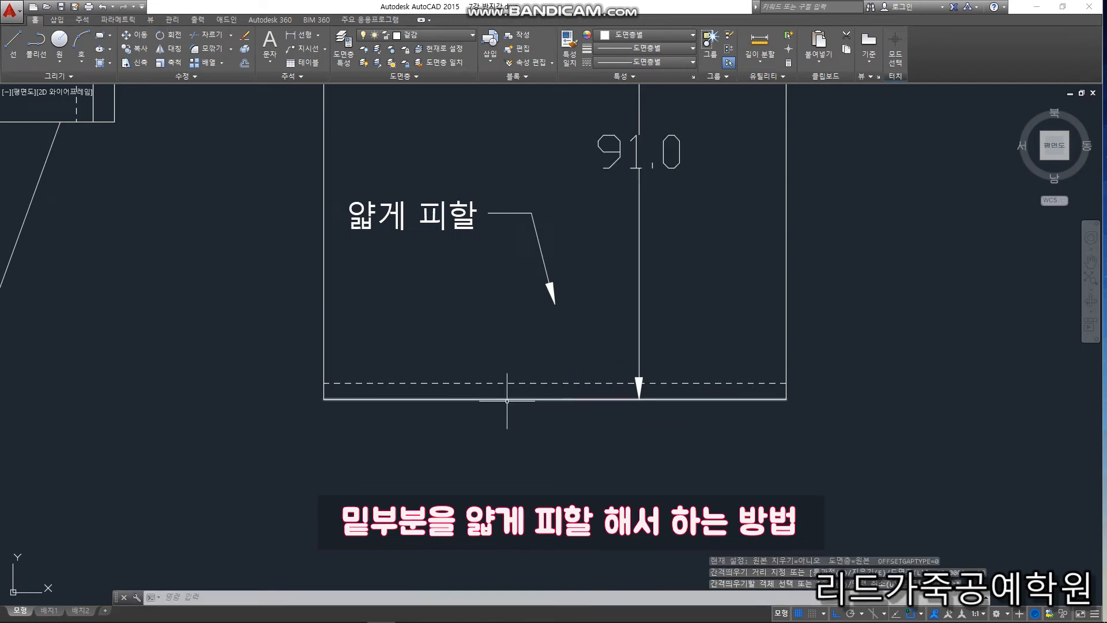
Copy the base's bottom edge 10 mm straight up
{"action": "left_click", "coordinate": [473, 399]}
{"action": "type", "text": "co"}
{"action": "key", "text": "Return"}
{"action": "left_click", "coordinate": [554, 399]}
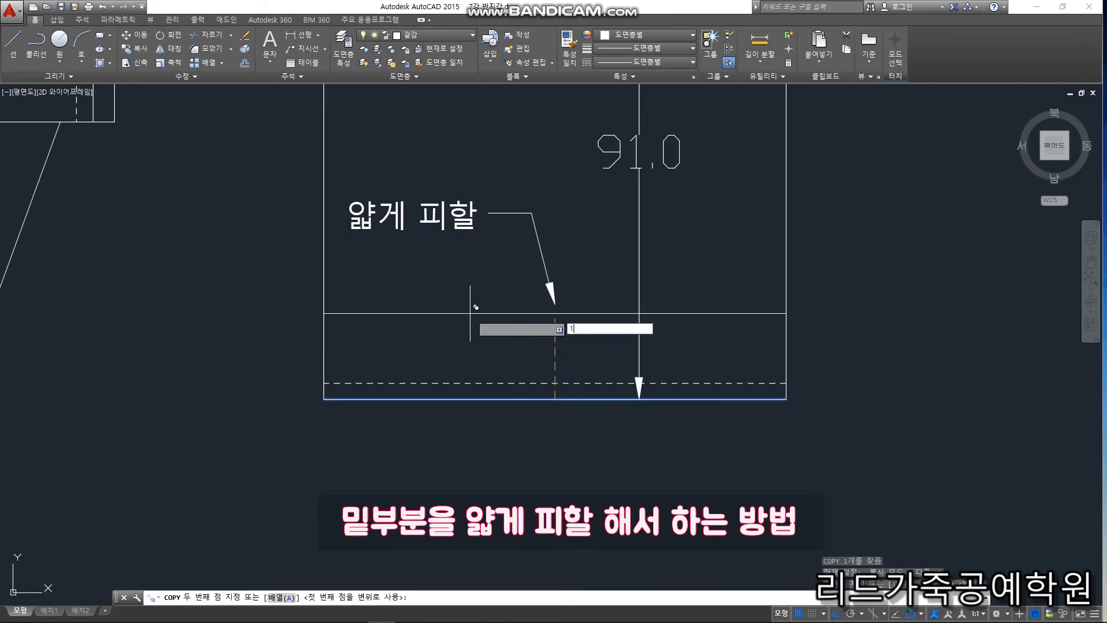
{"action": "type", "text": "10"}
{"action": "key", "text": "Return"}
{"action": "key", "text": "Escape"}
{"action": "key", "text": "Escape"}
Move the "얇게 피할" leader's arrow tip straight down onto the copied line above the base's bottom edge
{"action": "left_click", "coordinate": [573, 320]}
{"action": "left_click", "coordinate": [552, 290]}
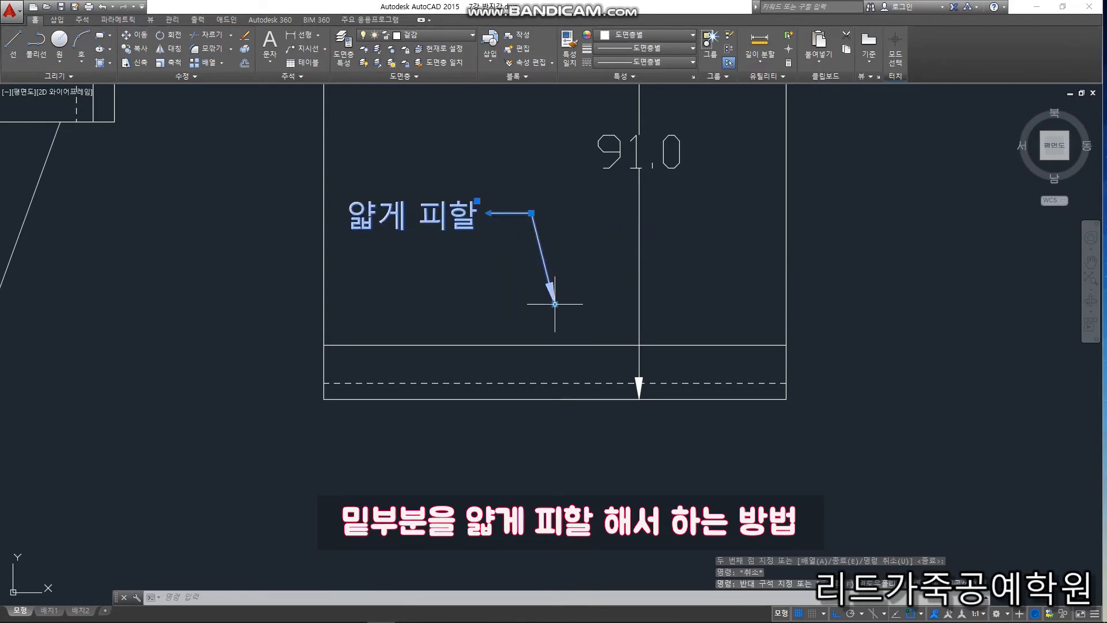
{"action": "left_click", "coordinate": [554, 305]}
{"action": "left_click", "coordinate": [555, 345]}
{"action": "key", "text": "Escape"}
{"action": "key", "text": "Escape"}
Shorten the base's bottom edge by 10 mm at each end
{"action": "scroll", "coordinate": [598, 444], "scroll_direction": "down", "scroll_amount": 7}
{"action": "scroll", "coordinate": [537, 421], "scroll_direction": "up", "scroll_amount": 5}
{"action": "scroll", "coordinate": [441, 365], "scroll_direction": "up", "scroll_amount": 2}
{"action": "left_click", "coordinate": [500, 378]}
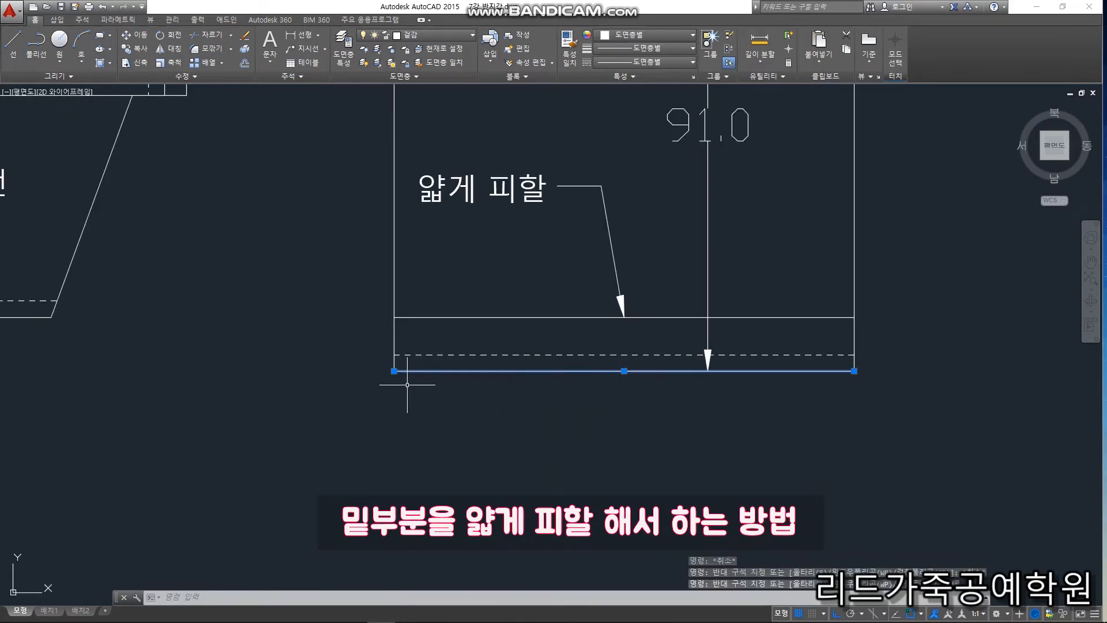
{"action": "scroll", "coordinate": [407, 385], "scroll_direction": "up", "scroll_amount": 2}
{"action": "left_click", "coordinate": [386, 364]}
{"action": "type", "text": "10"}
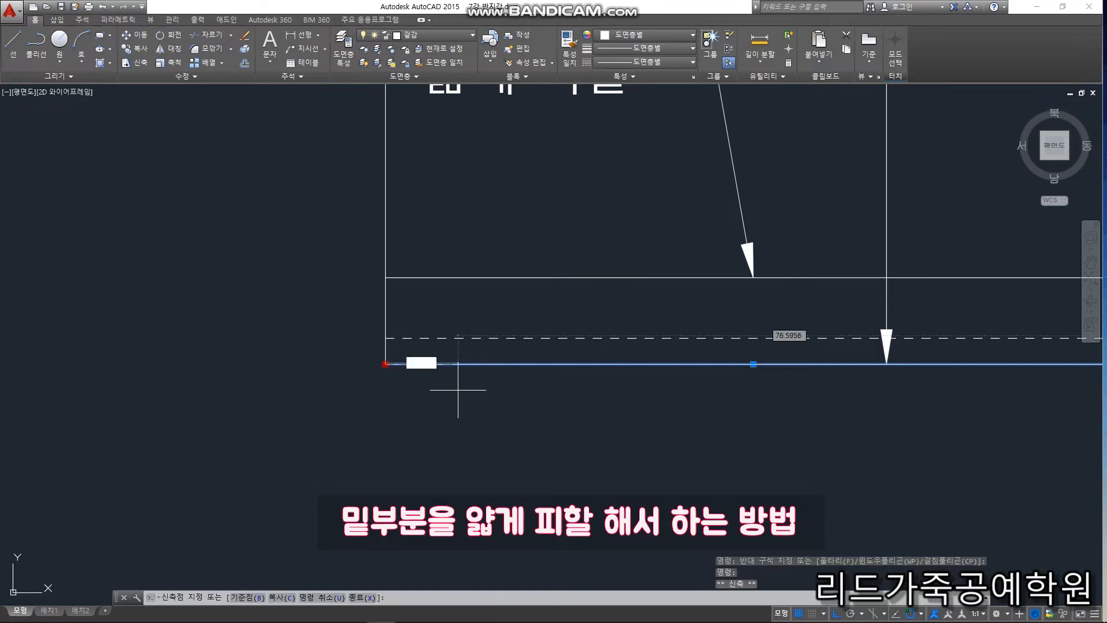
{"action": "key", "text": "Return"}
{"action": "scroll", "coordinate": [253, 413], "scroll_direction": "down", "scroll_amount": 4}
{"action": "scroll", "coordinate": [533, 397], "scroll_direction": "up", "scroll_amount": 4}
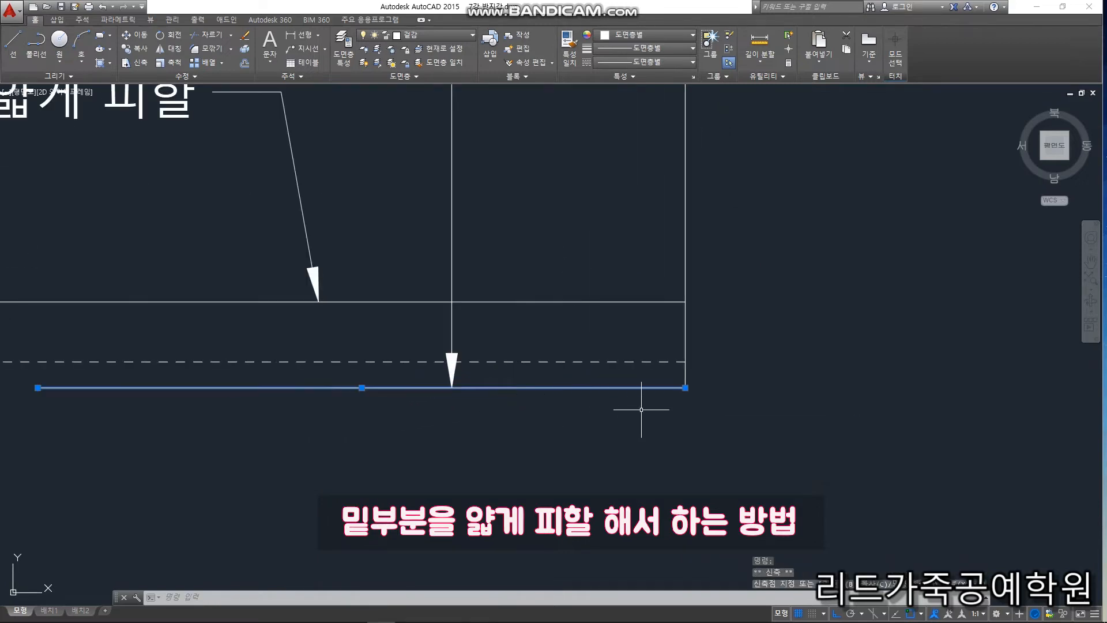
{"action": "left_click", "coordinate": [685, 387]}
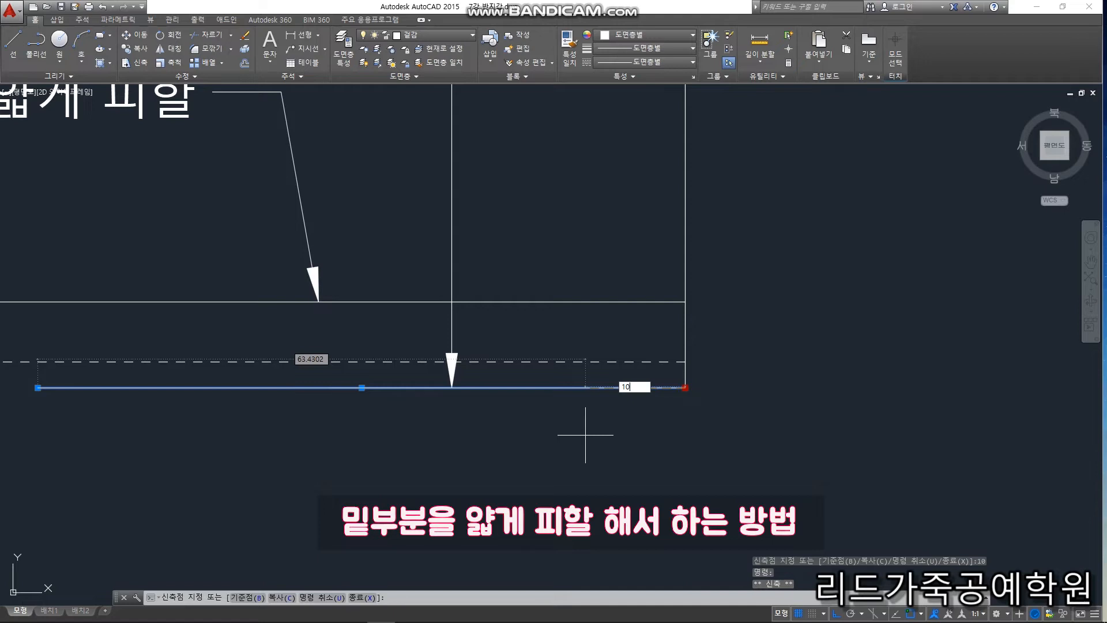
{"action": "type", "text": "10"}
{"action": "key", "text": "Escape"}
Draw slanted side lines joining the base's two shoulder corners to the ends of the shortened bottom edge
{"action": "scroll", "coordinate": [711, 458], "scroll_direction": "down", "scroll_amount": 5}
{"action": "type", "text": "l"}
{"action": "key", "text": "Return"}
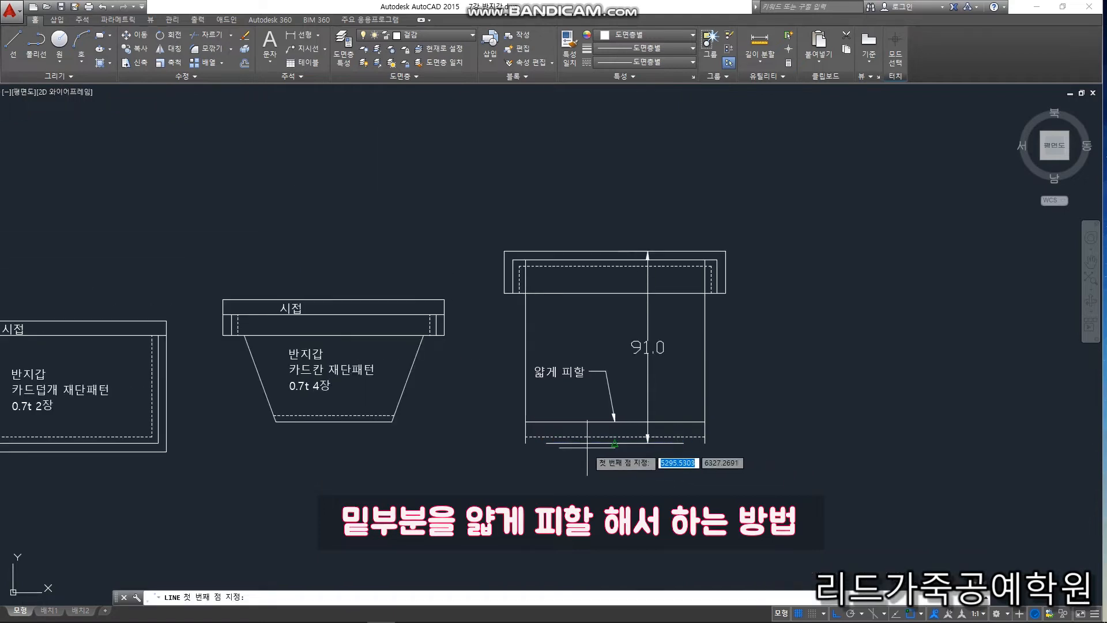
{"action": "scroll", "coordinate": [521, 299], "scroll_direction": "up", "scroll_amount": 4}
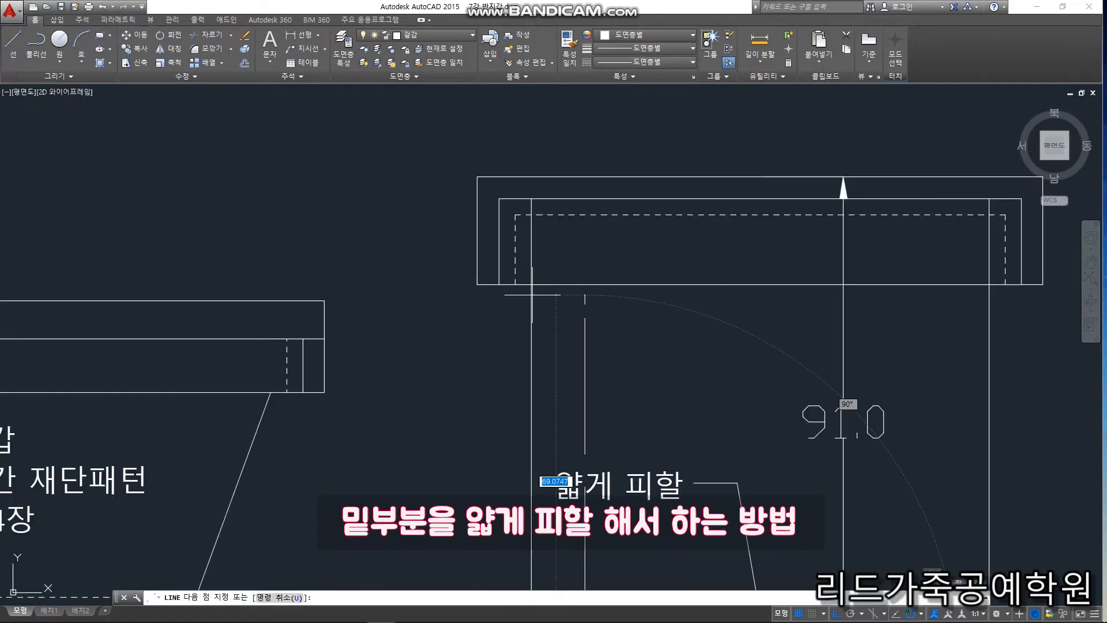
{"action": "key", "text": "Escape"}
{"action": "scroll", "coordinate": [532, 291], "scroll_direction": "down", "scroll_amount": 6}
{"action": "key", "text": "Return"}
{"action": "scroll", "coordinate": [667, 296], "scroll_direction": "up", "scroll_amount": 4}
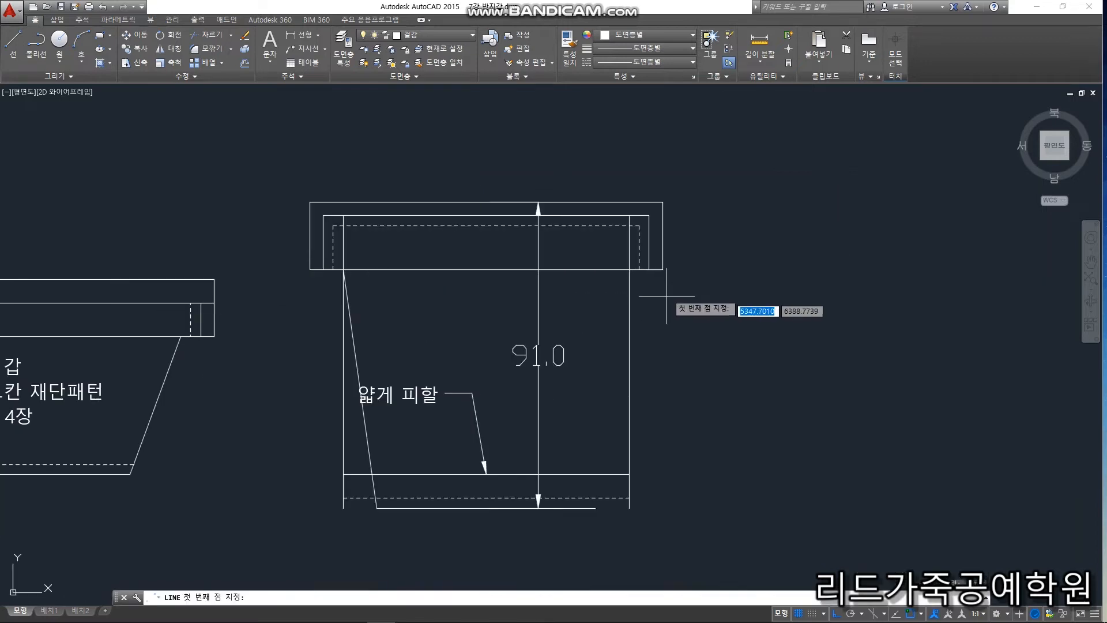
{"action": "left_click", "coordinate": [630, 269]}
{"action": "left_click", "coordinate": [595, 508]}
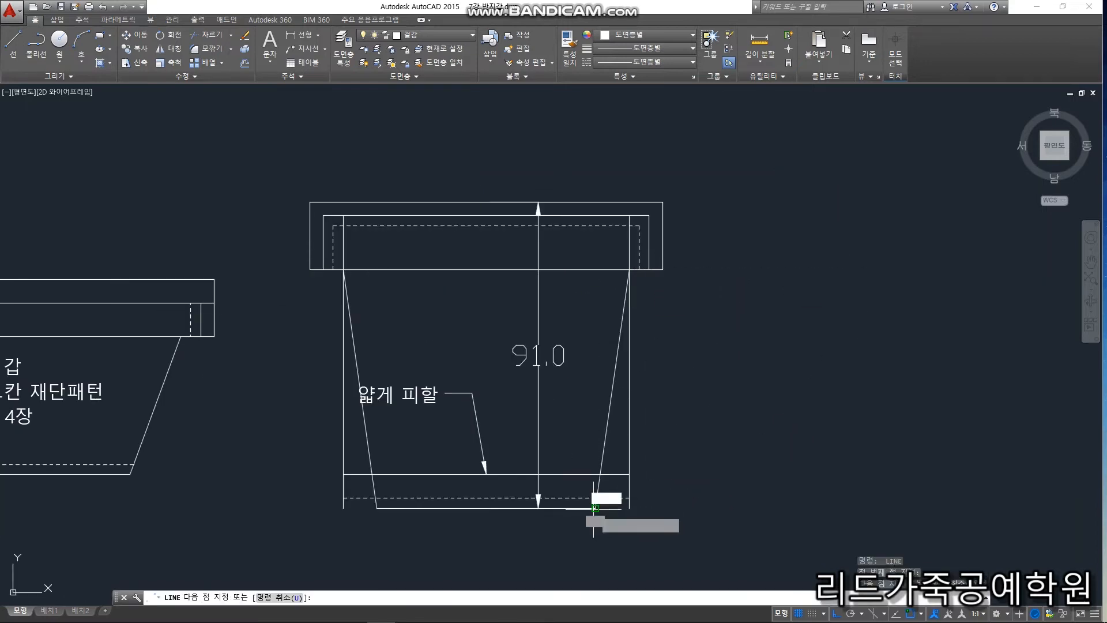
{"action": "key", "text": "Return"}
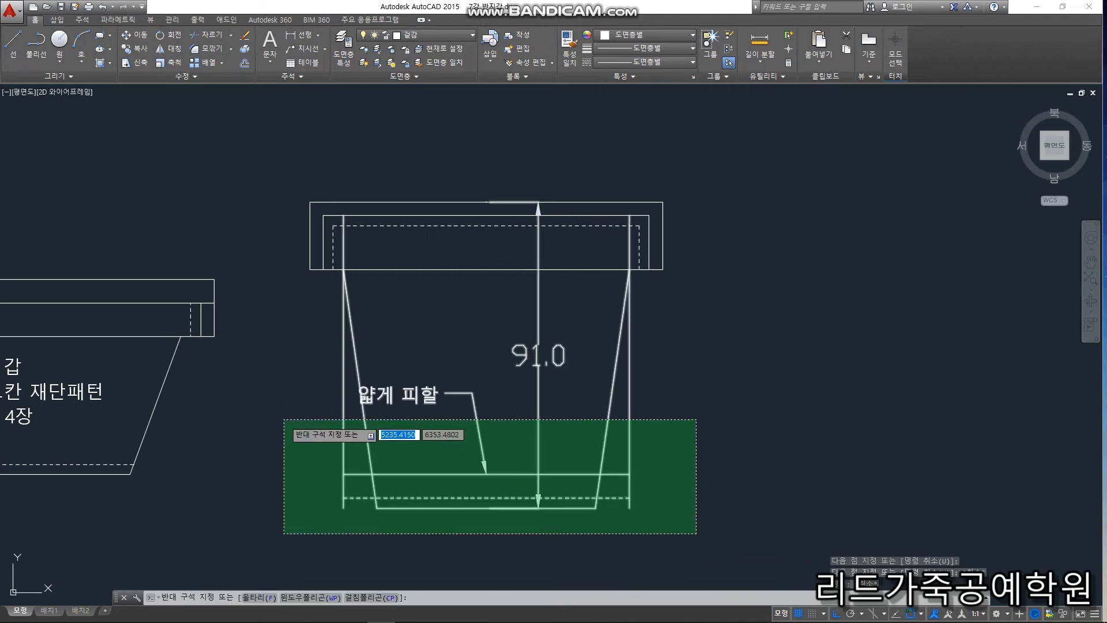
Trim the base's old vertical sides and the upper horizontal line's overhangs outside the slanted sides
{"action": "left_click", "coordinate": [284, 421]}
{"action": "type", "text": "tr"}
{"action": "key", "text": "space"}
{"action": "left_click", "coordinate": [357, 512]}
{"action": "left_click", "coordinate": [330, 456]}
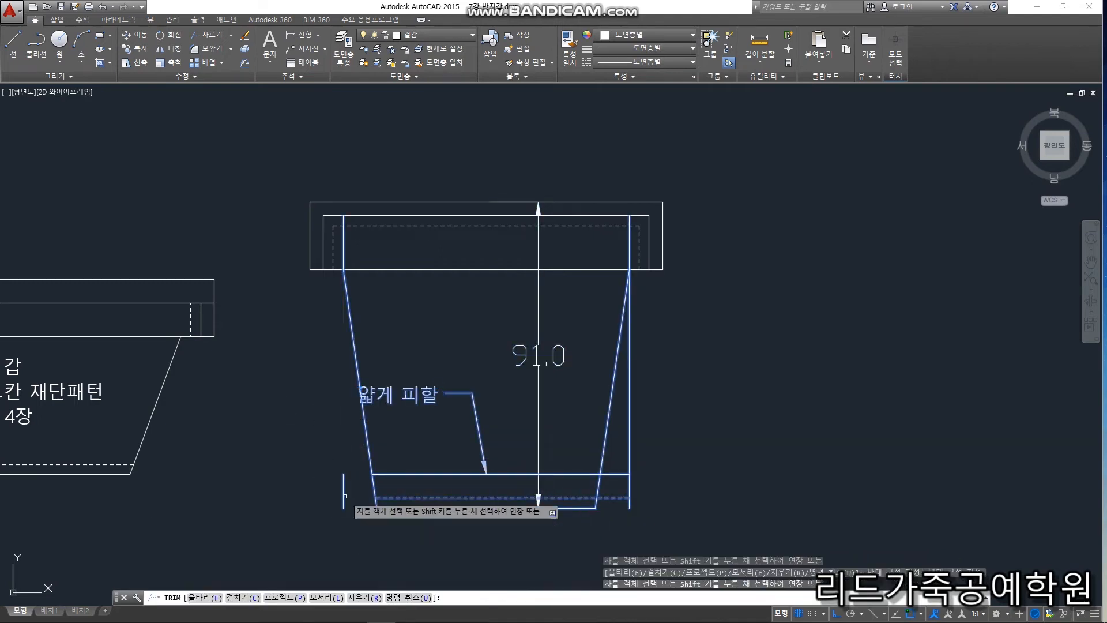
{"action": "left_click", "coordinate": [657, 533]}
{"action": "left_click", "coordinate": [617, 472]}
{"action": "key", "text": "Escape"}
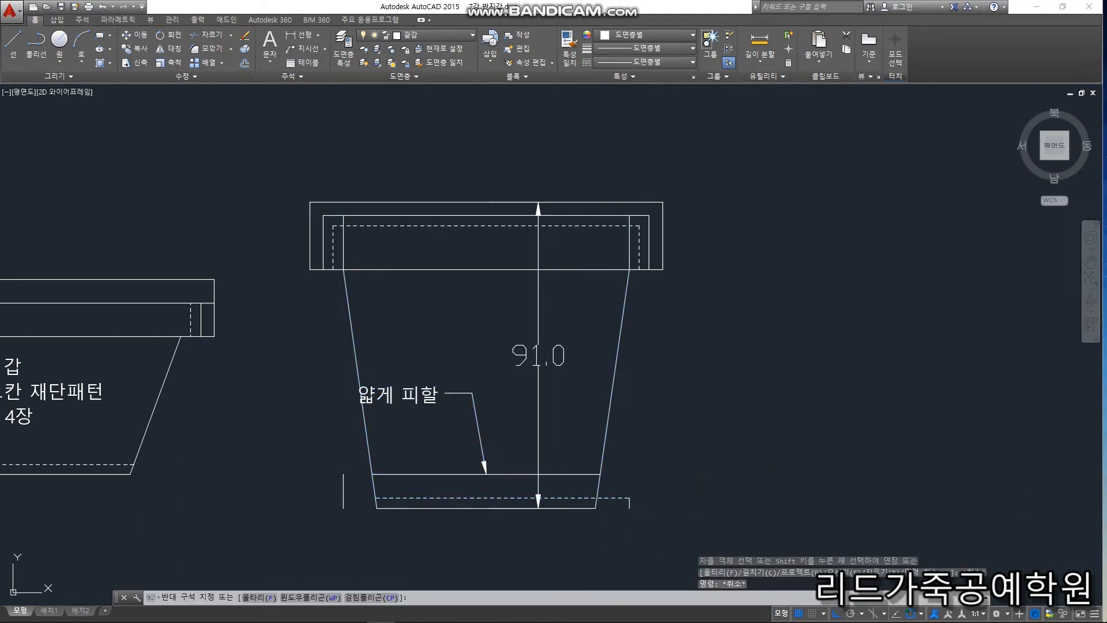
Trim the dashed line's overhang beyond the base's right slanted side and erase the leftover vertical stubs on both sides
{"action": "left_click", "coordinate": [577, 490]}
{"action": "type", "text": "tr"}
{"action": "key", "text": "space"}
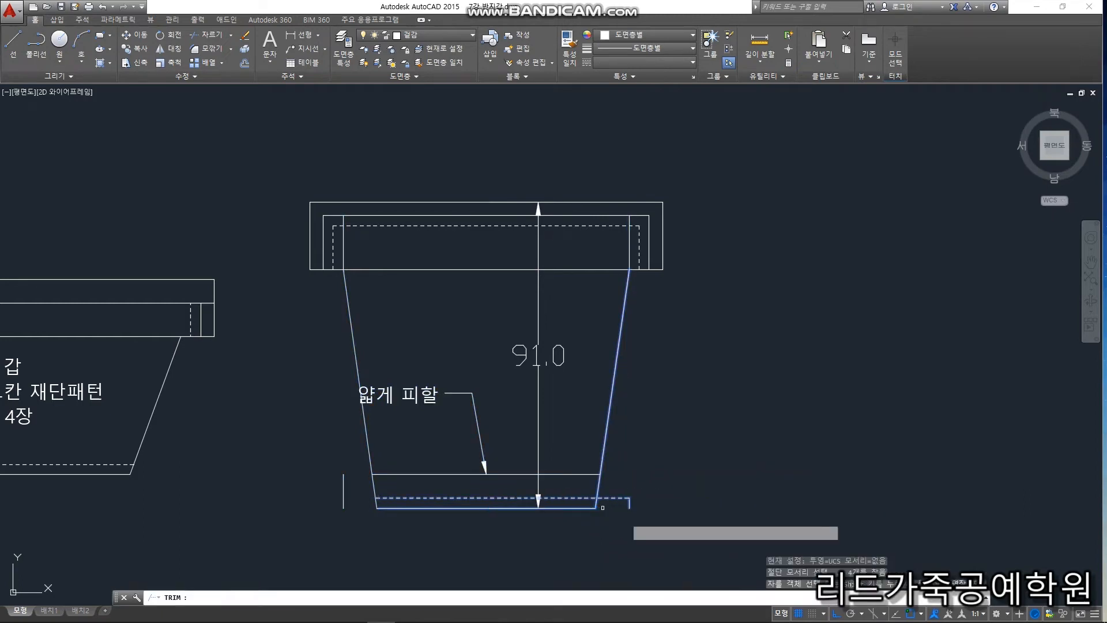
{"action": "left_click", "coordinate": [663, 520]}
{"action": "left_click", "coordinate": [612, 476]}
{"action": "left_click", "coordinate": [653, 522]}
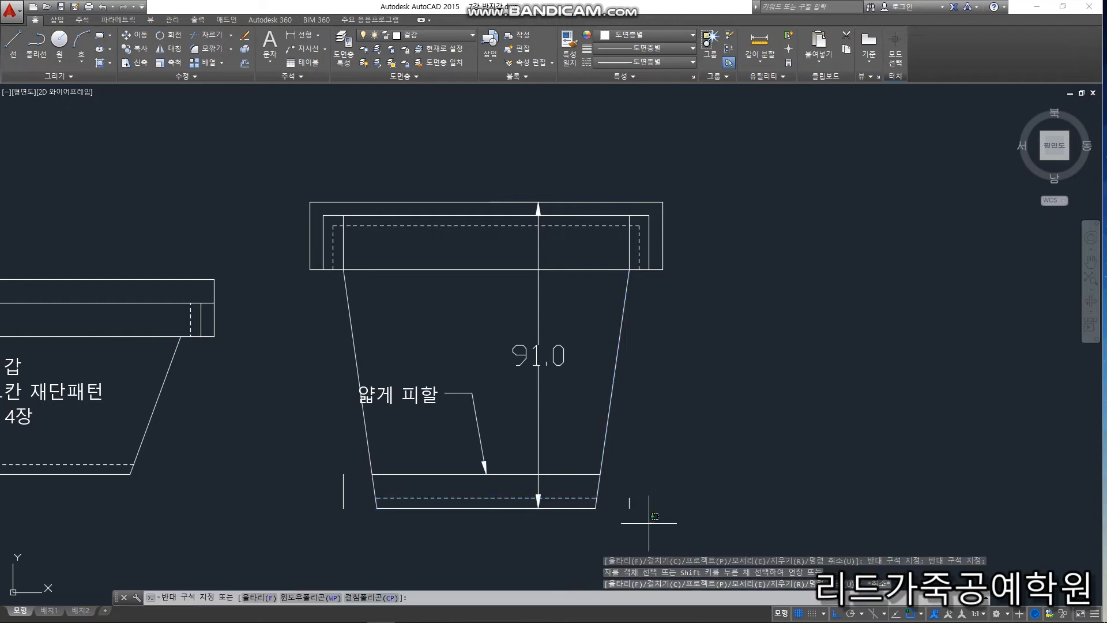
{"action": "left_click", "coordinate": [620, 483]}
{"action": "left_click", "coordinate": [325, 469]}
Copy the whole base piece, with its height dimension and leader note, to the right of the original
{"action": "scroll", "coordinate": [375, 445], "scroll_direction": "down", "scroll_amount": 4}
{"action": "left_click", "coordinate": [580, 535]}
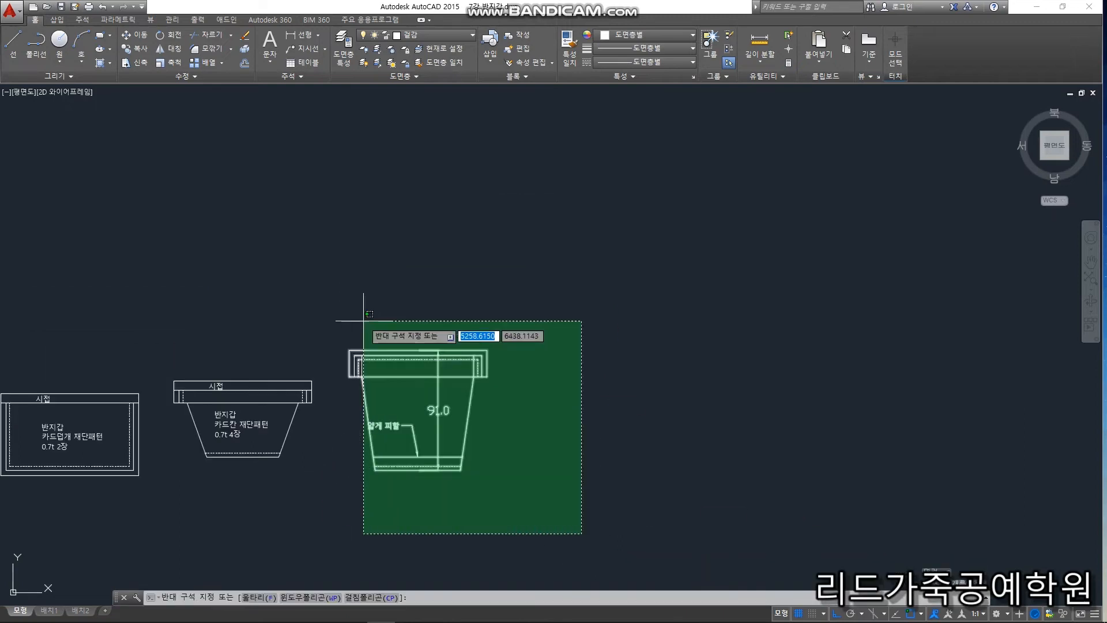
{"action": "left_click", "coordinate": [341, 311]}
{"action": "type", "text": "co"}
{"action": "key", "text": "space"}
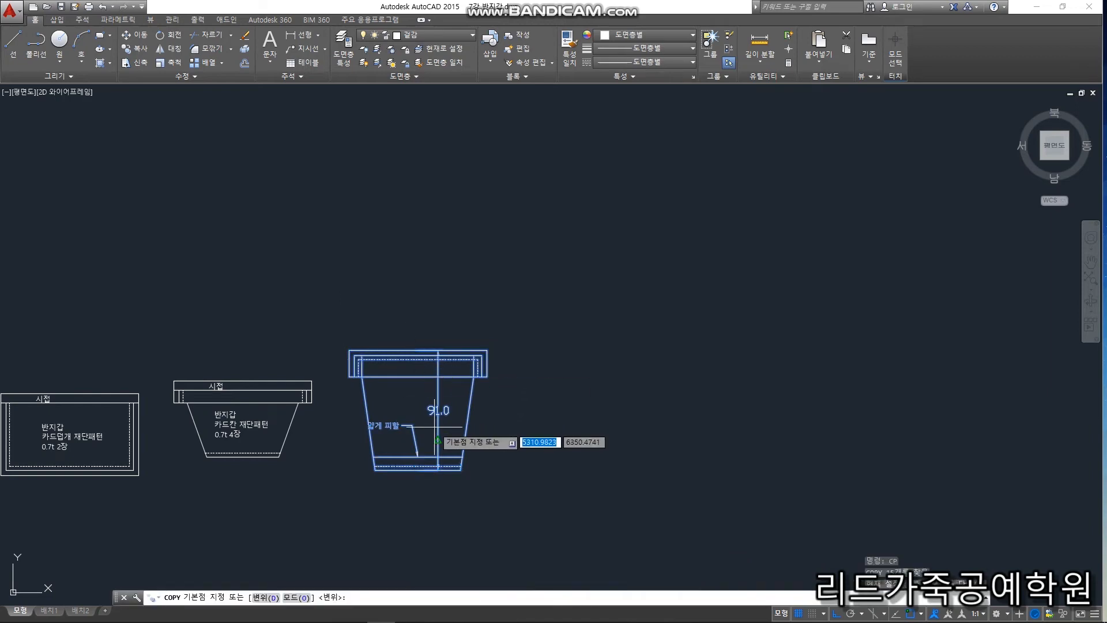
{"action": "left_click", "coordinate": [422, 416]}
{"action": "left_click", "coordinate": [598, 441]}
{"action": "key", "text": "Escape"}
Erase the "얇게 피할" leader note from the copied base piece
{"action": "scroll", "coordinate": [595, 440], "scroll_direction": "up", "scroll_amount": 6}
{"action": "left_click", "coordinate": [595, 440]}
{"action": "left_click", "coordinate": [456, 306]}
{"action": "type", "text": "e"}
{"action": "key", "text": "space"}
{"action": "scroll", "coordinate": [489, 418], "scroll_direction": "down", "scroll_amount": 4}
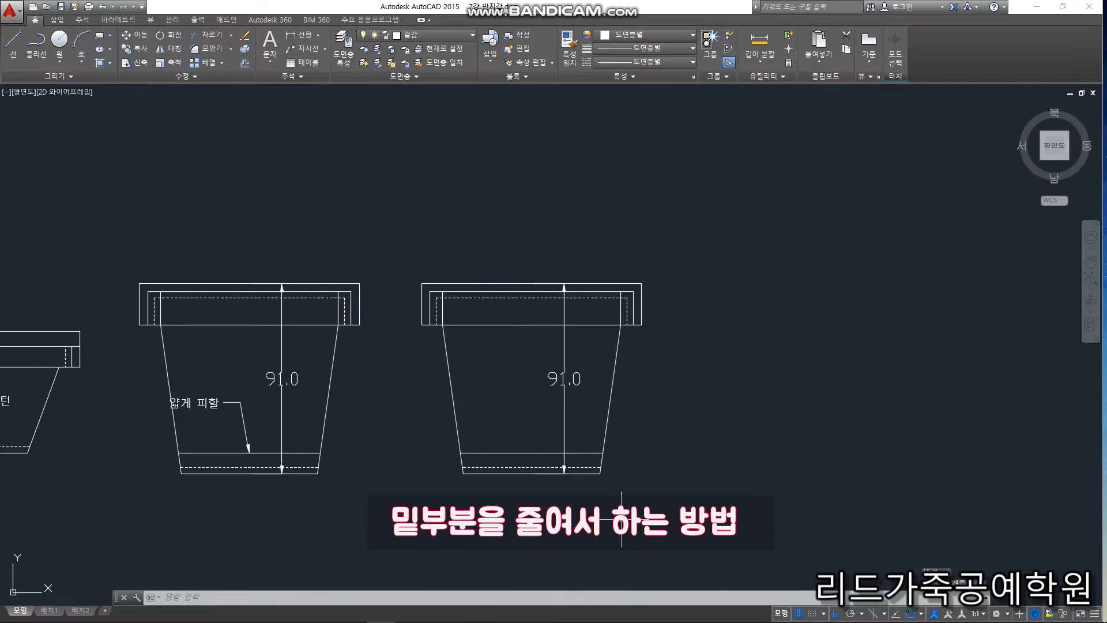
Stretch the copied base's bottom edge, dashed line and height dimension upward by 8 mm
{"action": "left_click", "coordinate": [437, 460]}
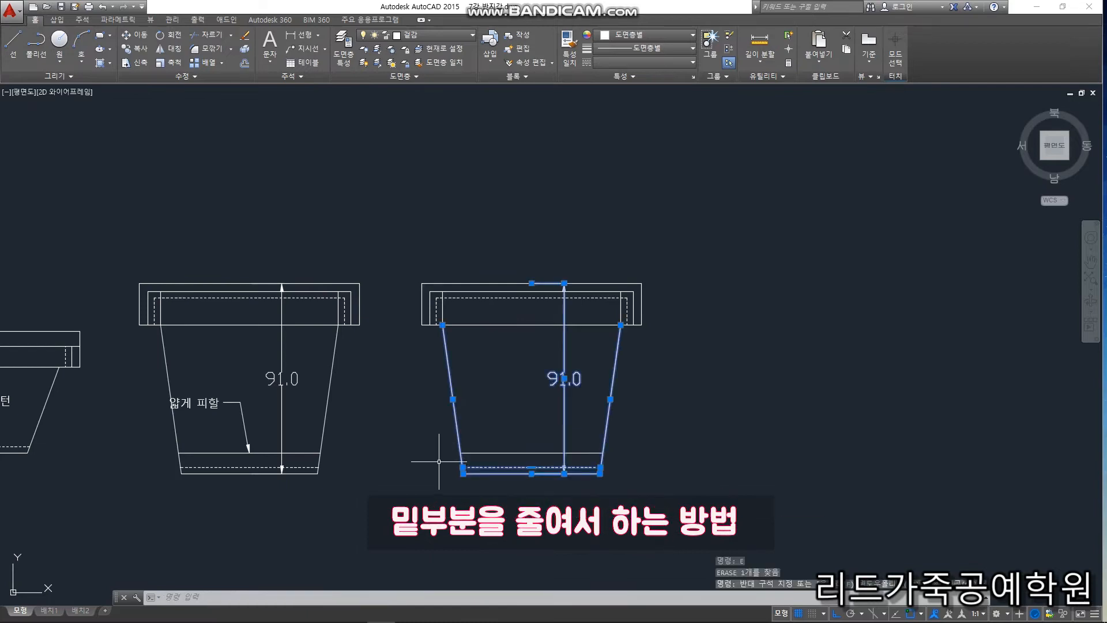
{"action": "type", "text": "s"}
{"action": "key", "text": "space"}
{"action": "scroll", "coordinate": [542, 475], "scroll_direction": "up", "scroll_amount": 4}
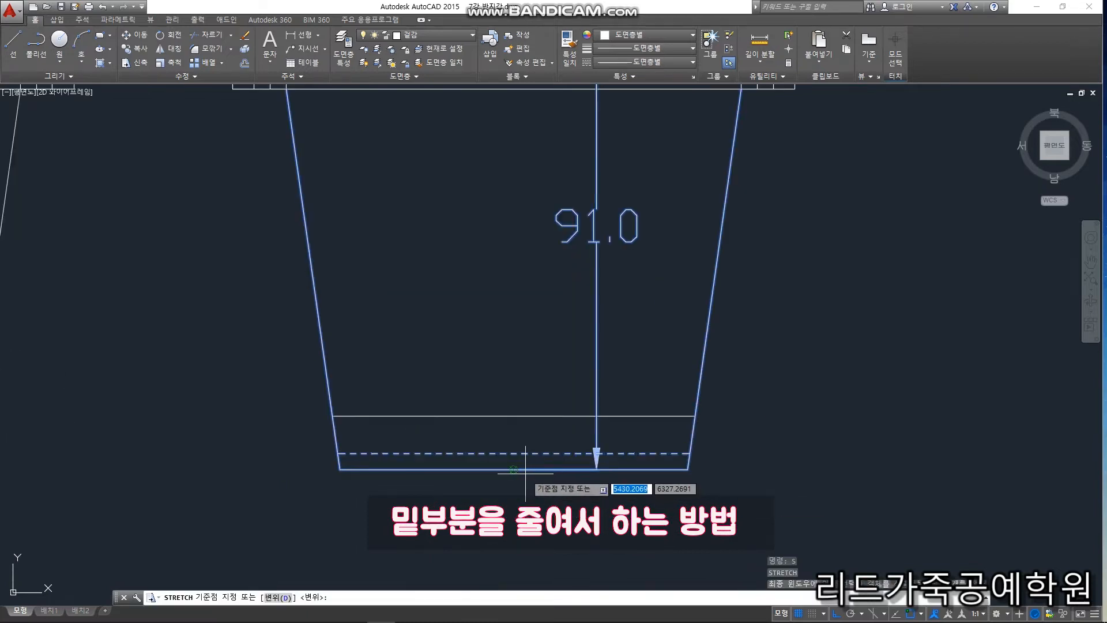
{"action": "left_click", "coordinate": [526, 470]}
{"action": "type", "text": "8"}
{"action": "key", "text": "Return"}
Erase the leftover solid horizontal line near the copied base's bottom edge
{"action": "scroll", "coordinate": [514, 398], "scroll_direction": "up", "scroll_amount": 4}
{"action": "key", "text": "Escape"}
{"action": "left_click", "coordinate": [501, 413]}
{"action": "key", "text": "space"}
{"action": "scroll", "coordinate": [499, 455], "scroll_direction": "down", "scroll_amount": 5}
{"action": "scroll", "coordinate": [561, 426], "scroll_direction": "down", "scroll_amount": 2}
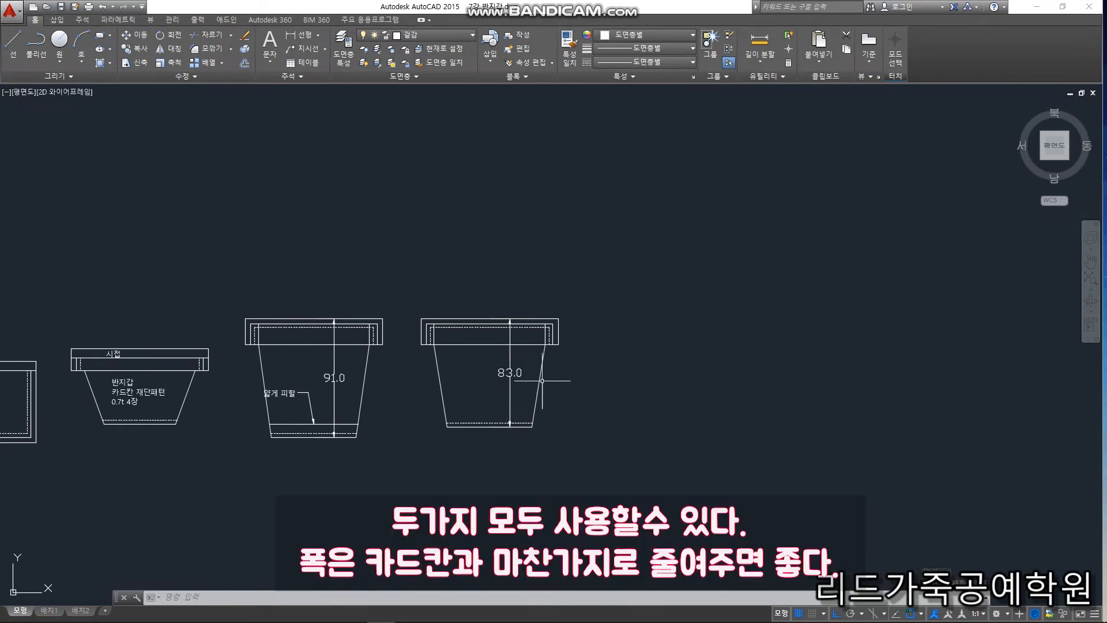
Copy the labelled T-shaped pocket pattern and the shortened base piece together straight down below the originals
{"action": "mouse_move", "coordinate": [510, 378]}
{"action": "middle_mouse_down"}
{"action": "mouse_move", "coordinate": [772, 386]}
{"action": "mouse_move", "coordinate": [829, 359]}
{"action": "middle_mouse_up"}
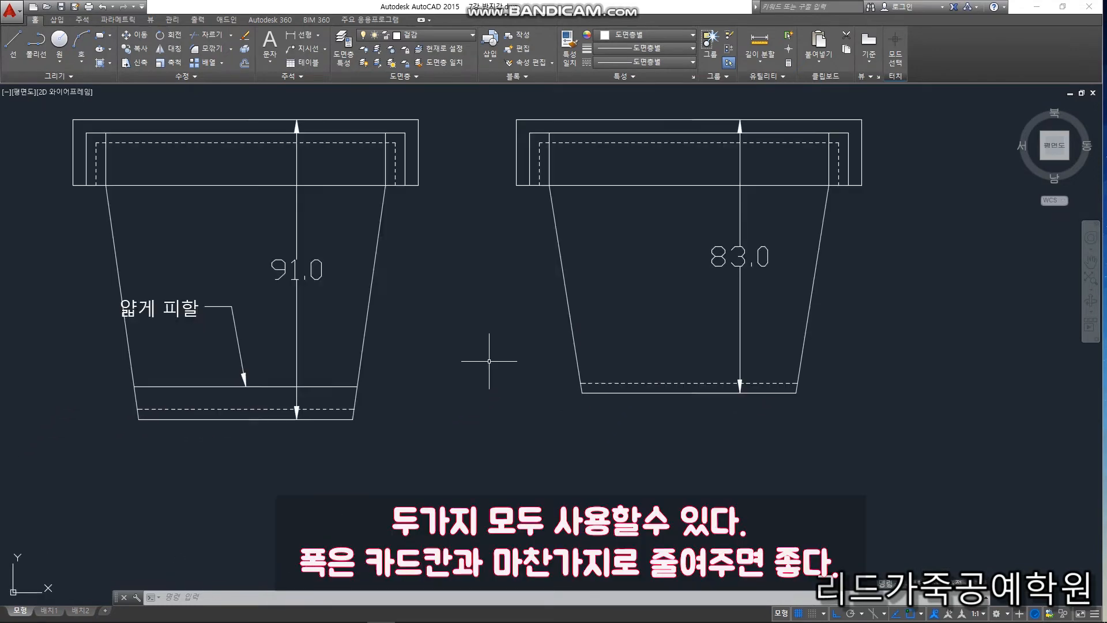
{"action": "scroll", "coordinate": [489, 346], "scroll_direction": "down", "scroll_amount": 4}
{"action": "mouse_move", "coordinate": [772, 349]}
{"action": "middle_mouse_down"}
{"action": "mouse_move", "coordinate": [714, 339]}
{"action": "mouse_move", "coordinate": [777, 315]}
{"action": "middle_mouse_up"}
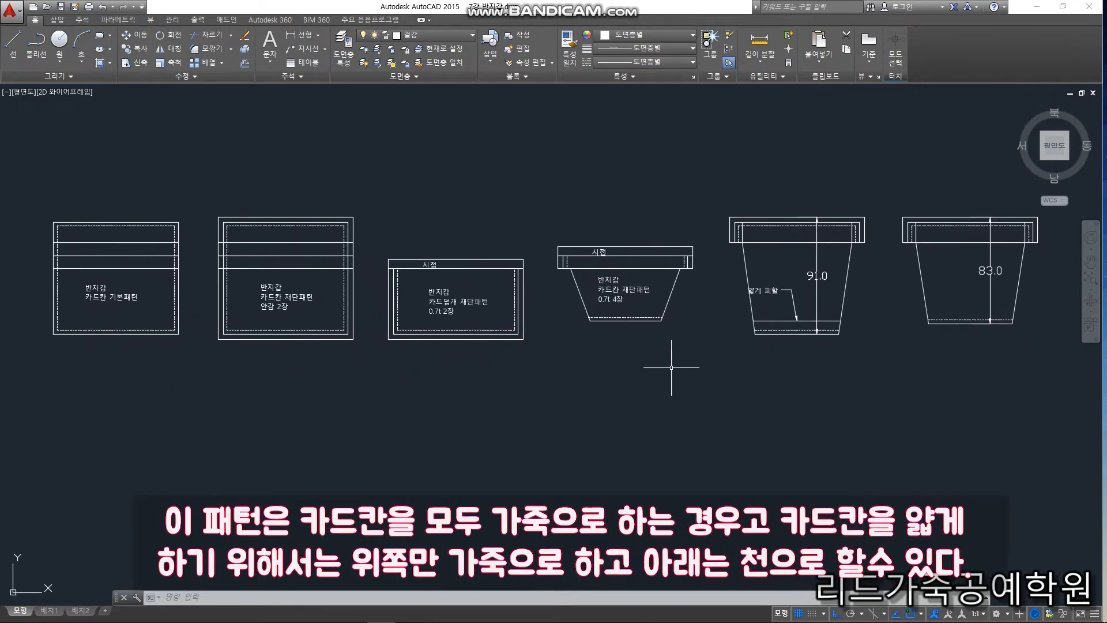
{"action": "left_click", "coordinate": [545, 236]}
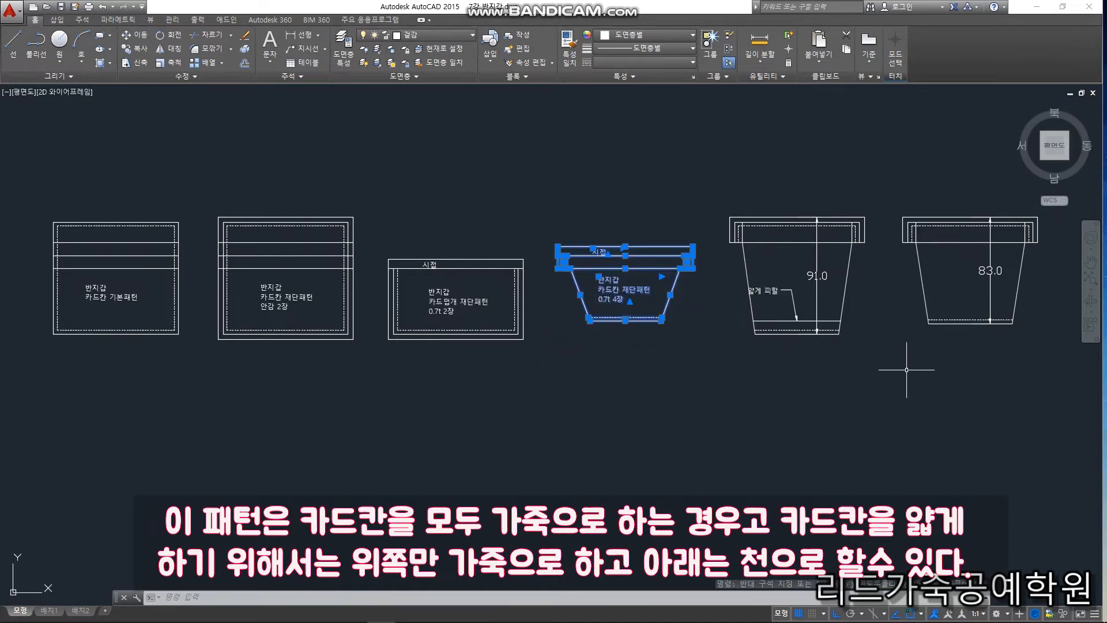
{"action": "scroll", "coordinate": [871, 375], "scroll_direction": "down", "scroll_amount": 3}
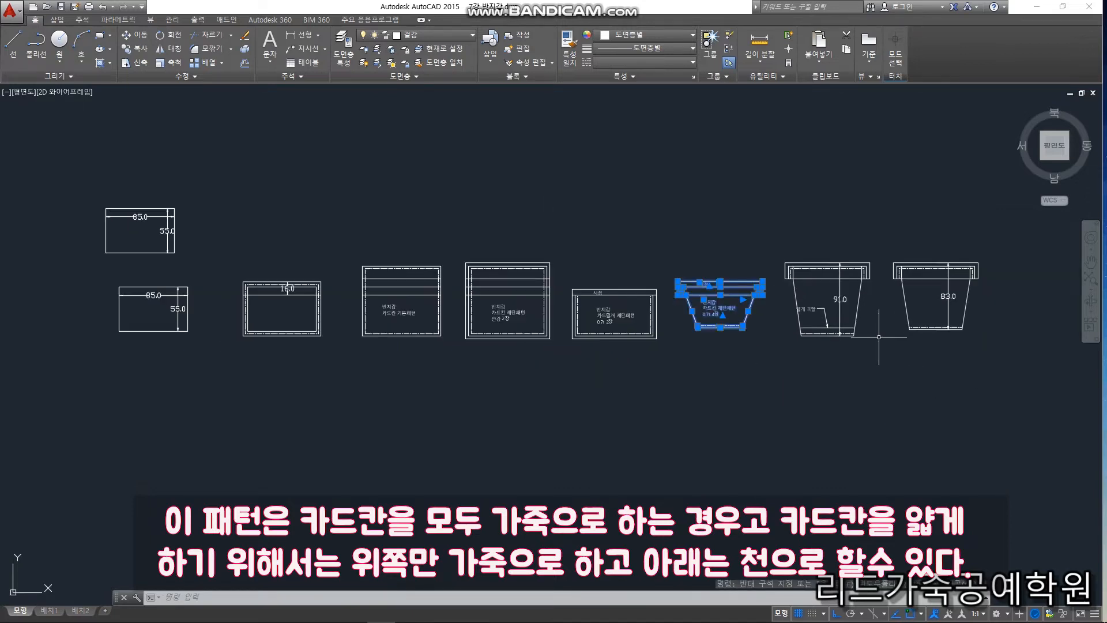
{"action": "left_click", "coordinate": [900, 387]}
{"action": "left_click", "coordinate": [723, 231]}
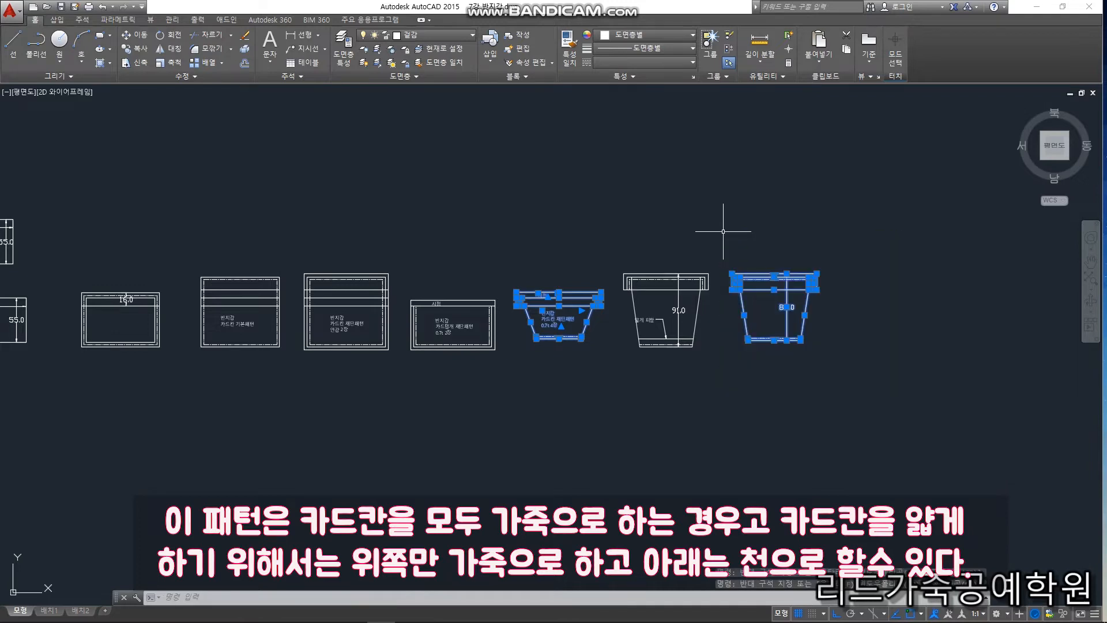
{"action": "type", "text": "o"}
{"action": "key", "text": "Return"}
{"action": "left_click", "coordinate": [581, 309]}
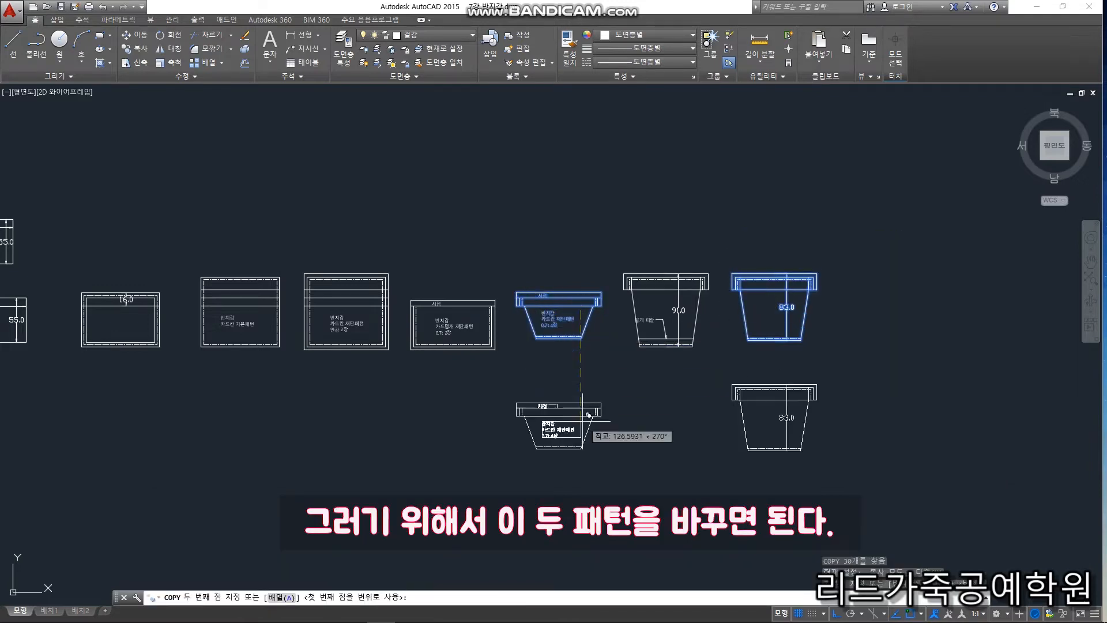
{"action": "key", "text": "Escape"}
Offset the copied pocket's shoulder line 10 mm downward
{"action": "scroll", "coordinate": [587, 448], "scroll_direction": "up", "scroll_amount": 5}
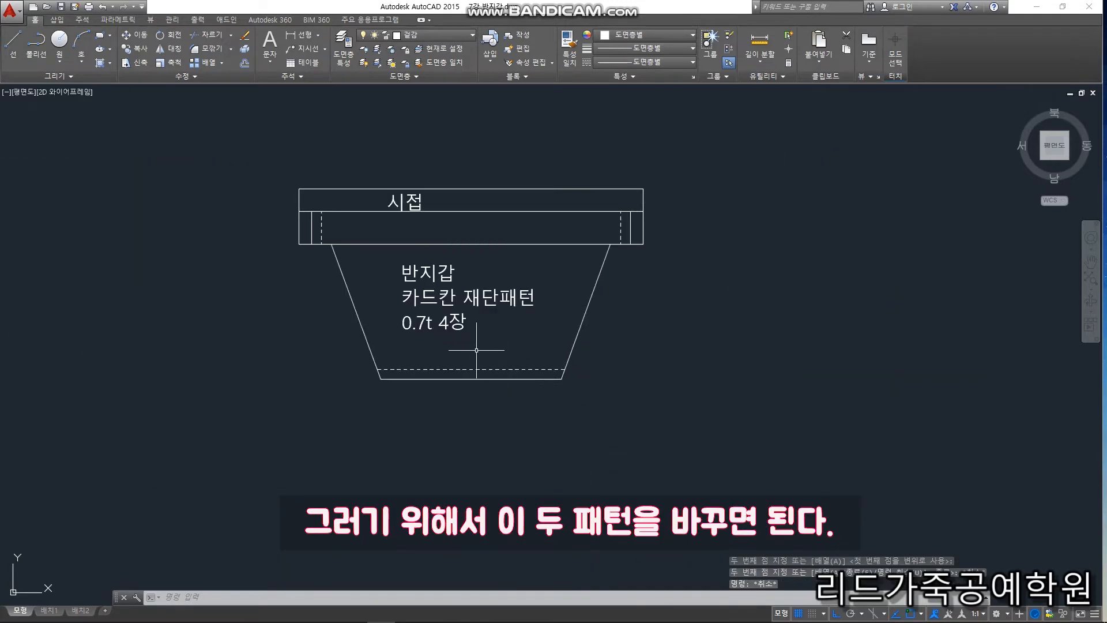
{"action": "scroll", "coordinate": [545, 393], "scroll_direction": "down", "scroll_amount": 2}
{"action": "type", "text": "o"}
{"action": "key", "text": "Return"}
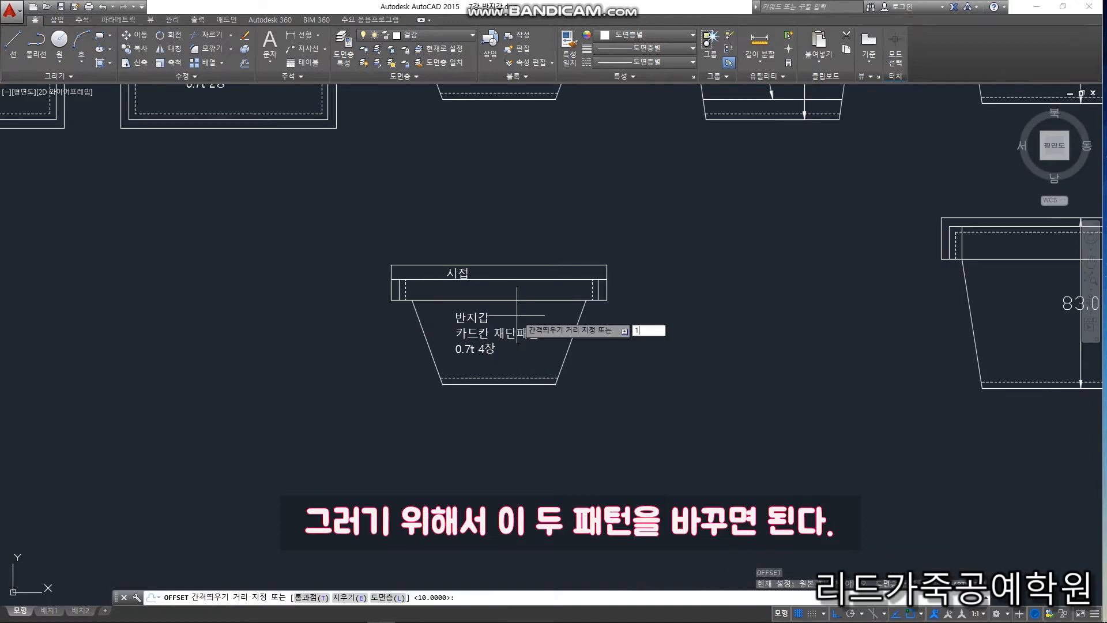
{"action": "key", "text": "Return"}
{"action": "left_click", "coordinate": [539, 300]}
{"action": "left_click", "coordinate": [539, 319]}
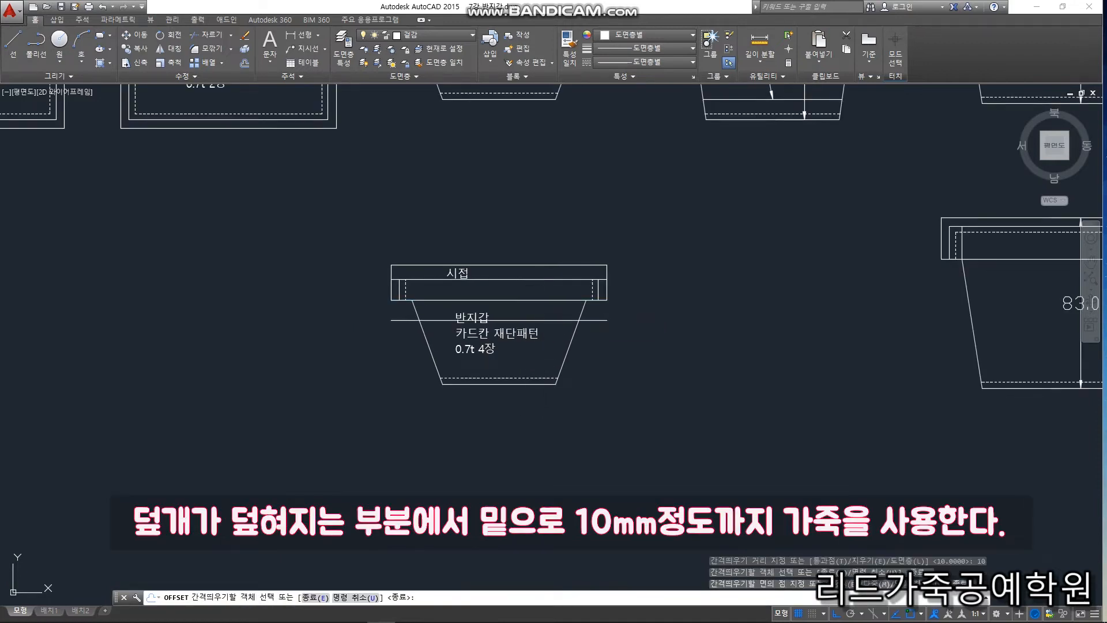
{"action": "key", "text": "Escape"}
Try to trim the copied pocket's slanted sides below the offset line and that line's overhanging left end
{"action": "left_click", "coordinate": [680, 427]}
{"action": "left_click", "coordinate": [302, 204]}
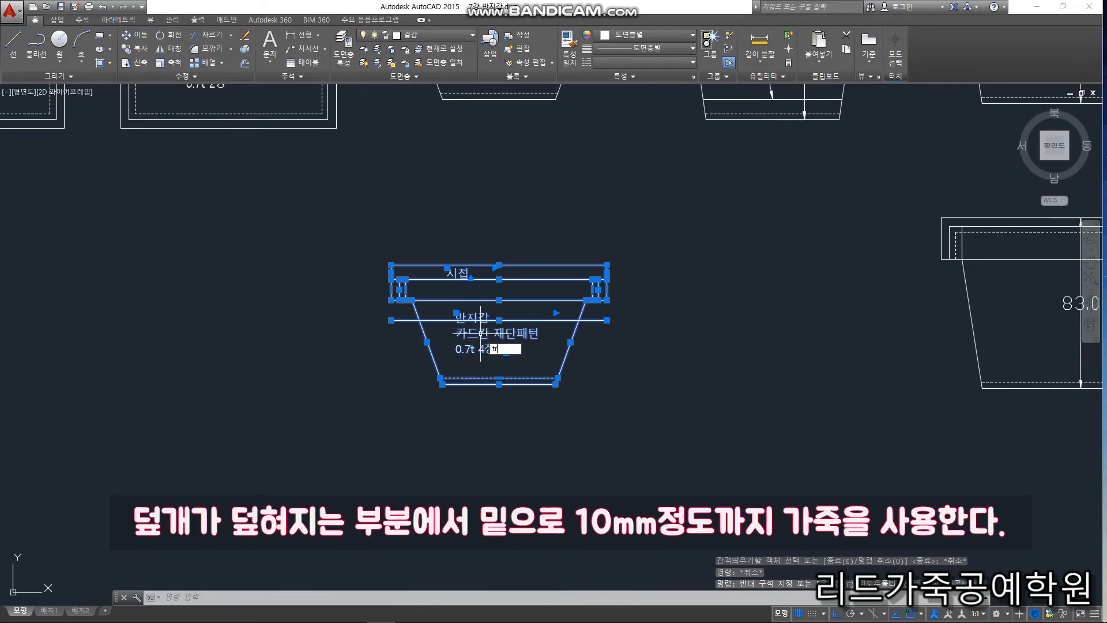
{"action": "key", "text": "Return"}
{"action": "left_click", "coordinate": [613, 416]}
{"action": "left_click", "coordinate": [425, 368]}
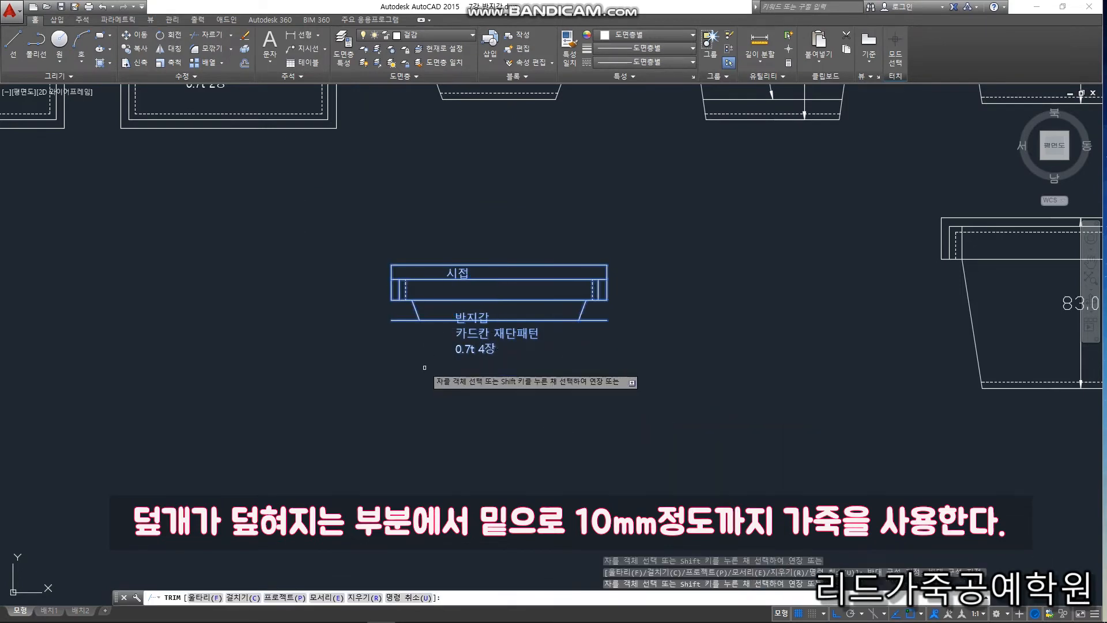
{"action": "scroll", "coordinate": [416, 330], "scroll_direction": "up", "scroll_amount": 4}
{"action": "left_click", "coordinate": [402, 327]}
{"action": "left_click", "coordinate": [374, 298]}
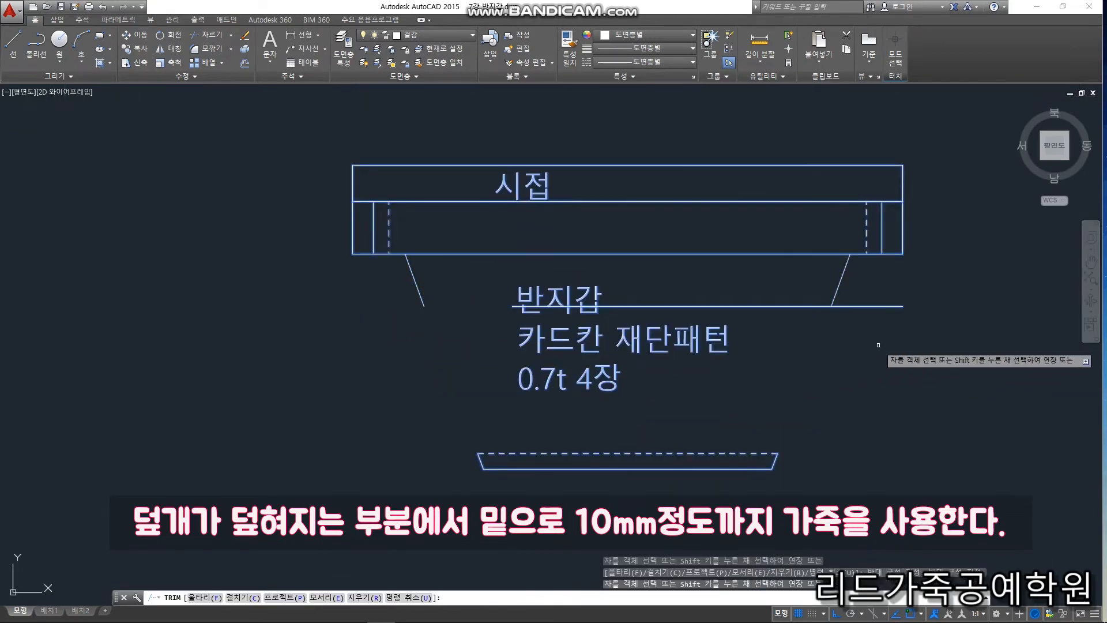
{"action": "key", "text": "Escape"}
{"action": "key", "text": "Escape"}
{"action": "key", "text": "ctrl+z"}
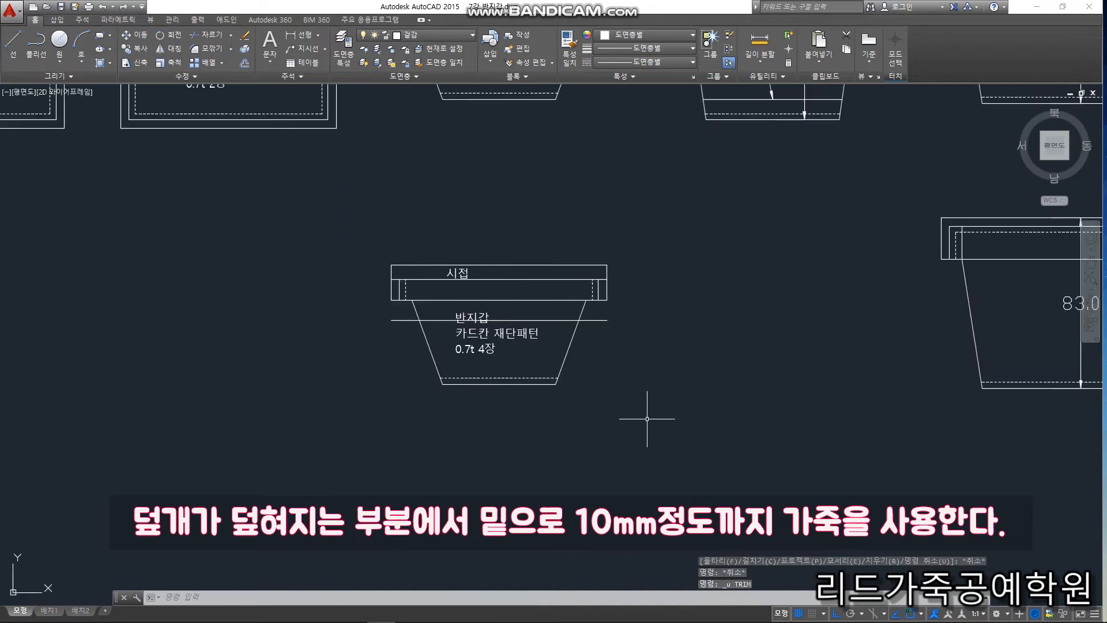
Trim the copied pocket's slanted sides below the offset line and that line's overhanging ends on both sides
{"action": "key", "text": "Return"}
{"action": "left_click", "coordinate": [720, 435]}
{"action": "left_click", "coordinate": [287, 178]}
{"action": "key", "text": "Return"}
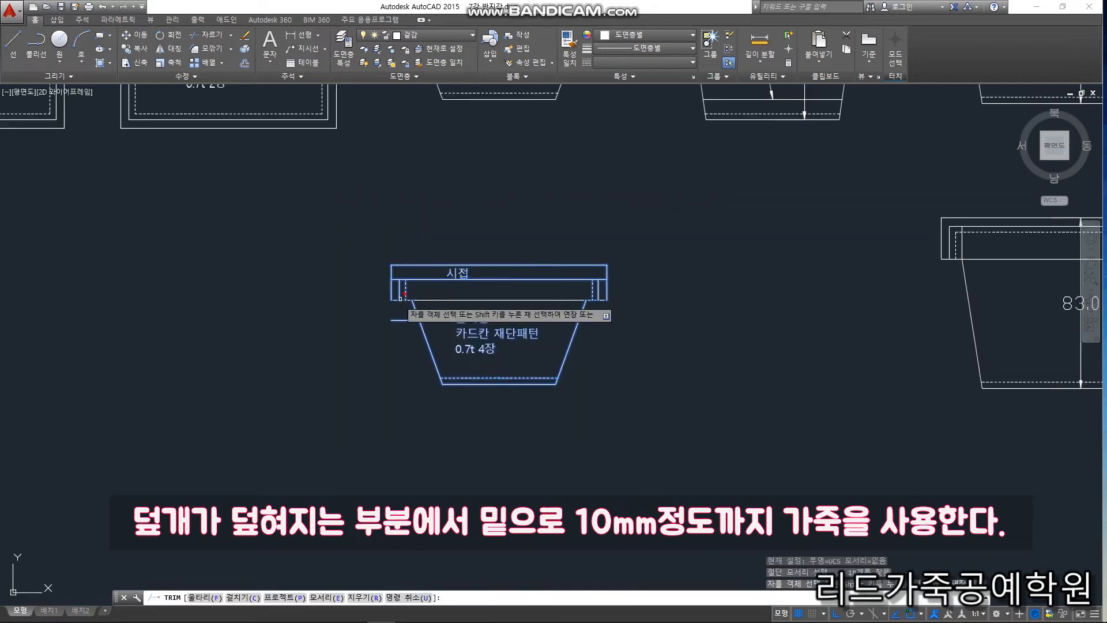
{"action": "scroll", "coordinate": [392, 315], "scroll_direction": "up", "scroll_amount": 4}
{"action": "left_click", "coordinate": [397, 331]}
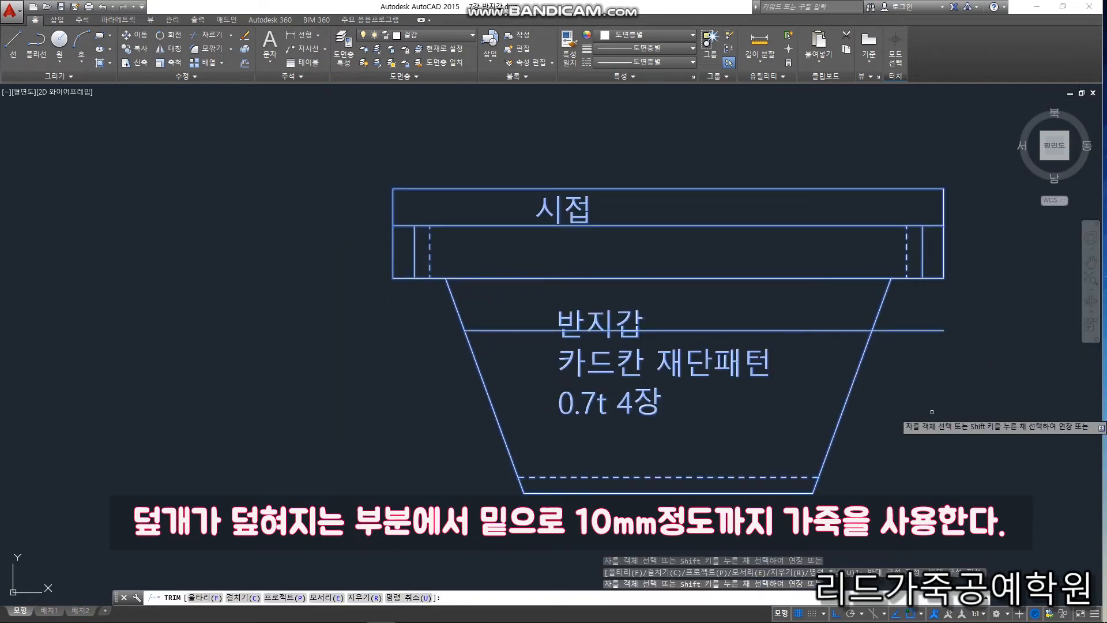
{"action": "left_click", "coordinate": [939, 406]}
{"action": "left_click", "coordinate": [910, 324]}
{"action": "left_click", "coordinate": [836, 534]}
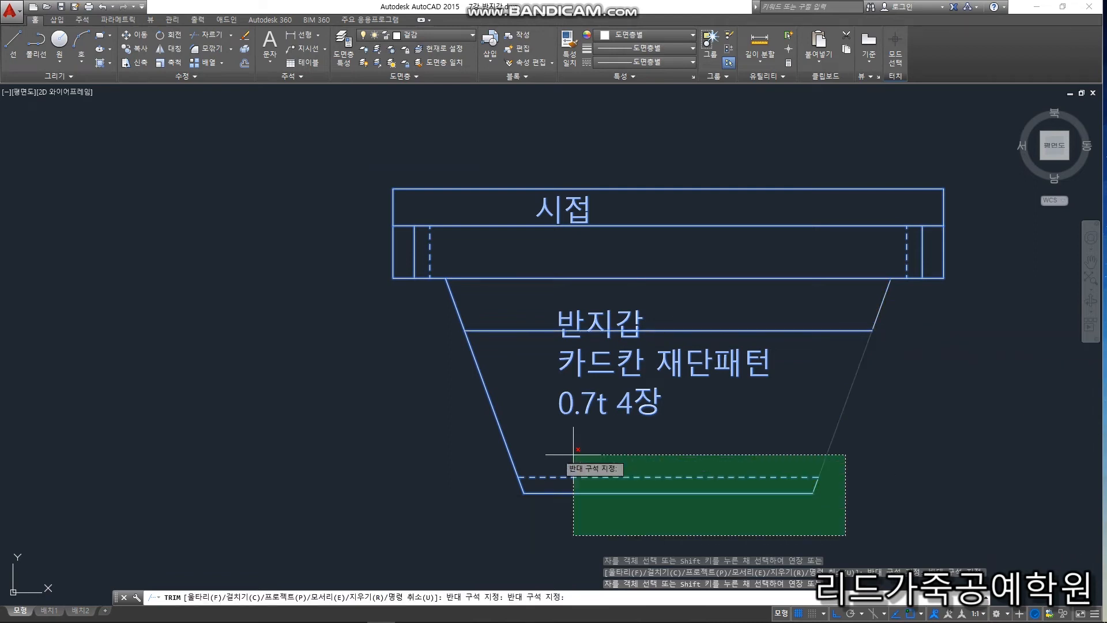
{"action": "left_click", "coordinate": [441, 433]}
{"action": "key", "text": "Return"}
Erase the leftover bottom edge pieces and dashed stitch line below the shortened pocket
{"action": "left_click", "coordinate": [853, 519]}
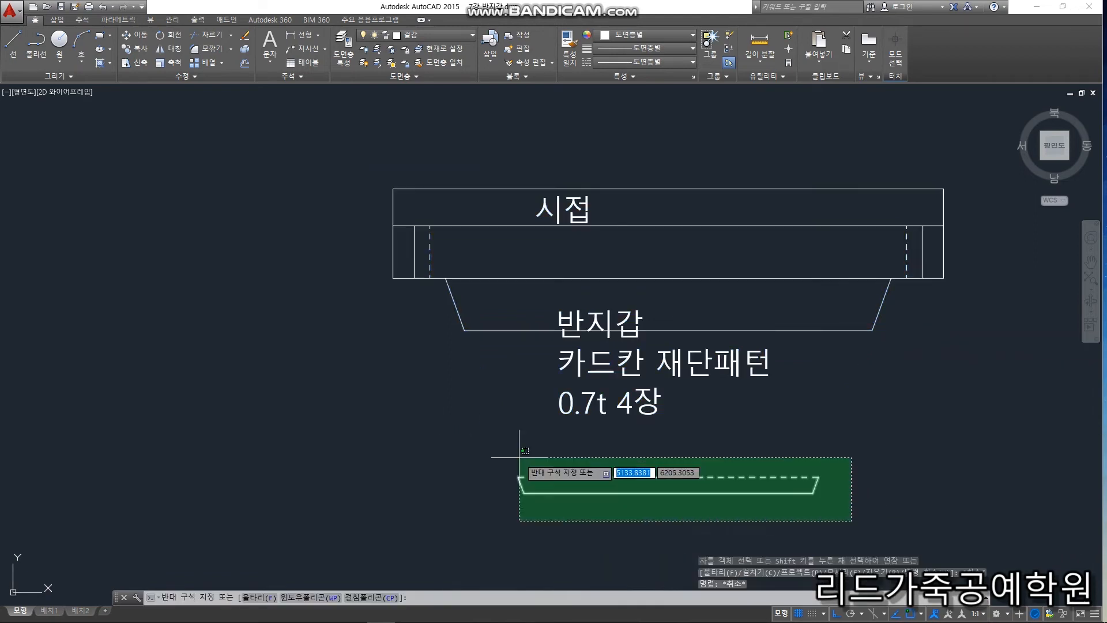
{"action": "left_click", "coordinate": [481, 430]}
{"action": "key", "text": "Delete"}
Set the text height of the shortened pocket's three-line label to 3
{"action": "left_click", "coordinate": [648, 408]}
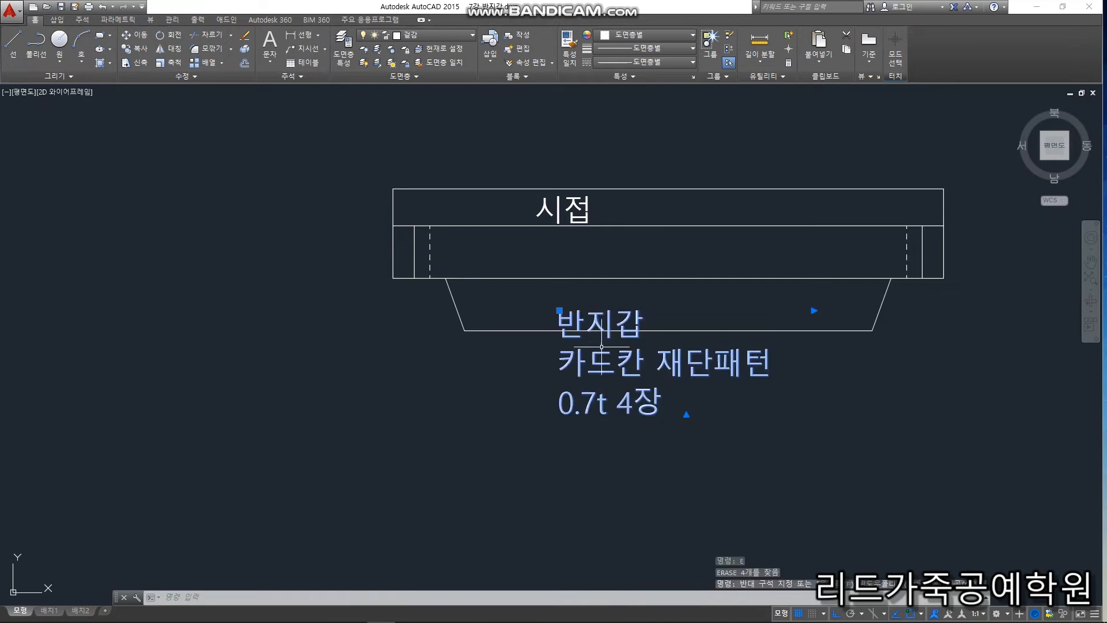
{"action": "double_click", "coordinate": [606, 316]}
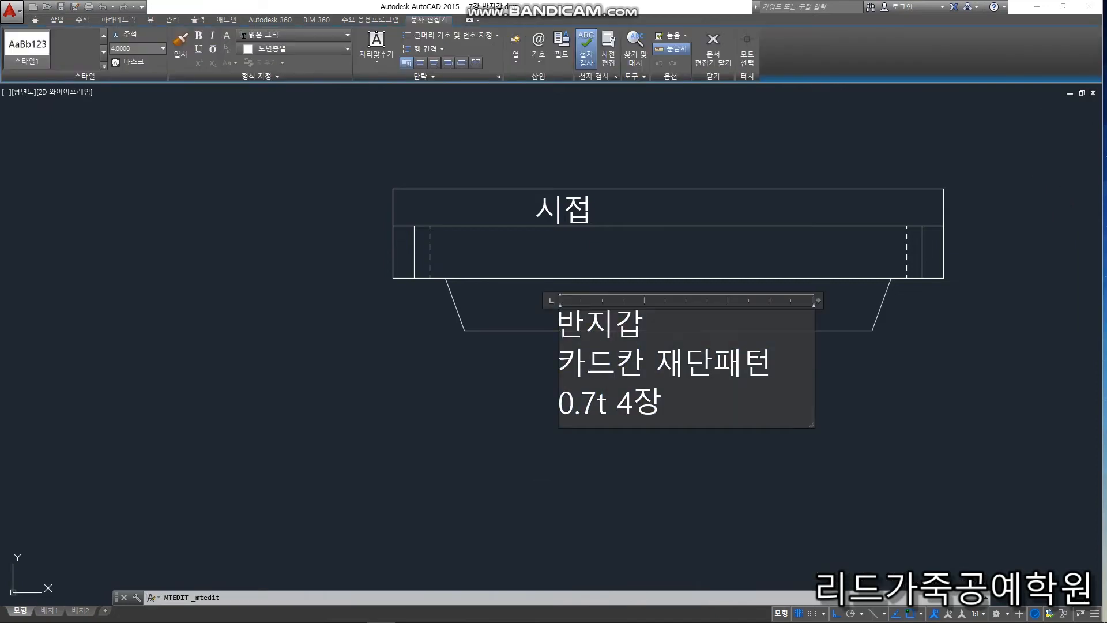
{"action": "key", "text": "ctrl+a"}
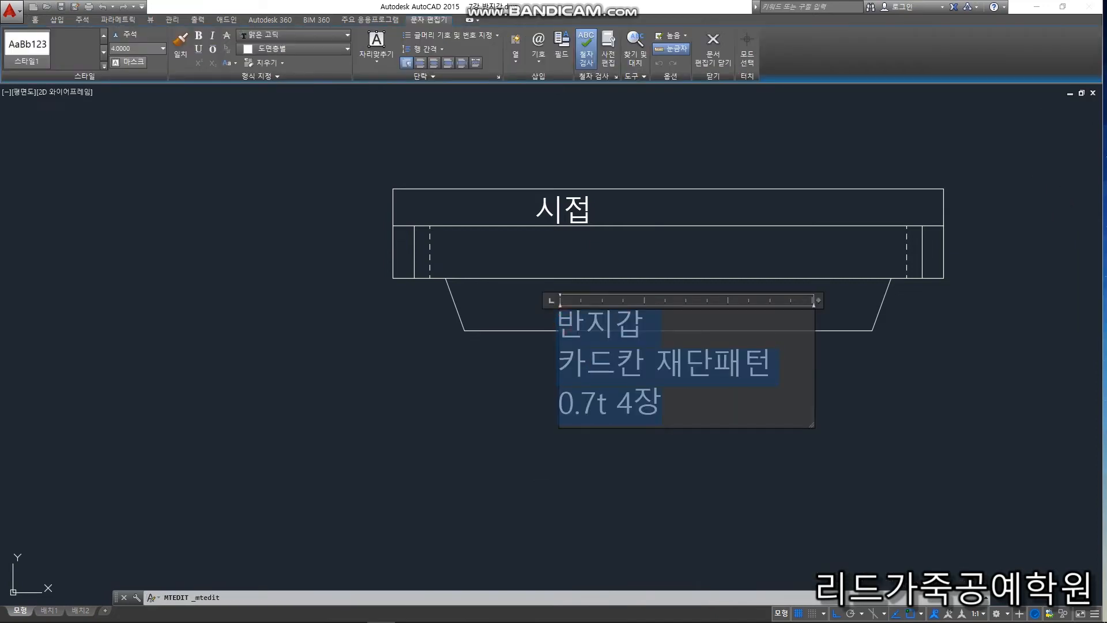
{"action": "type", "text": "3"}
{"action": "key", "text": "Return"}
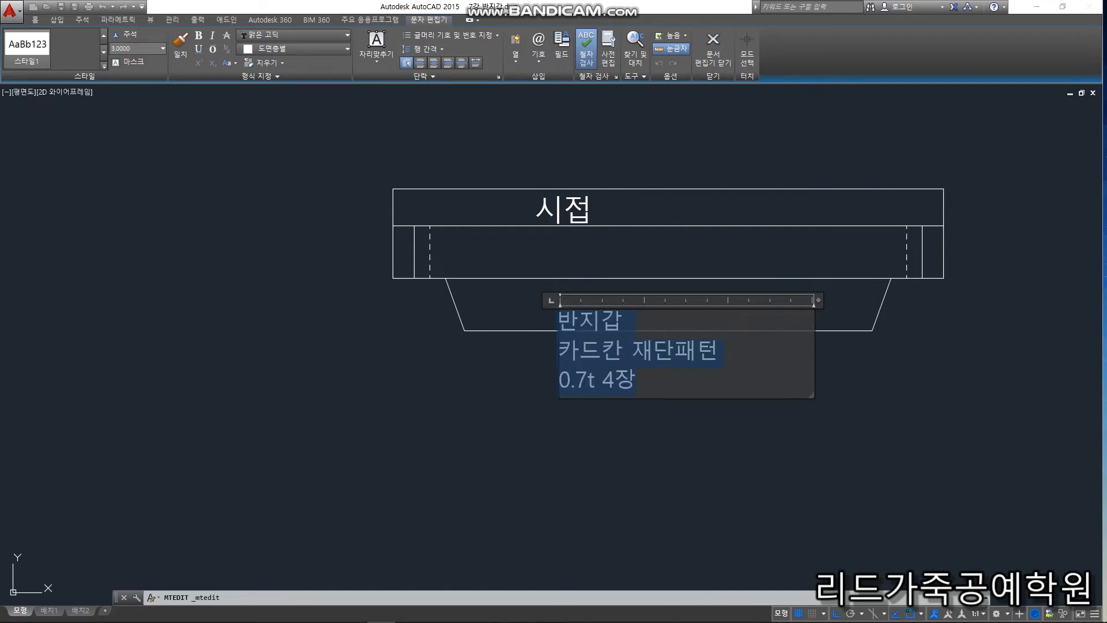
{"action": "left_click", "coordinate": [682, 406]}
{"action": "left_click", "coordinate": [676, 405]}
Move the shortened pocket's label straight up about 14 mm so it sits inside the piece
{"action": "left_click", "coordinate": [600, 358]}
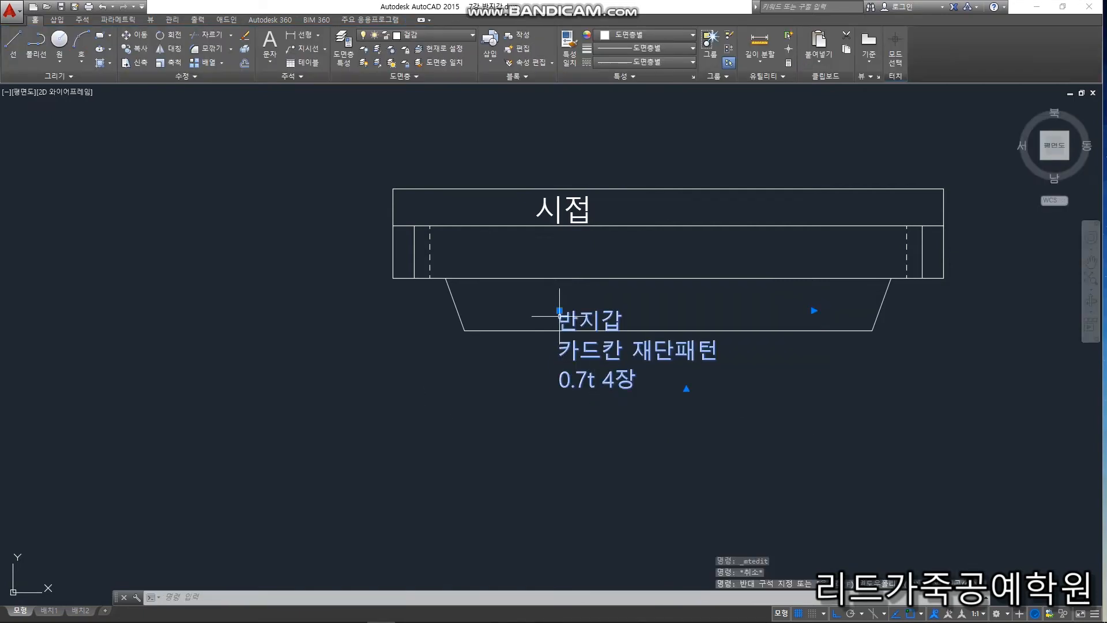
{"action": "left_click", "coordinate": [560, 312]}
{"action": "scroll", "coordinate": [550, 235], "scroll_direction": "up", "scroll_amount": 2}
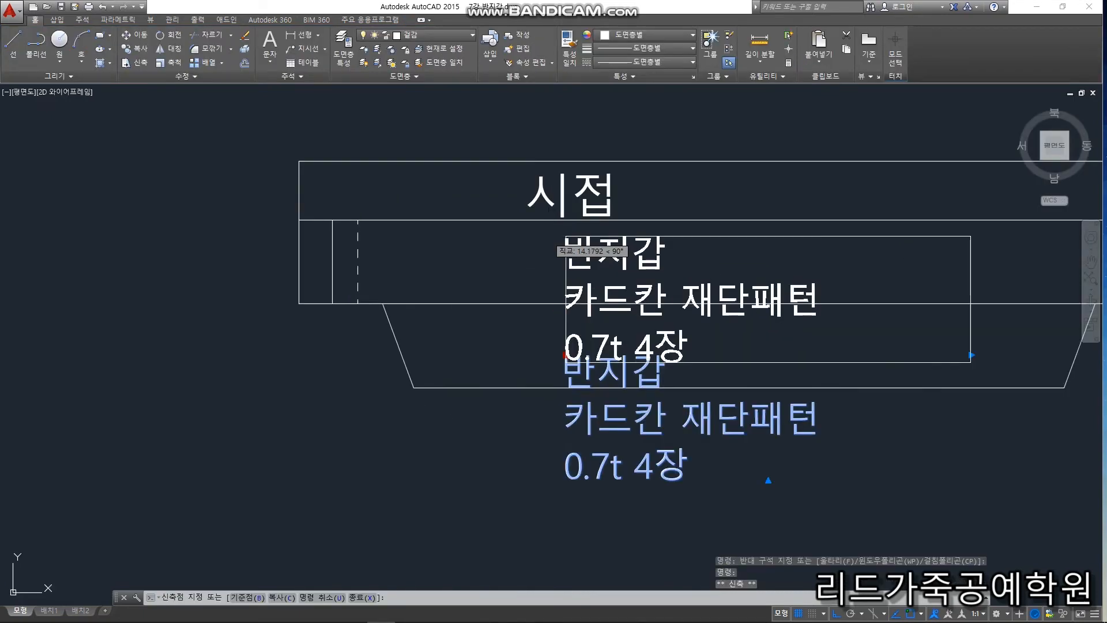
{"action": "left_click", "coordinate": [547, 236]}
{"action": "key", "text": "Escape"}
Delete the 83.0 height dimension from the copied base piece in the lower row
{"action": "scroll", "coordinate": [421, 343], "scroll_direction": "down", "scroll_amount": 3}
{"action": "middle_click_drag", "start_coordinate": [529, 352], "coordinate": [424, 354]}
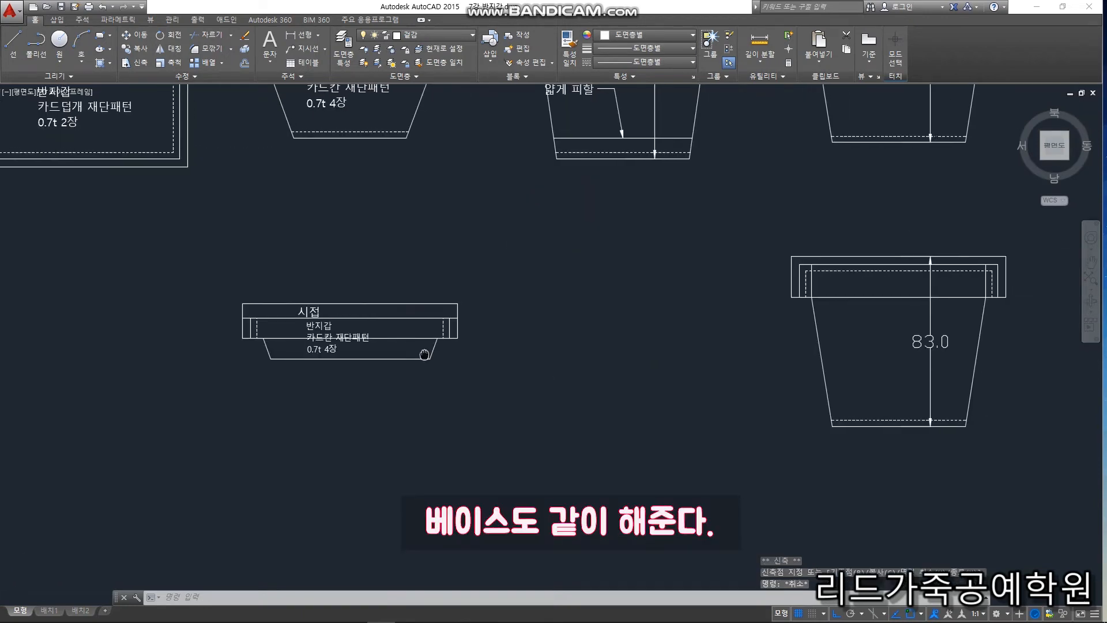
{"action": "left_click", "coordinate": [890, 331]}
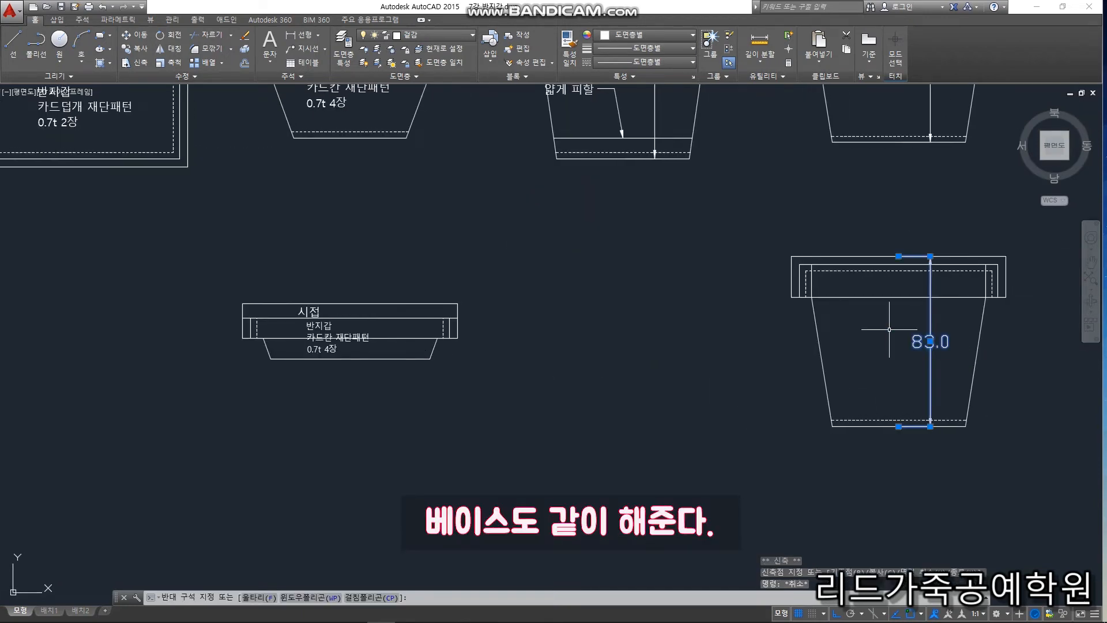
{"action": "key", "text": "Delete"}
{"action": "type", "text": "o"}
{"action": "key", "text": "space"}
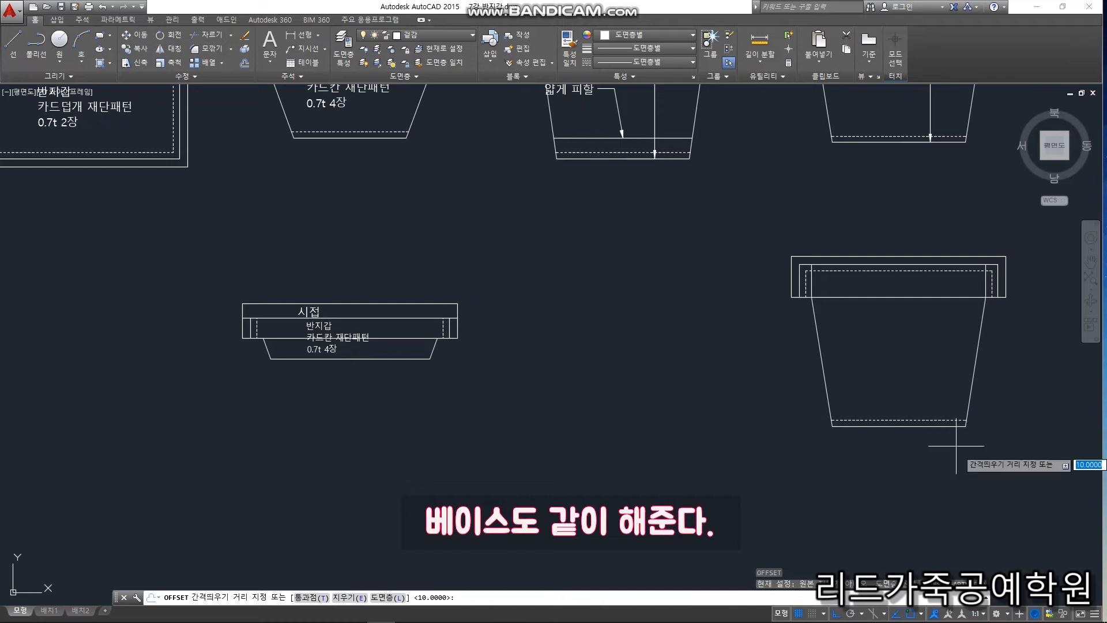
{"action": "key", "text": "Escape"}
{"action": "key", "text": "Escape"}
{"action": "key", "text": "Escape"}
Offset the copied base's shoulder line 10 mm downward
{"action": "type", "text": "o"}
{"action": "key", "text": "space"}
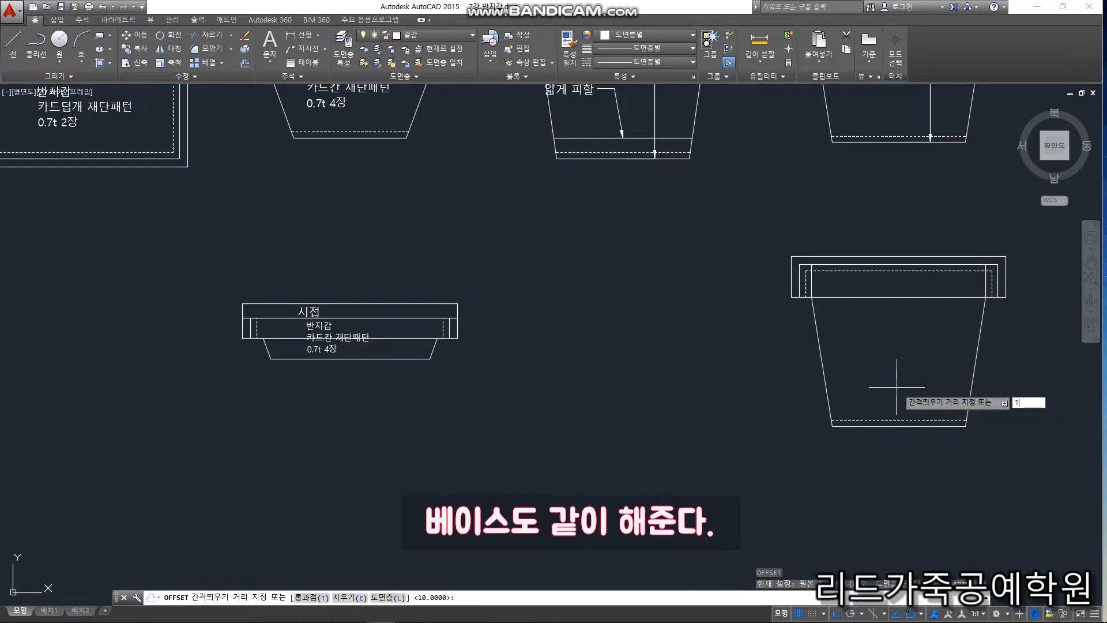
{"action": "key", "text": "space"}
{"action": "left_click", "coordinate": [903, 298]}
{"action": "left_click", "coordinate": [907, 326]}
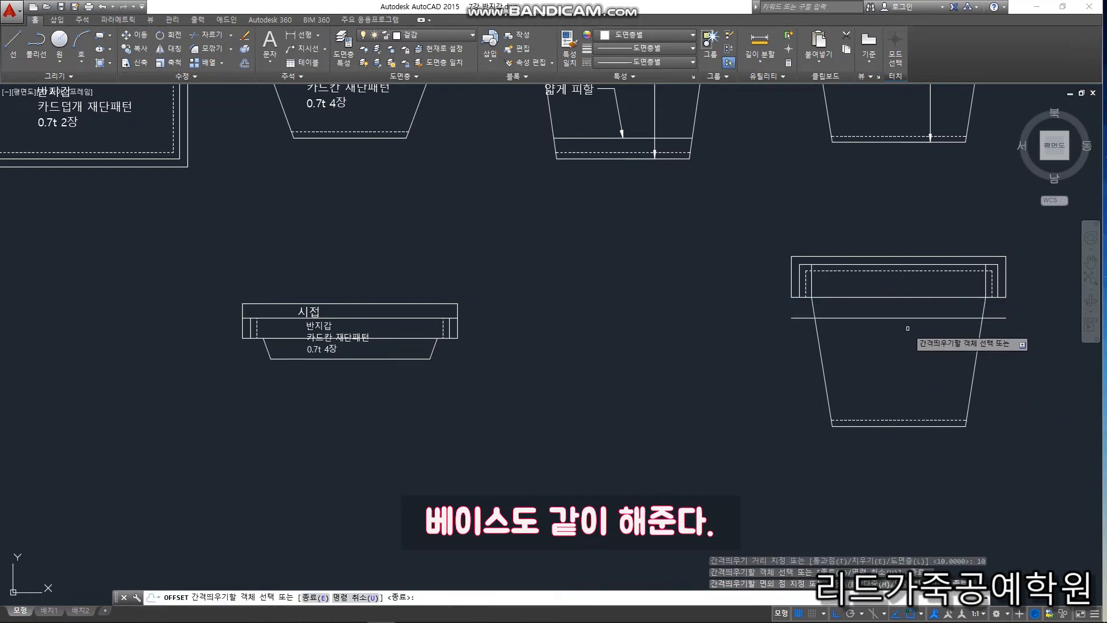
{"action": "key", "text": "Escape"}
Trim the copied base's slanted sides below the offset line and the line's overhanging ends
{"action": "scroll", "coordinate": [840, 333], "scroll_direction": "down", "scroll_amount": 2}
{"action": "scroll", "coordinate": [922, 330], "scroll_direction": "up", "scroll_amount": 4}
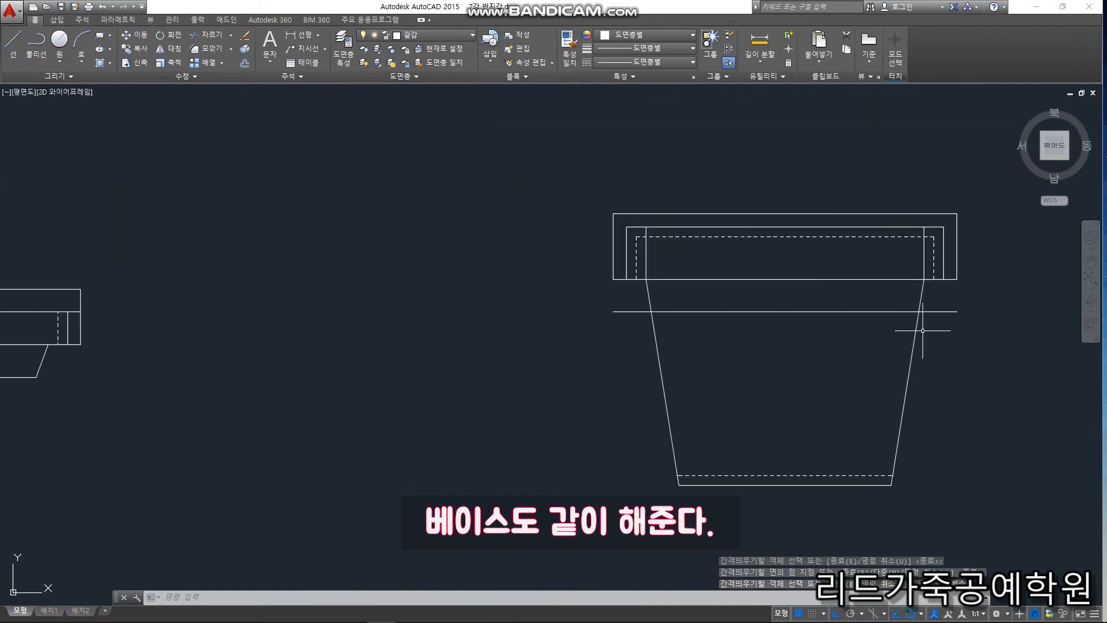
{"action": "left_click", "coordinate": [994, 526]}
{"action": "left_click", "coordinate": [552, 149]}
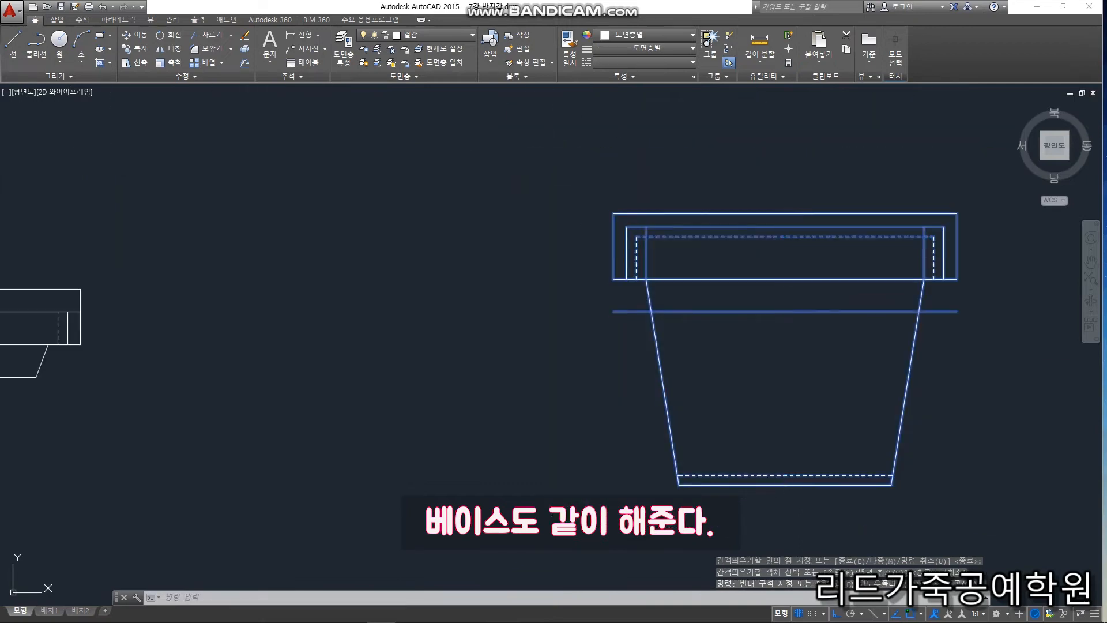
{"action": "type", "text": "tr"}
{"action": "key", "text": "space"}
{"action": "left_click", "coordinate": [631, 312]}
{"action": "left_click", "coordinate": [950, 431]}
{"action": "left_click", "coordinate": [657, 392]}
{"action": "left_click", "coordinate": [956, 353]}
{"action": "left_click", "coordinate": [929, 300]}
{"action": "key", "text": "space"}
Erase the leftover solid bottom edge and dashed stitch line below the shortened base
{"action": "left_click", "coordinate": [938, 493]}
{"action": "left_click", "coordinate": [631, 411]}
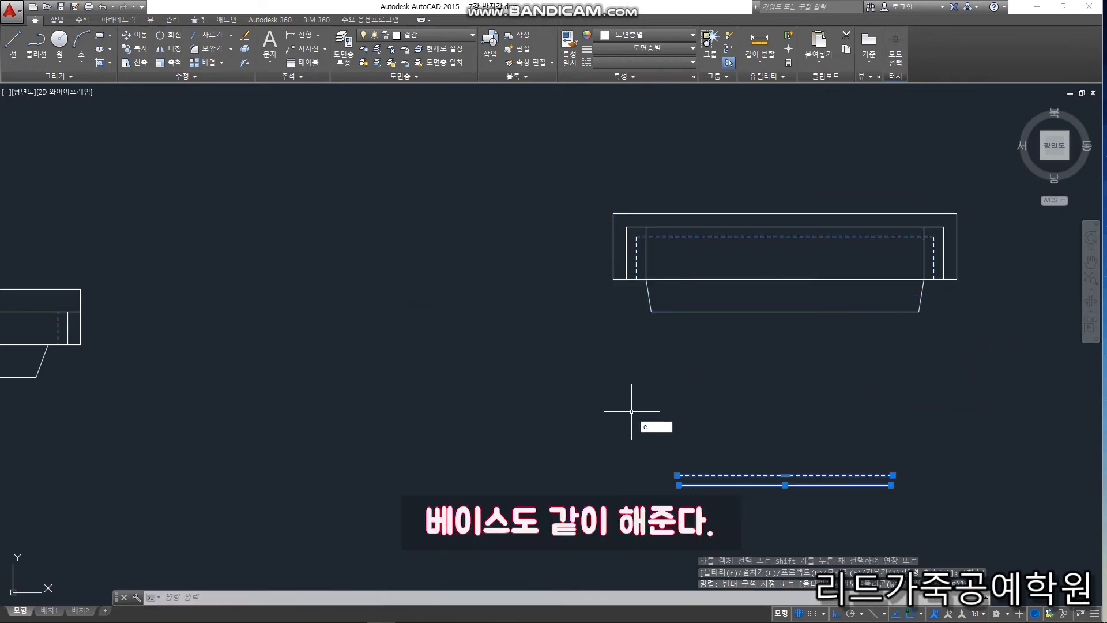
{"action": "type", "text": "e"}
{"action": "key", "text": "space"}
Move the shortened base horizontally about 136 mm toward the shortened pocket
{"action": "left_click", "coordinate": [969, 375]}
{"action": "left_click", "coordinate": [586, 173]}
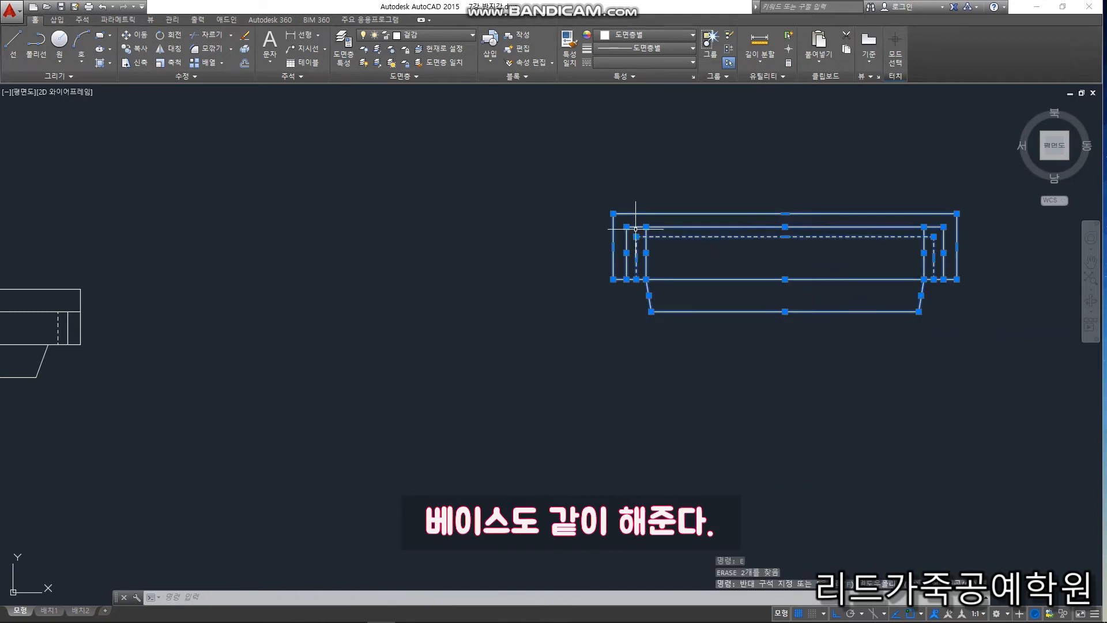
{"action": "type", "text": "m"}
{"action": "key", "text": "space"}
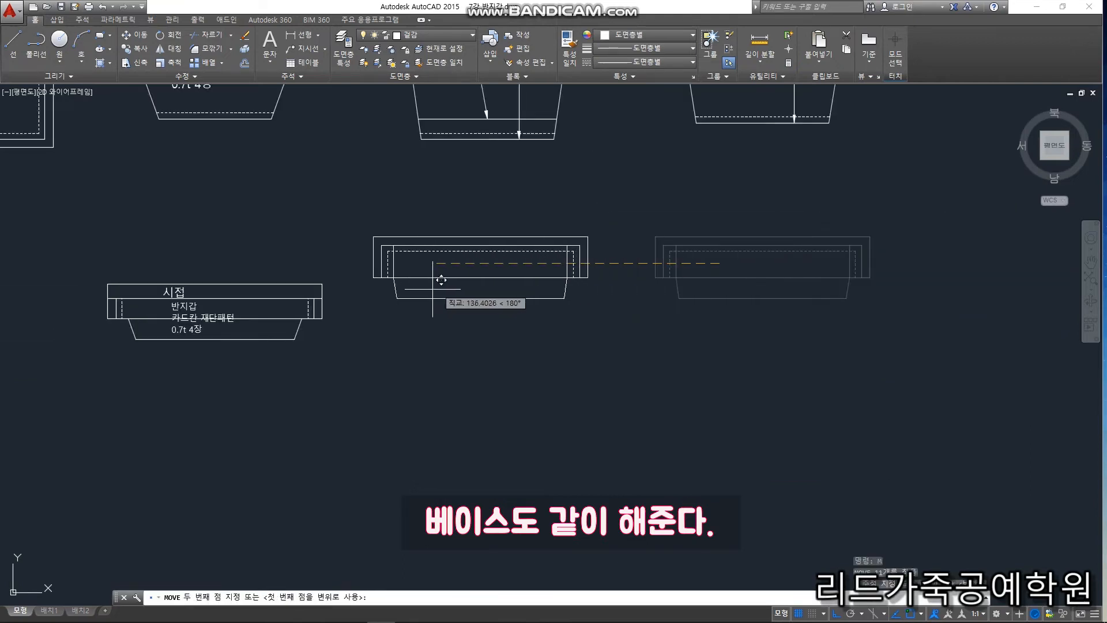
{"action": "left_click", "coordinate": [439, 265]}
Copy the shortened pocket's label and paste it inside the shortened base piece
{"action": "scroll", "coordinate": [98, 311], "scroll_direction": "up", "scroll_amount": 2}
{"action": "scroll", "coordinate": [98, 310], "scroll_direction": "up", "scroll_amount": 3}
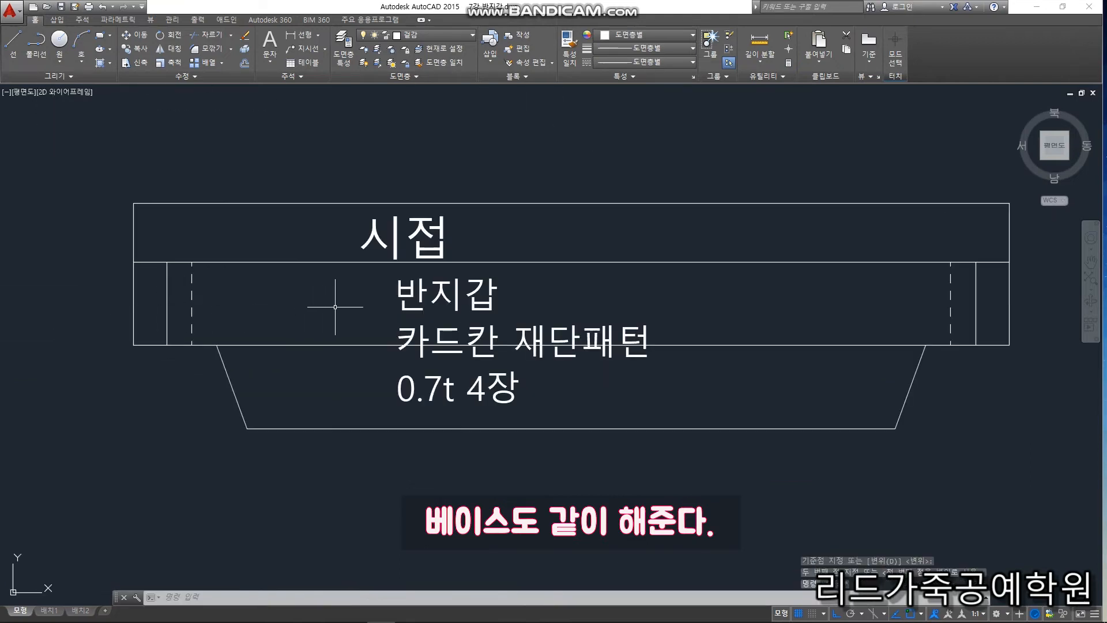
{"action": "left_click", "coordinate": [455, 308]}
{"action": "key", "text": "ctrl+c"}
{"action": "key", "text": "ctrl+v"}
{"action": "scroll", "coordinate": [412, 285], "scroll_direction": "down", "scroll_amount": 4}
{"action": "scroll", "coordinate": [542, 312], "scroll_direction": "up", "scroll_amount": 5}
{"action": "left_click", "coordinate": [595, 381]}
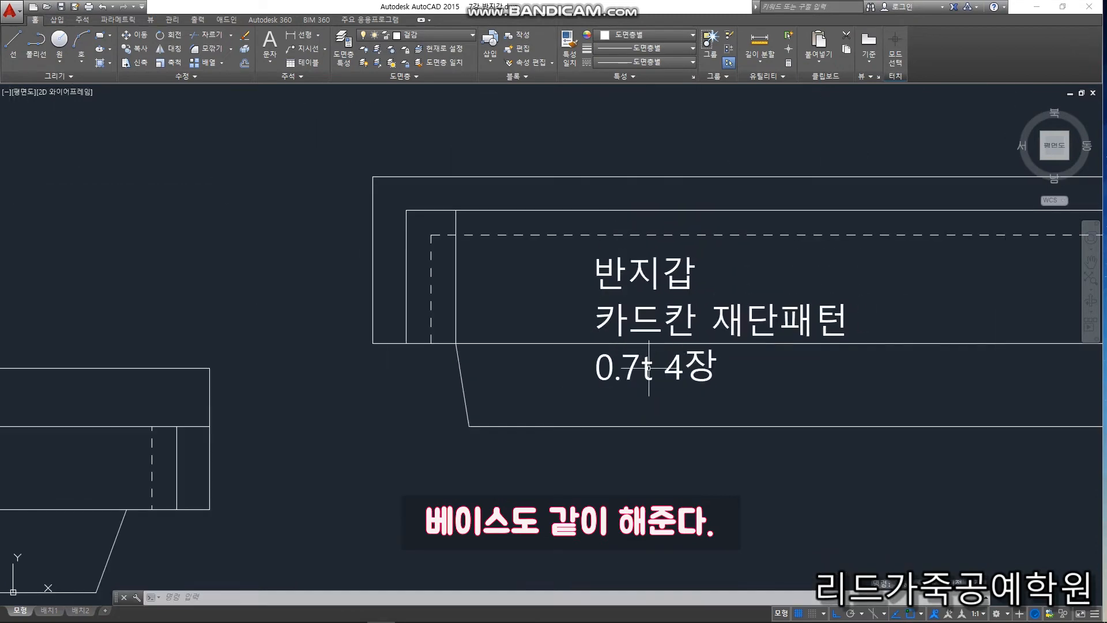
Change the second line of the shortened base's label to "카드칸 베이스 재단패턴"
{"action": "left_click", "coordinate": [691, 316]}
{"action": "double_click", "coordinate": [691, 316]}
{"action": "type", "text": "qp"}
{"action": "key", "text": "BackSpace"}
{"action": "key", "text": "BackSpace"}
{"action": "type", "text": "베이스"}
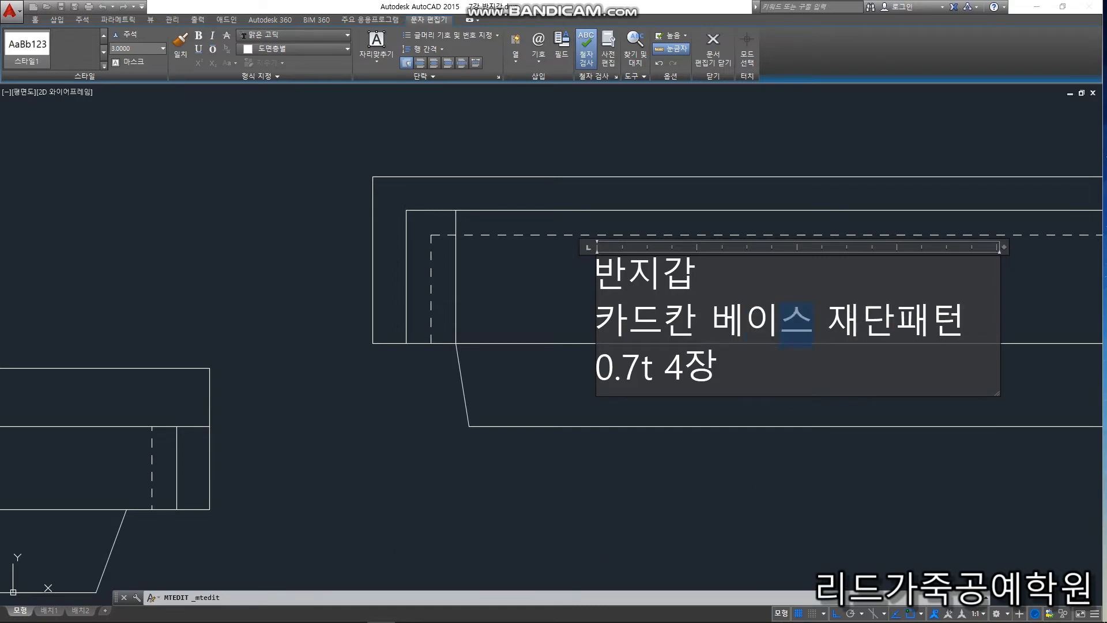
{"action": "left_click", "coordinate": [655, 432]}
Copy the shortened base's label and paste it inside the upper base piece with the 83.0 dimension
{"action": "left_click", "coordinate": [659, 289]}
{"action": "scroll", "coordinate": [659, 288], "scroll_direction": "down", "scroll_amount": 5}
{"action": "key", "text": "ctrl+c"}
{"action": "key", "text": "ctrl+v"}
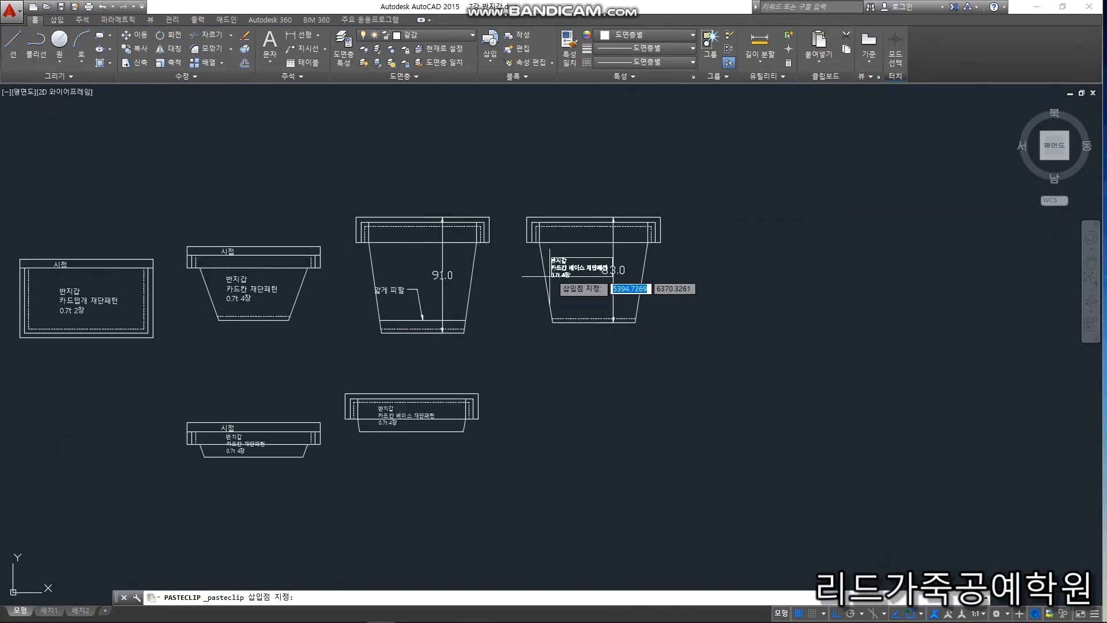
{"action": "scroll", "coordinate": [553, 273], "scroll_direction": "up", "scroll_amount": 4}
{"action": "left_click", "coordinate": [555, 264]}
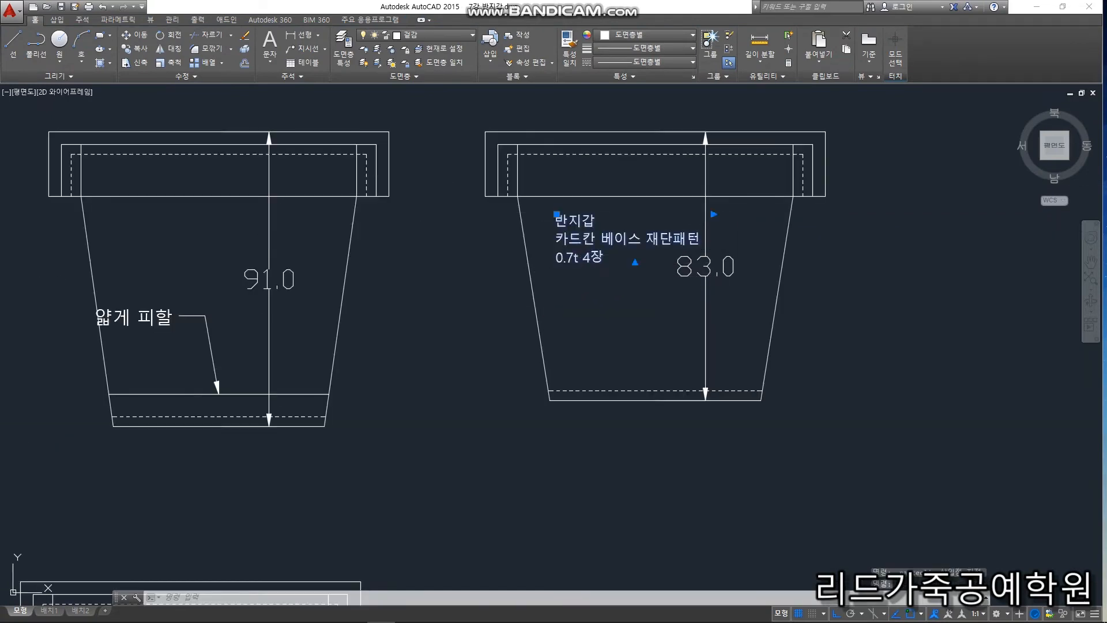
Change the thickness and quantity line to "0.7t 2장" in the labels of the 83.0 base pattern and the short base pattern below
{"action": "double_click", "coordinate": [594, 256]}
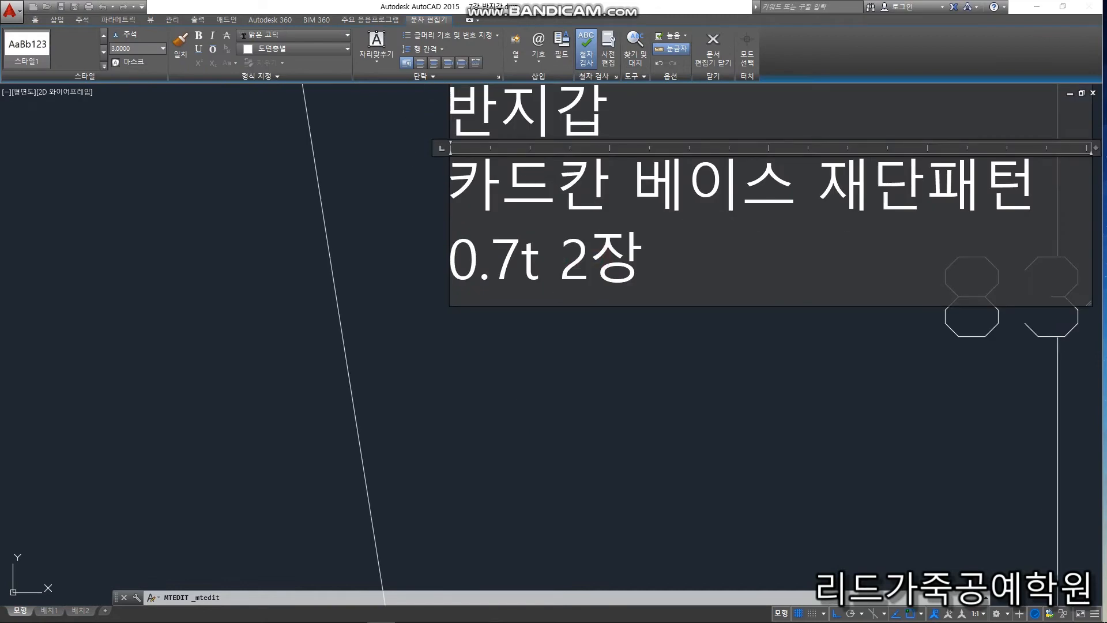
{"action": "left_click", "coordinate": [588, 443]}
{"action": "scroll", "coordinate": [588, 337], "scroll_direction": "down", "scroll_amount": 3}
{"action": "middle_click_drag", "start_coordinate": [588, 336], "coordinate": [730, 294]}
{"action": "scroll", "coordinate": [730, 294], "scroll_direction": "down", "scroll_amount": 4}
{"action": "middle_click_drag", "start_coordinate": [553, 422], "coordinate": [619, 245]}
{"action": "scroll", "coordinate": [547, 504], "scroll_direction": "up", "scroll_amount": 3}
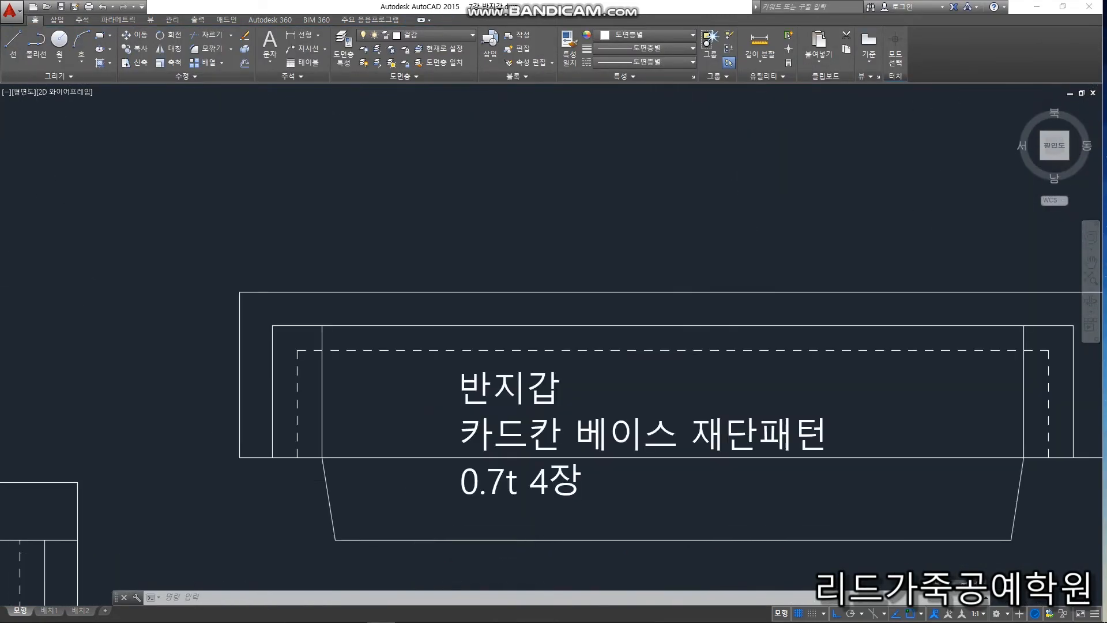
{"action": "double_click", "coordinate": [547, 479]}
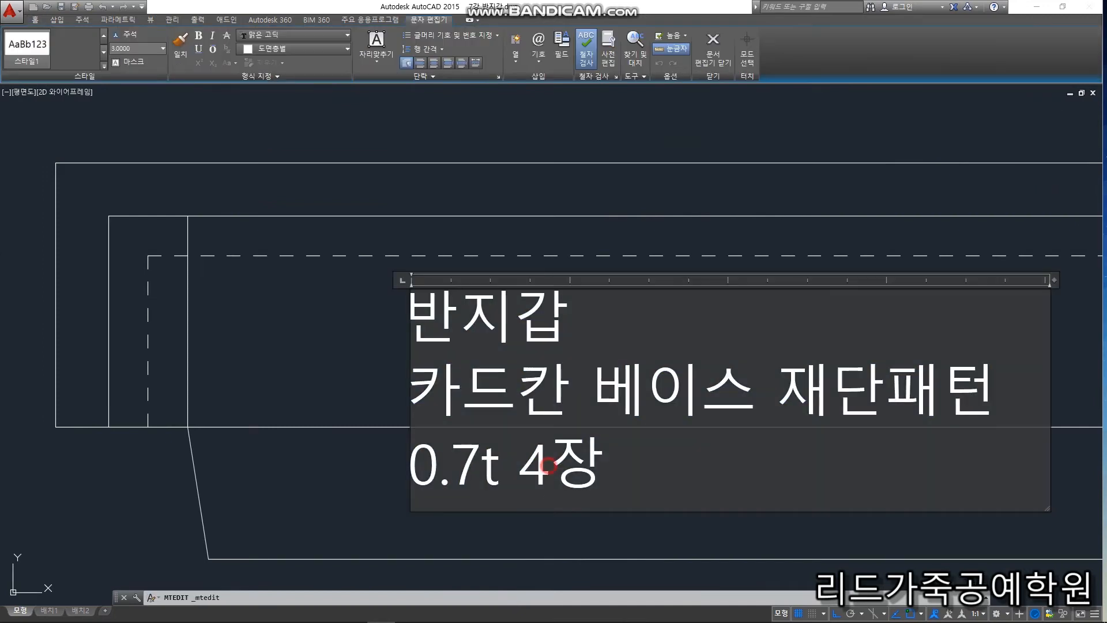
{"action": "left_click", "coordinate": [329, 494]}
Move the short card slot base pattern, with its label and 10.0 dimension, farther right to free up drawing space
{"action": "middle_click_drag", "start_coordinate": [330, 495], "coordinate": [688, 379]}
{"action": "scroll", "coordinate": [576, 385], "scroll_direction": "down", "scroll_amount": 6}
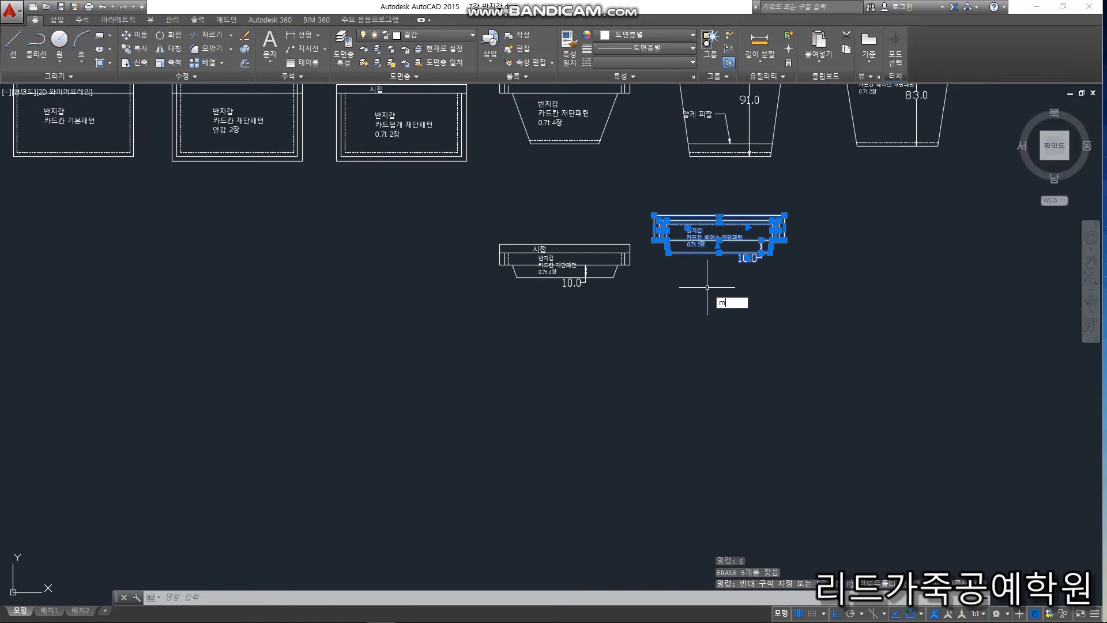
{"action": "key", "text": "Return"}
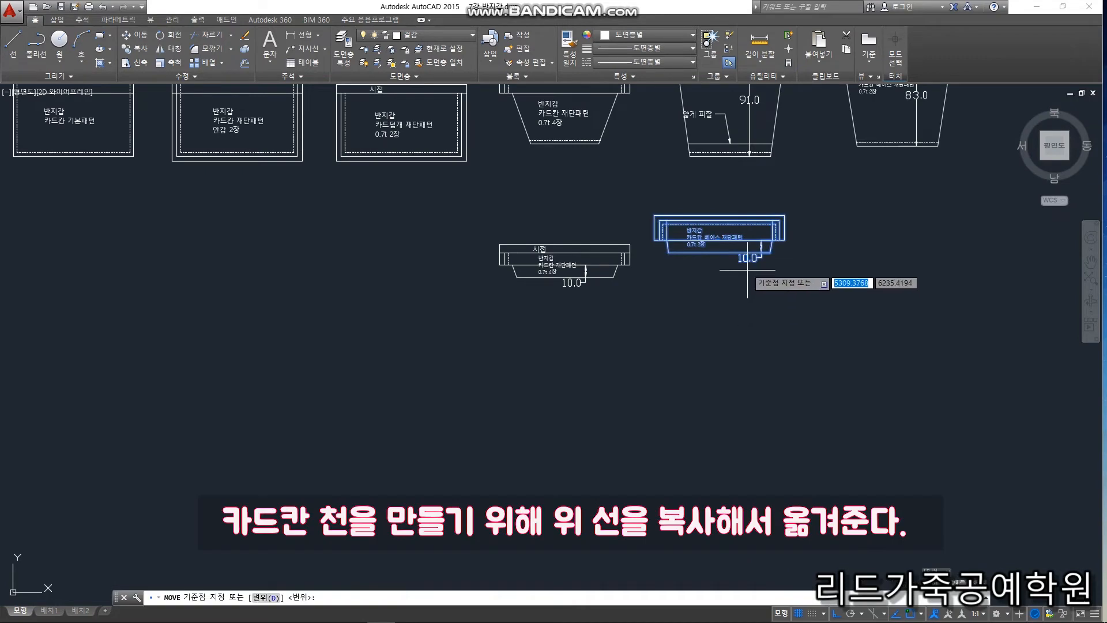
{"action": "left_click", "coordinate": [707, 287]}
{"action": "left_click", "coordinate": [966, 286]}
{"action": "key", "text": "Escape"}
Copy the lower line of the 시접 strip into the empty space between the two short patterns
{"action": "scroll", "coordinate": [593, 227], "scroll_direction": "up", "scroll_amount": 6}
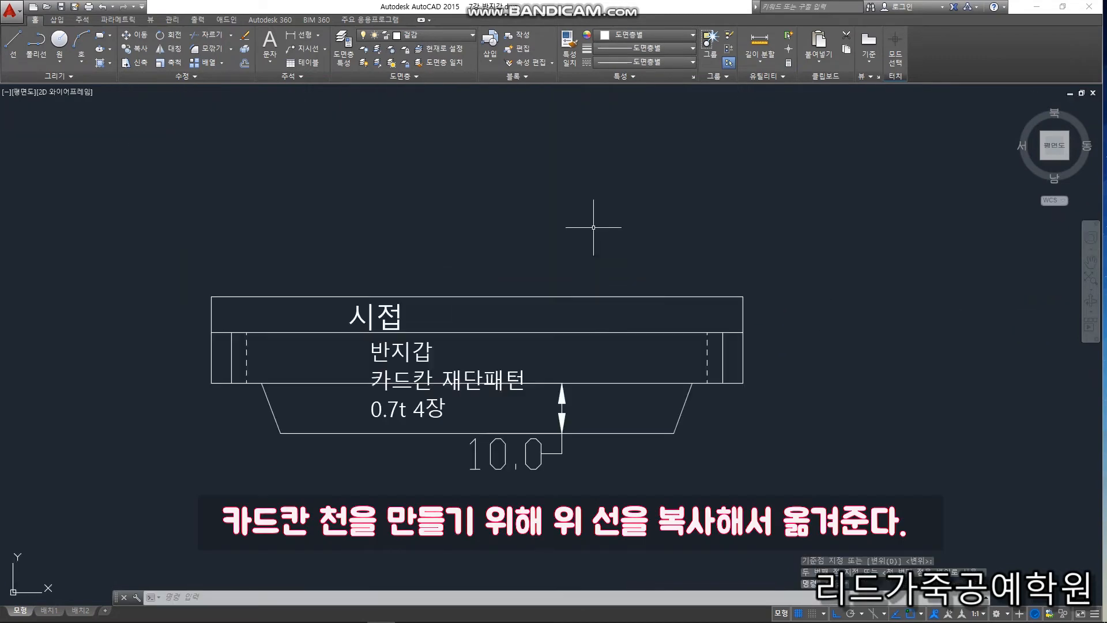
{"action": "left_click", "coordinate": [735, 338]}
{"action": "left_click", "coordinate": [546, 312]}
{"action": "type", "text": "c"}
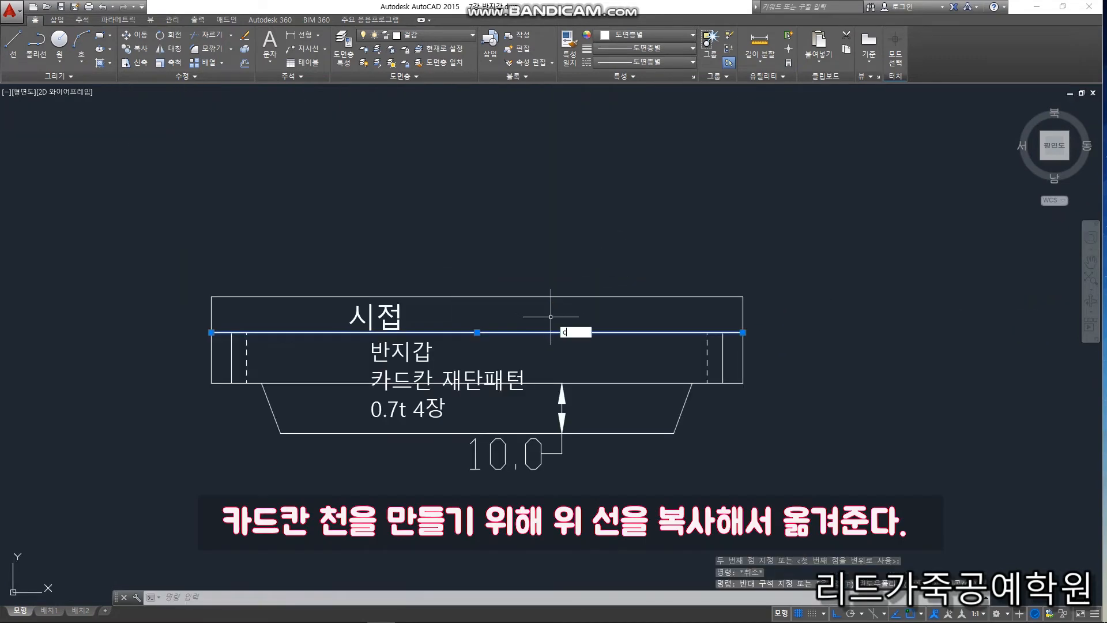
{"action": "type", "text": "o"}
{"action": "key", "text": "Return"}
{"action": "left_click", "coordinate": [546, 329]}
{"action": "scroll", "coordinate": [473, 315], "scroll_direction": "down", "scroll_amount": 4}
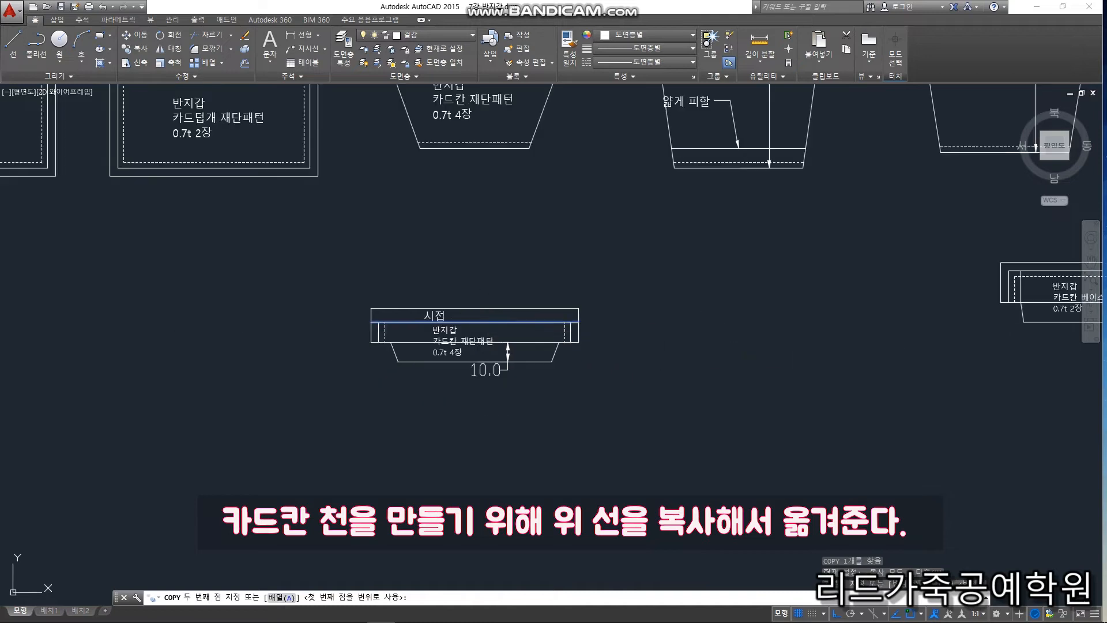
{"action": "left_click", "coordinate": [809, 339]}
{"action": "key", "text": "Escape"}
{"action": "key", "text": "Escape"}
Copy the new horizontal line 45 mm straight down
{"action": "left_click", "coordinate": [803, 354]}
{"action": "left_click", "coordinate": [746, 276]}
{"action": "type", "text": "c"}
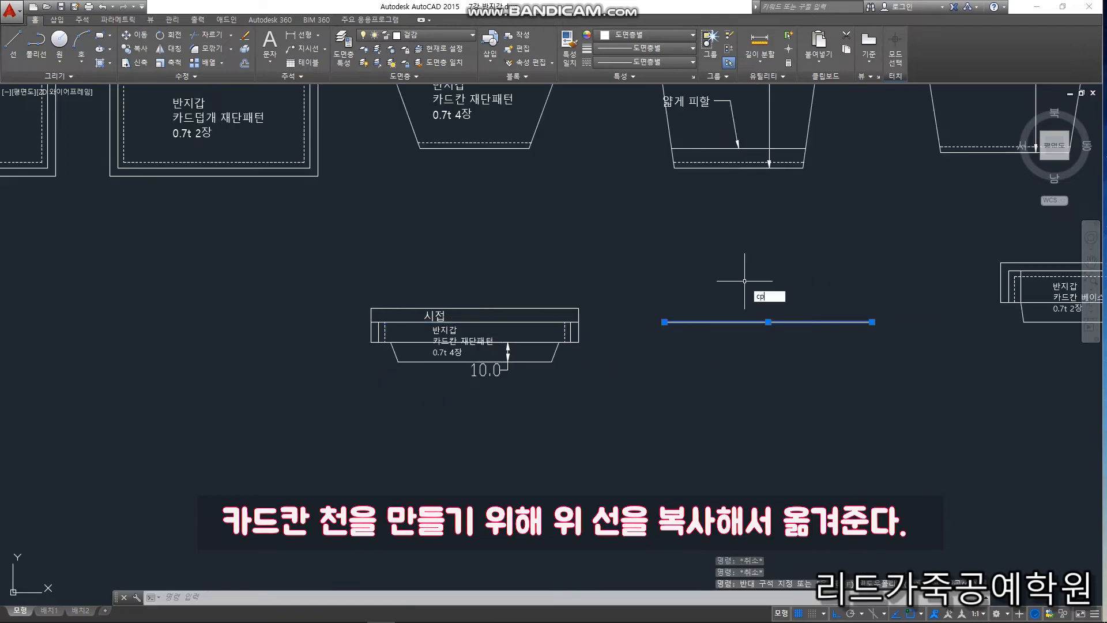
{"action": "type", "text": "p"}
{"action": "key", "text": "Return"}
{"action": "left_click", "coordinate": [769, 317]}
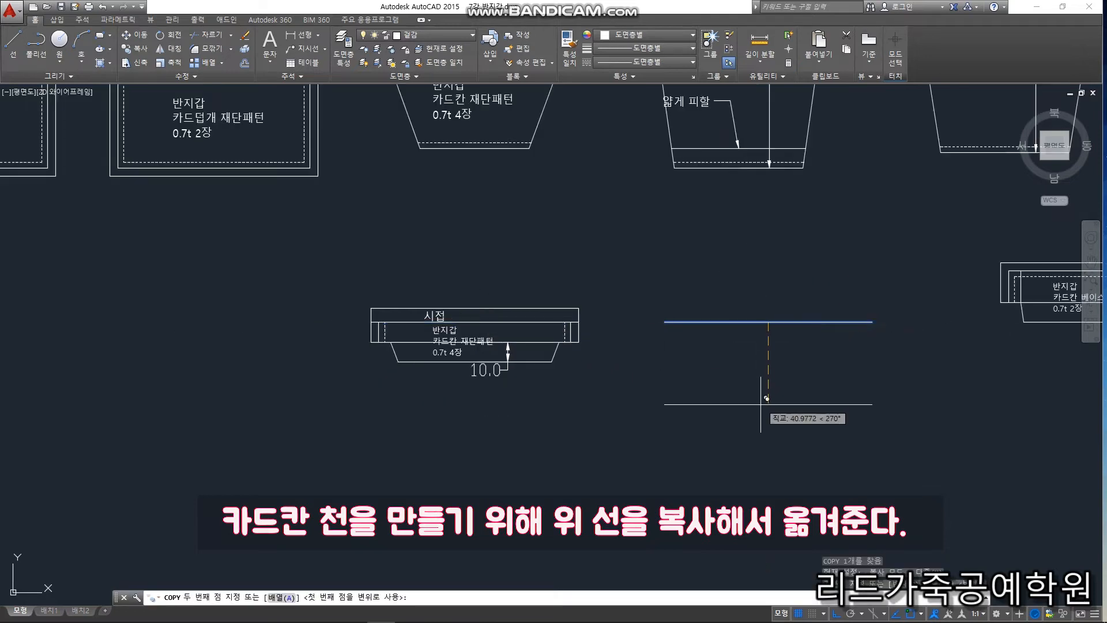
{"action": "type", "text": "45"}
{"action": "key", "text": "Return"}
{"action": "key", "text": "Return"}
Add a vertical linear dimension between the two new horizontal lines
{"action": "scroll", "coordinate": [596, 371], "scroll_direction": "down", "scroll_amount": 2}
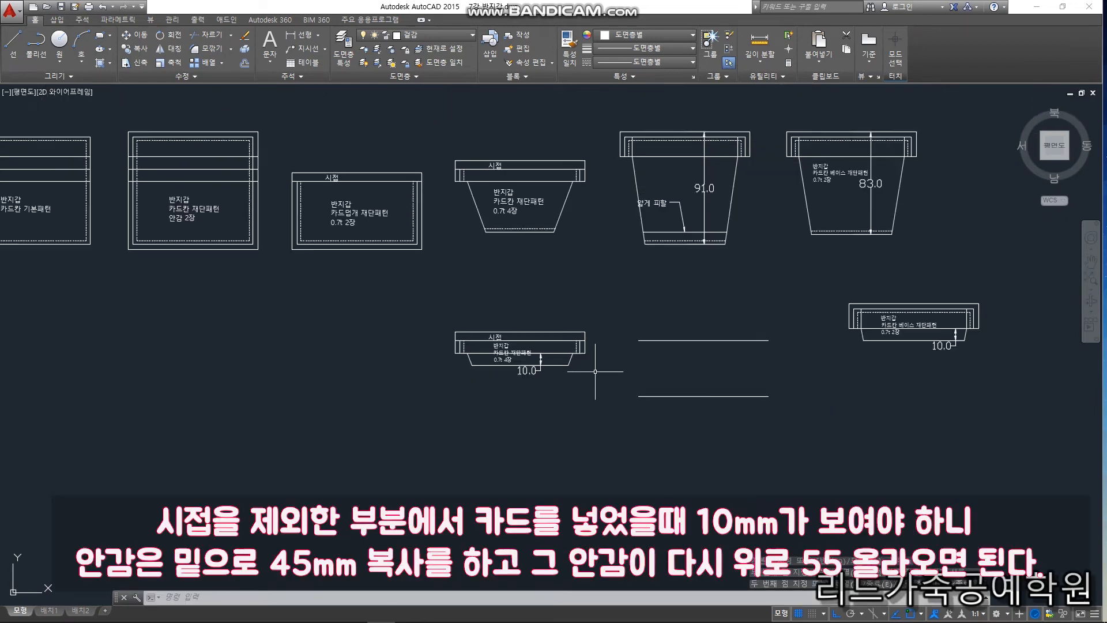
{"action": "middle_click_drag", "start_coordinate": [718, 380], "coordinate": [624, 378]}
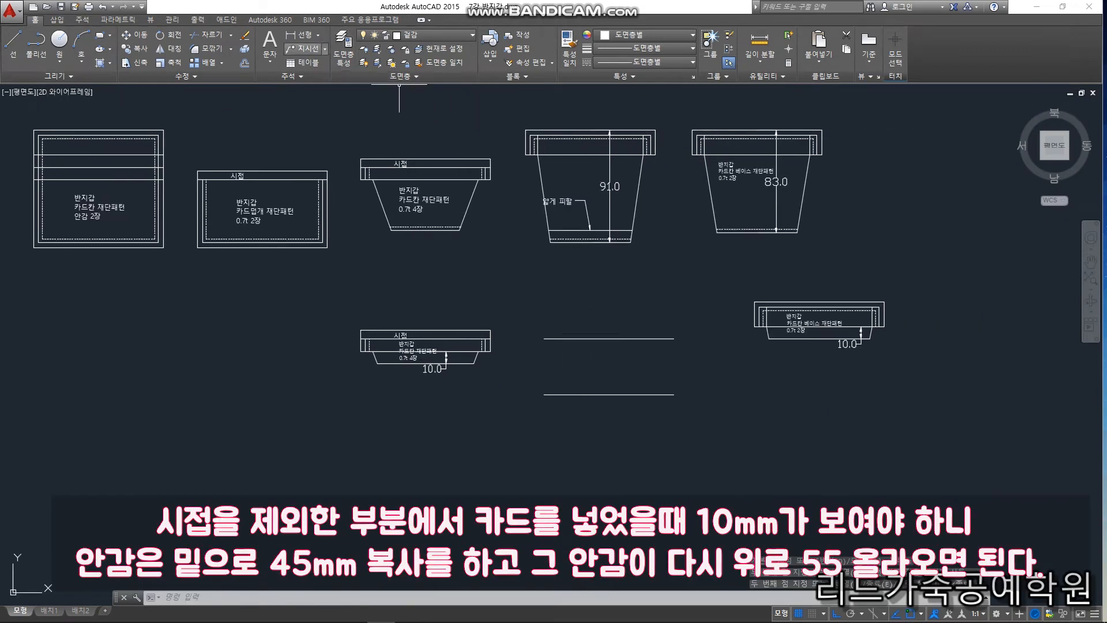
{"action": "left_click", "coordinate": [301, 35]}
{"action": "scroll", "coordinate": [615, 378], "scroll_direction": "up", "scroll_amount": 2}
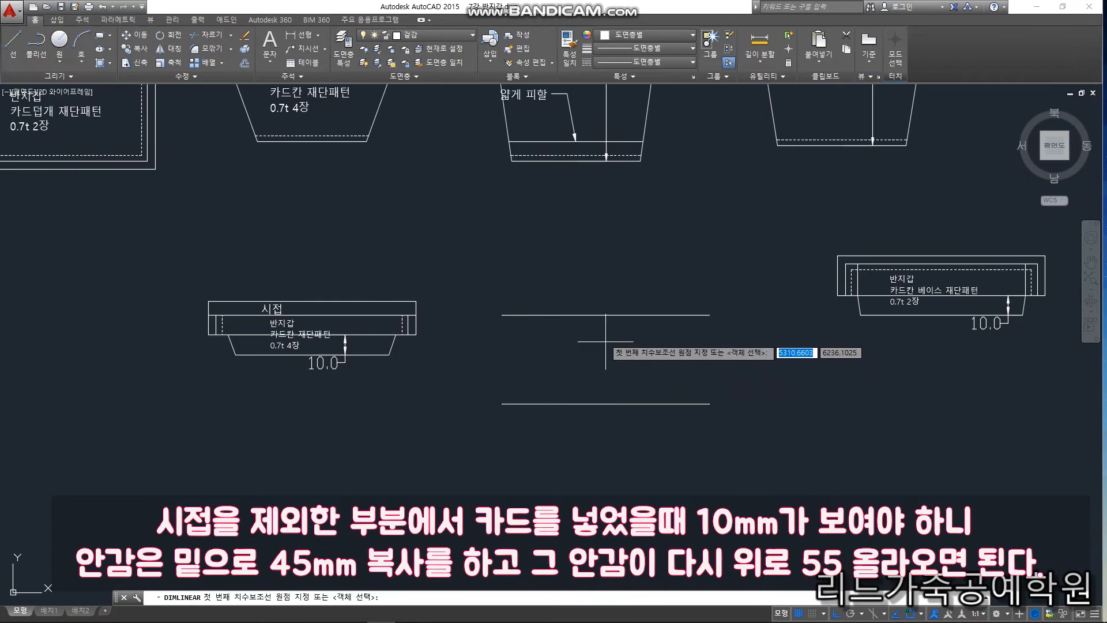
{"action": "left_click", "coordinate": [598, 315]}
{"action": "left_click", "coordinate": [601, 405]}
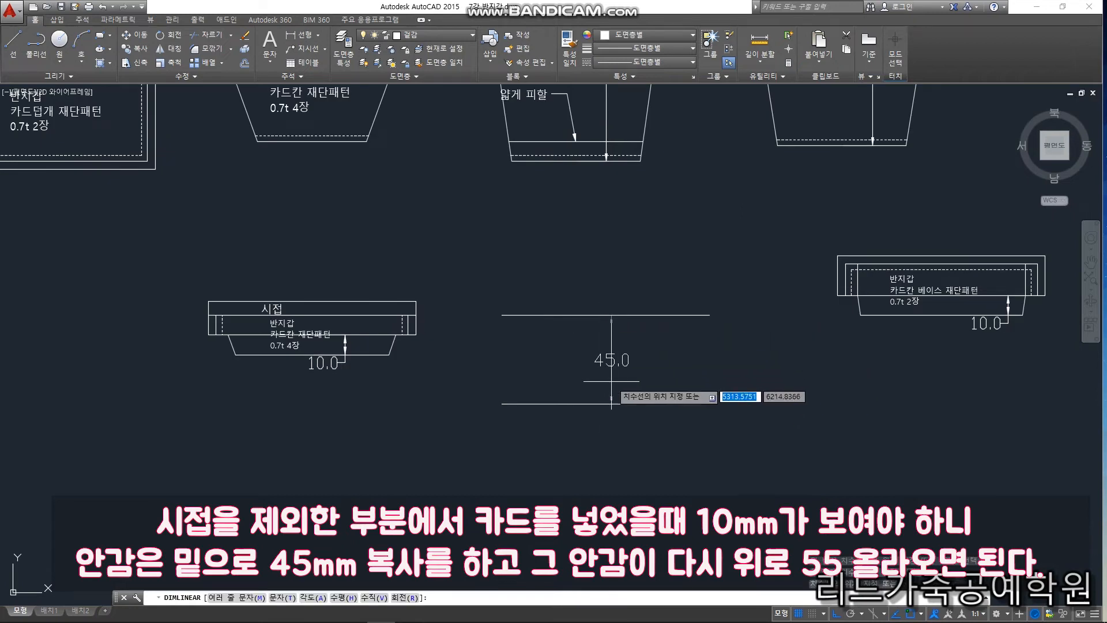
{"action": "scroll", "coordinate": [613, 378], "scroll_direction": "up", "scroll_amount": 4}
{"action": "left_click", "coordinate": [642, 378]}
{"action": "scroll", "coordinate": [681, 355], "scroll_direction": "down", "scroll_amount": 4}
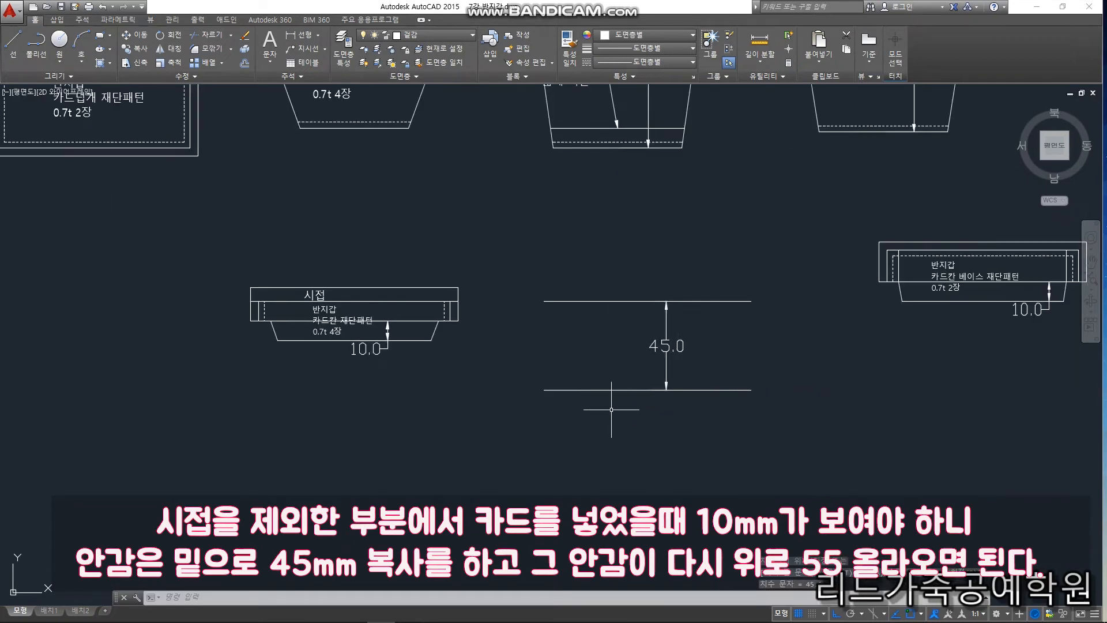
Copy the lower horizontal line 55 mm straight down
{"action": "left_click", "coordinate": [596, 392]}
{"action": "type", "text": "co"}
{"action": "key", "text": "Return"}
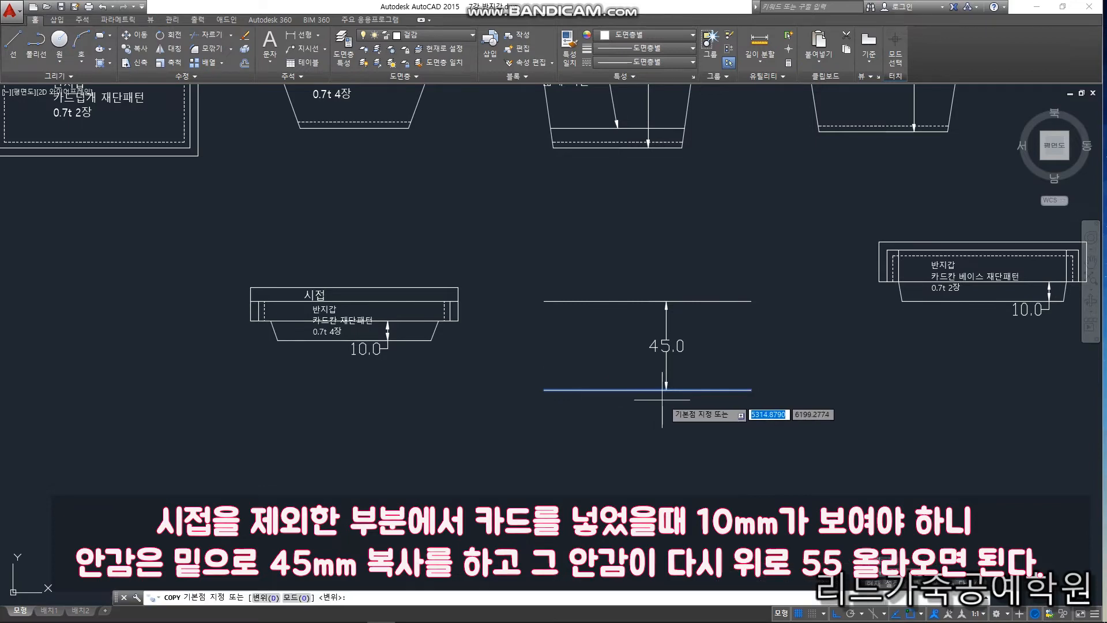
{"action": "left_click", "coordinate": [648, 390]}
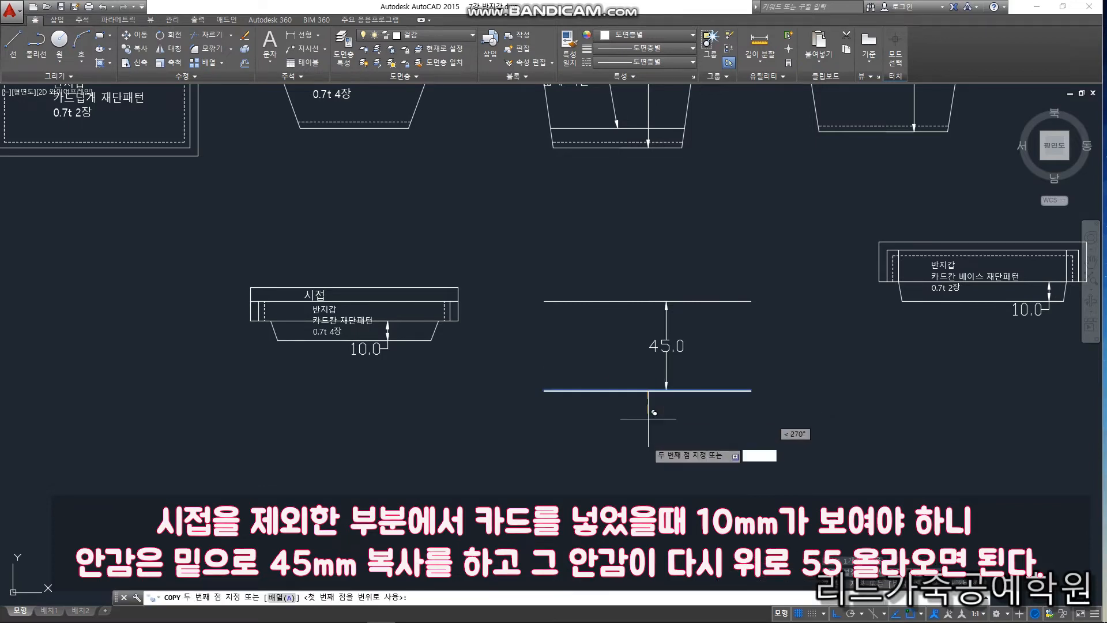
{"action": "key", "text": "Return"}
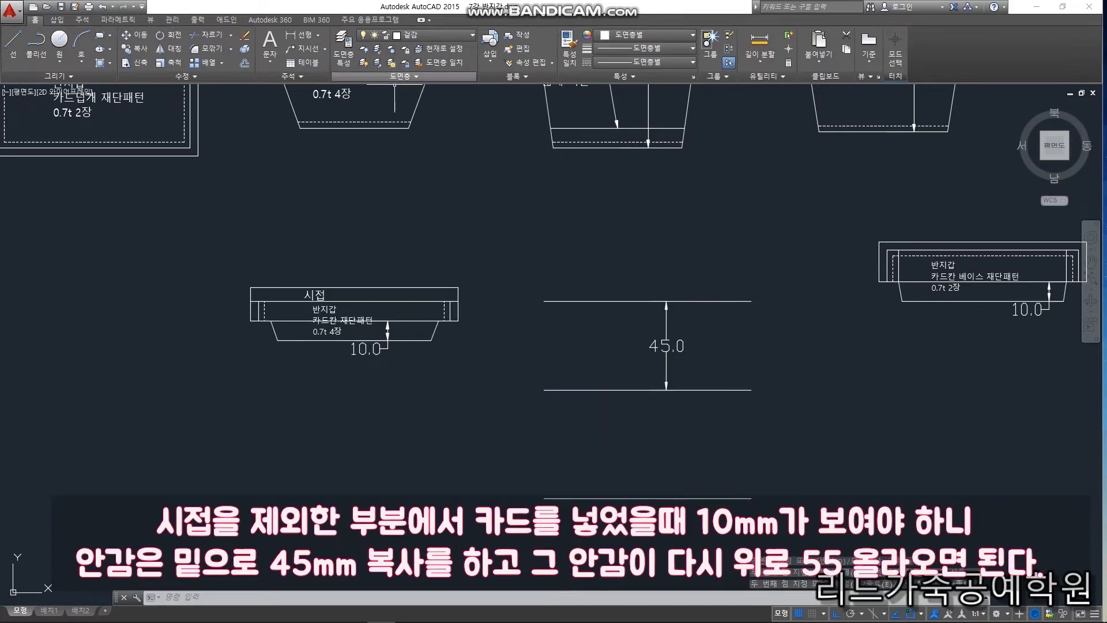
Add a vertical linear dimension between the middle and bottom lines, aligned with the 45.0 dimension
{"action": "left_click", "coordinate": [297, 35]}
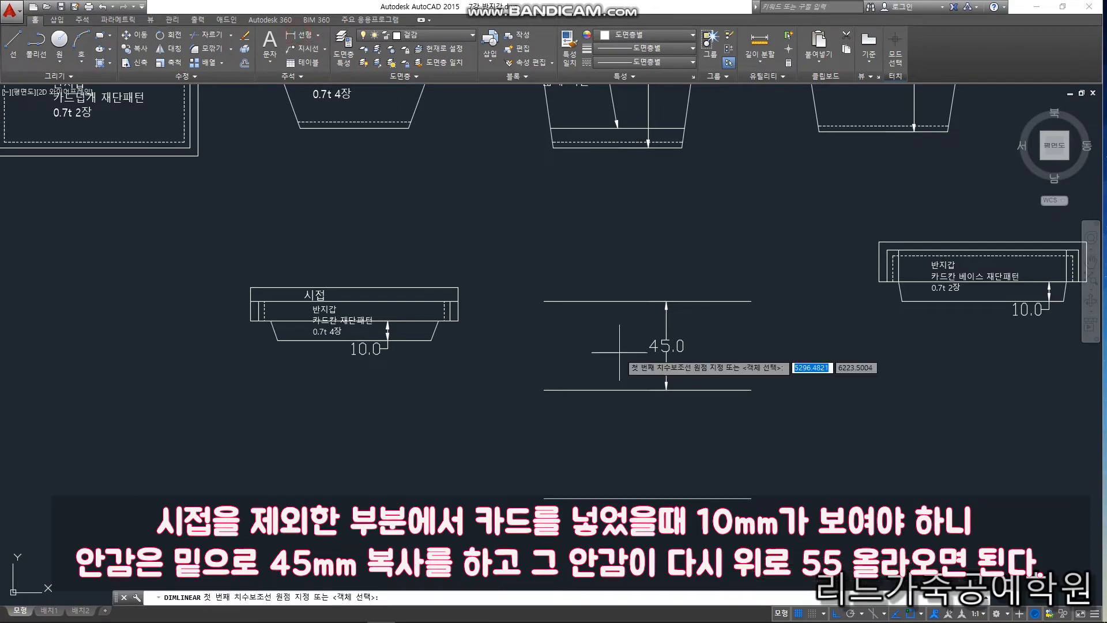
{"action": "left_click", "coordinate": [647, 390]}
{"action": "left_click", "coordinate": [648, 498]}
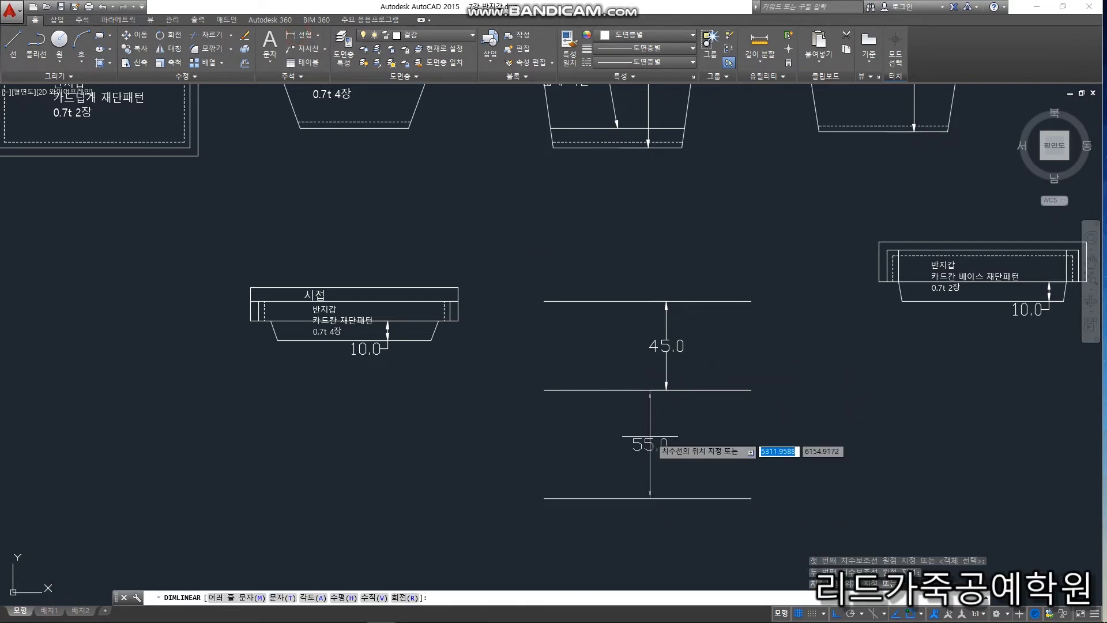
{"action": "left_click", "coordinate": [667, 390]}
{"action": "key", "text": "Escape"}
{"action": "scroll", "coordinate": [597, 332], "scroll_direction": "down", "scroll_amount": 2}
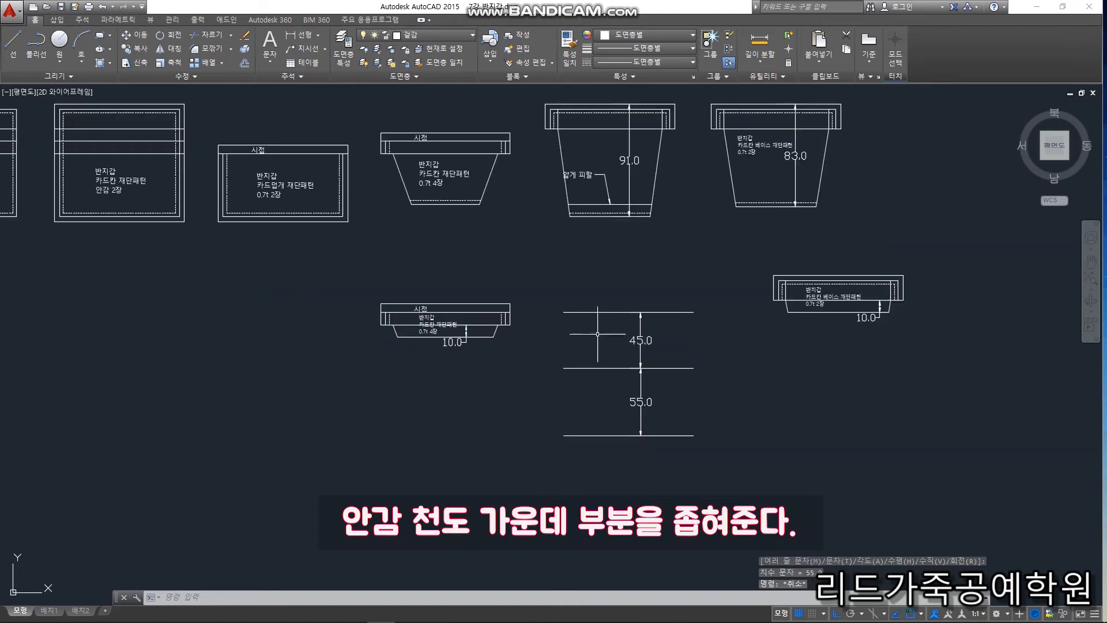
{"action": "scroll", "coordinate": [579, 375], "scroll_direction": "up", "scroll_amount": 3}
{"action": "type", "text": "o"}
{"action": "key", "text": "Return"}
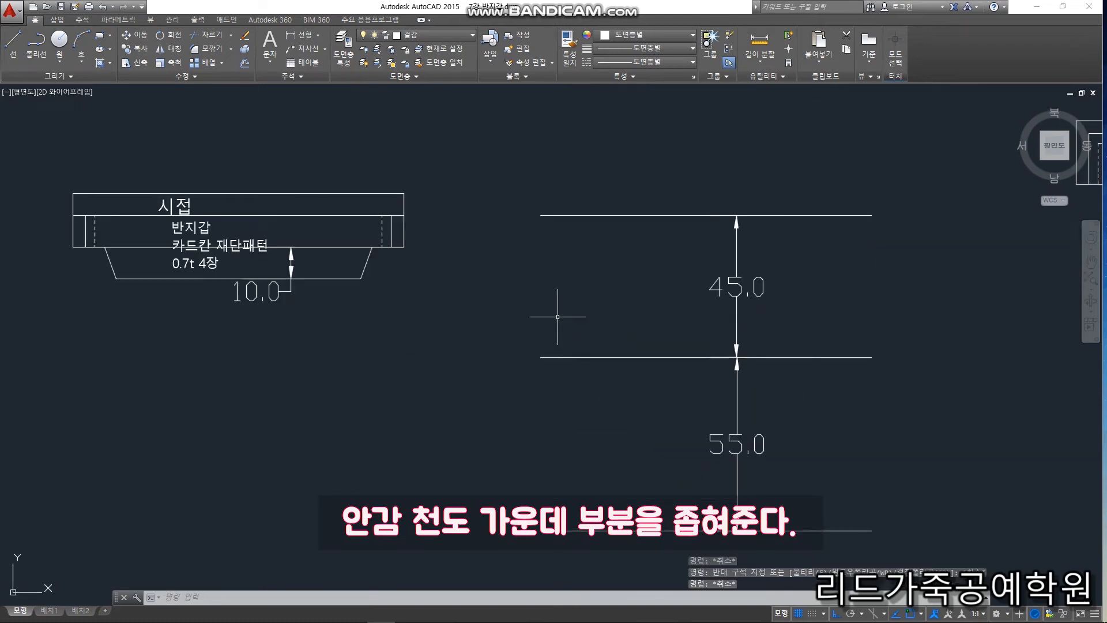
{"action": "key", "text": "Escape"}
Shorten the middle horizontal line by 15 mm at each end
{"action": "left_click", "coordinate": [543, 362]}
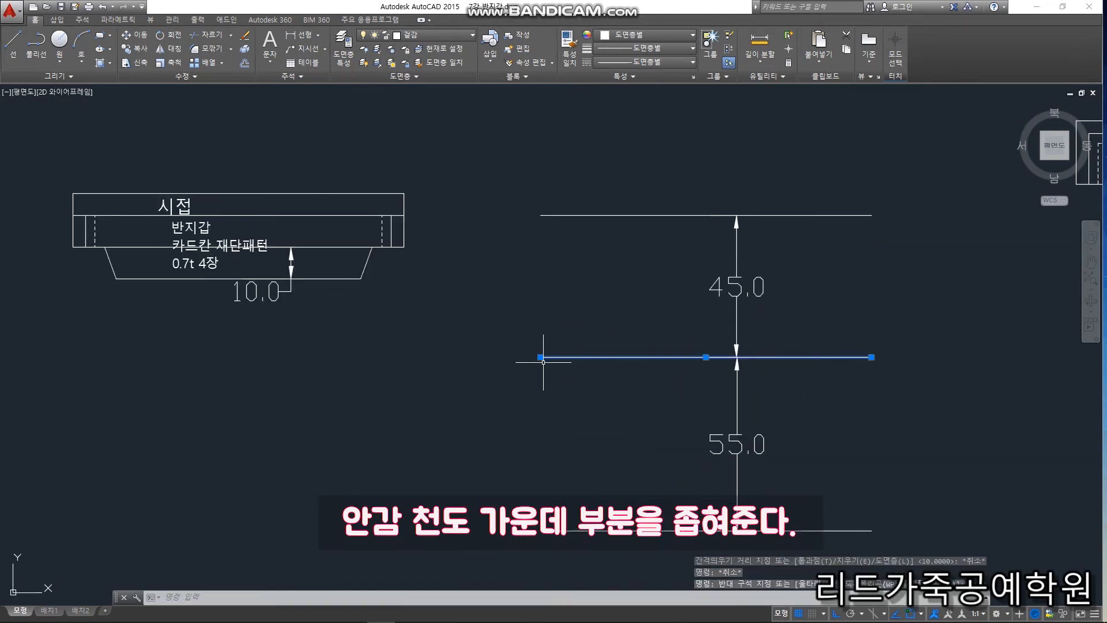
{"action": "left_click", "coordinate": [541, 357]}
{"action": "type", "text": "15"}
{"action": "key", "text": "Return"}
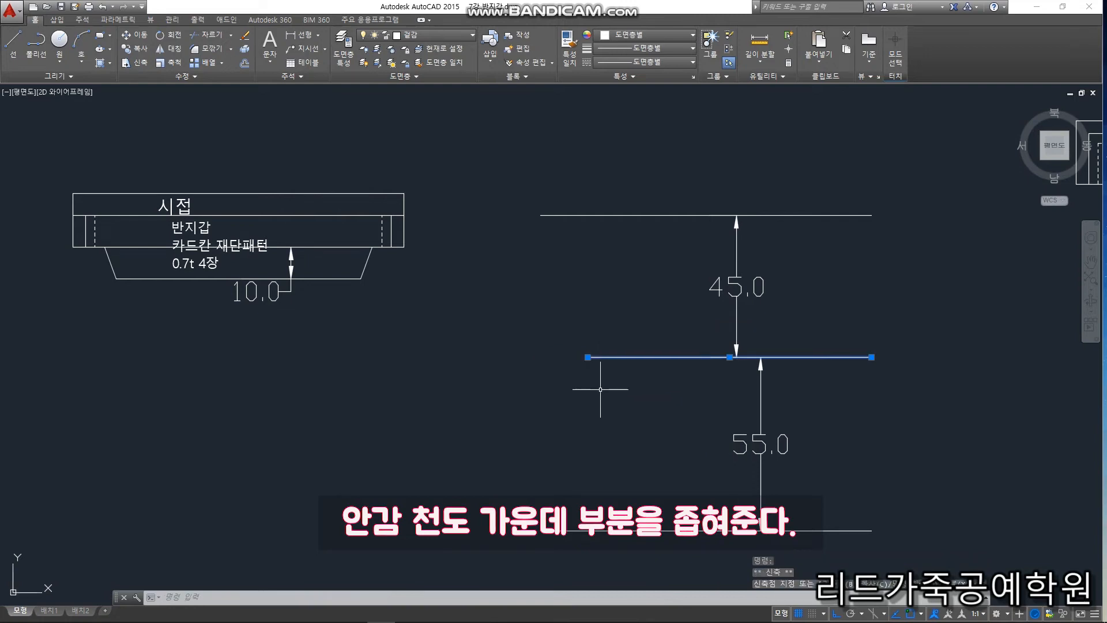
{"action": "left_click", "coordinate": [871, 357]}
{"action": "type", "text": "15"}
{"action": "key", "text": "Return"}
{"action": "key", "text": "Escape"}
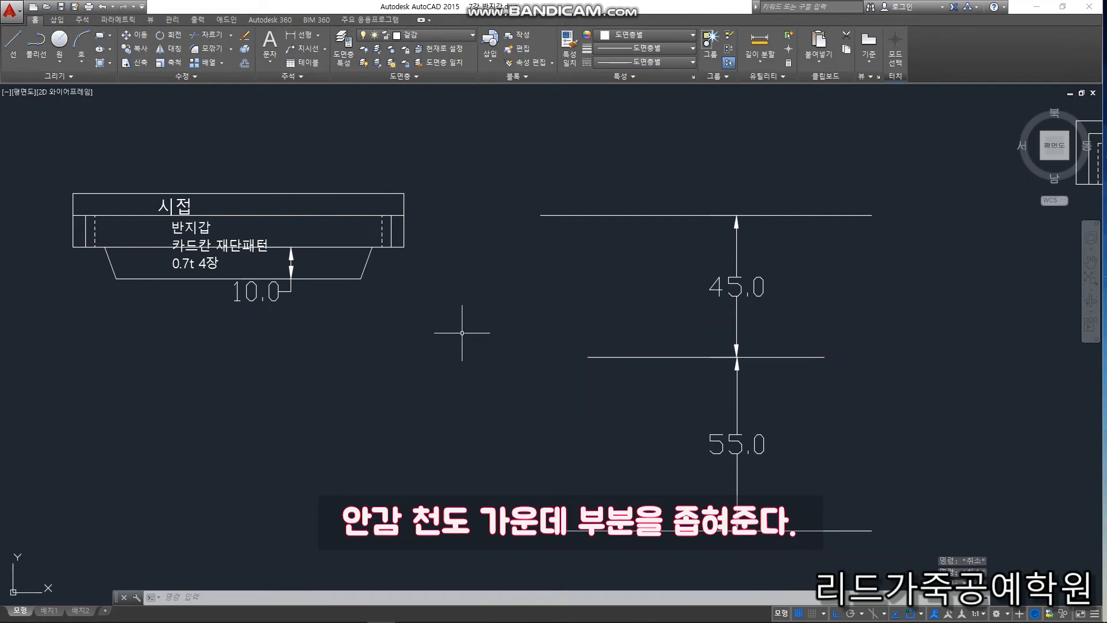
Draw the upper left edge as a short vertical line from the top line's end, continuing diagonally to the middle line's left end
{"action": "type", "text": "l"}
{"action": "key", "text": "Return"}
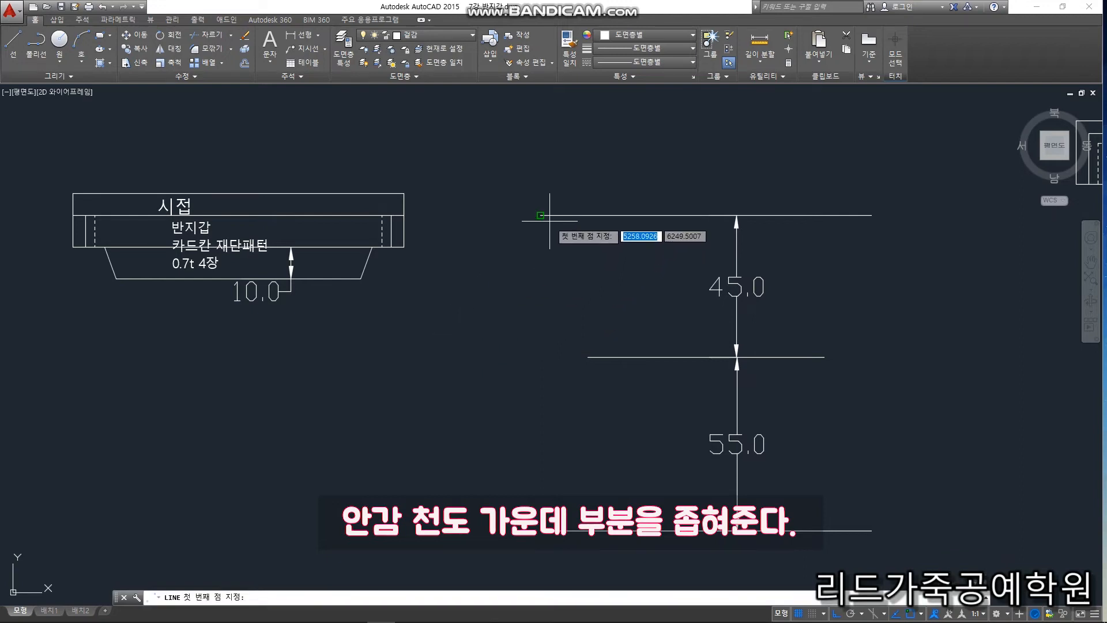
{"action": "left_click", "coordinate": [543, 218]}
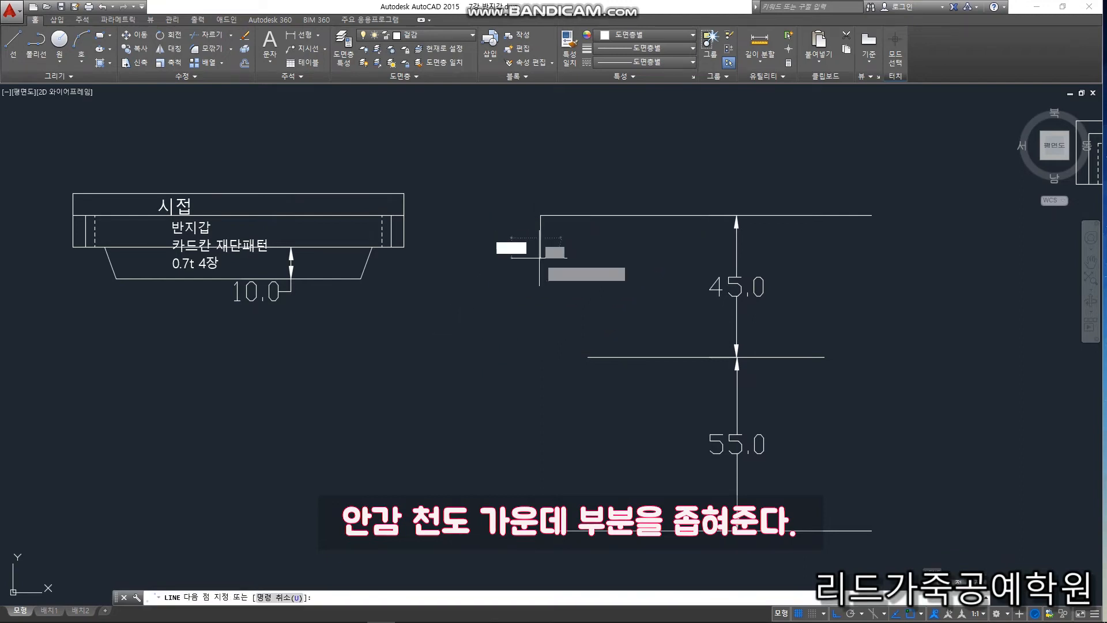
{"action": "left_click", "coordinate": [596, 361]}
{"action": "key", "text": "Return"}
Draw the lower left edge as a short vertical line up from the bottom line's end, continuing diagonally to the middle line's left end
{"action": "key", "text": "Return"}
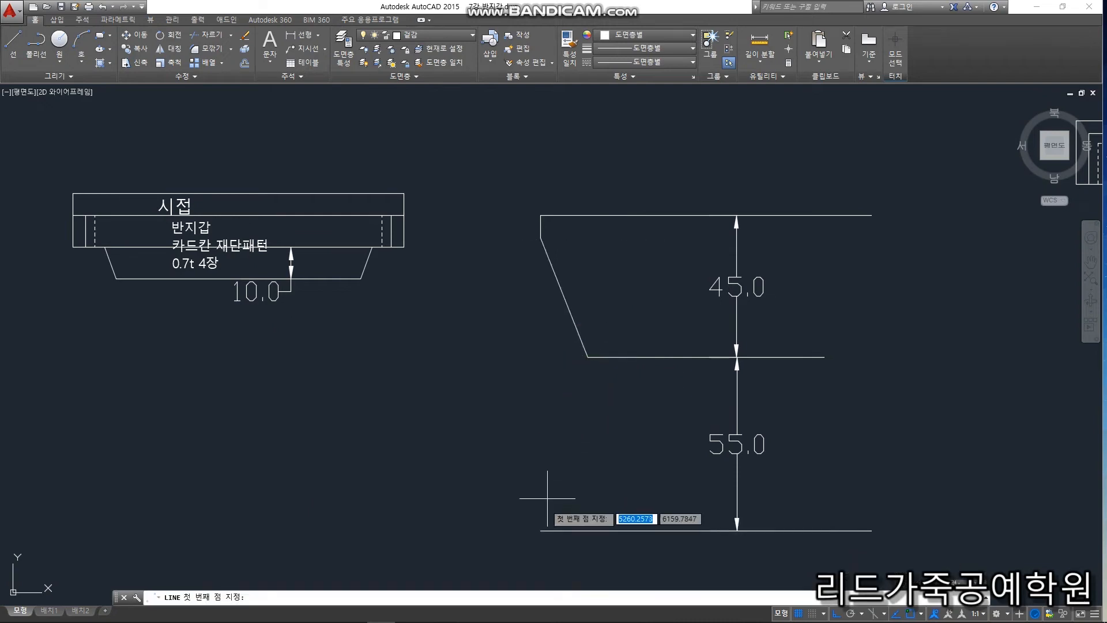
{"action": "left_click", "coordinate": [541, 530]}
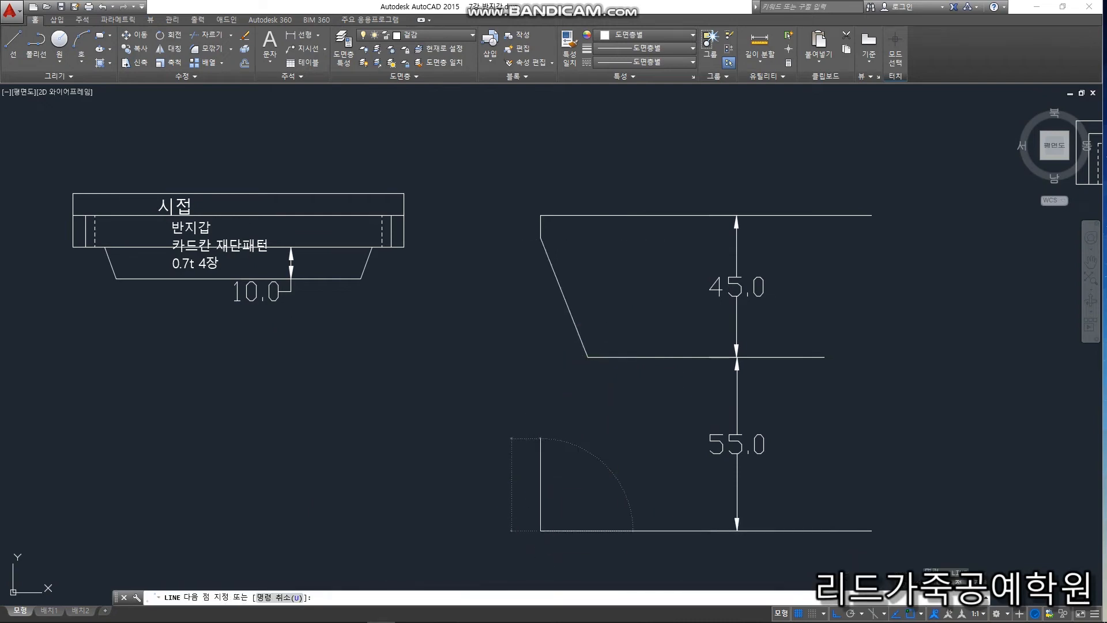
{"action": "left_click", "coordinate": [541, 508]}
{"action": "left_click", "coordinate": [588, 357]}
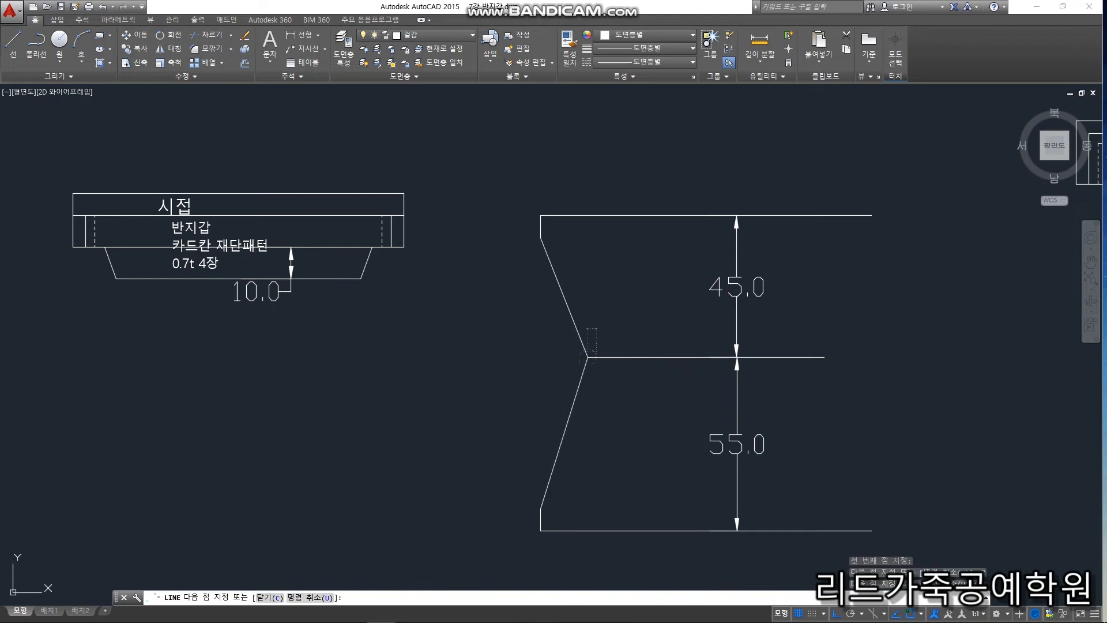
{"action": "key", "text": "Escape"}
{"action": "left_click", "coordinate": [574, 515]}
{"action": "left_click", "coordinate": [471, 409]}
{"action": "left_click", "coordinate": [585, 304]}
{"action": "left_click", "coordinate": [519, 233]}
{"action": "type", "text": "mi"}
{"action": "key", "text": "Return"}
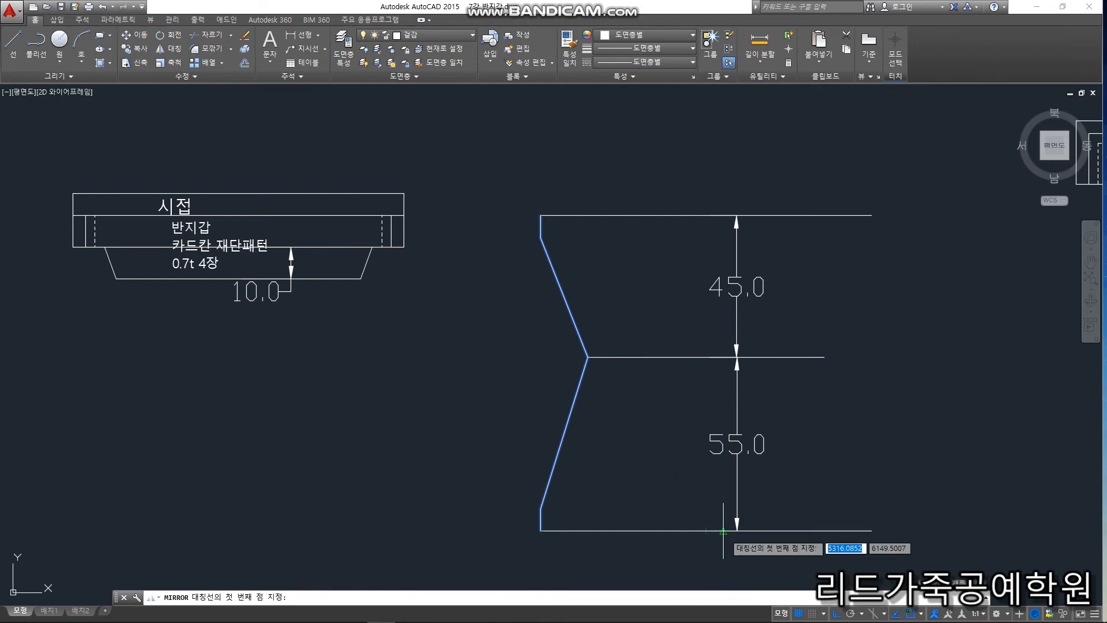
{"action": "key", "text": "Escape"}
{"action": "key", "text": "Escape"}
{"action": "key", "text": "Escape"}
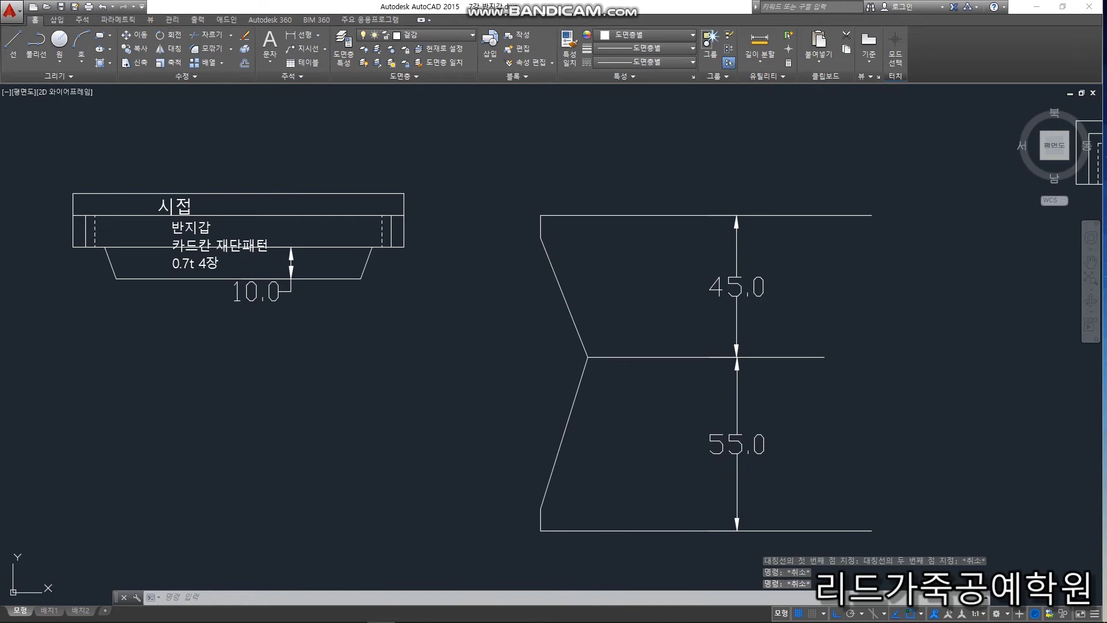
Delete the 55.0 dimension between the middle and bottom lines
{"action": "left_click", "coordinate": [775, 464]}
{"action": "left_click", "coordinate": [679, 411]}
{"action": "key", "text": "Delete"}
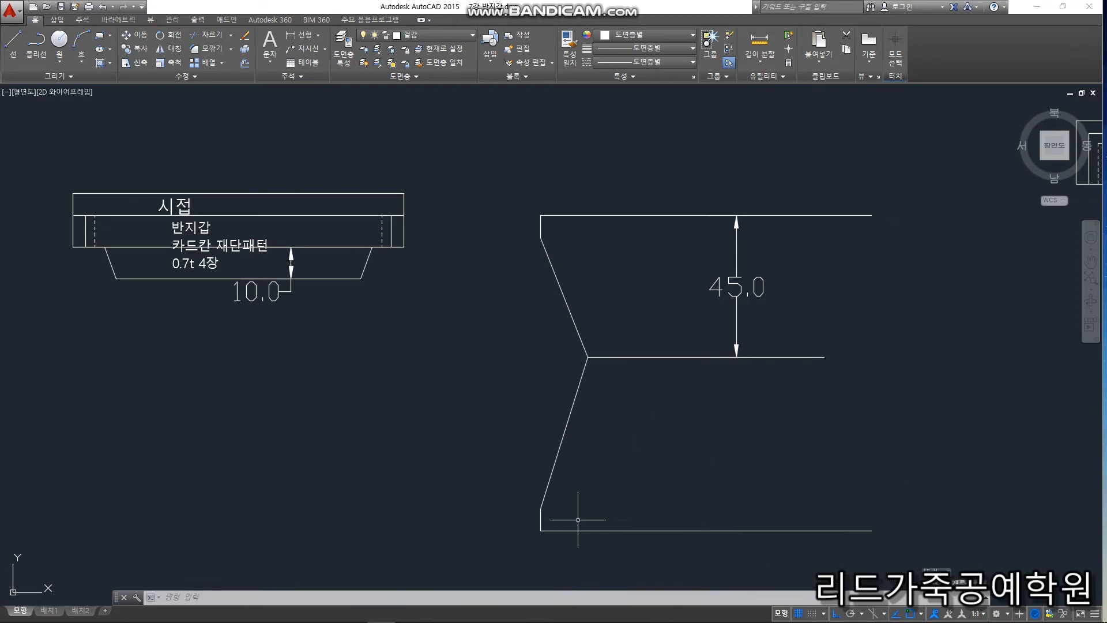
Mirror the four left edge lines about the vertical centre line of the lining piece, keeping the originals
{"action": "left_click", "coordinate": [546, 493]}
{"action": "left_click", "coordinate": [653, 314]}
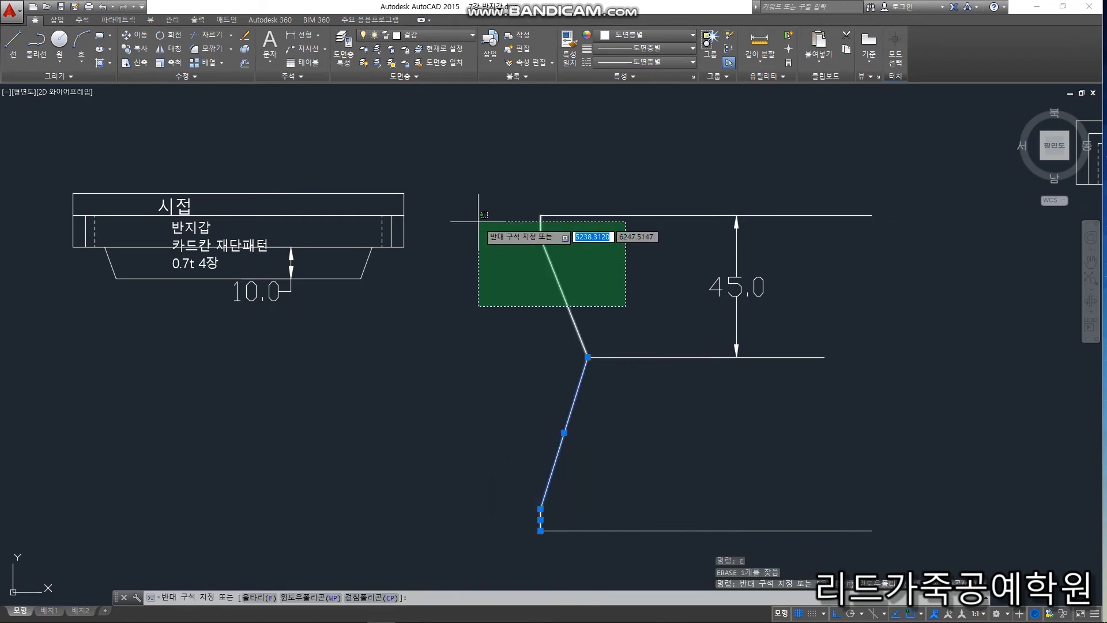
{"action": "left_click", "coordinate": [482, 219]}
{"action": "type", "text": "mi"}
{"action": "key", "text": "Return"}
{"action": "left_click", "coordinate": [708, 428]}
{"action": "key", "text": "Return"}
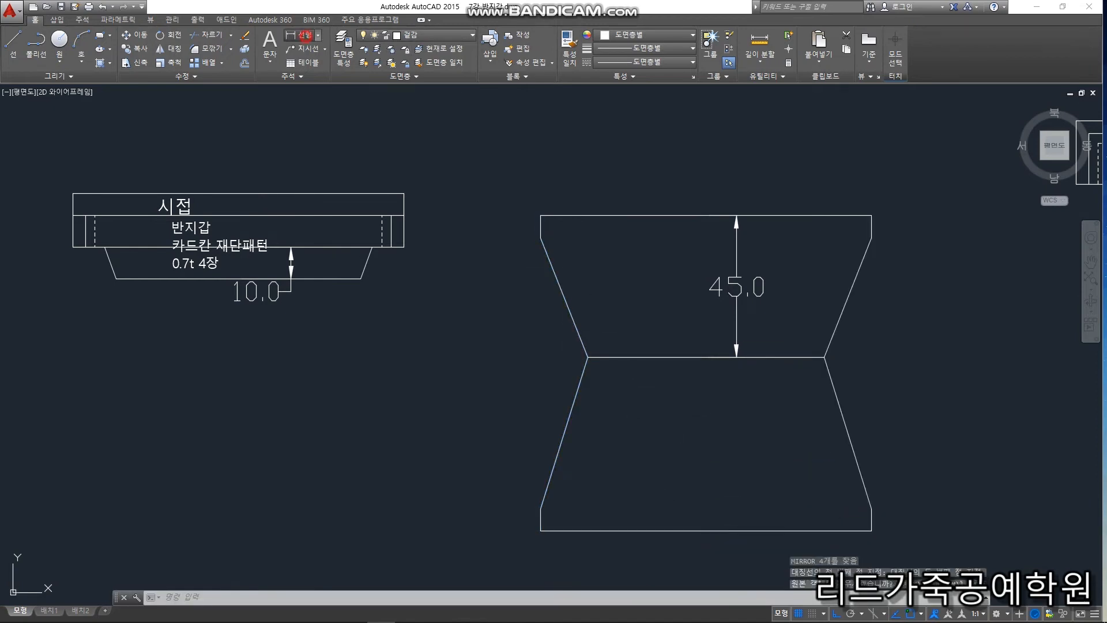
Add a linear dimension for the vertical distance between the lining piece's middle and bottom lines
{"action": "left_click", "coordinate": [305, 35]}
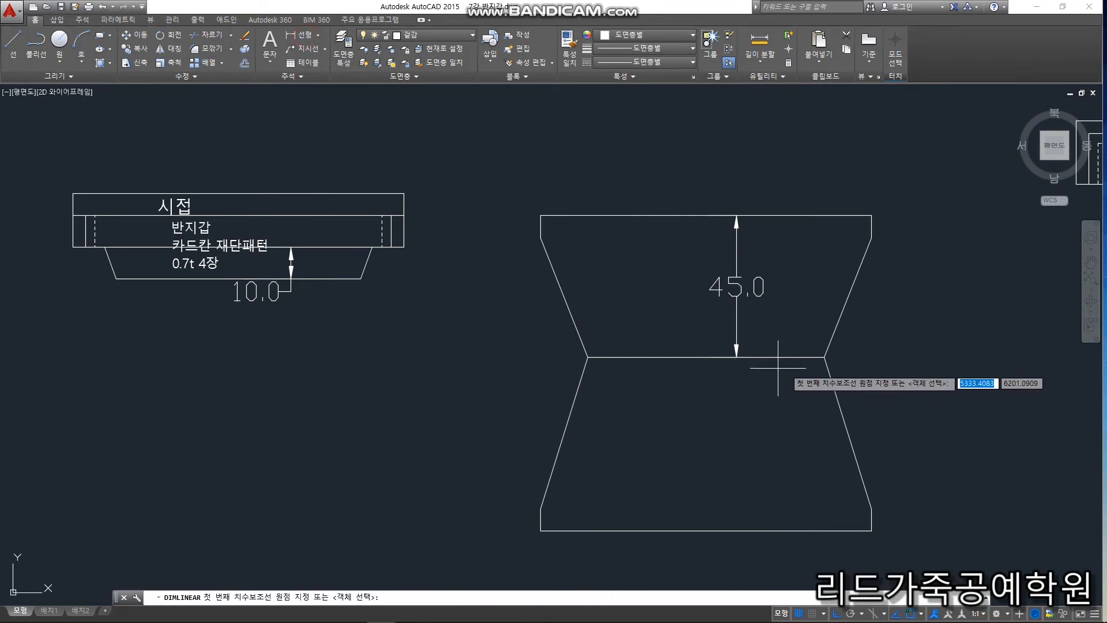
{"action": "left_click", "coordinate": [822, 358]}
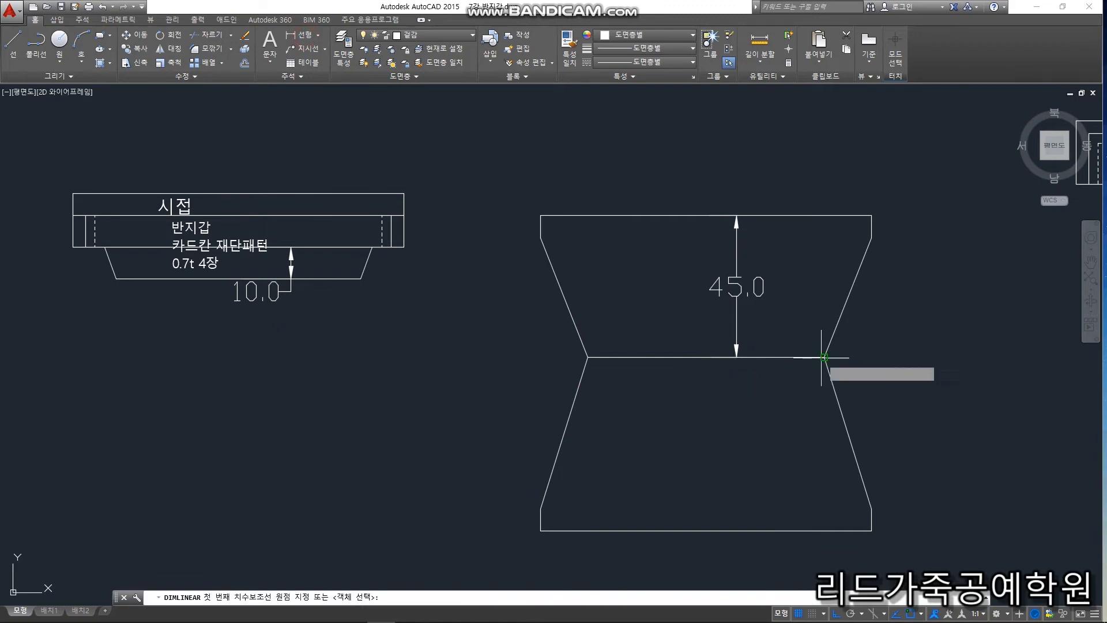
{"action": "left_click", "coordinate": [823, 530]}
{"action": "left_click", "coordinate": [787, 453]}
{"action": "key", "text": "Escape"}
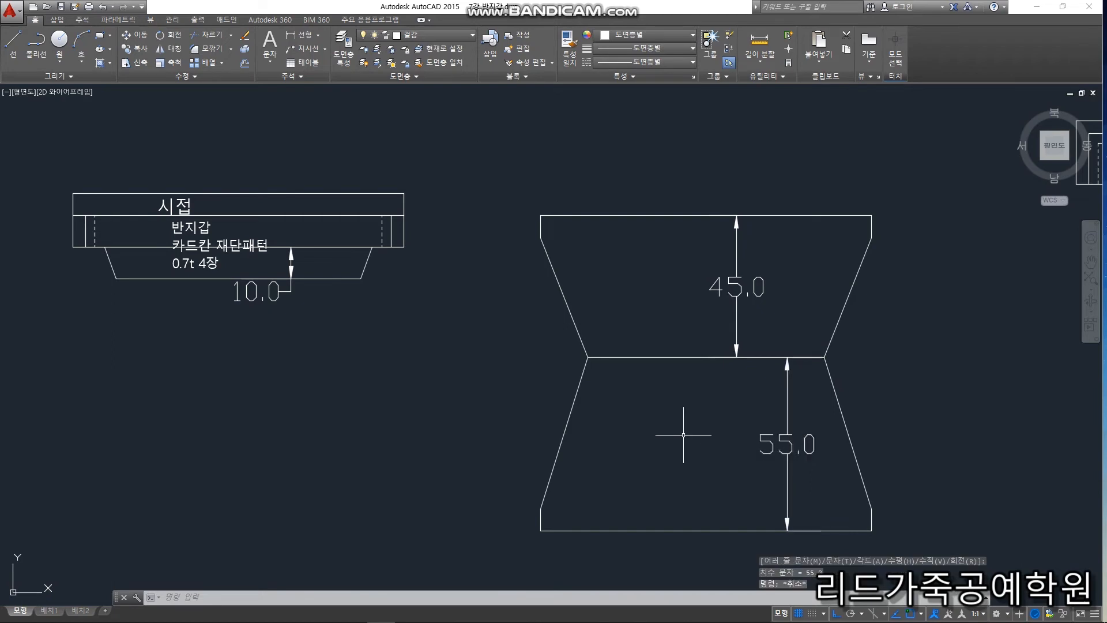
Dimension the height of the short vertical edge at the lining piece's upper left corner
{"action": "key", "text": "space"}
{"action": "scroll", "coordinate": [548, 227], "scroll_direction": "up", "scroll_amount": 4}
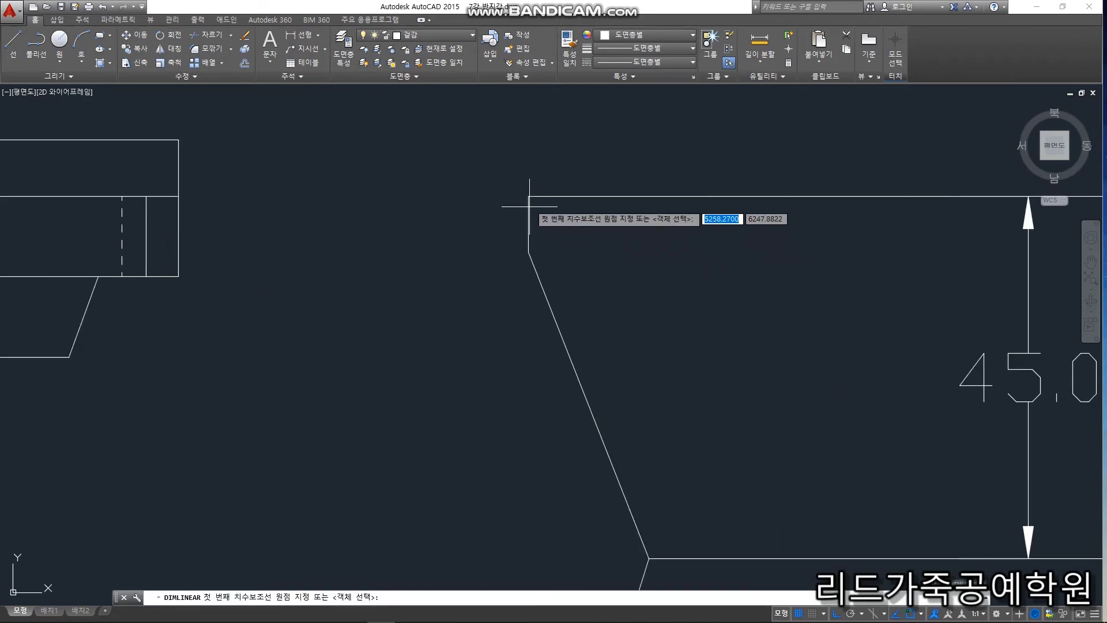
{"action": "left_click", "coordinate": [540, 216]}
{"action": "left_click", "coordinate": [528, 253]}
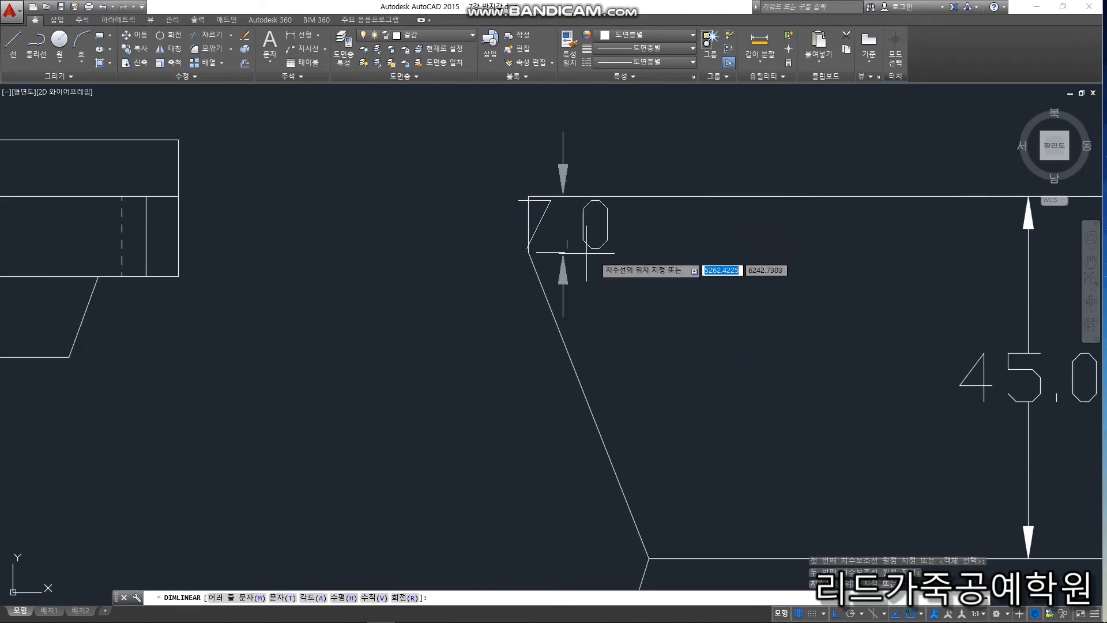
{"action": "left_click", "coordinate": [646, 276]}
{"action": "scroll", "coordinate": [539, 251], "scroll_direction": "down", "scroll_amount": 4}
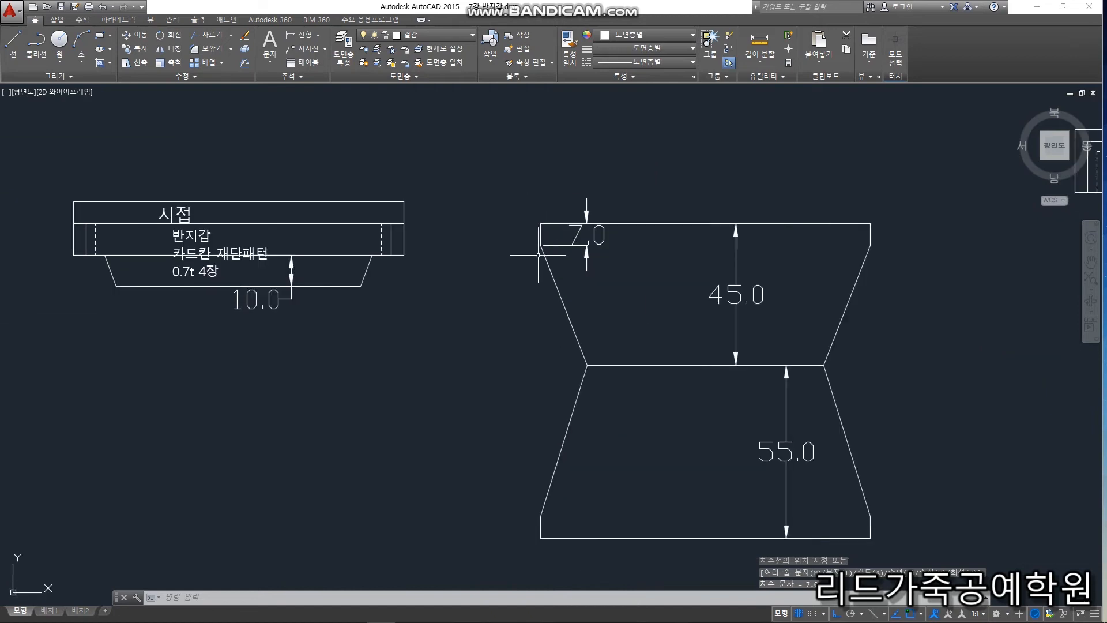
Dimension the horizontal inset from the lining piece's left edge to the middle line's left end, placed at the middle line
{"action": "key", "text": "space"}
{"action": "scroll", "coordinate": [577, 375], "scroll_direction": "up", "scroll_amount": 2}
{"action": "left_click", "coordinate": [593, 361]}
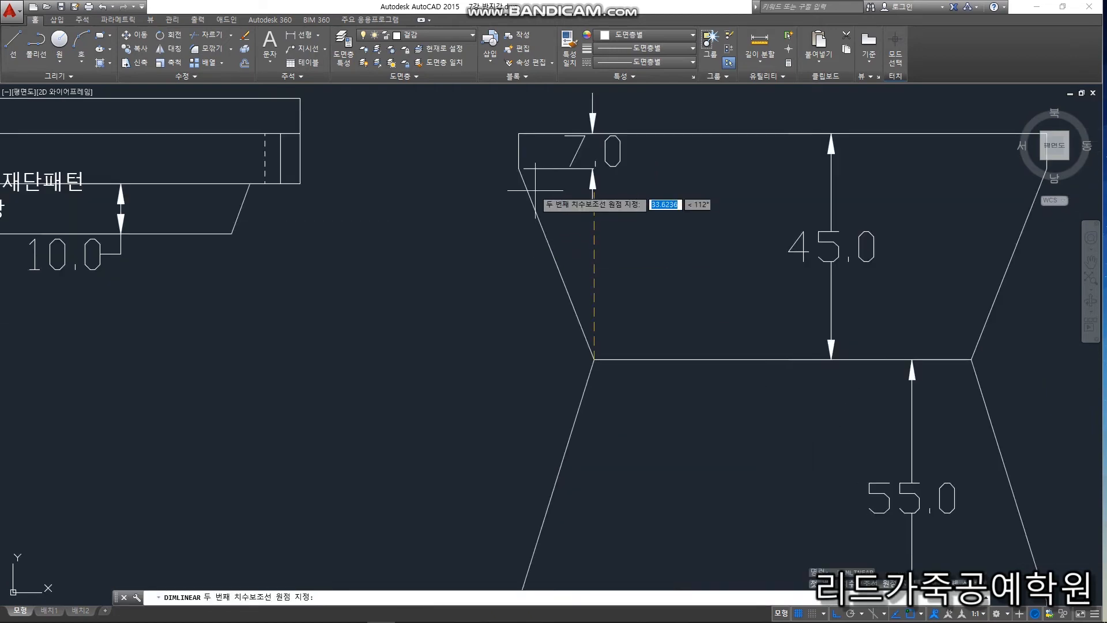
{"action": "left_click", "coordinate": [519, 169]}
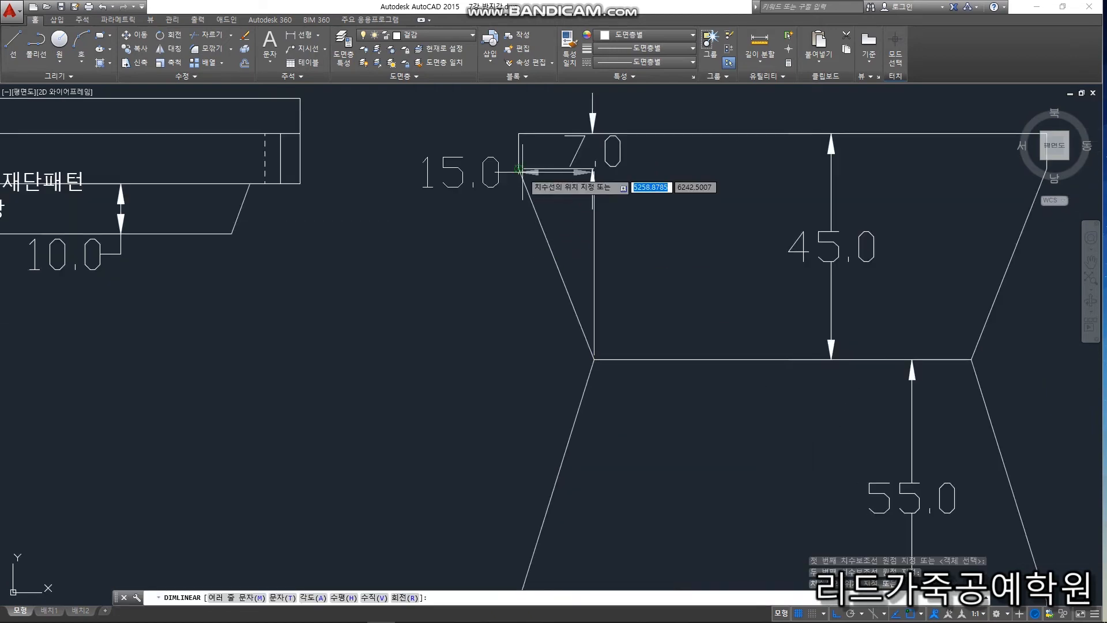
{"action": "left_click", "coordinate": [556, 362]}
{"action": "scroll", "coordinate": [404, 326], "scroll_direction": "down", "scroll_amount": 6}
{"action": "key", "text": "Escape"}
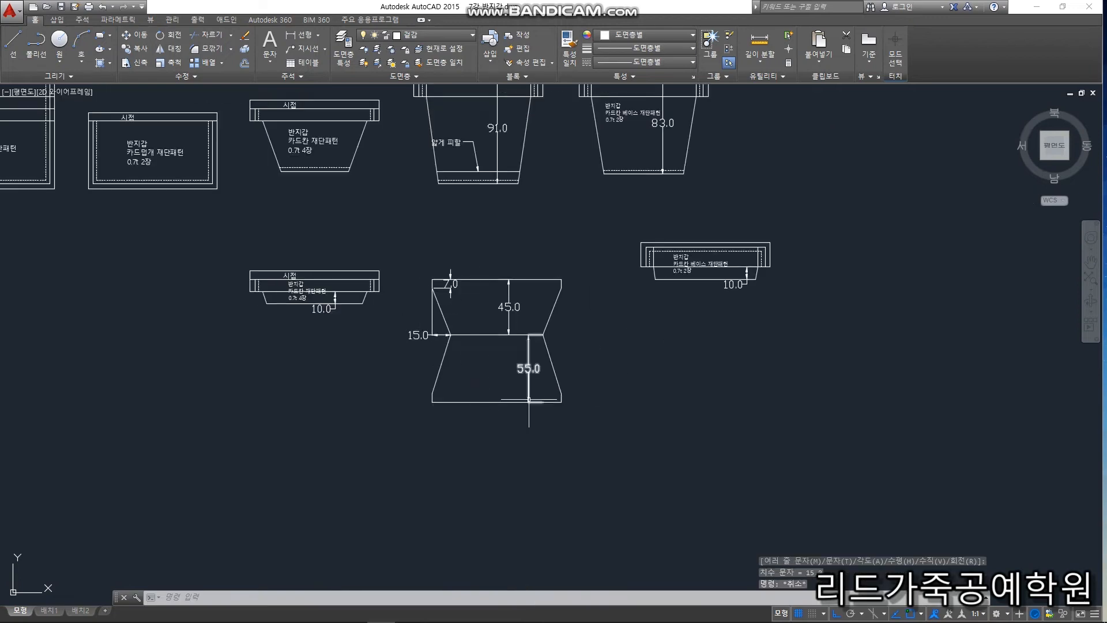
Copy the 카드칸 베이스 재단패턴 label into the lower half of the lining piece
{"action": "scroll", "coordinate": [697, 282], "scroll_direction": "up", "scroll_amount": 4}
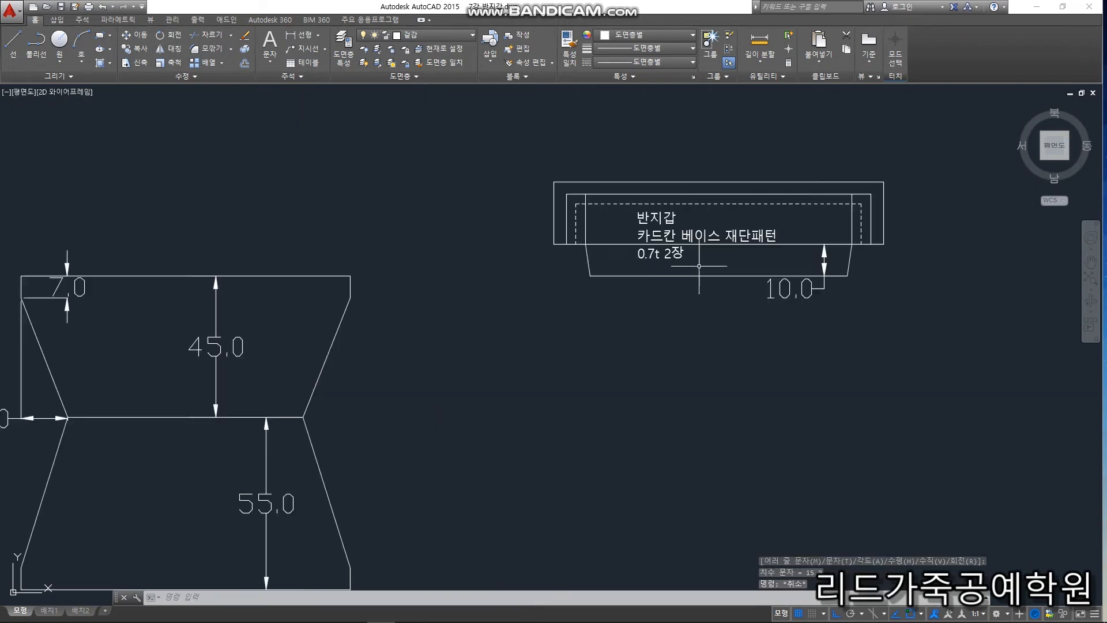
{"action": "left_click", "coordinate": [661, 218]}
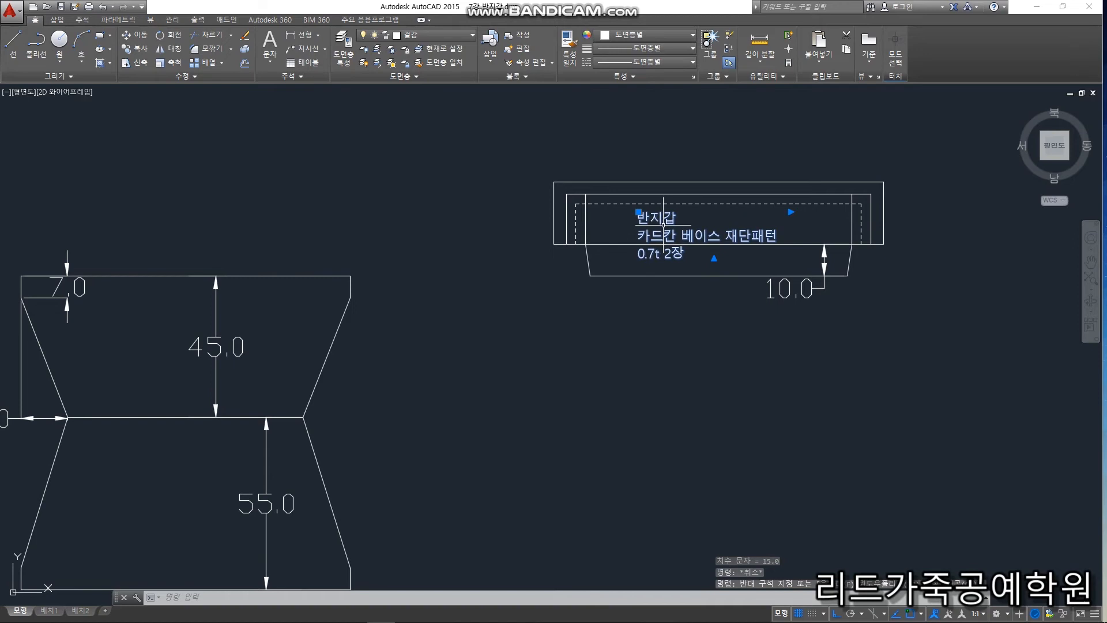
{"action": "key", "text": "ctrl+c"}
{"action": "key", "text": "ctrl+v"}
{"action": "scroll", "coordinate": [750, 288], "scroll_direction": "down", "scroll_amount": 5}
{"action": "scroll", "coordinate": [692, 376], "scroll_direction": "up", "scroll_amount": 6}
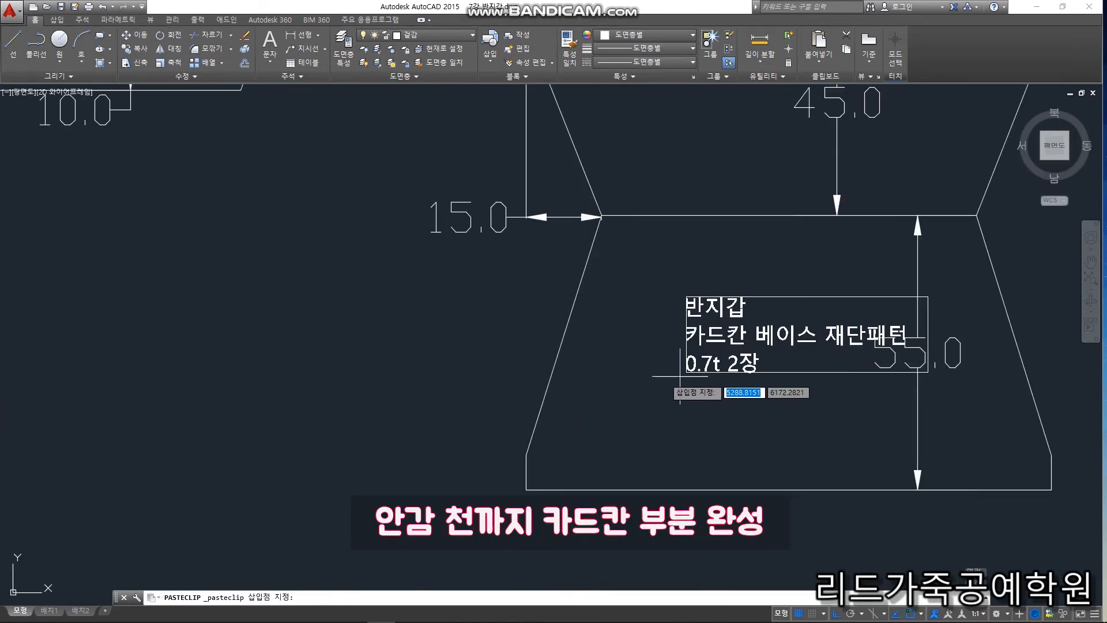
{"action": "left_click", "coordinate": [589, 380]}
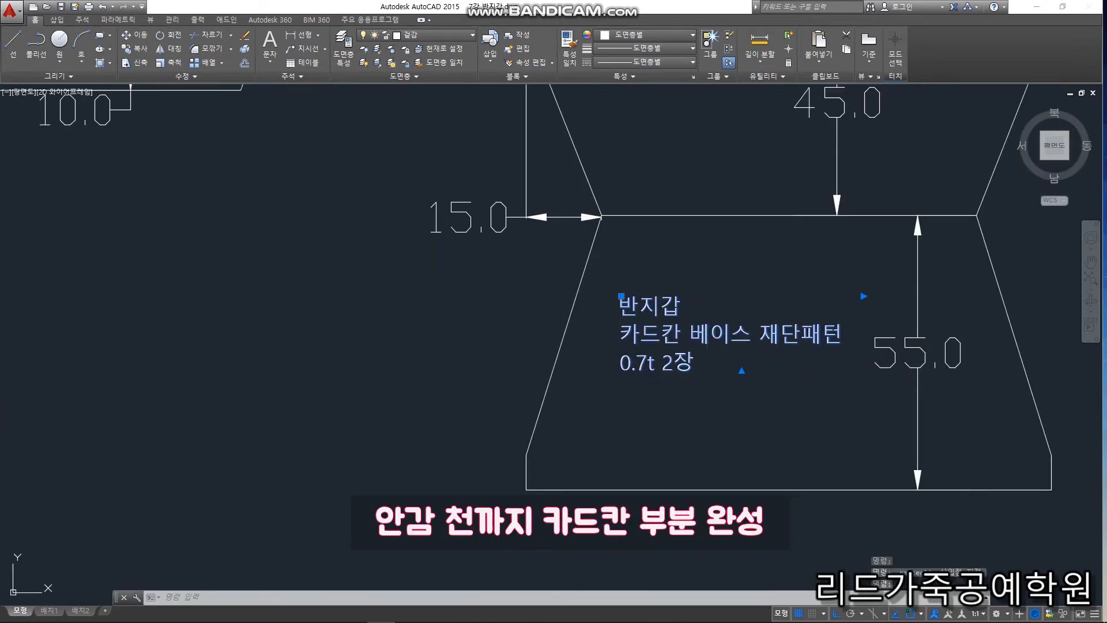
Change the copied label's text below 반지갑 to the single line "카드칸 안감 천 6장"
{"action": "double_click", "coordinate": [710, 336]}
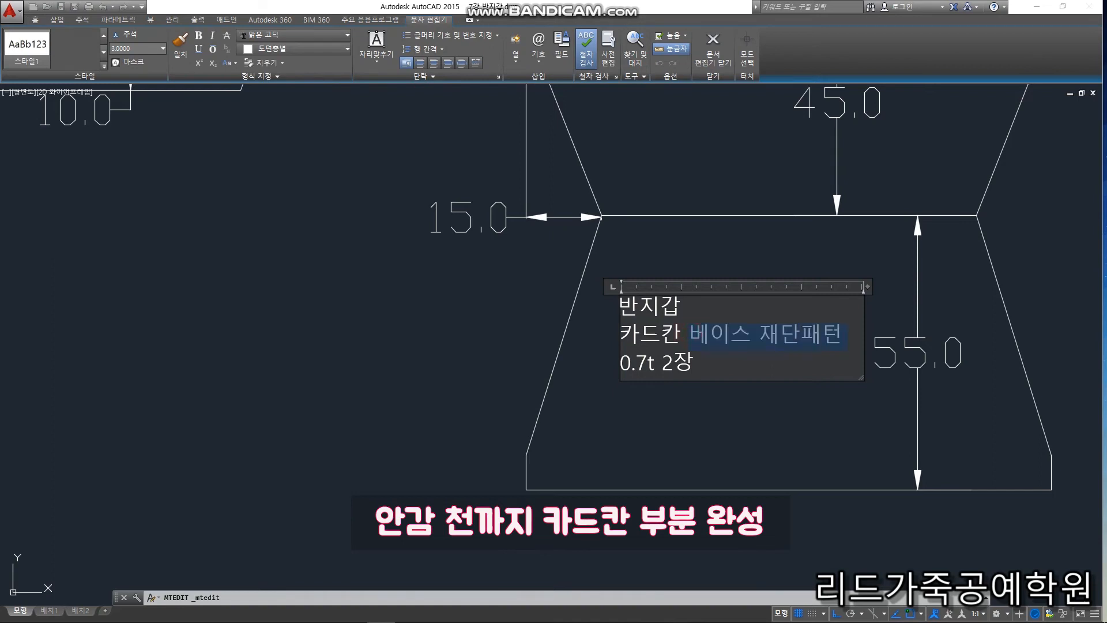
{"action": "type", "text": "dks"}
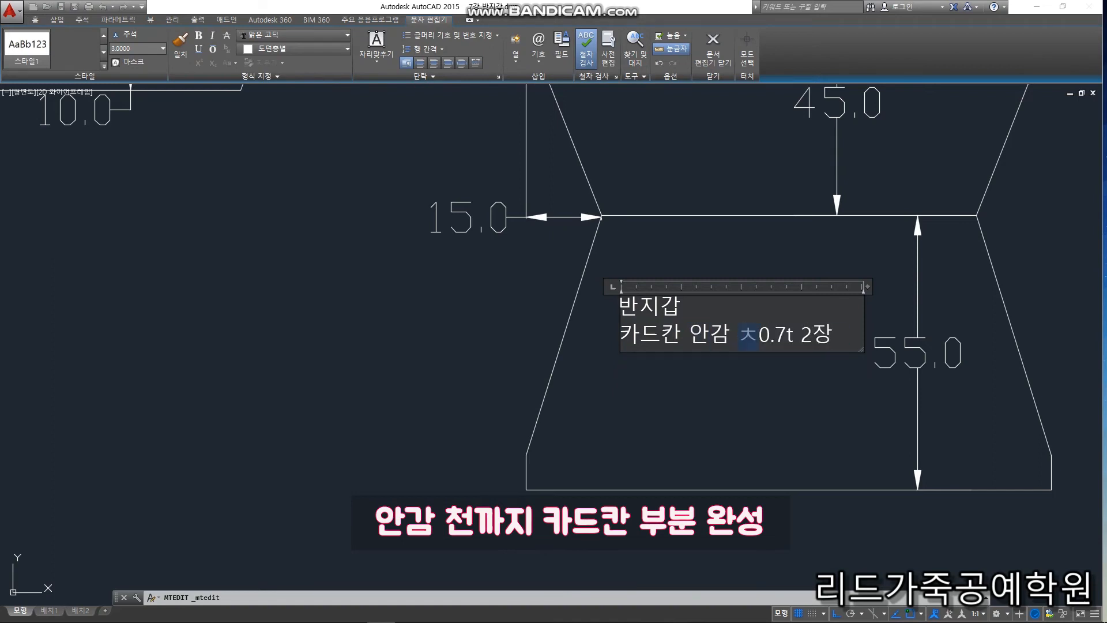
{"action": "left_click", "coordinate": [729, 408]}
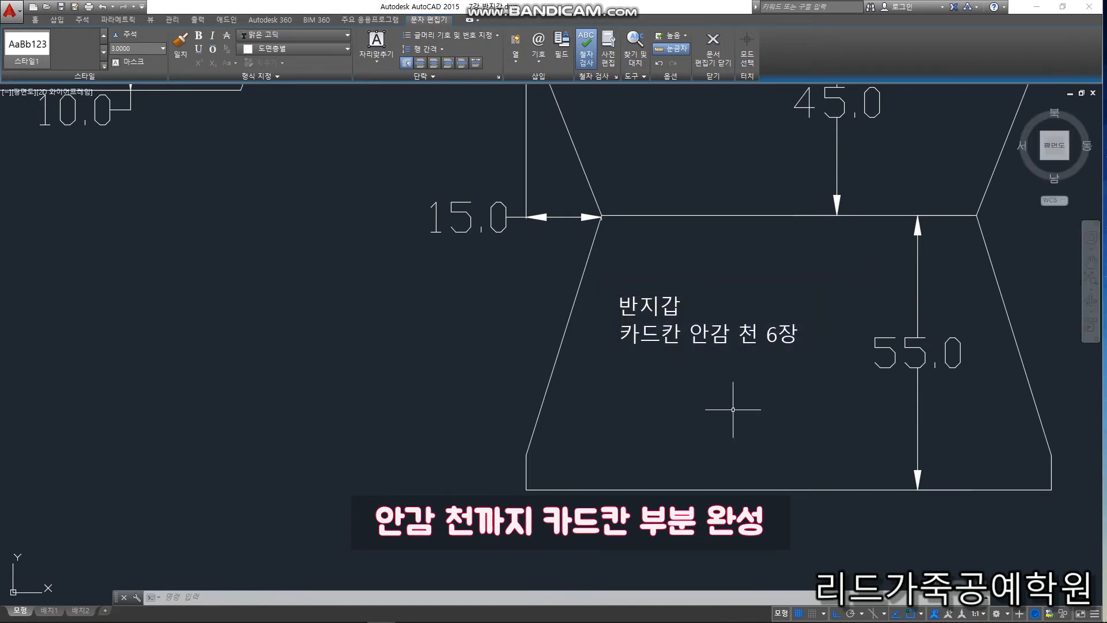
{"action": "scroll", "coordinate": [553, 360], "scroll_direction": "down", "scroll_amount": 1}
{"action": "scroll", "coordinate": [552, 358], "scroll_direction": "down", "scroll_amount": 3}
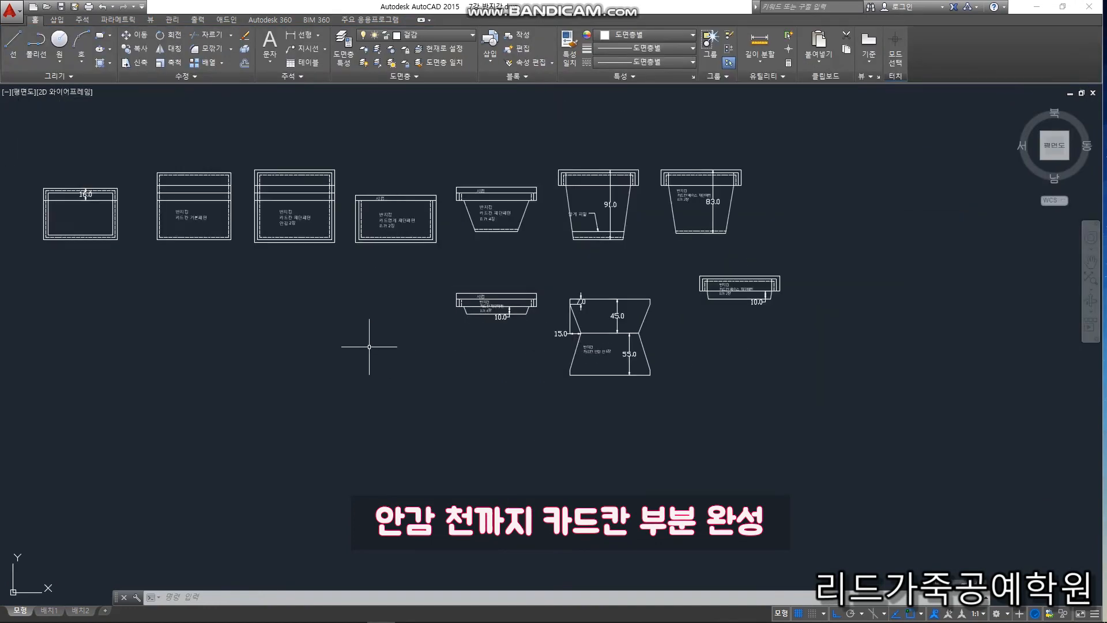
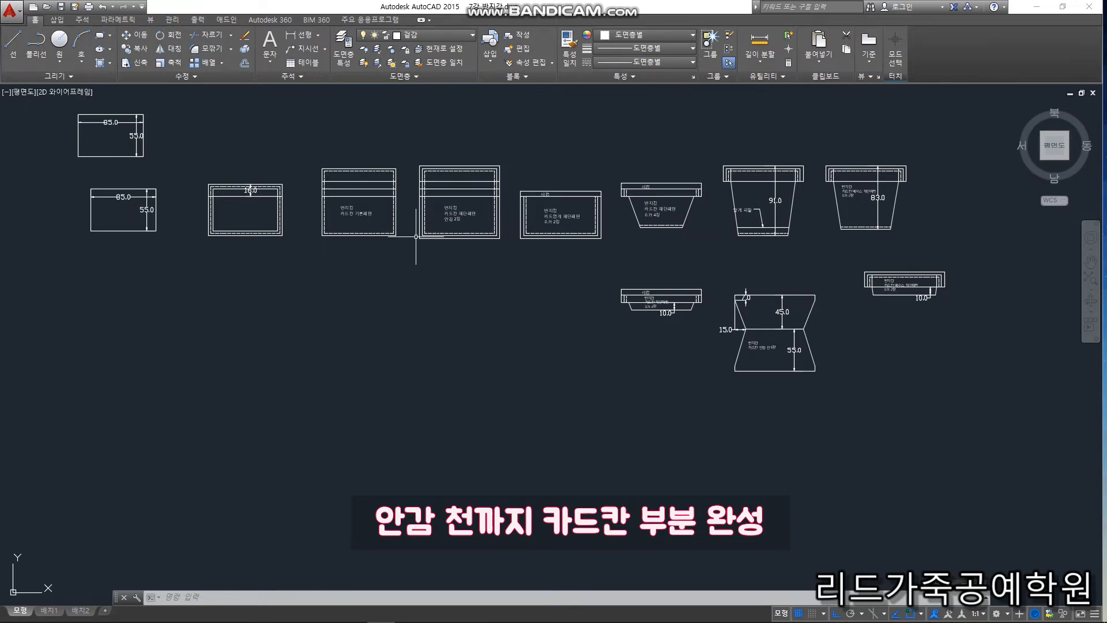
Copy the whole 카드칸 기본패턴 piece straight down into the empty area below the row of patterns
{"action": "left_click", "coordinate": [303, 138]}
{"action": "key", "text": "p"}
{"action": "key", "text": "Return"}
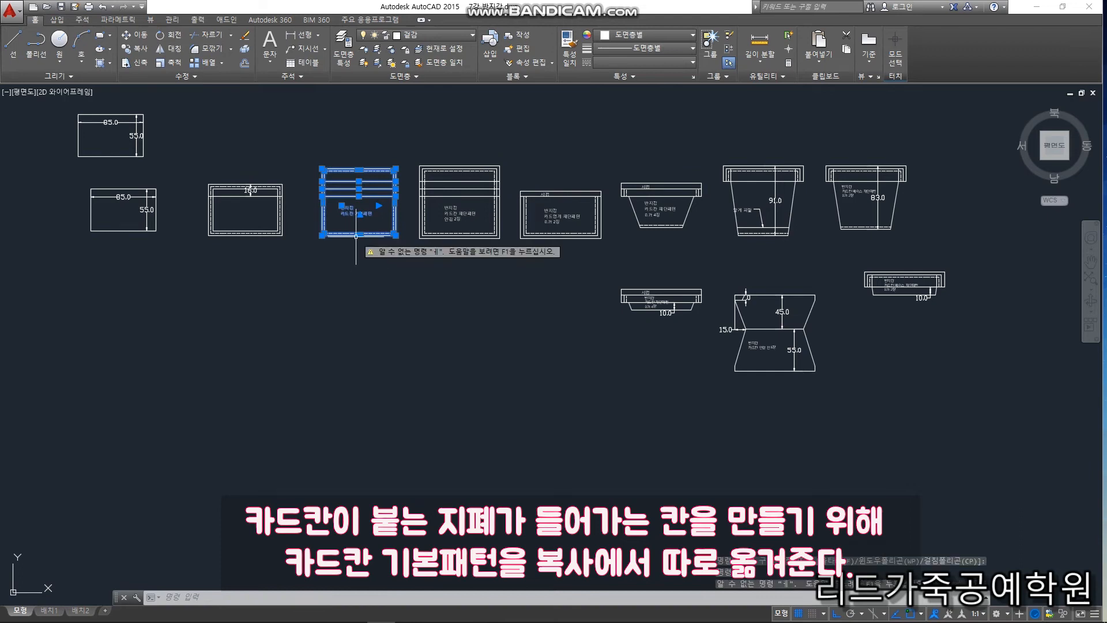
{"action": "type", "text": "cp"}
{"action": "key", "text": "Return"}
{"action": "left_click", "coordinate": [356, 237]}
{"action": "scroll", "coordinate": [366, 213], "scroll_direction": "down", "scroll_amount": 2}
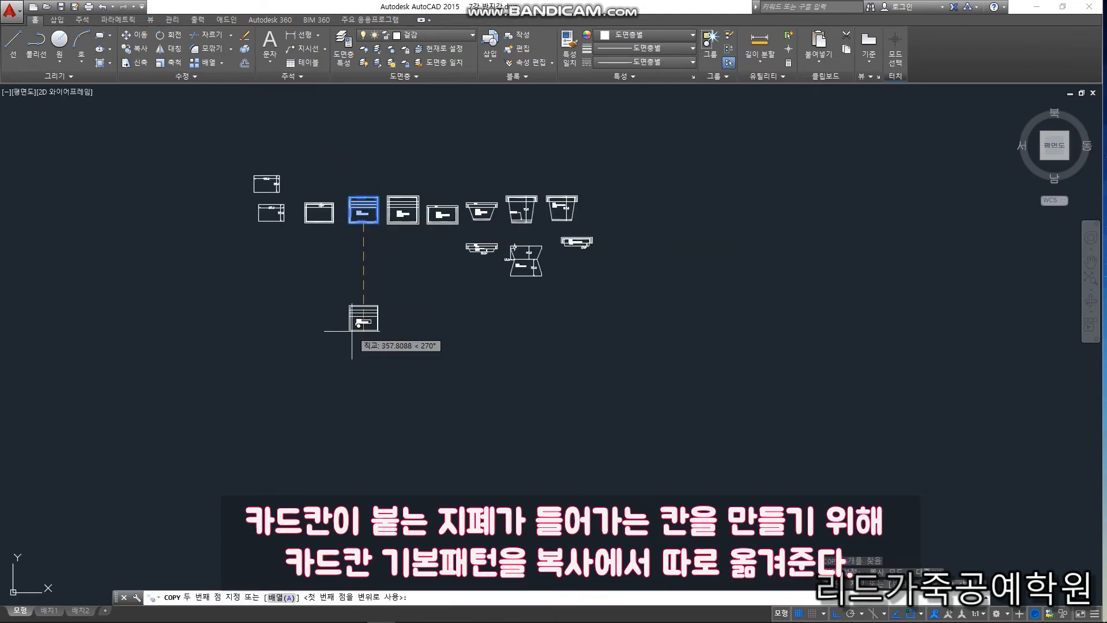
{"action": "scroll", "coordinate": [352, 330], "scroll_direction": "up", "scroll_amount": 1}
{"action": "key", "text": "Escape"}
{"action": "scroll", "coordinate": [416, 336], "scroll_direction": "up", "scroll_amount": 5}
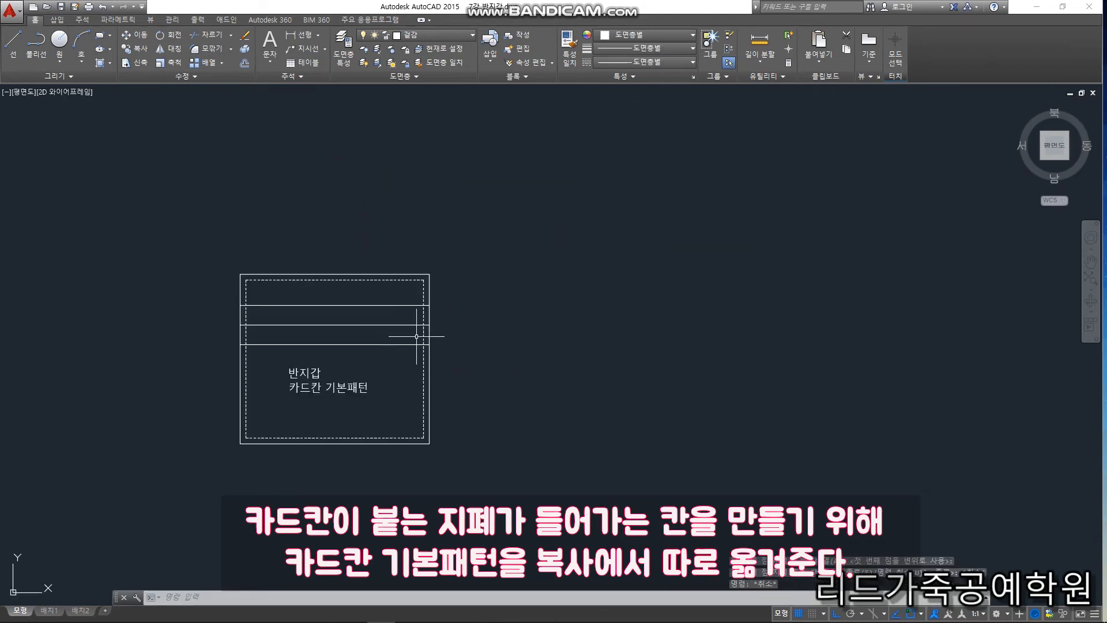
Draw a 15 mm vertical line above the copied pattern and a circle centred on its midpoint, passing through its ends
{"action": "type", "text": "l"}
{"action": "key", "text": "Return"}
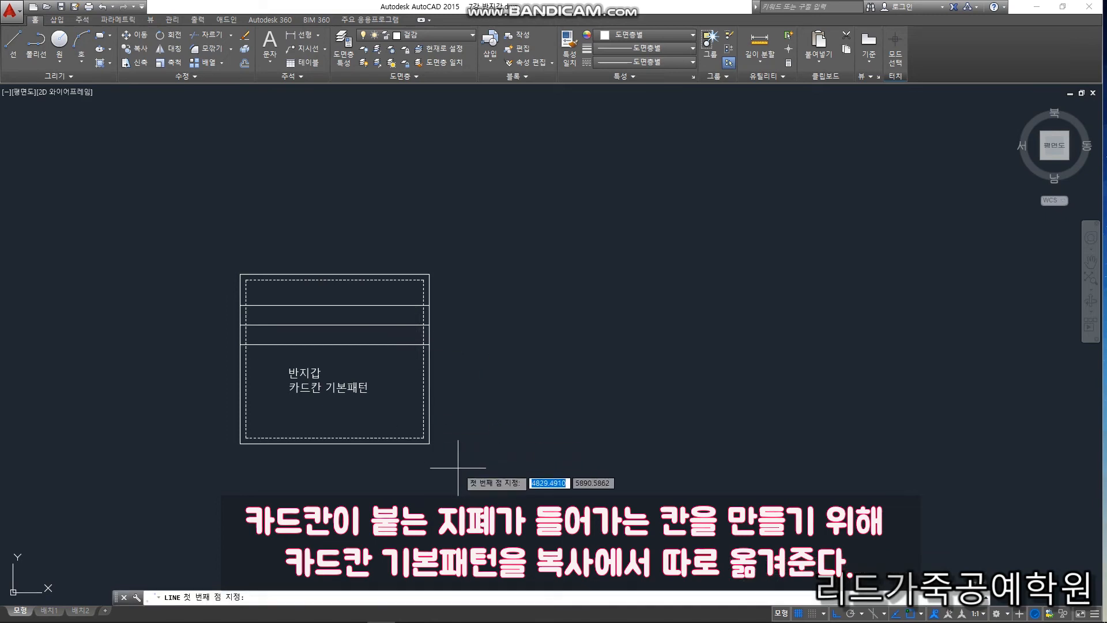
{"action": "left_click", "coordinate": [432, 444]}
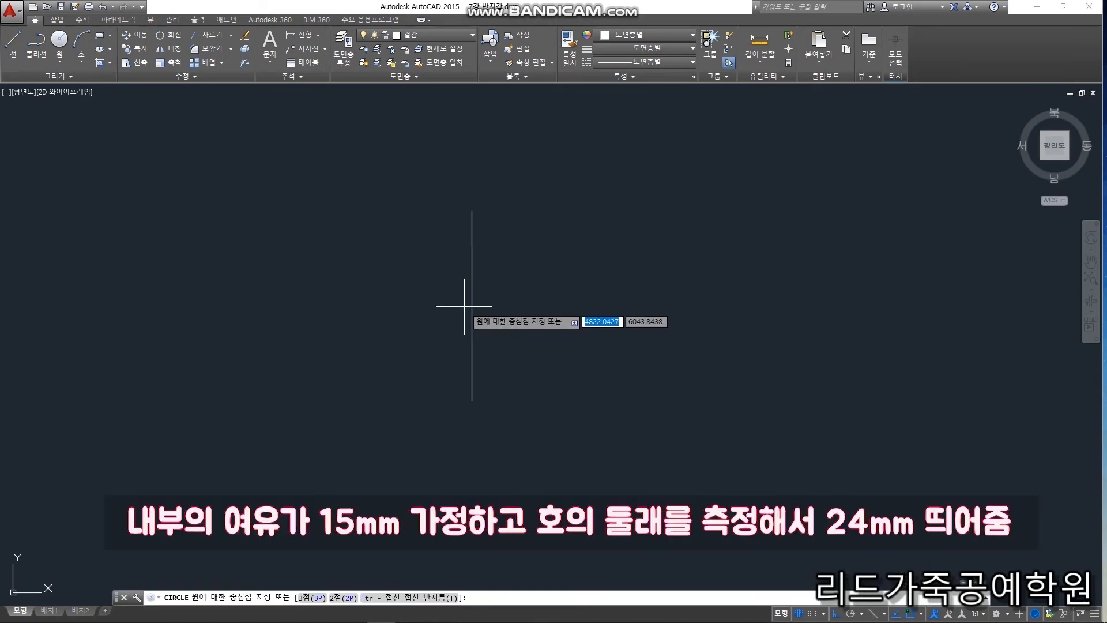
{"action": "left_click", "coordinate": [472, 306]}
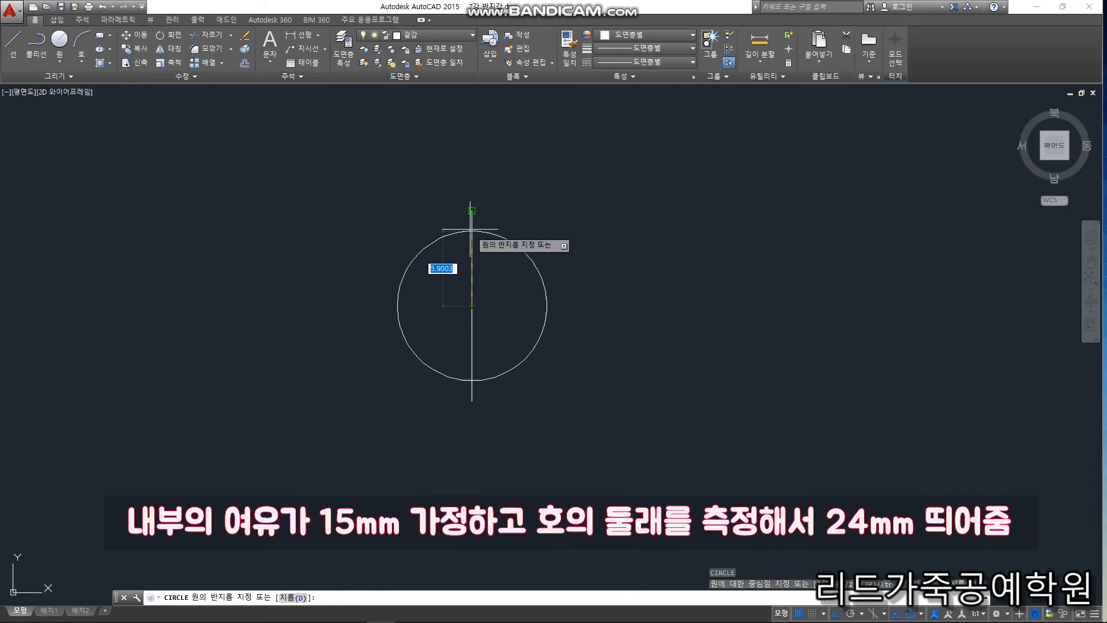
{"action": "key", "text": "Return"}
Trim away the right half of the circle at the vertical line, leaving the left semicircle
{"action": "left_click", "coordinate": [641, 457]}
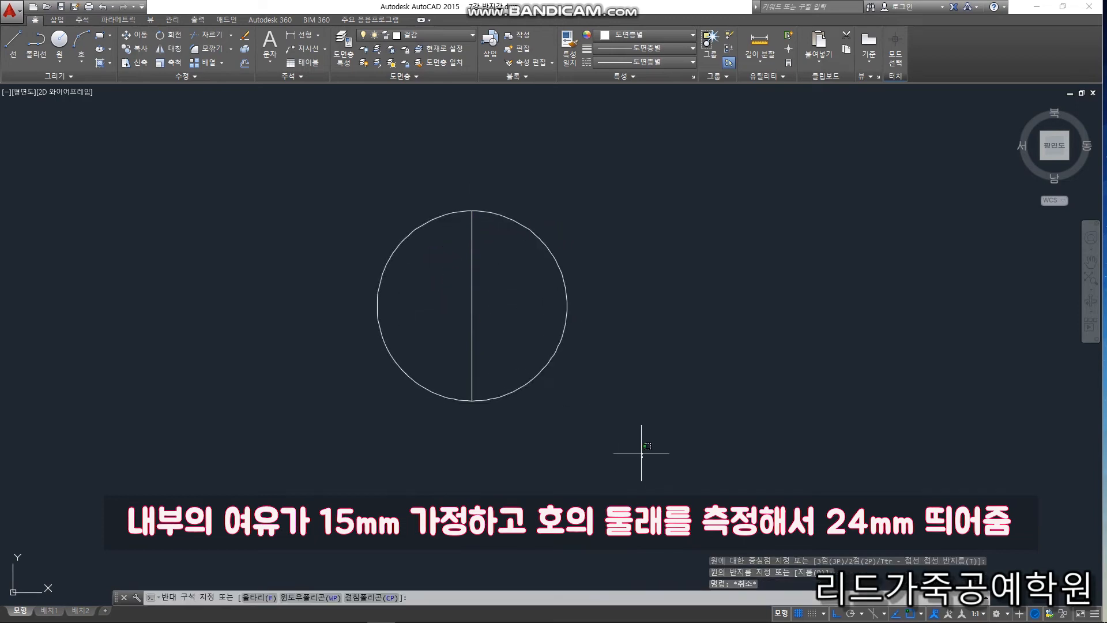
{"action": "left_click", "coordinate": [314, 165]}
{"action": "type", "text": "tr"}
{"action": "key", "text": "Return"}
{"action": "left_click", "coordinate": [620, 402]}
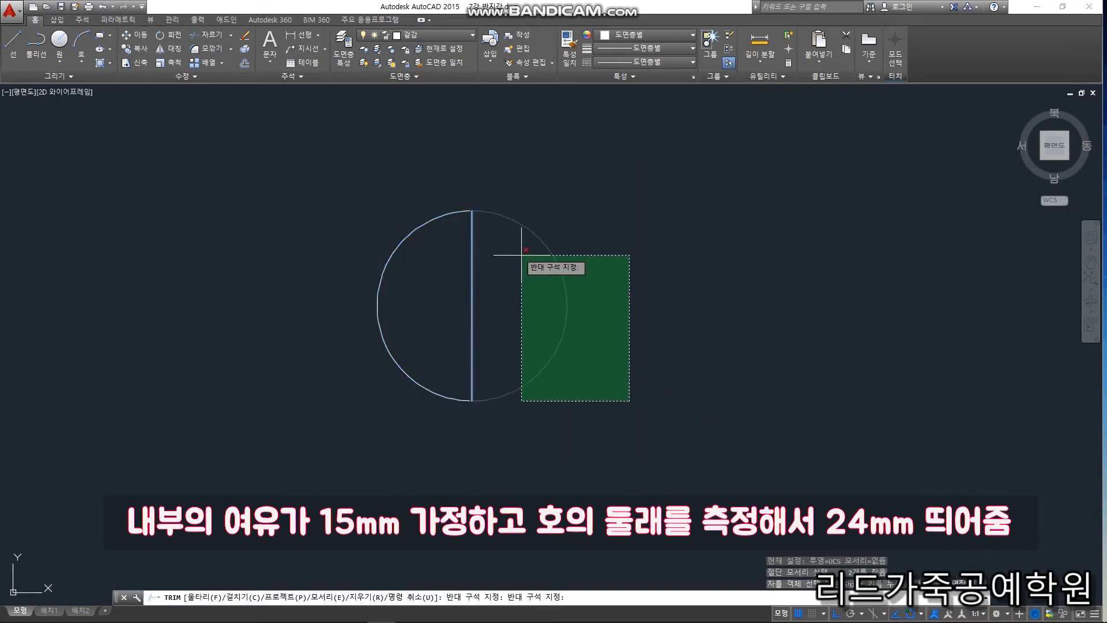
{"action": "left_click", "coordinate": [521, 258]}
{"action": "key", "text": "Escape"}
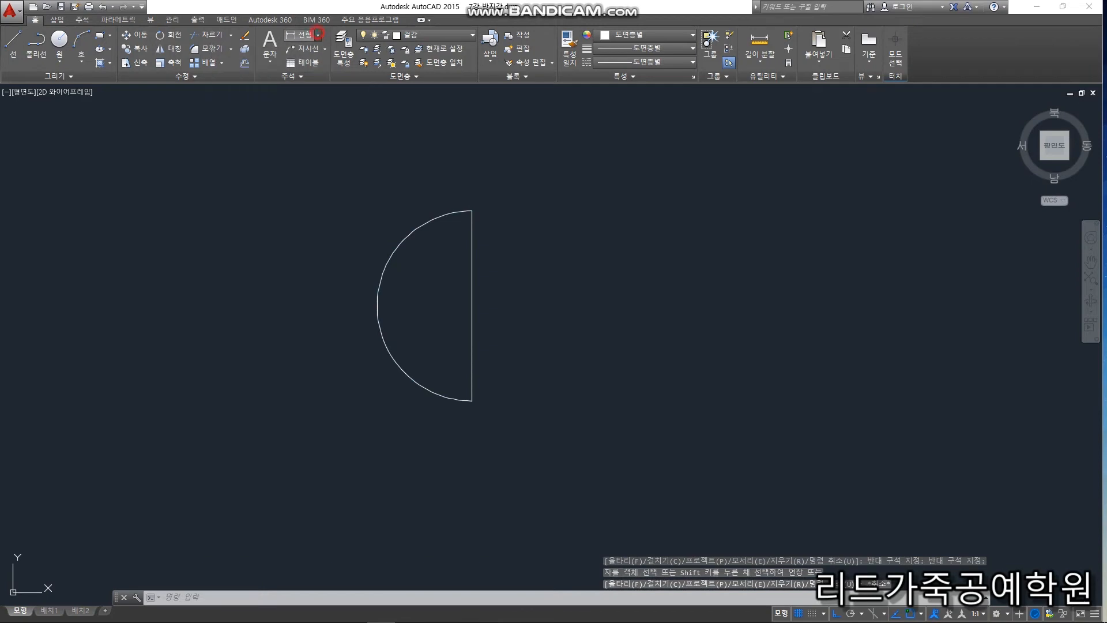
Add an arc length dimension to the semicircle, placed to its left
{"action": "left_click", "coordinate": [318, 35]}
{"action": "left_click", "coordinate": [293, 125]}
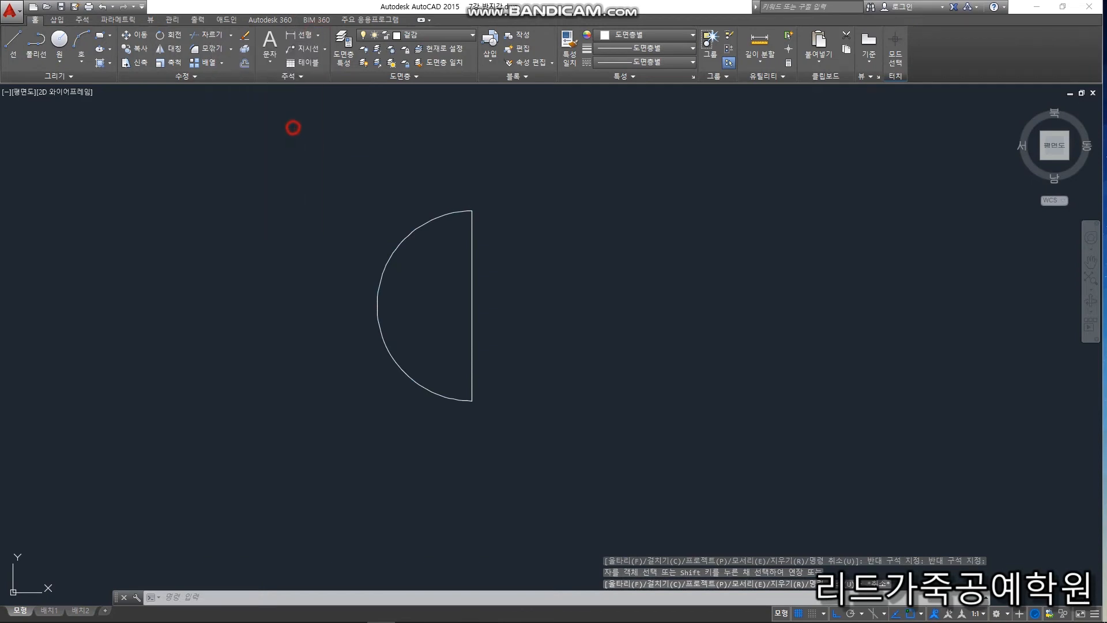
{"action": "left_click", "coordinate": [394, 251]}
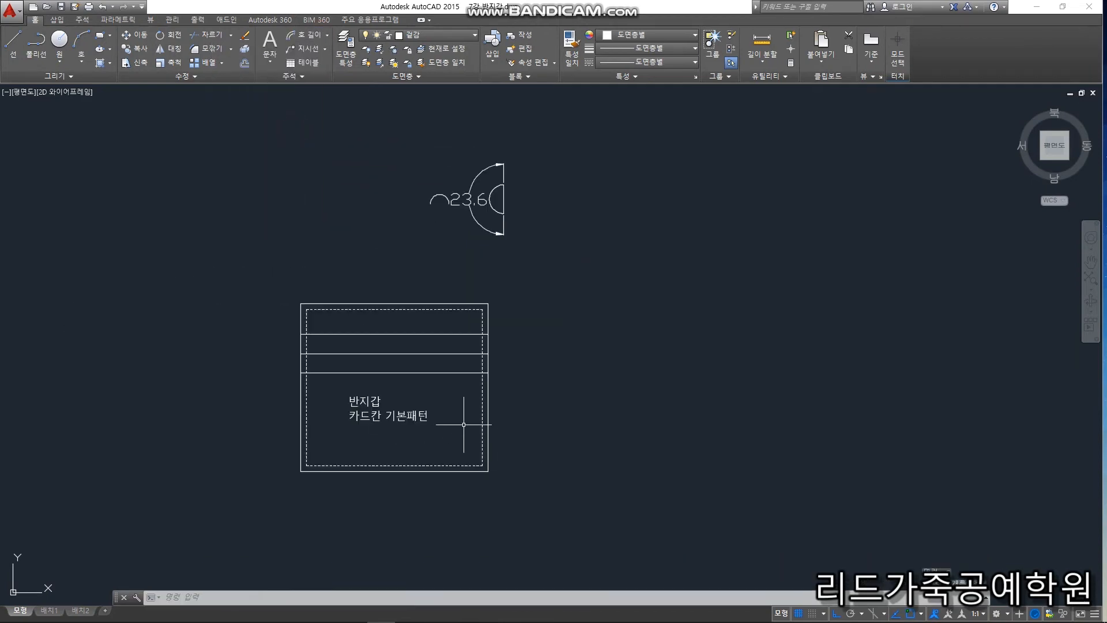
Draw a 24 mm horizontal line to the right from the copied pattern's upper right corner
{"action": "scroll", "coordinate": [529, 440], "scroll_direction": "down", "scroll_amount": 5}
{"action": "scroll", "coordinate": [523, 423], "scroll_direction": "up", "scroll_amount": 5}
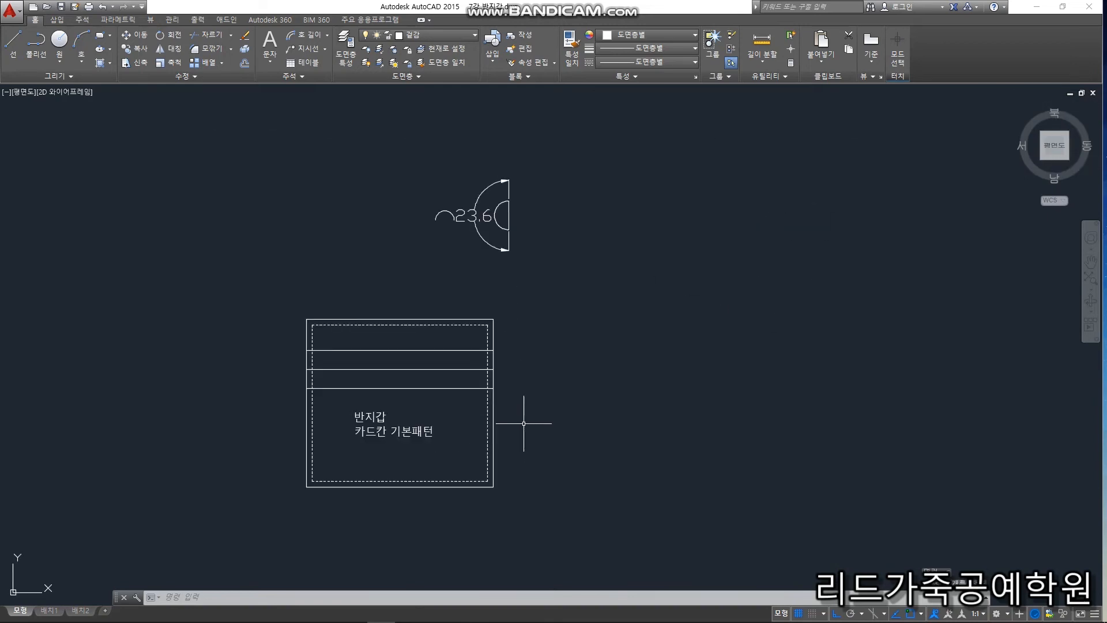
{"action": "type", "text": "l"}
{"action": "key", "text": "Return"}
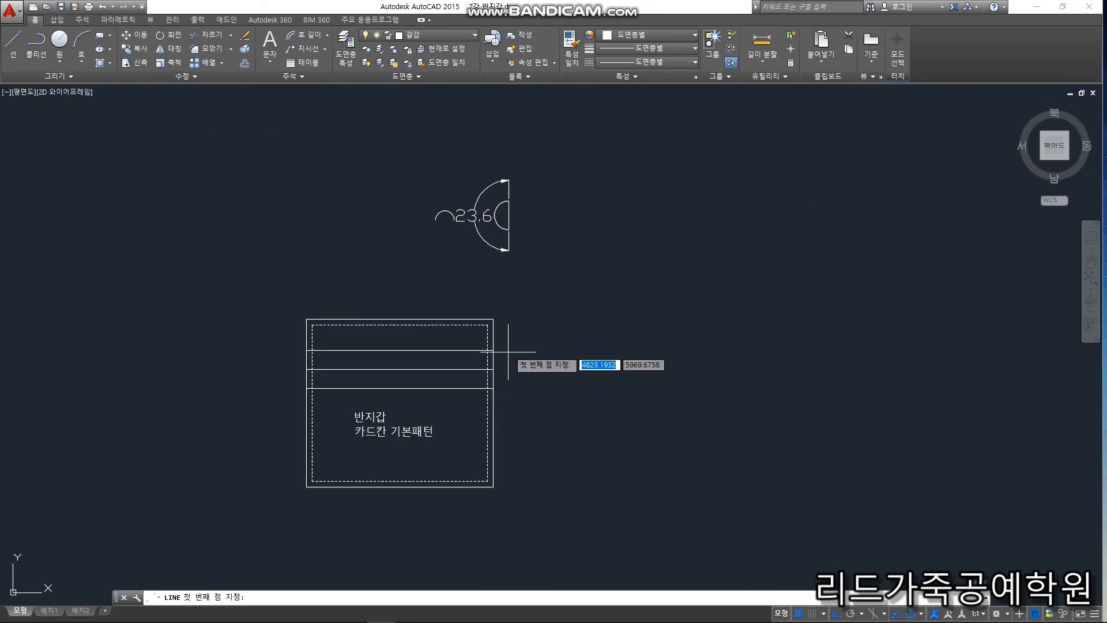
{"action": "left_click", "coordinate": [493, 319]}
{"action": "key", "text": "Return"}
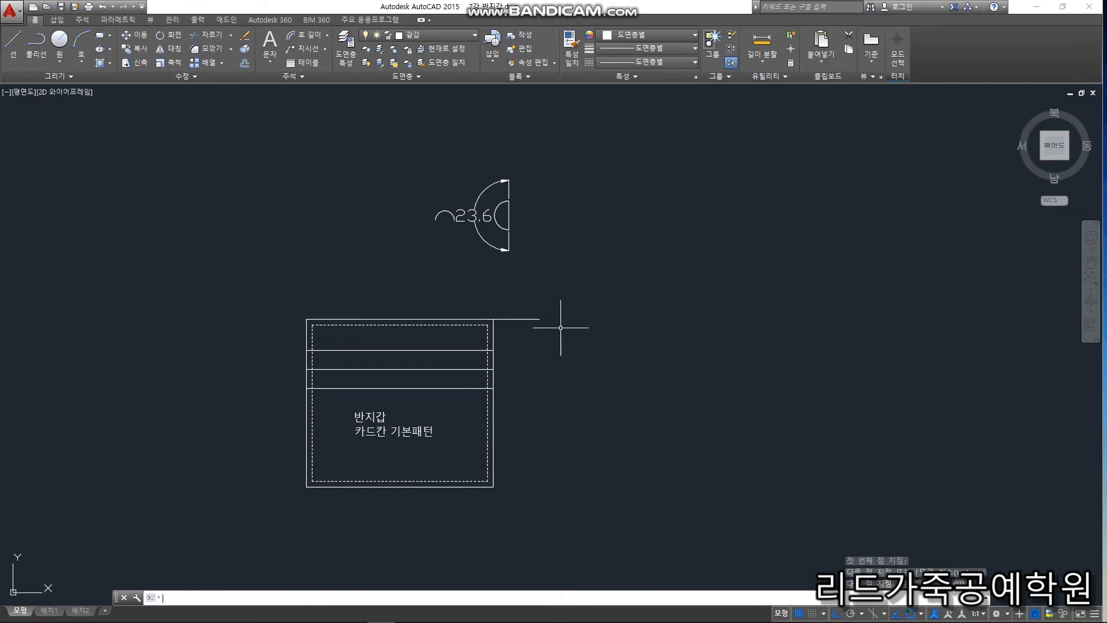
{"action": "key", "text": "Return"}
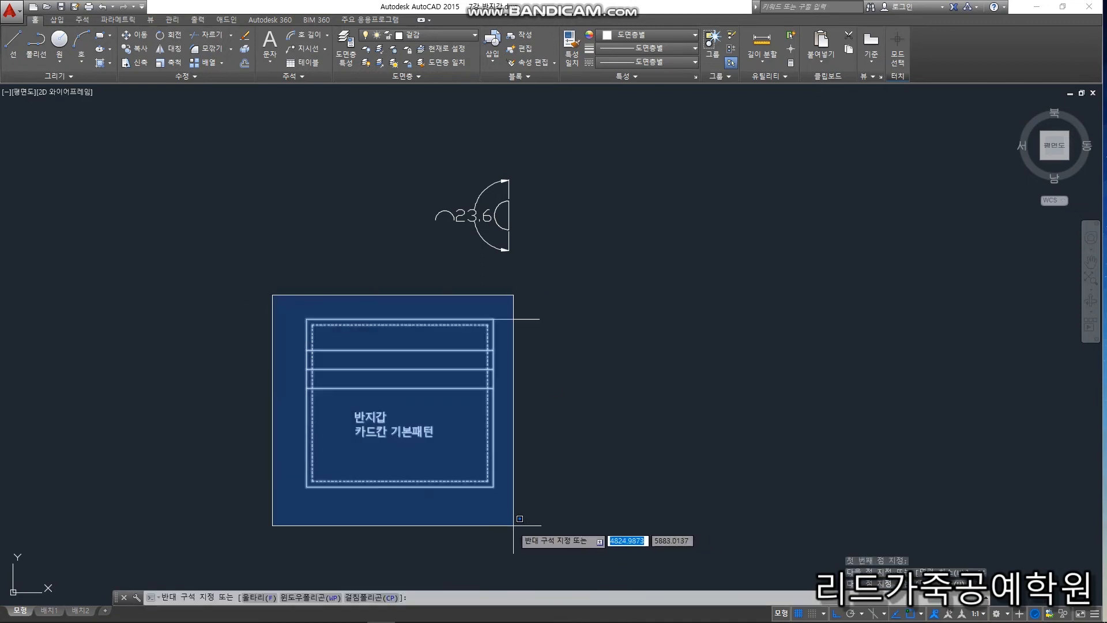
Mirror the copied card slot pattern with its label about the vertical axis through the spacing line's midpoint, keeping the original
{"action": "left_click", "coordinate": [514, 522]}
{"action": "type", "text": "mi"}
{"action": "key", "text": "Return"}
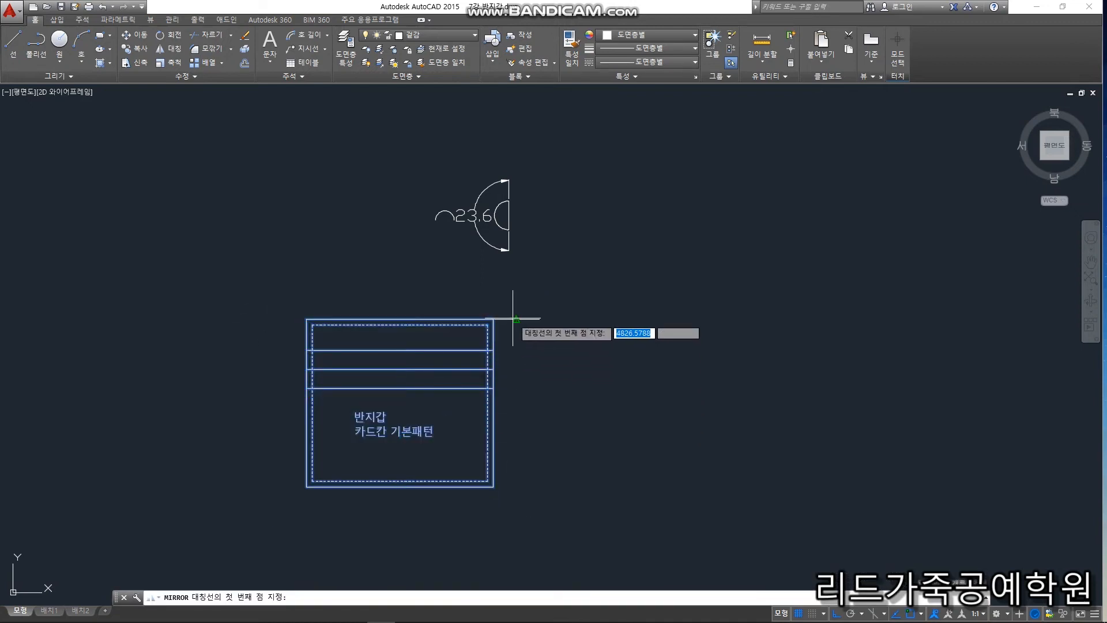
{"action": "left_click", "coordinate": [517, 319]}
{"action": "left_click", "coordinate": [557, 496]}
{"action": "key", "text": "Return"}
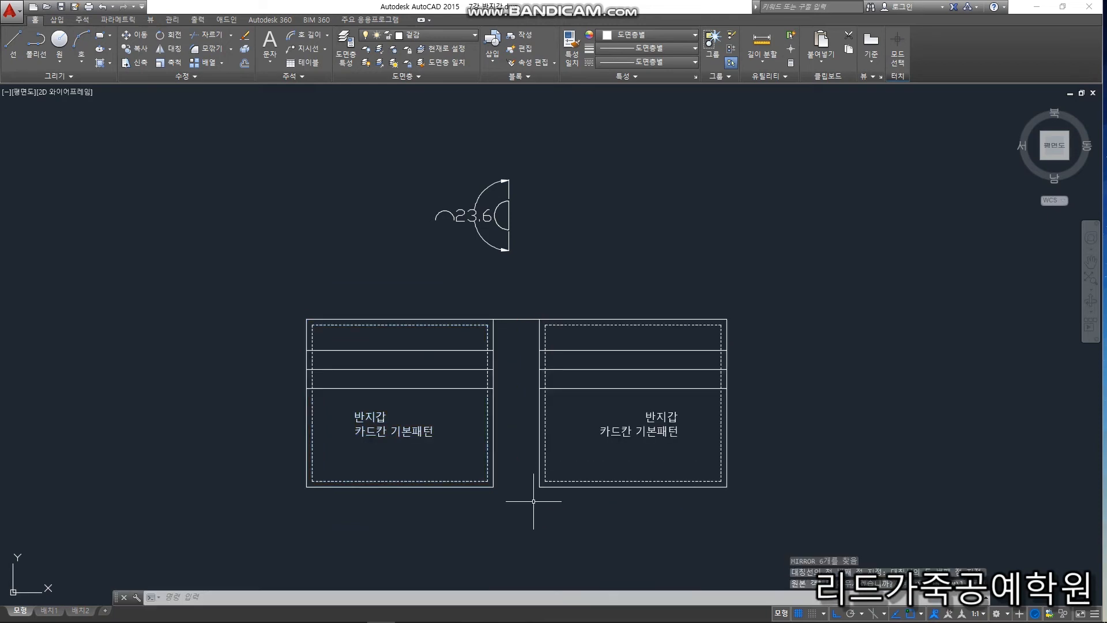
Draw a horizontal line across the gap, joining the lower inner corners of the two mirrored card slot patterns
{"action": "type", "text": "l"}
{"action": "key", "text": "Return"}
{"action": "scroll", "coordinate": [504, 478], "scroll_direction": "up", "scroll_amount": 4}
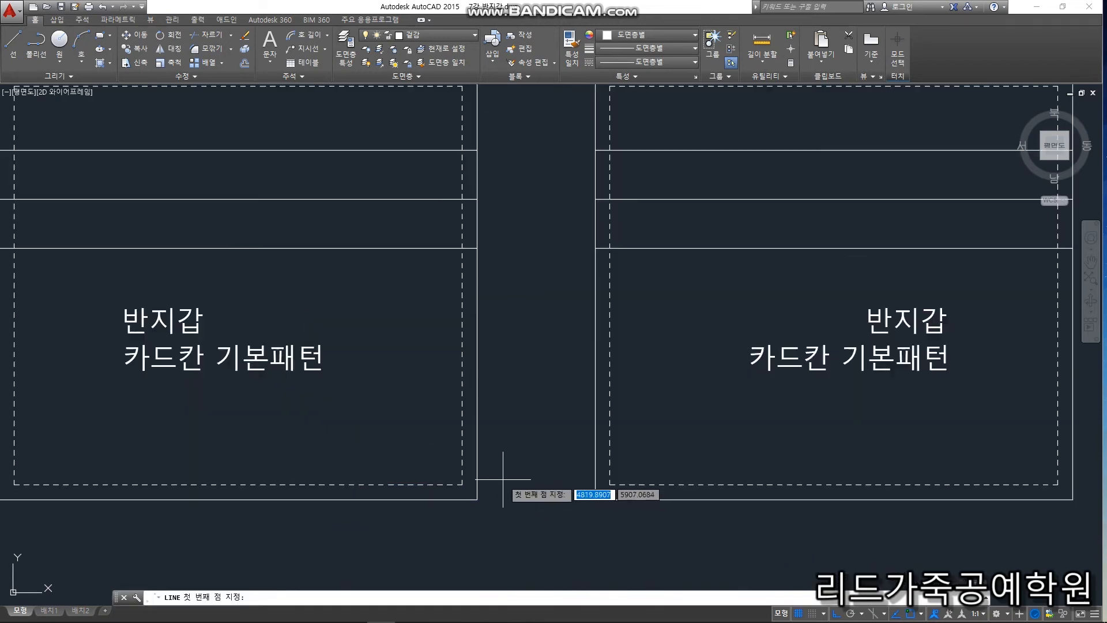
{"action": "left_click", "coordinate": [477, 500]}
{"action": "left_click", "coordinate": [595, 499]}
{"action": "key", "text": "Return"}
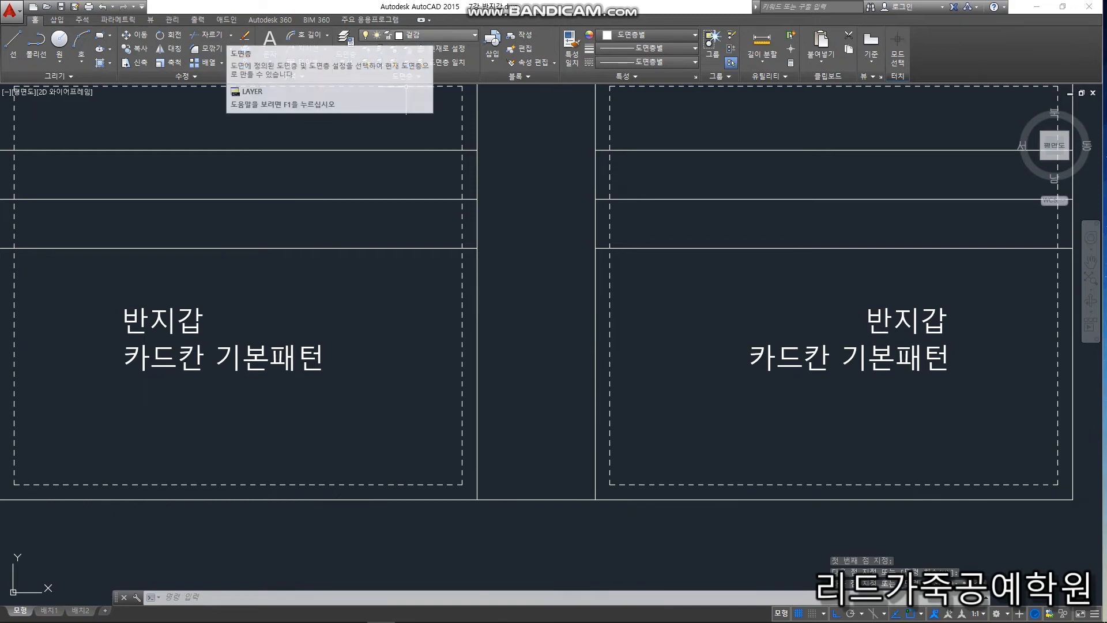
Add a linear dimension to the gap between the two patterns, placed just above the lower edge
{"action": "left_click", "coordinate": [327, 35]}
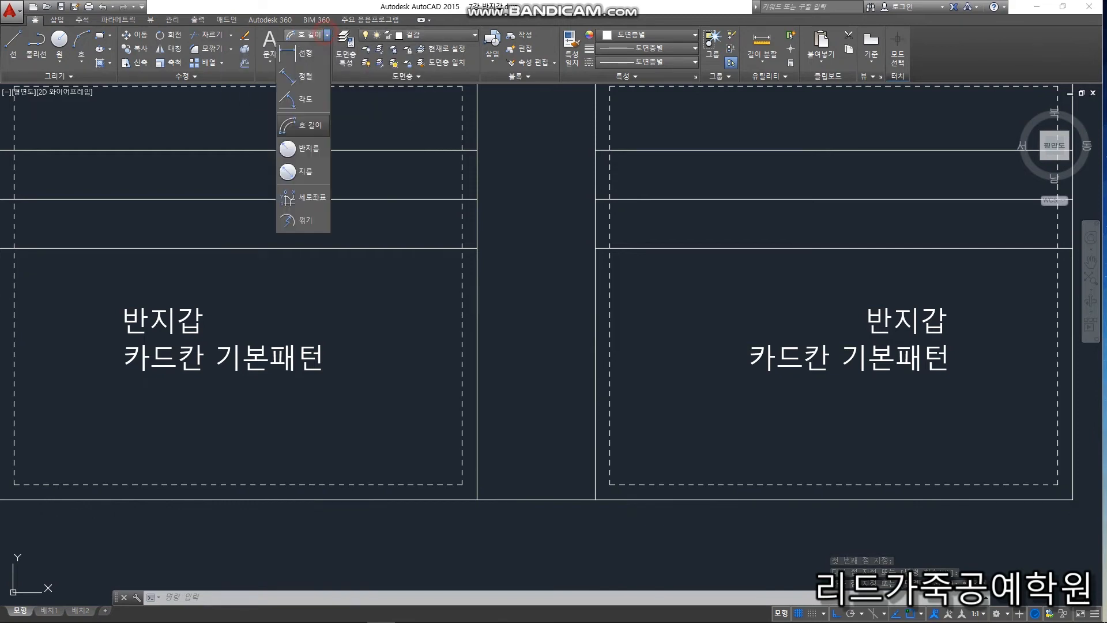
{"action": "left_click", "coordinate": [304, 53]}
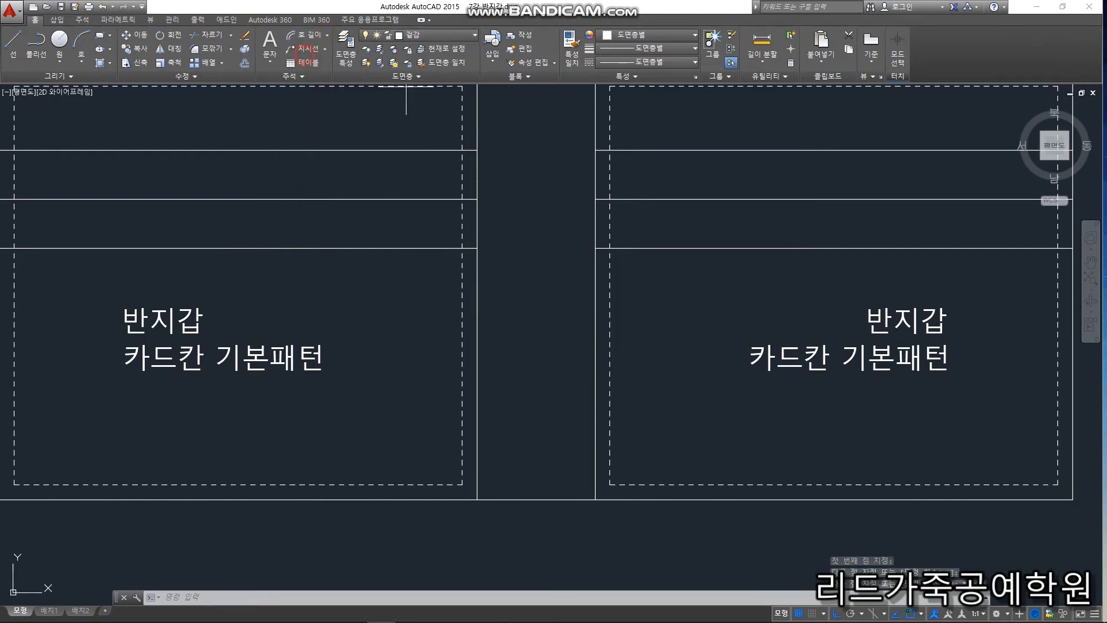
{"action": "left_click", "coordinate": [477, 498]}
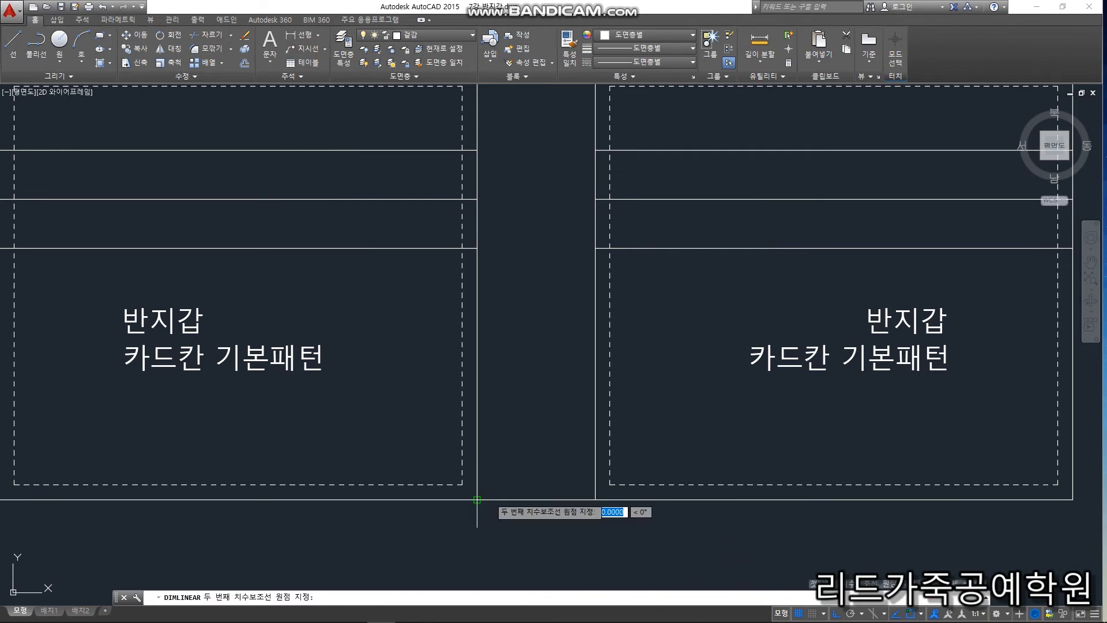
{"action": "left_click", "coordinate": [595, 499]}
{"action": "left_click", "coordinate": [536, 460]}
{"action": "scroll", "coordinate": [562, 462], "scroll_direction": "down", "scroll_amount": 6}
{"action": "scroll", "coordinate": [709, 492], "scroll_direction": "up", "scroll_amount": 2}
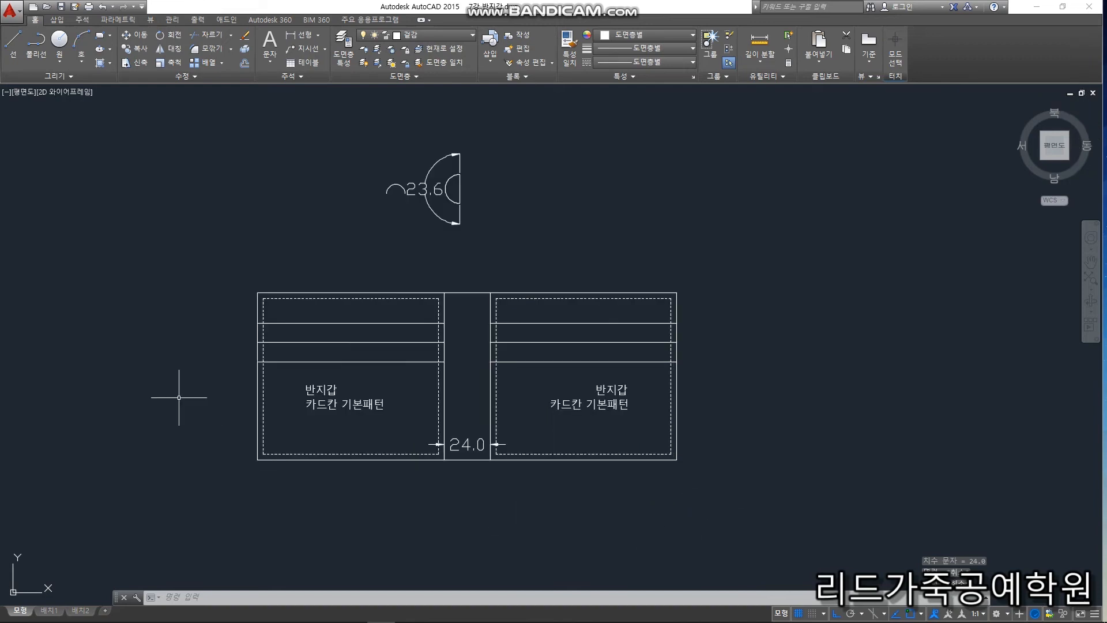
Delete the "반지갑 카드칸 기본패턴" labels from both halves of the joined pattern
{"action": "left_click", "coordinate": [316, 382]}
{"action": "key", "text": "Delete"}
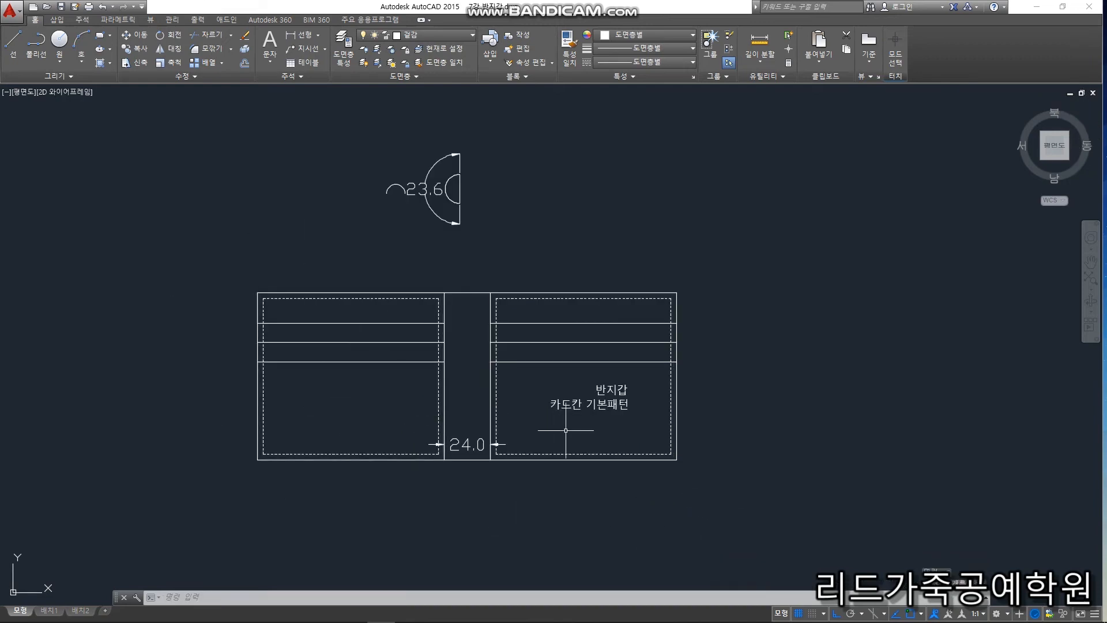
{"action": "left_click", "coordinate": [615, 422]}
{"action": "scroll", "coordinate": [582, 382], "scroll_direction": "down", "scroll_amount": 1}
{"action": "scroll", "coordinate": [455, 346], "scroll_direction": "up", "scroll_amount": 1}
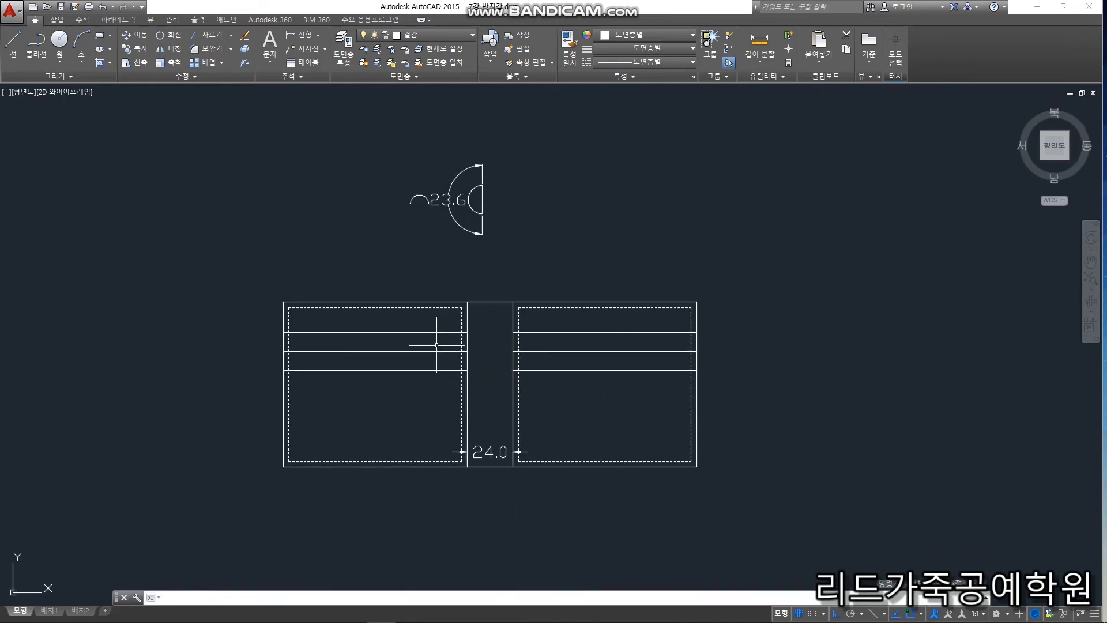
Add the multiline text label "카드포켓 본판" inside the left half, below the card slot lines
{"action": "type", "text": "t"}
{"action": "key", "text": "space"}
{"action": "scroll", "coordinate": [368, 403], "scroll_direction": "up", "scroll_amount": 4}
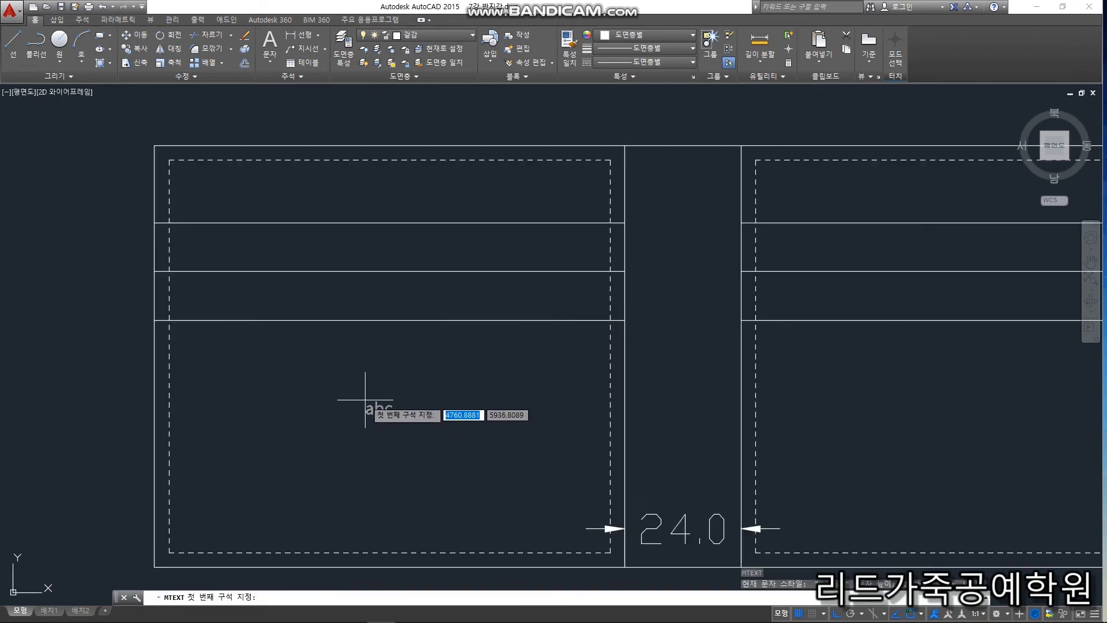
{"action": "left_click", "coordinate": [318, 364]}
{"action": "left_click", "coordinate": [491, 459]}
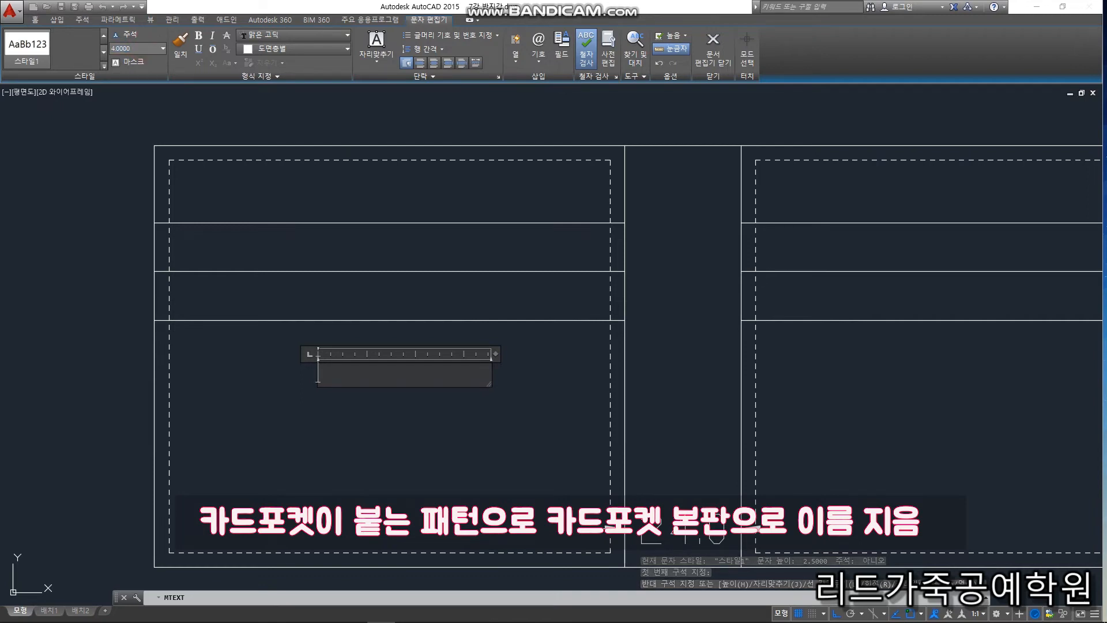
{"action": "type", "text": "카드포켓 본판"}
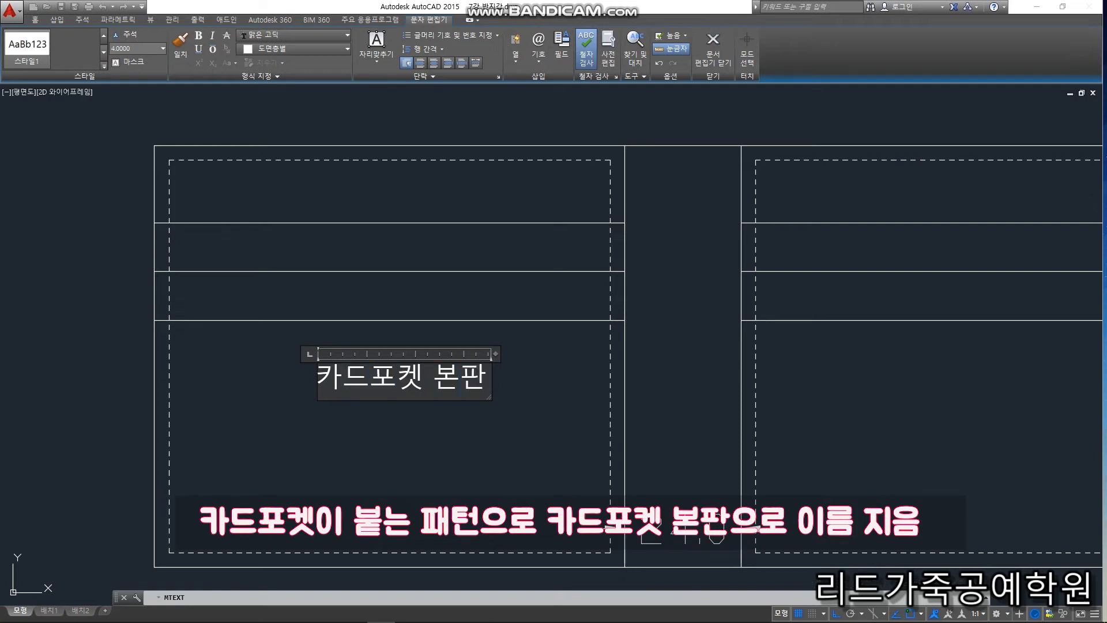
{"action": "left_click", "coordinate": [262, 418]}
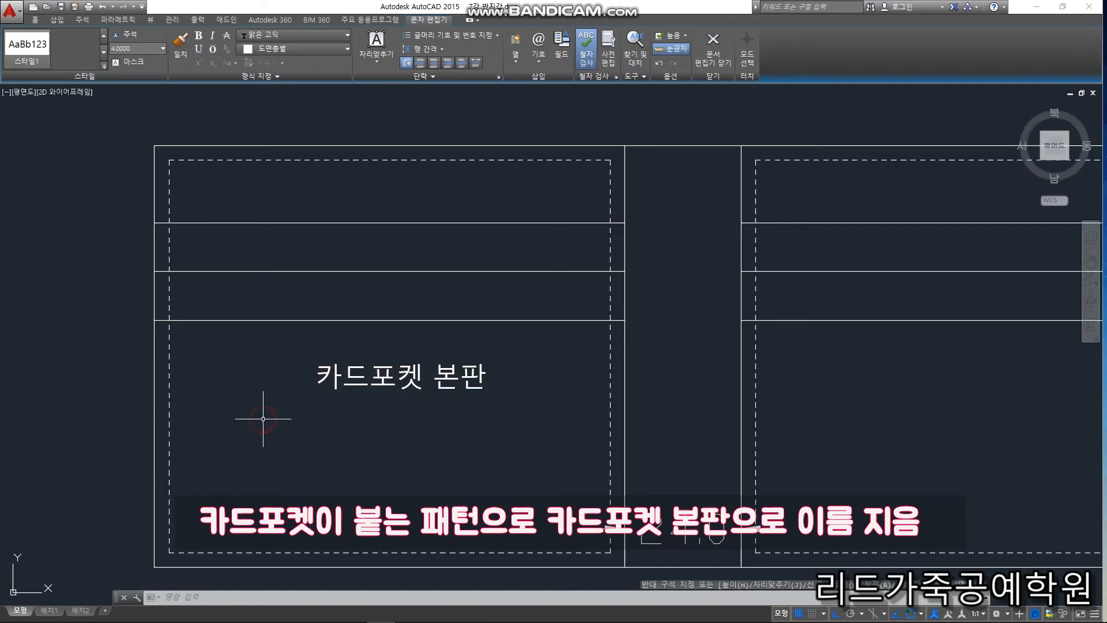
Erase the linear dimension of the gap between the two halves
{"action": "scroll", "coordinate": [267, 423], "scroll_direction": "down", "scroll_amount": 4}
{"action": "scroll", "coordinate": [405, 448], "scroll_direction": "up", "scroll_amount": 2}
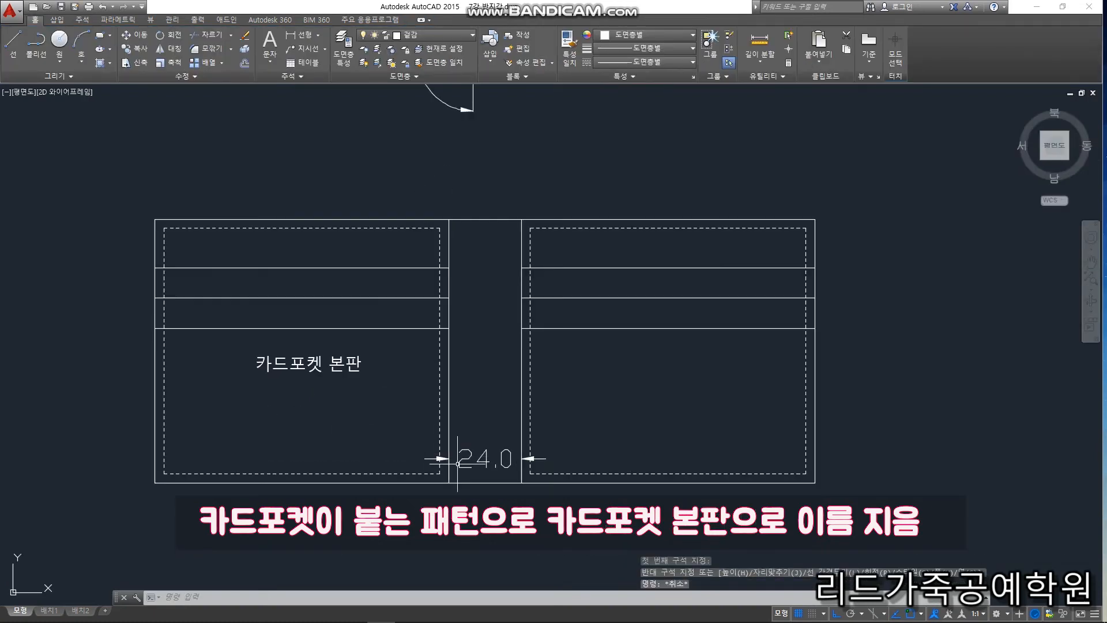
{"action": "left_click", "coordinate": [488, 469]}
{"action": "left_click", "coordinate": [470, 438]}
{"action": "type", "text": "e"}
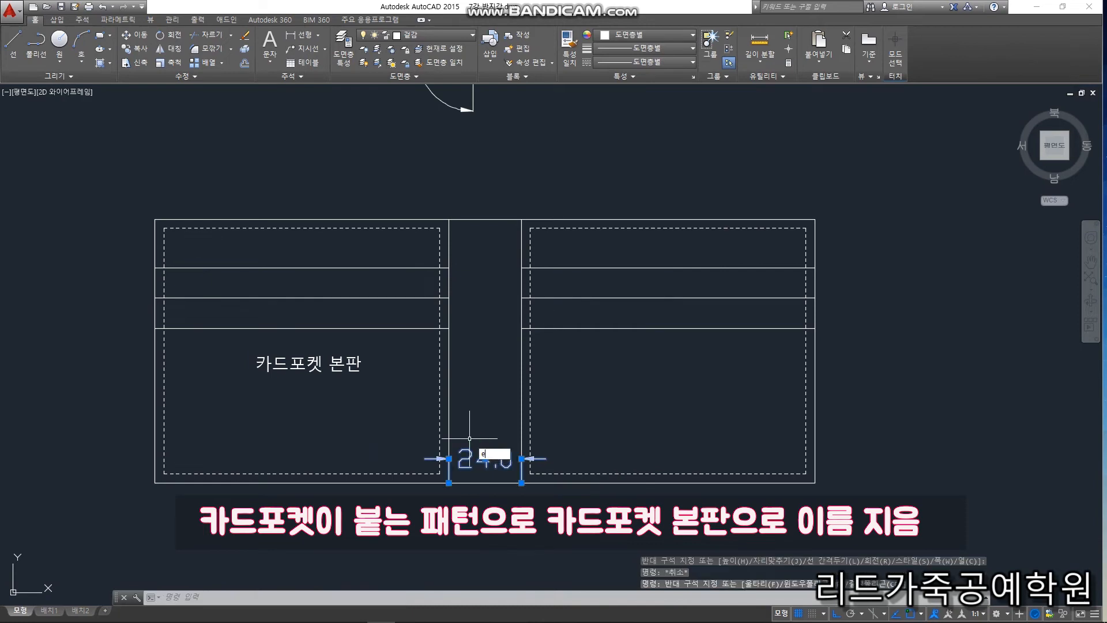
{"action": "key", "text": "Return"}
Stretch the lower edges of both halves, including the dashed stitch lines, upward by 7 mm
{"action": "scroll", "coordinate": [477, 441], "scroll_direction": "down", "scroll_amount": 4}
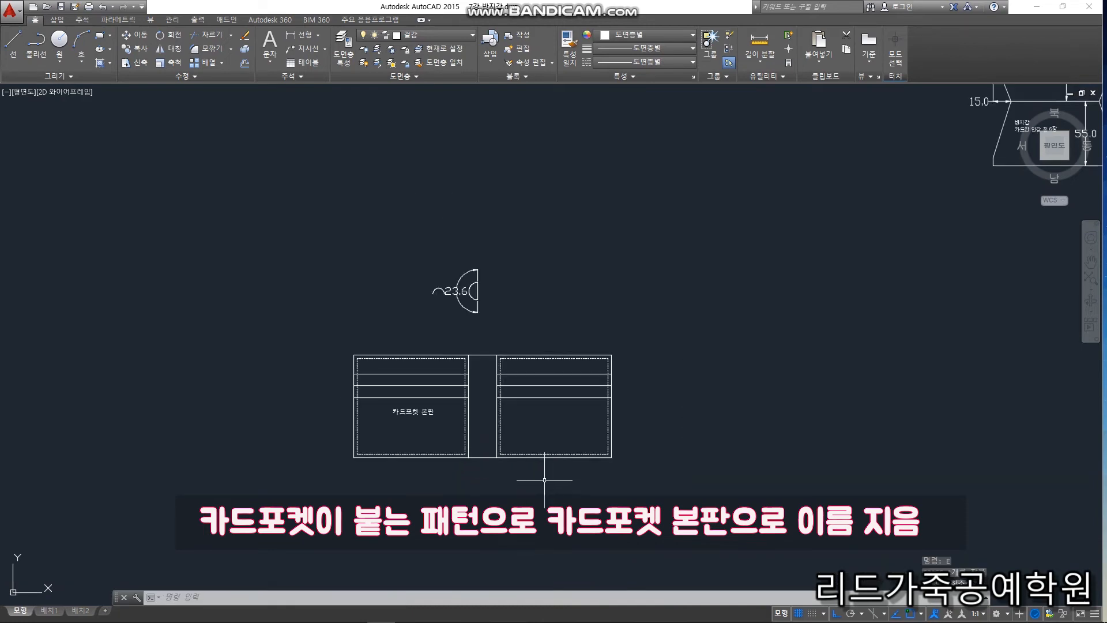
{"action": "scroll", "coordinate": [544, 480], "scroll_direction": "up", "scroll_amount": 2}
{"action": "left_click", "coordinate": [750, 490]}
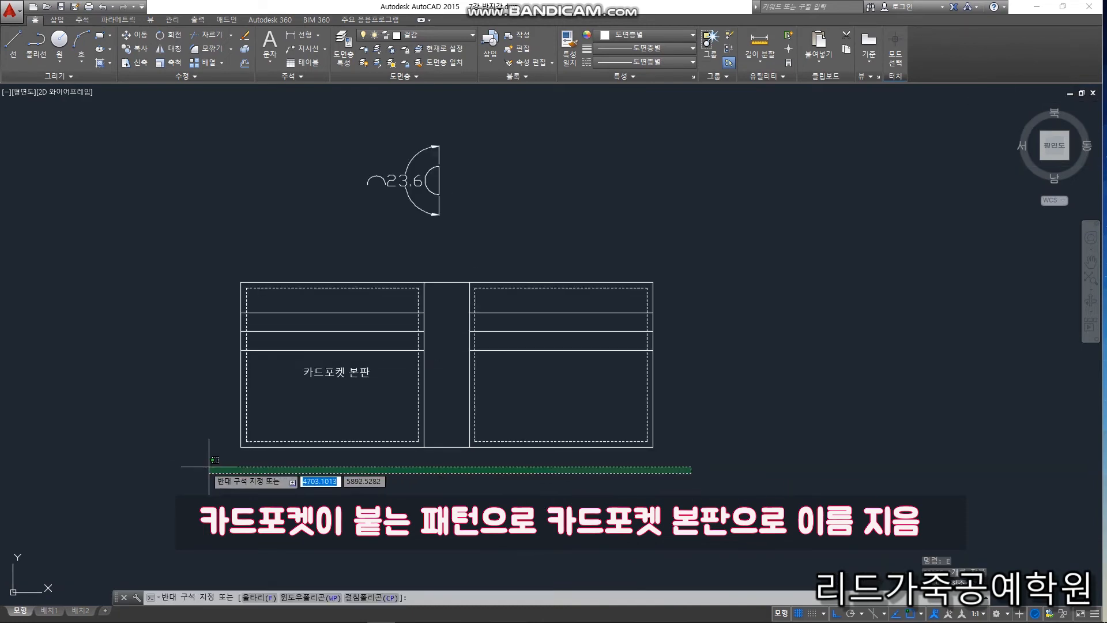
{"action": "left_click", "coordinate": [182, 435]}
{"action": "type", "text": "s"}
{"action": "key", "text": "Return"}
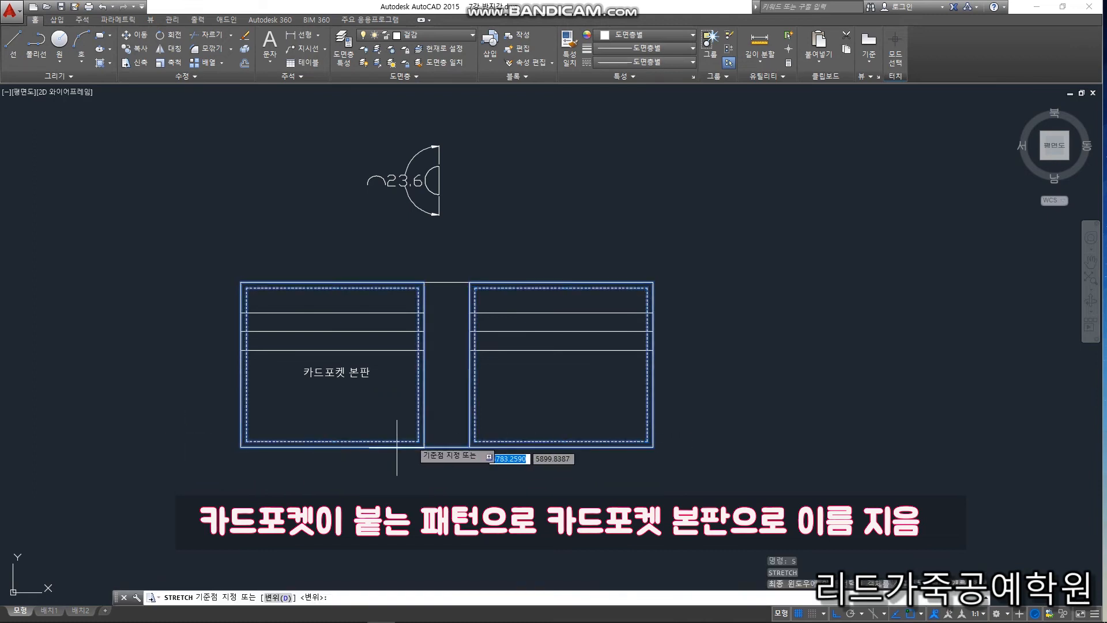
{"action": "scroll", "coordinate": [450, 411], "scroll_direction": "up", "scroll_amount": 2}
{"action": "left_click", "coordinate": [442, 453]}
{"action": "type", "text": "7"}
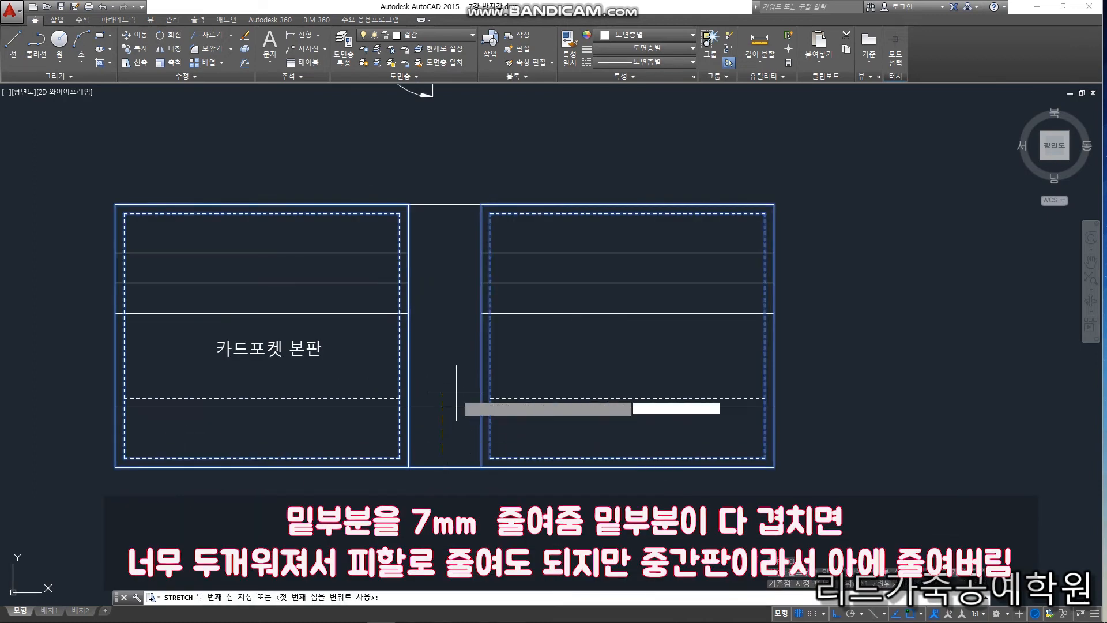
{"action": "key", "text": "Return"}
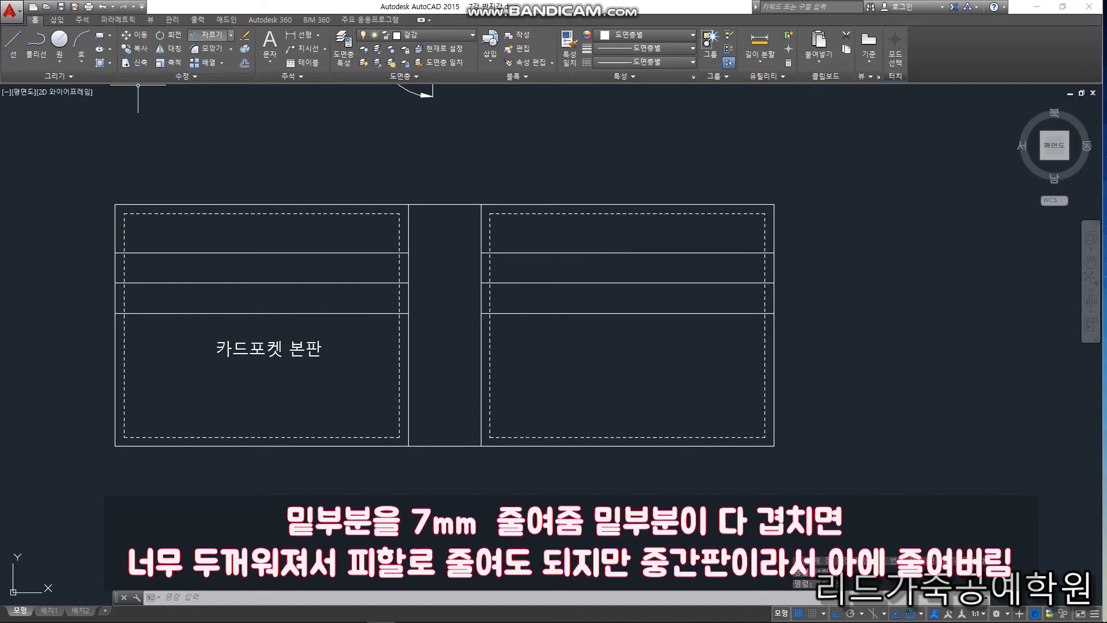
Add a multileader pointing to the left half's lower edge, with the text "얇게 피할" in the 맑은 고딕 font
{"action": "left_click", "coordinate": [291, 48]}
{"action": "scroll", "coordinate": [208, 424], "scroll_direction": "up", "scroll_amount": 2}
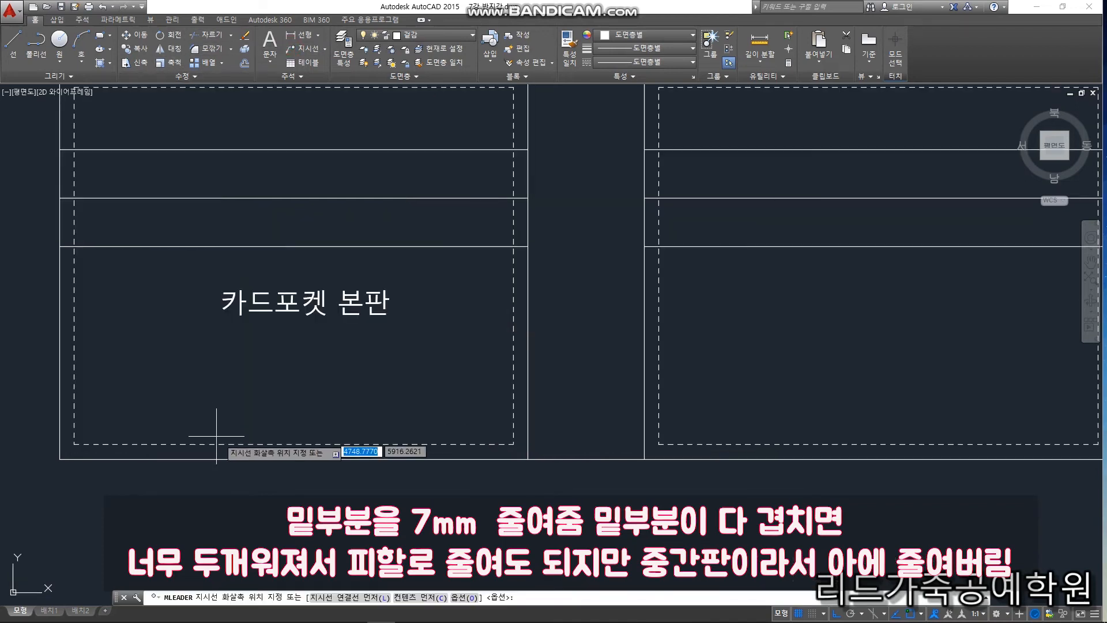
{"action": "scroll", "coordinate": [325, 417], "scroll_direction": "up", "scroll_amount": 4}
{"action": "key", "text": "F8"}
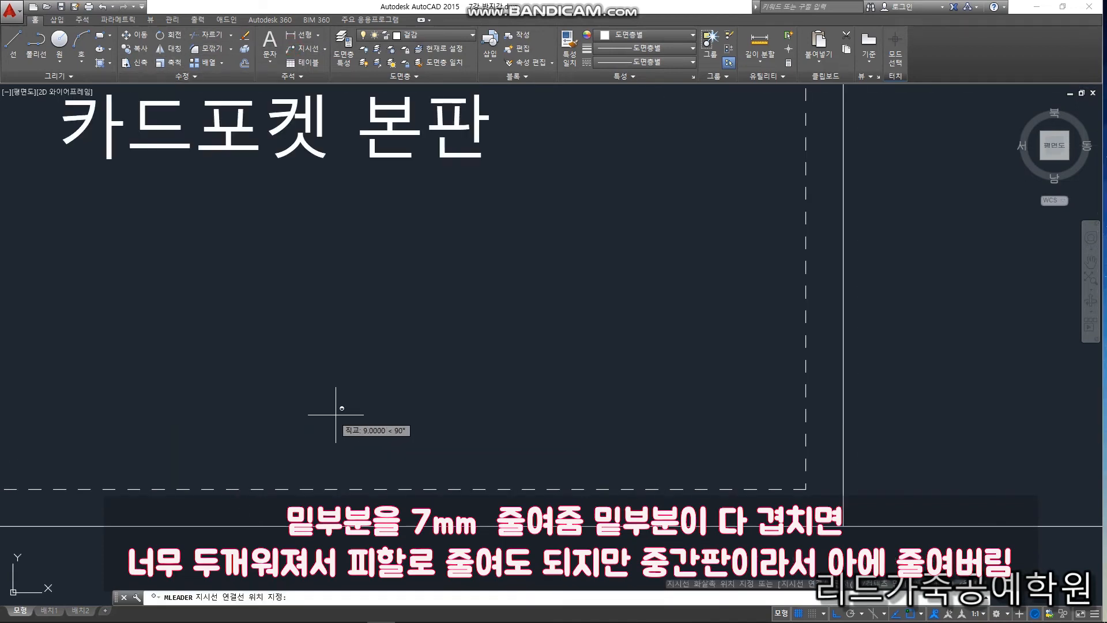
{"action": "left_click", "coordinate": [368, 398]}
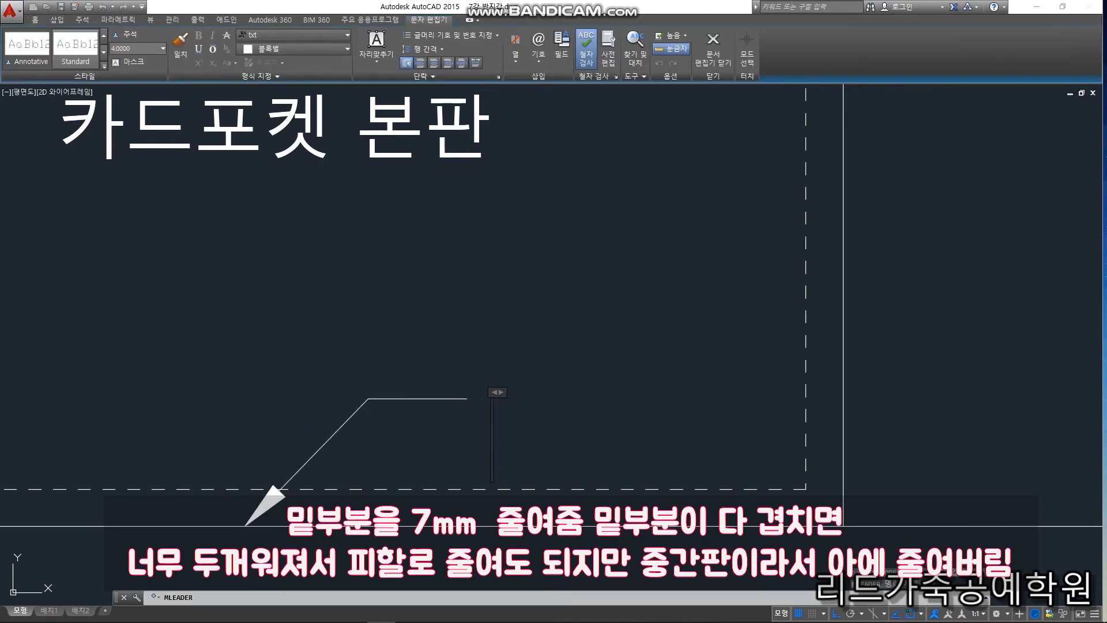
{"action": "left_click", "coordinate": [282, 35]}
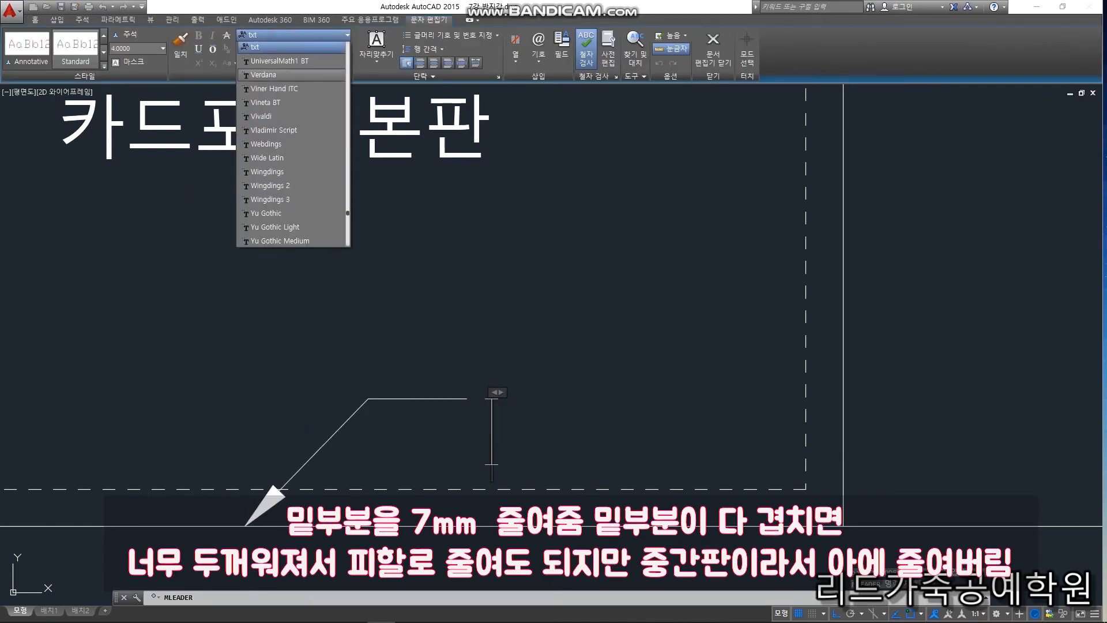
{"action": "scroll", "coordinate": [282, 160], "scroll_direction": "down", "scroll_amount": 5}
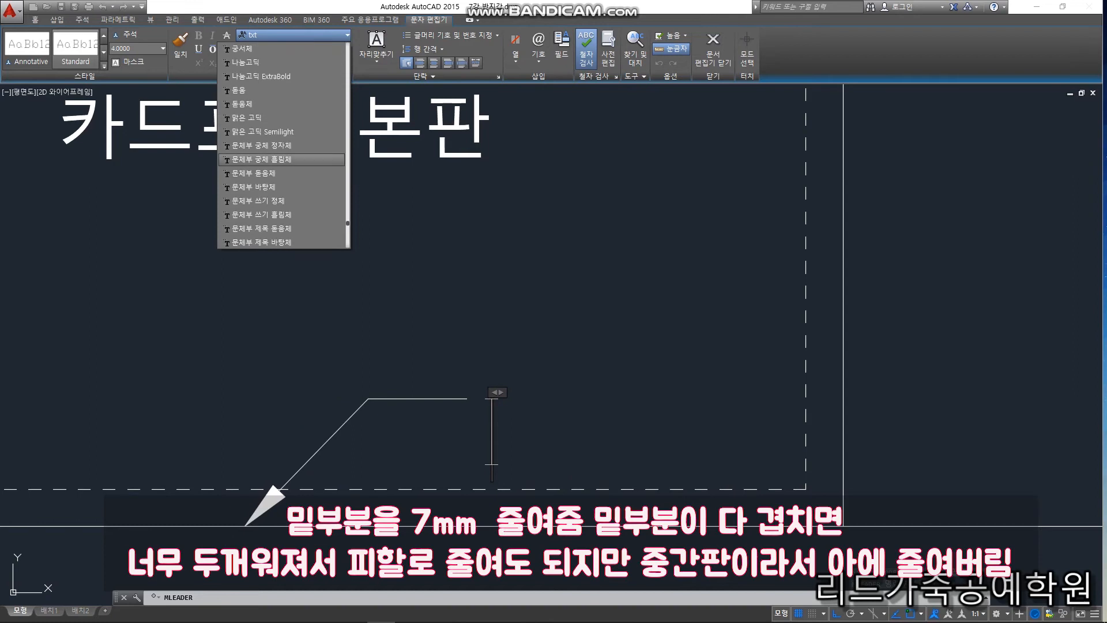
{"action": "left_click", "coordinate": [254, 118]}
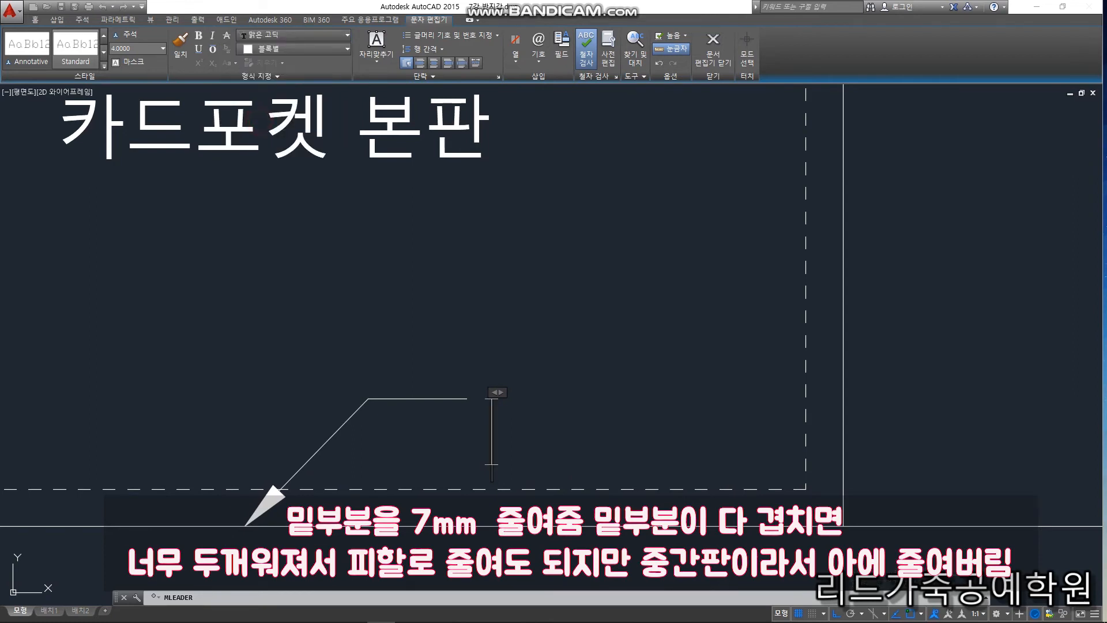
{"action": "type", "text": "얇게 피할"}
{"action": "left_click", "coordinate": [426, 319]}
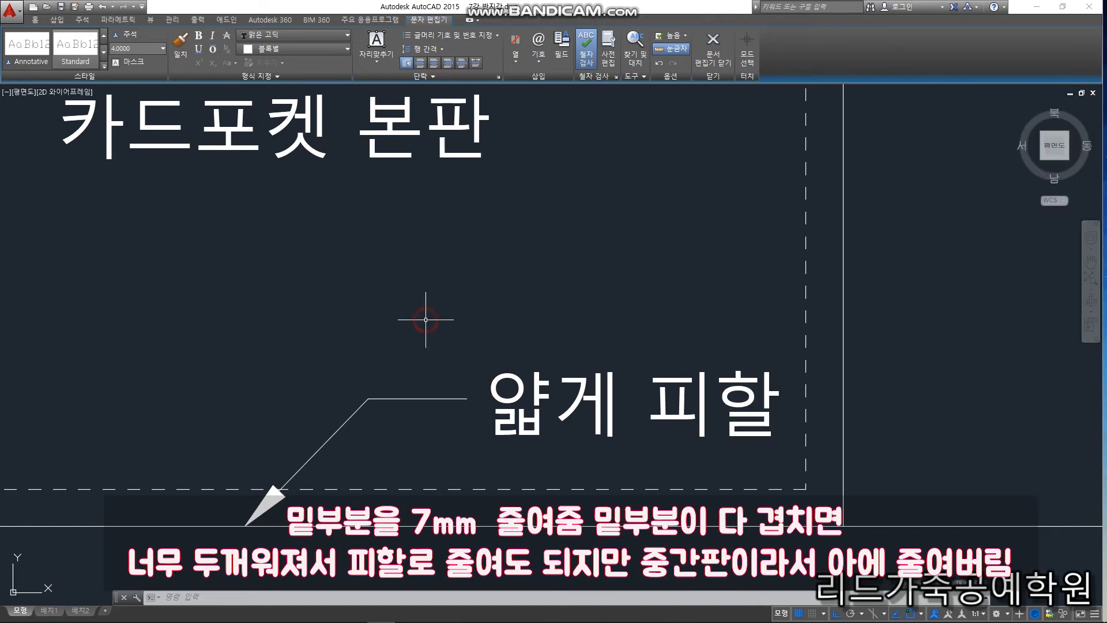
Add a vertical linear dimension for the shortened pattern's full height, placed outside its left edge
{"action": "scroll", "coordinate": [470, 423], "scroll_direction": "down", "scroll_amount": 2}
{"action": "middle_click_drag", "start_coordinate": [541, 383], "coordinate": [542, 385]}
{"action": "scroll", "coordinate": [485, 371], "scroll_direction": "down", "scroll_amount": 4}
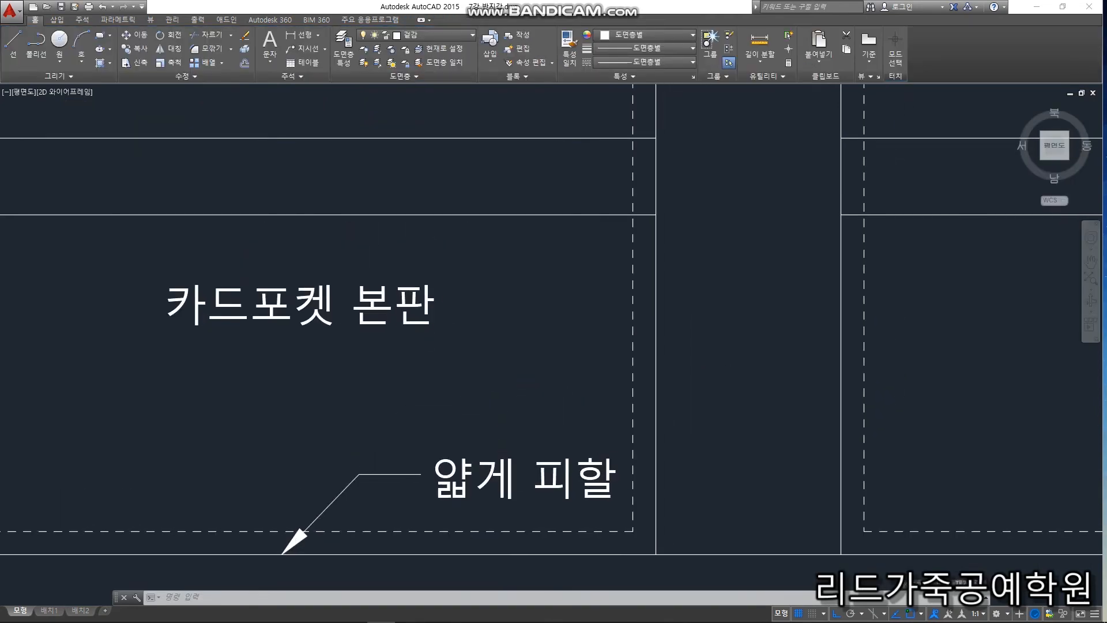
{"action": "left_click", "coordinate": [300, 35]}
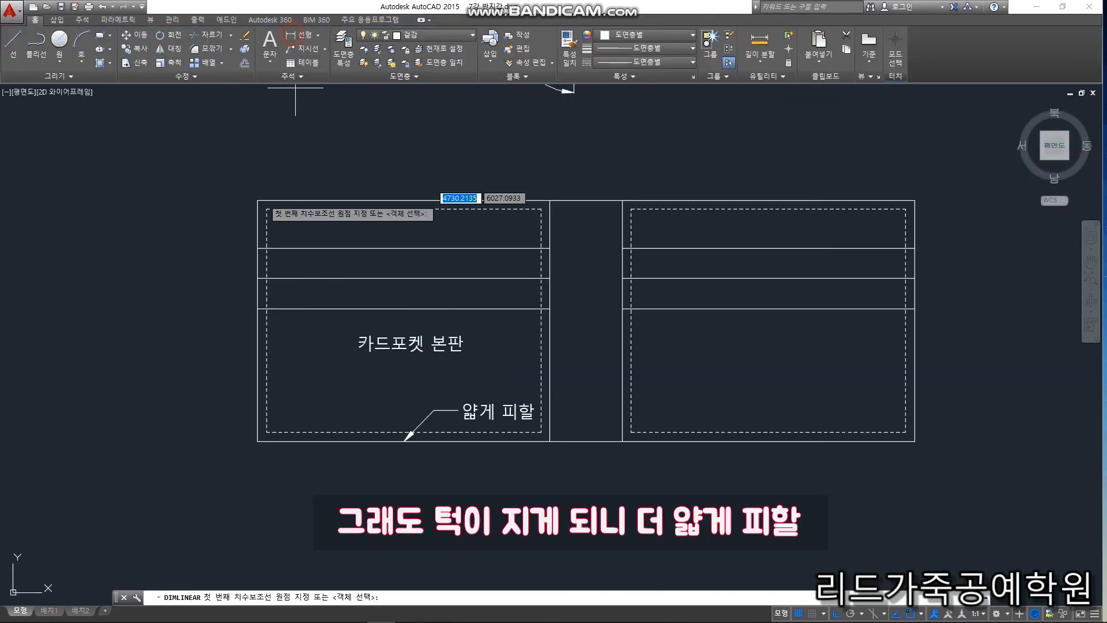
{"action": "left_click", "coordinate": [257, 201]}
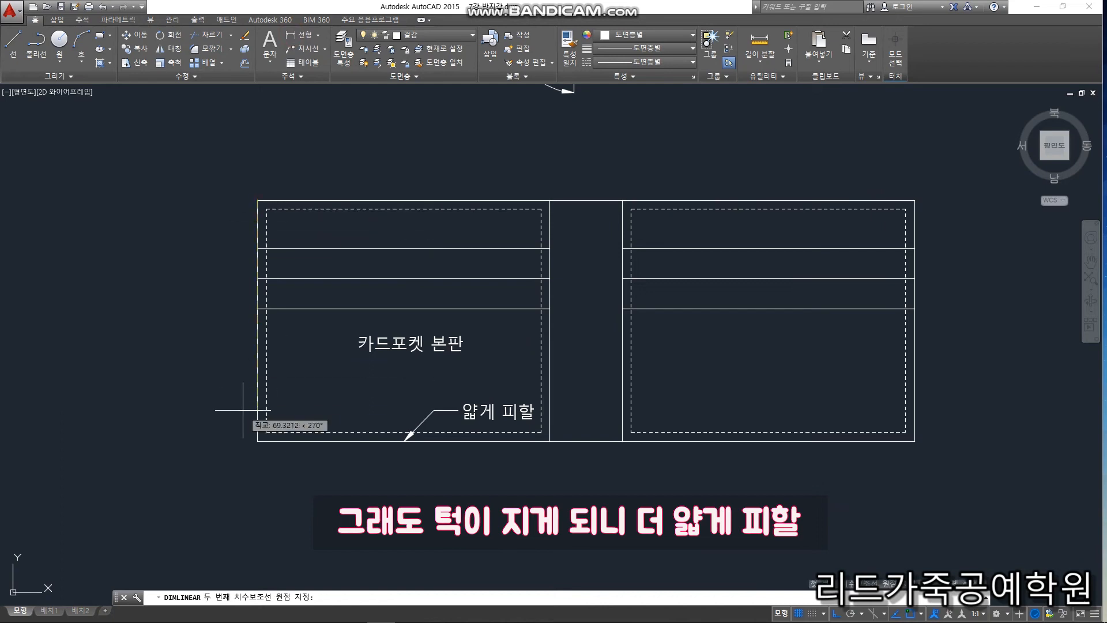
{"action": "left_click", "coordinate": [257, 441]}
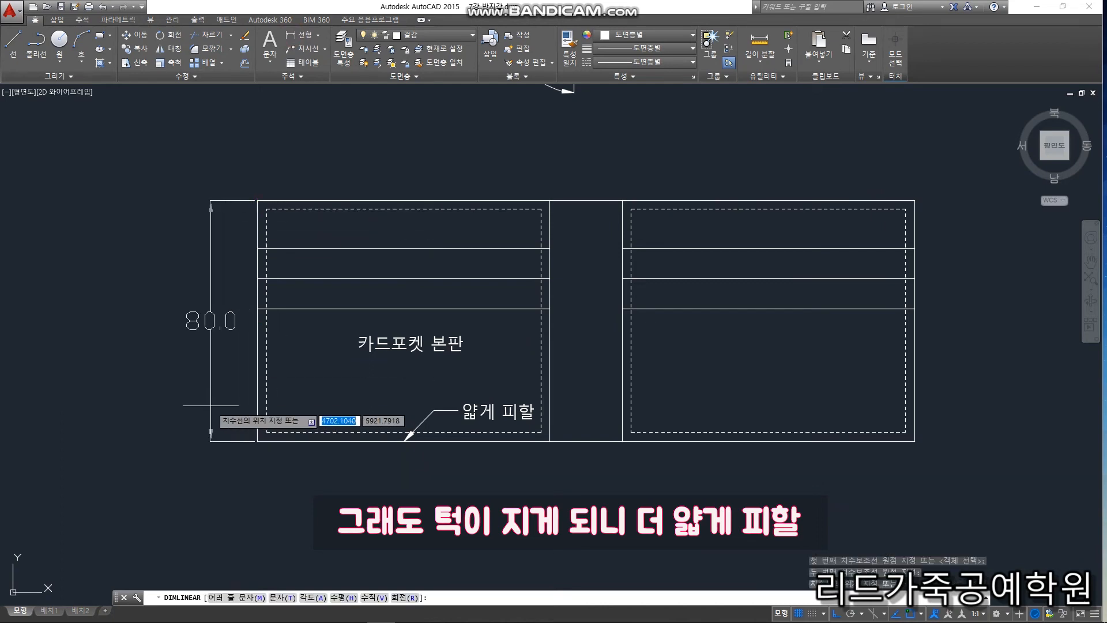
{"action": "left_click", "coordinate": [229, 409]}
Add a vertical linear dimension for the full height of the original "카드칸 기본패턴", placed outside its left edge
{"action": "scroll", "coordinate": [526, 387], "scroll_direction": "down", "scroll_amount": 5}
{"action": "scroll", "coordinate": [481, 147], "scroll_direction": "up", "scroll_amount": 3}
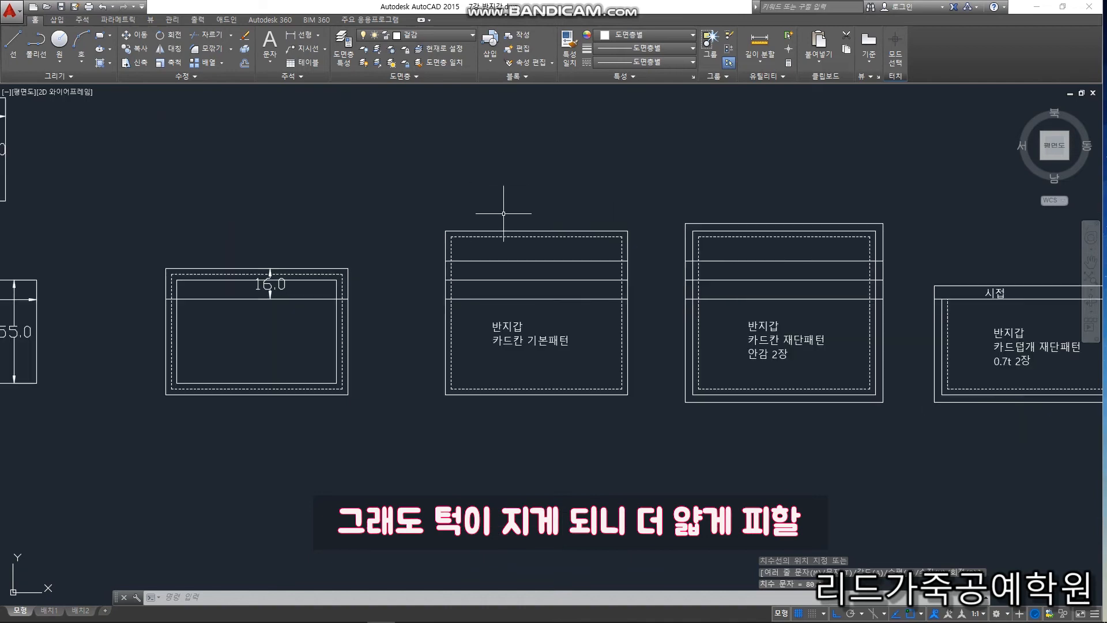
{"action": "key", "text": "Return"}
{"action": "scroll", "coordinate": [434, 242], "scroll_direction": "up", "scroll_amount": 2}
{"action": "left_click", "coordinate": [458, 225]}
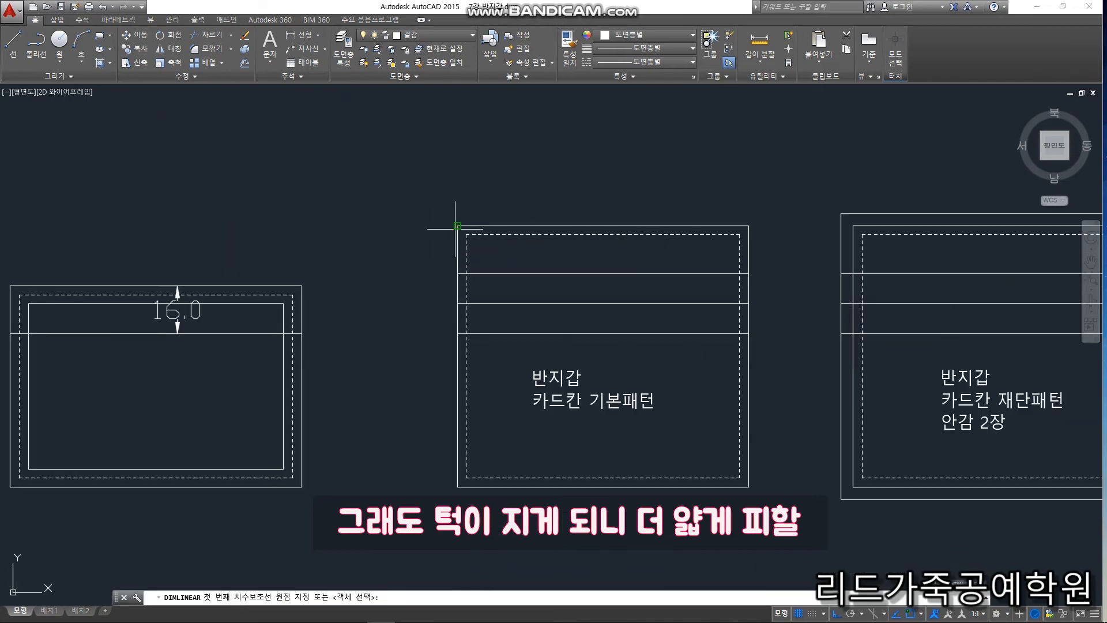
{"action": "left_click", "coordinate": [457, 486]}
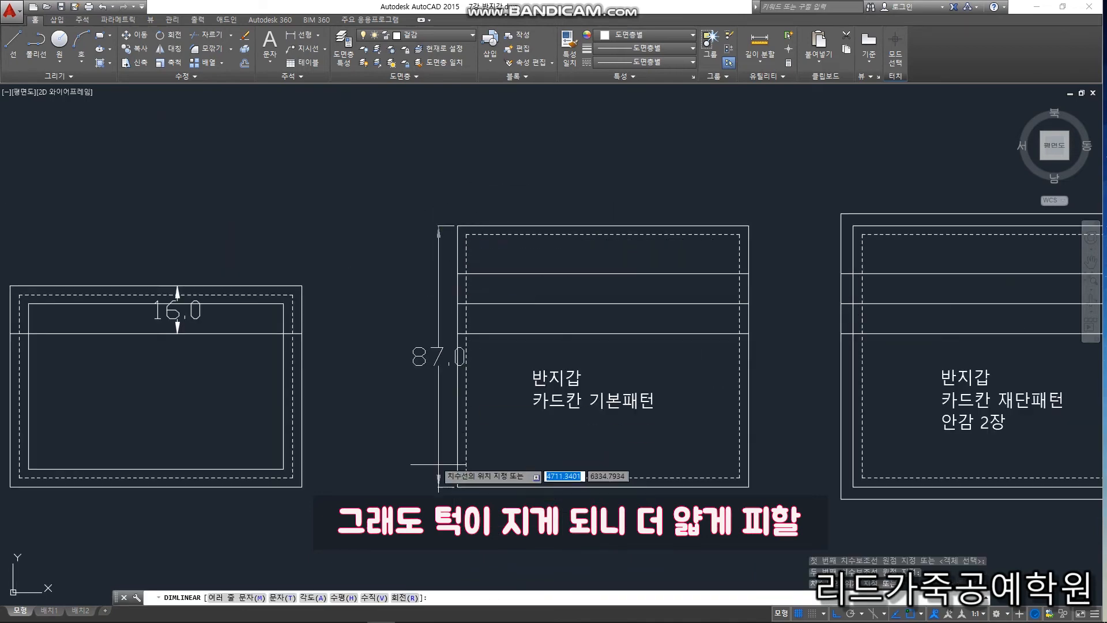
{"action": "left_click", "coordinate": [407, 369]}
{"action": "scroll", "coordinate": [420, 254], "scroll_direction": "down", "scroll_amount": 5}
{"action": "middle_click_drag", "start_coordinate": [455, 496], "coordinate": [458, 307]}
{"action": "scroll", "coordinate": [469, 384], "scroll_direction": "up", "scroll_amount": 5}
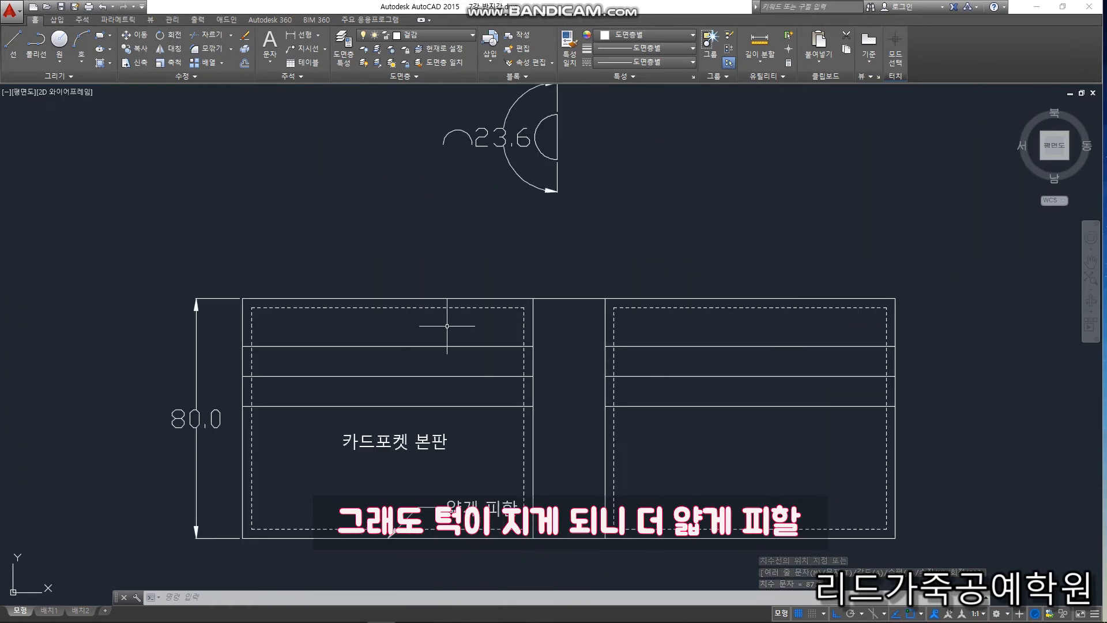
{"action": "scroll", "coordinate": [412, 359], "scroll_direction": "down", "scroll_amount": 4}
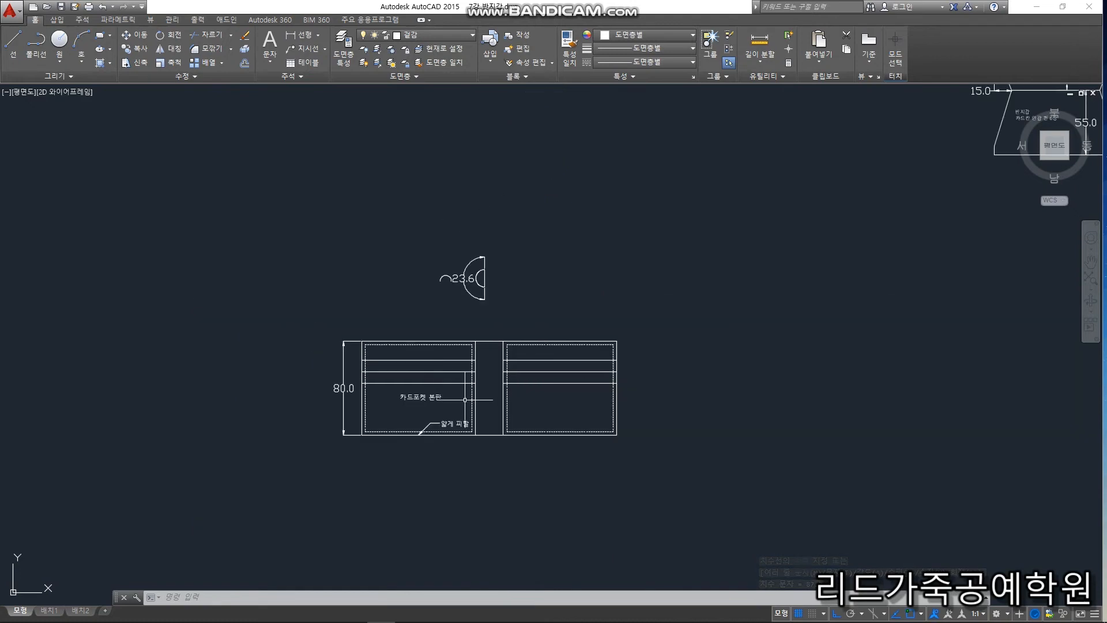
Change the left half's label to the two lines "카드포켓" and "본판 기본패턴"
{"action": "scroll", "coordinate": [412, 358], "scroll_direction": "up", "scroll_amount": 4}
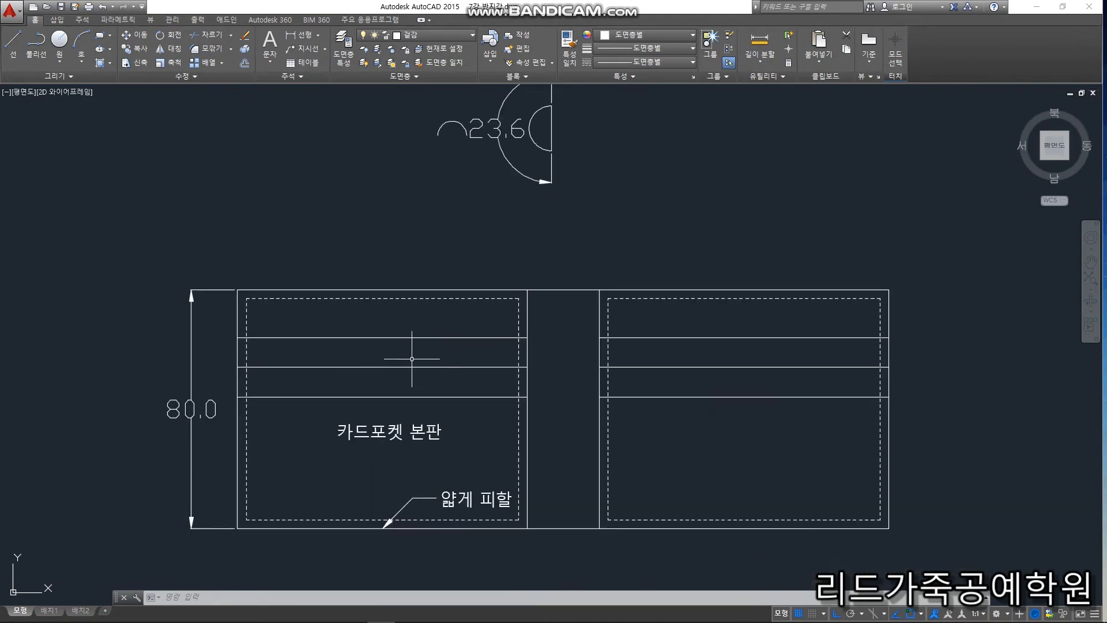
{"action": "double_click", "coordinate": [391, 434]}
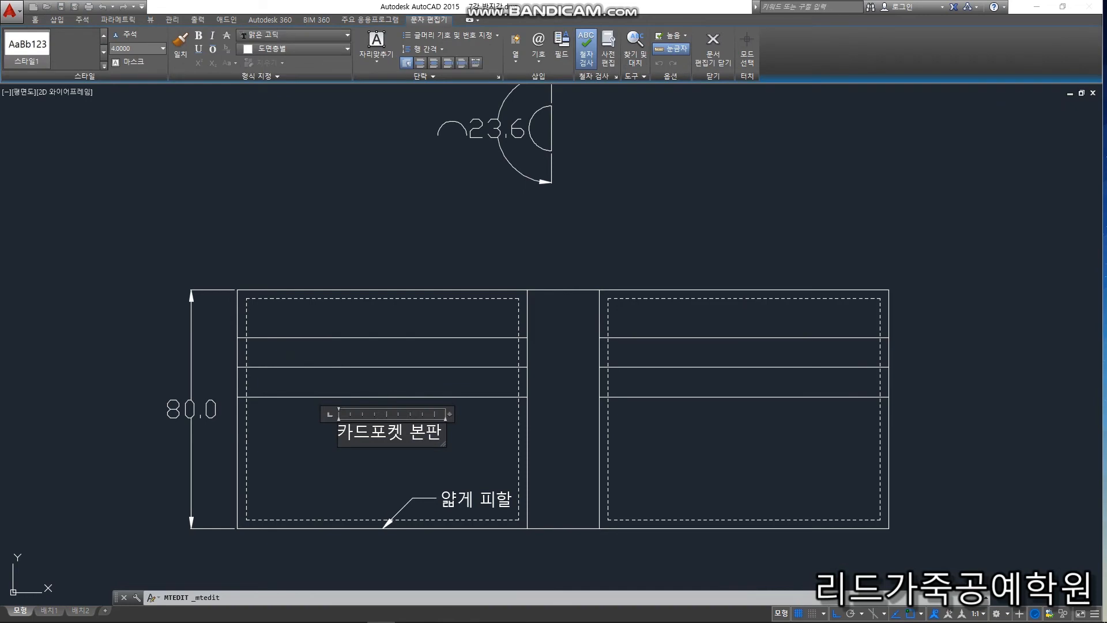
{"action": "key", "text": "Return"}
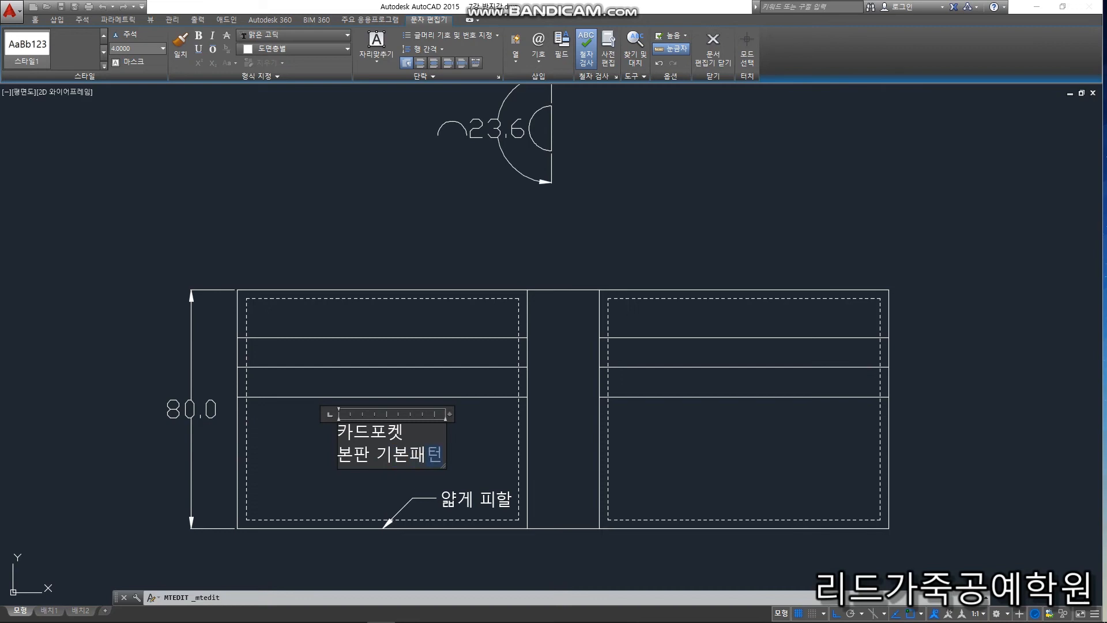
{"action": "key", "text": "ctrl+Return"}
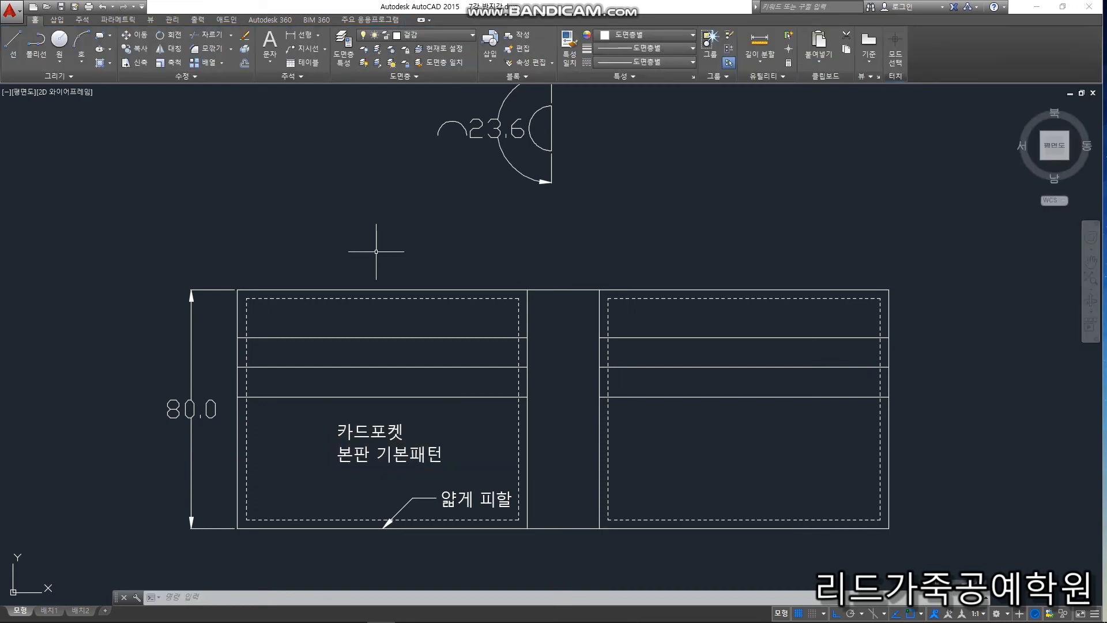
Delete the vertical height dimension beside the card pocket main panel's left edge
{"action": "scroll", "coordinate": [434, 479], "scroll_direction": "down", "scroll_amount": 5}
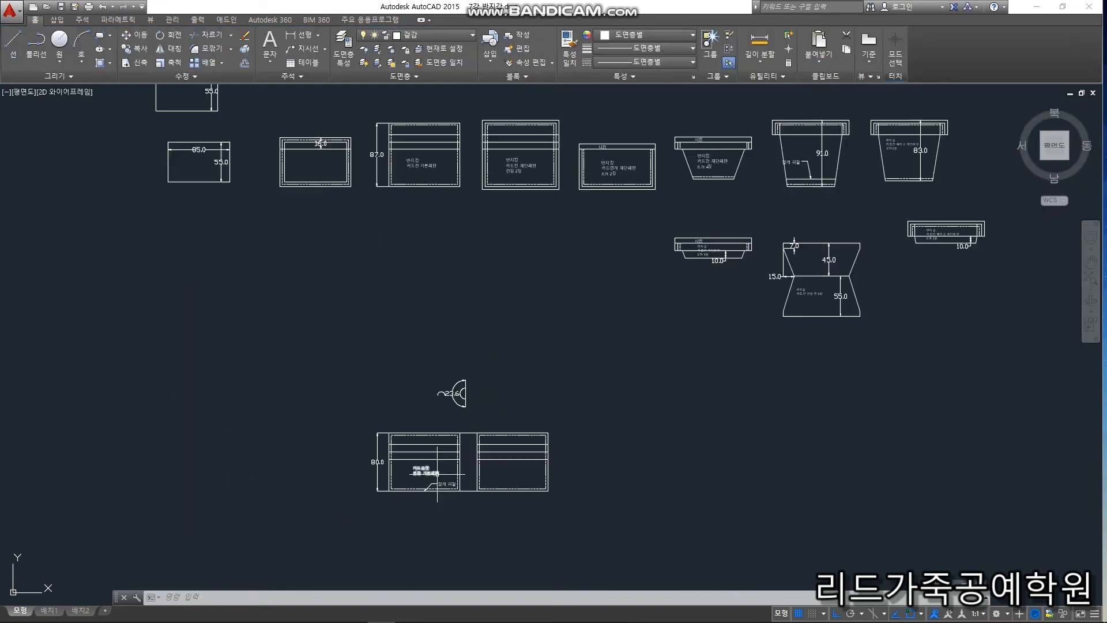
{"action": "scroll", "coordinate": [402, 193], "scroll_direction": "up", "scroll_amount": 4}
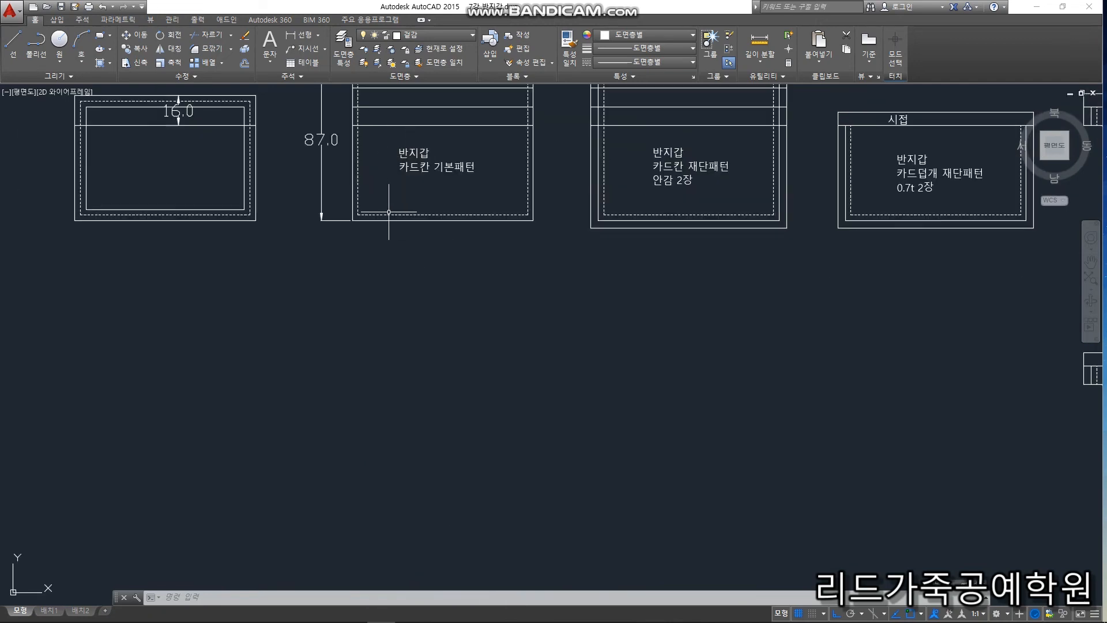
{"action": "scroll", "coordinate": [388, 211], "scroll_direction": "down", "scroll_amount": 4}
{"action": "scroll", "coordinate": [402, 179], "scroll_direction": "up", "scroll_amount": 4}
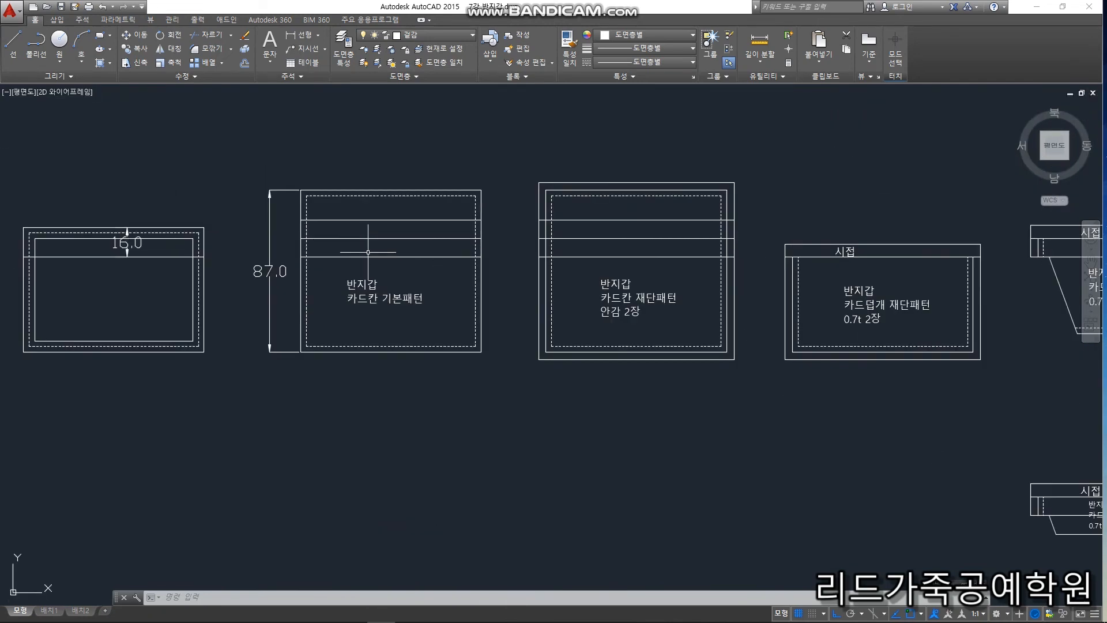
{"action": "scroll", "coordinate": [440, 440], "scroll_direction": "down", "scroll_amount": 4}
{"action": "middle_click_drag", "start_coordinate": [440, 441], "coordinate": [435, 252]}
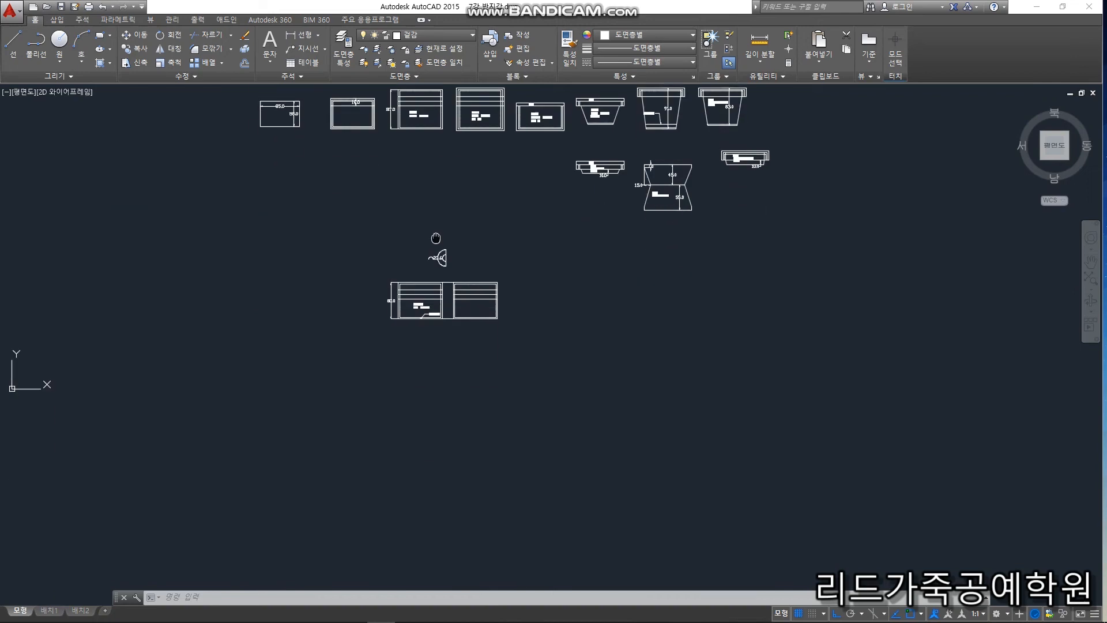
{"action": "scroll", "coordinate": [438, 254], "scroll_direction": "up", "scroll_amount": 4}
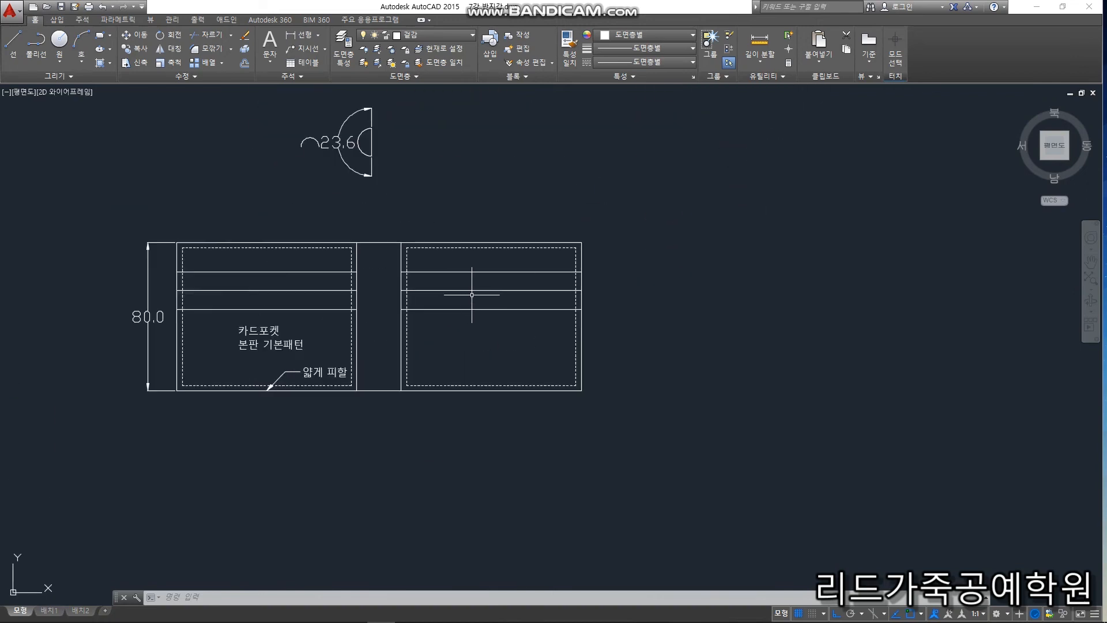
{"action": "scroll", "coordinate": [169, 255], "scroll_direction": "up", "scroll_amount": 4}
{"action": "left_click", "coordinate": [163, 258]}
{"action": "left_click", "coordinate": [232, 280]}
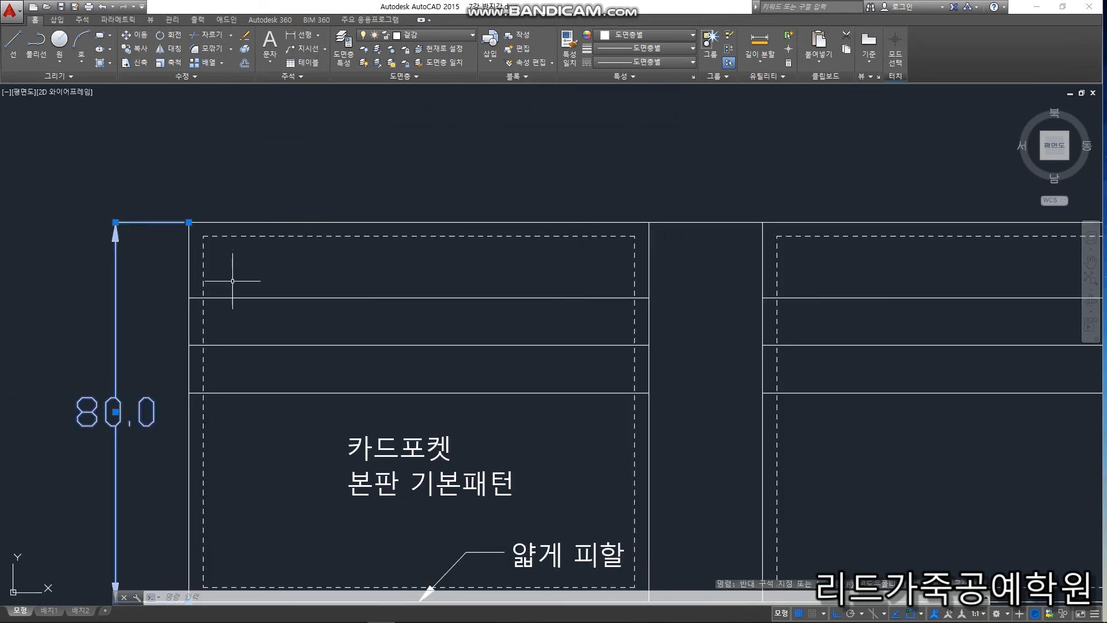
{"action": "key", "text": "Delete"}
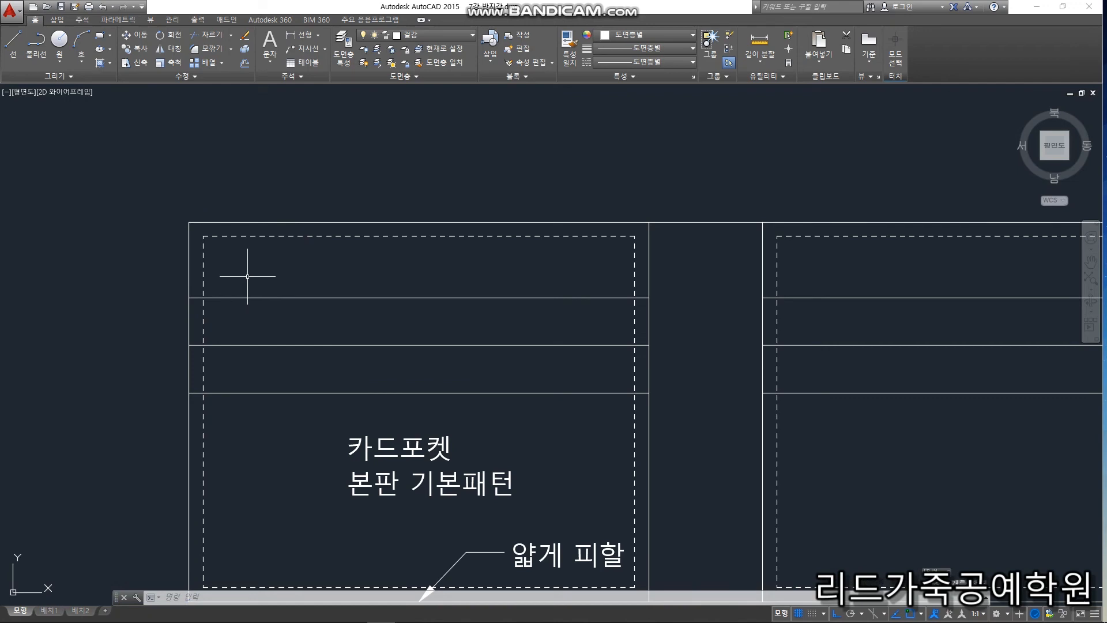
{"action": "left_click", "coordinate": [208, 227]}
{"action": "left_click", "coordinate": [167, 192]}
{"action": "scroll", "coordinate": [361, 222], "scroll_direction": "down", "scroll_amount": 2}
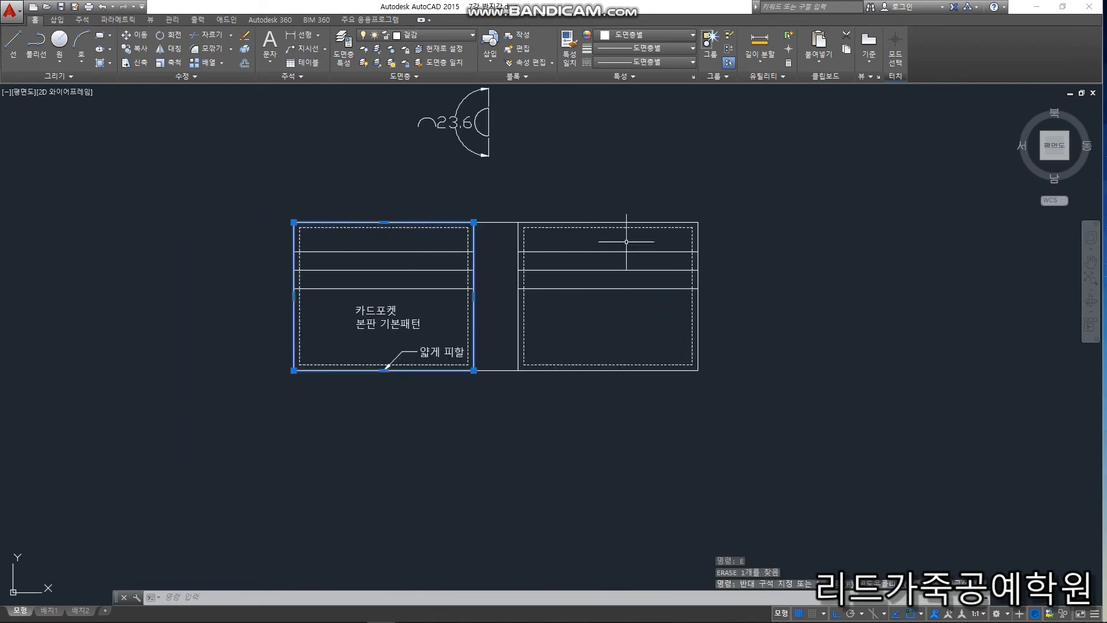
{"action": "scroll", "coordinate": [700, 222], "scroll_direction": "up", "scroll_amount": 6}
{"action": "left_click", "coordinate": [727, 221]}
{"action": "left_click", "coordinate": [690, 182]}
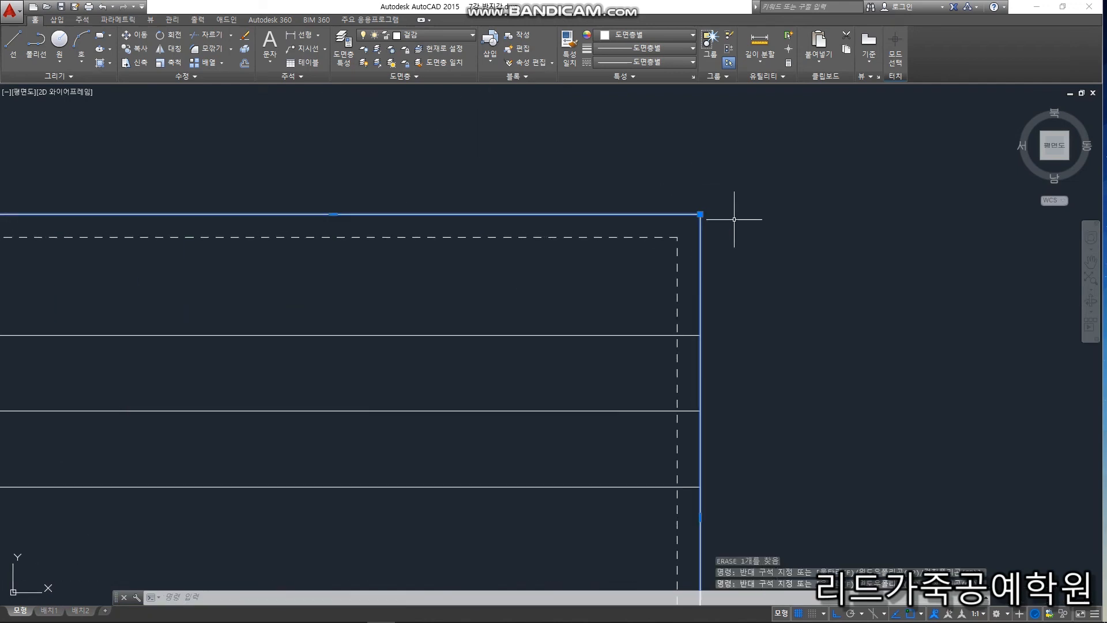
{"action": "scroll", "coordinate": [750, 242], "scroll_direction": "down", "scroll_amount": 6}
{"action": "type", "text": "c"}
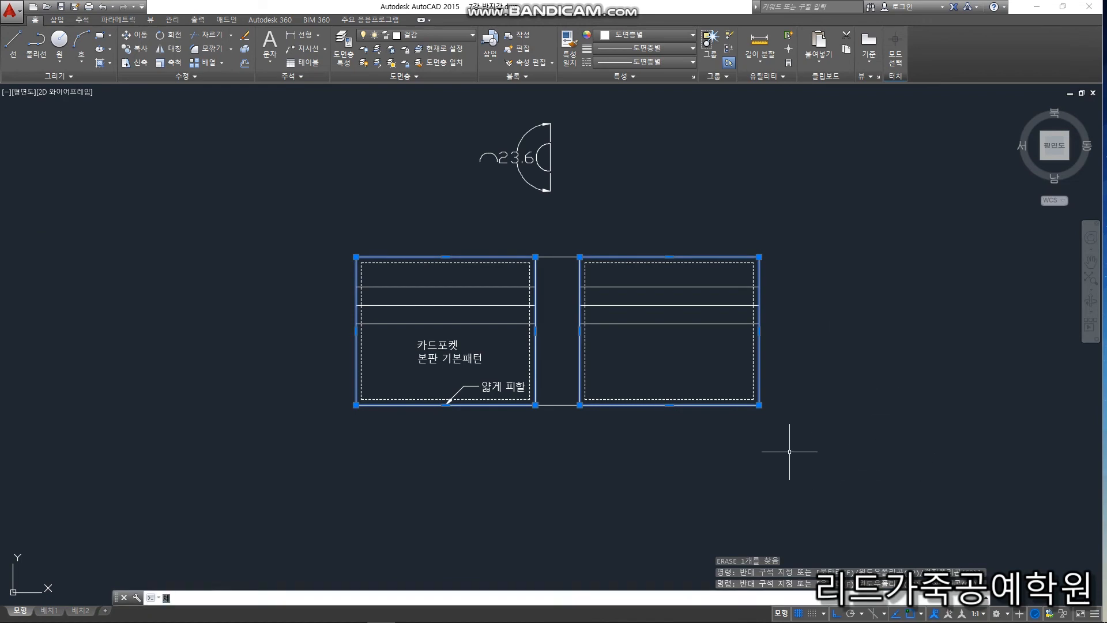
{"action": "left_click", "coordinate": [764, 478]}
{"action": "key", "text": "Return"}
{"action": "key", "text": "Delete"}
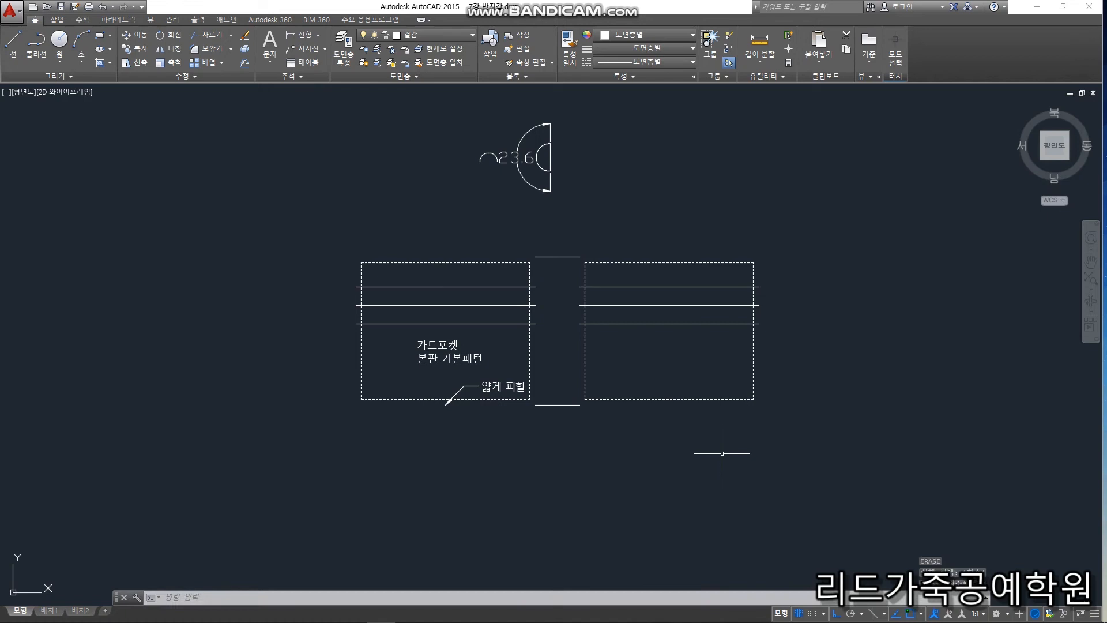
{"action": "key", "text": "ctrl+z"}
Copy both half outlines and the two lines connecting them horizontally into the empty area right of the main panel pattern
{"action": "scroll", "coordinate": [721, 421], "scroll_direction": "up", "scroll_amount": 5}
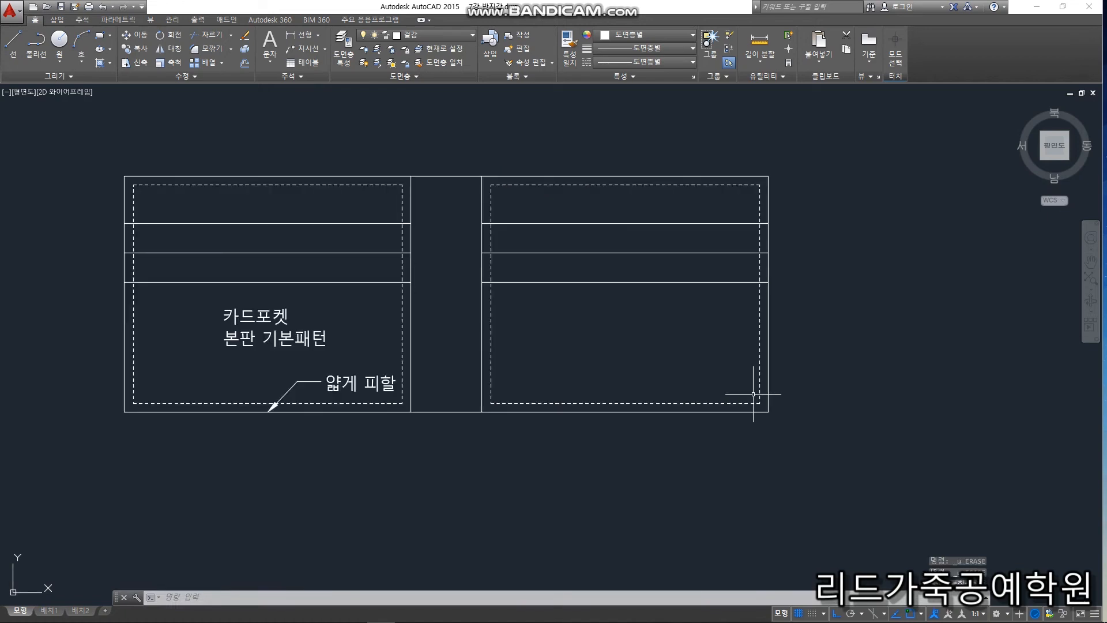
{"action": "left_click", "coordinate": [787, 430]}
{"action": "left_click", "coordinate": [771, 421]}
{"action": "scroll", "coordinate": [786, 460], "scroll_direction": "down", "scroll_amount": 4}
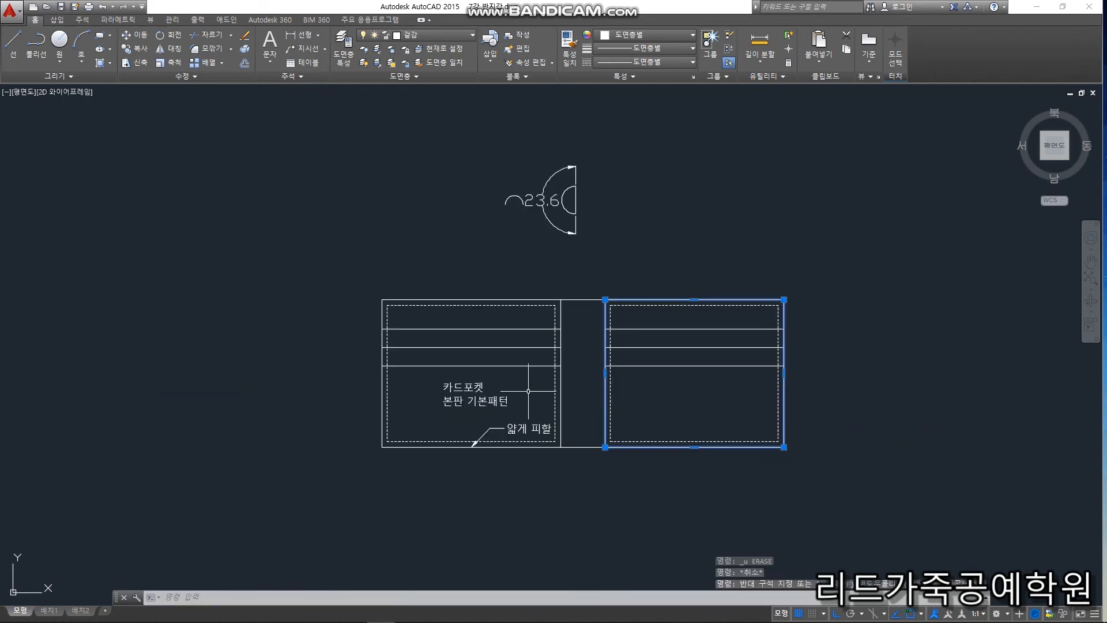
{"action": "scroll", "coordinate": [411, 307], "scroll_direction": "up", "scroll_amount": 4}
{"action": "left_click", "coordinate": [359, 290]}
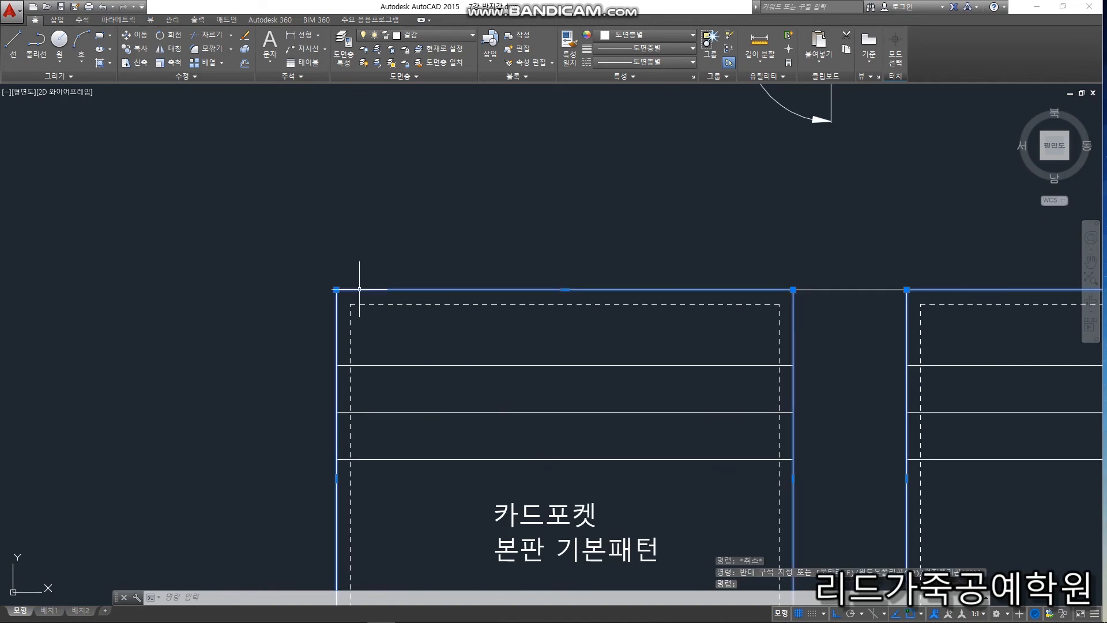
{"action": "left_click", "coordinate": [310, 252]}
{"action": "left_click", "coordinate": [628, 257]}
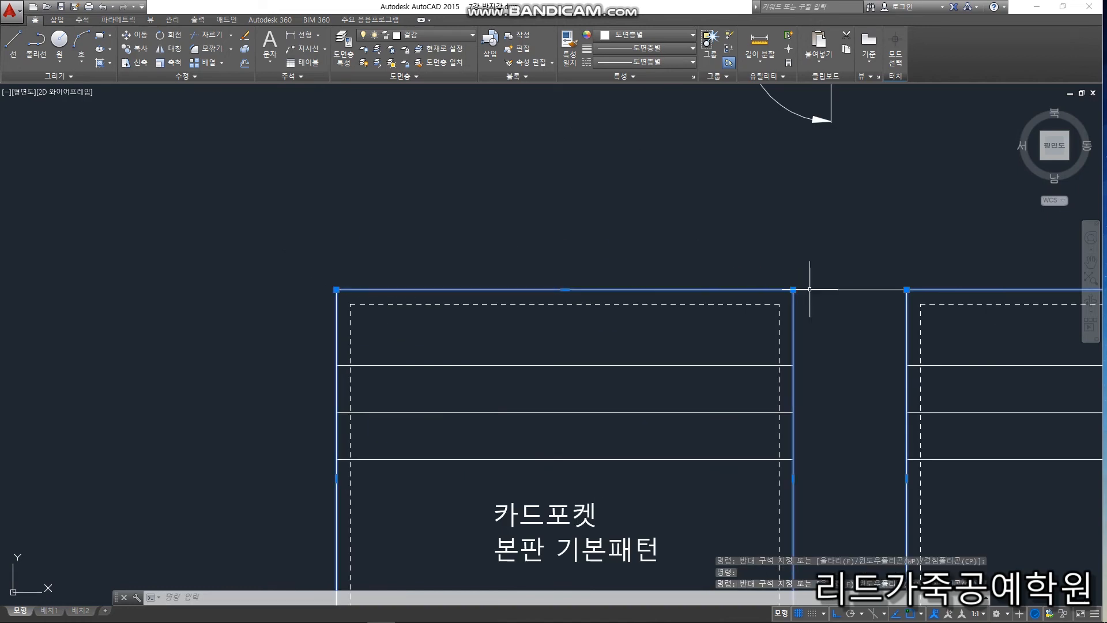
{"action": "scroll", "coordinate": [306, 242], "scroll_direction": "down", "scroll_amount": 4}
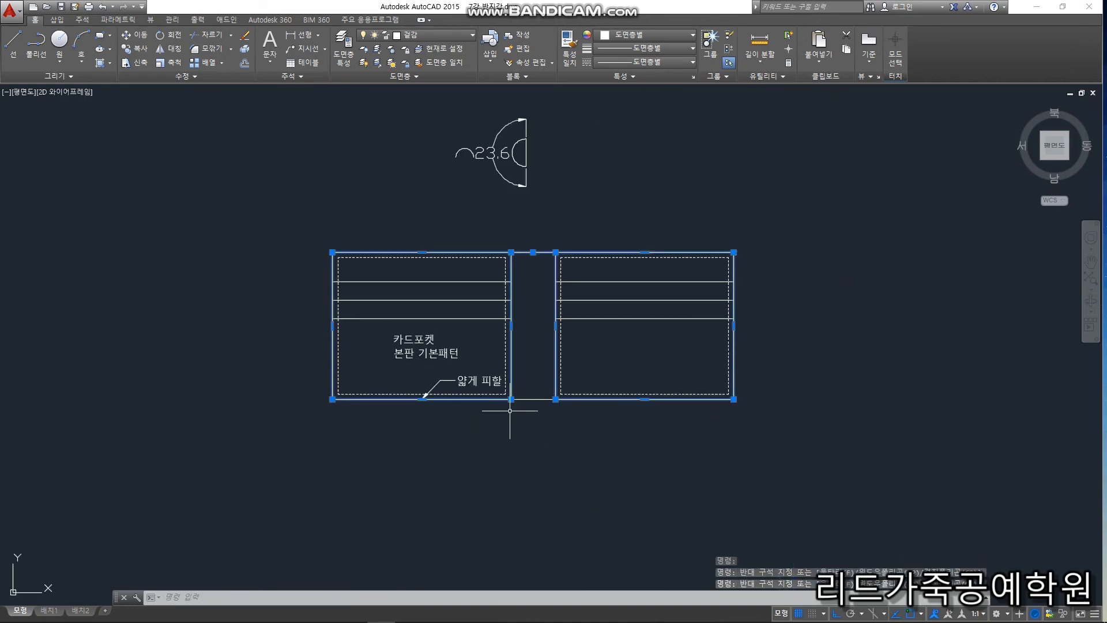
{"action": "scroll", "coordinate": [533, 404], "scroll_direction": "up", "scroll_amount": 4}
{"action": "left_click", "coordinate": [548, 404]}
{"action": "left_click", "coordinate": [515, 353]}
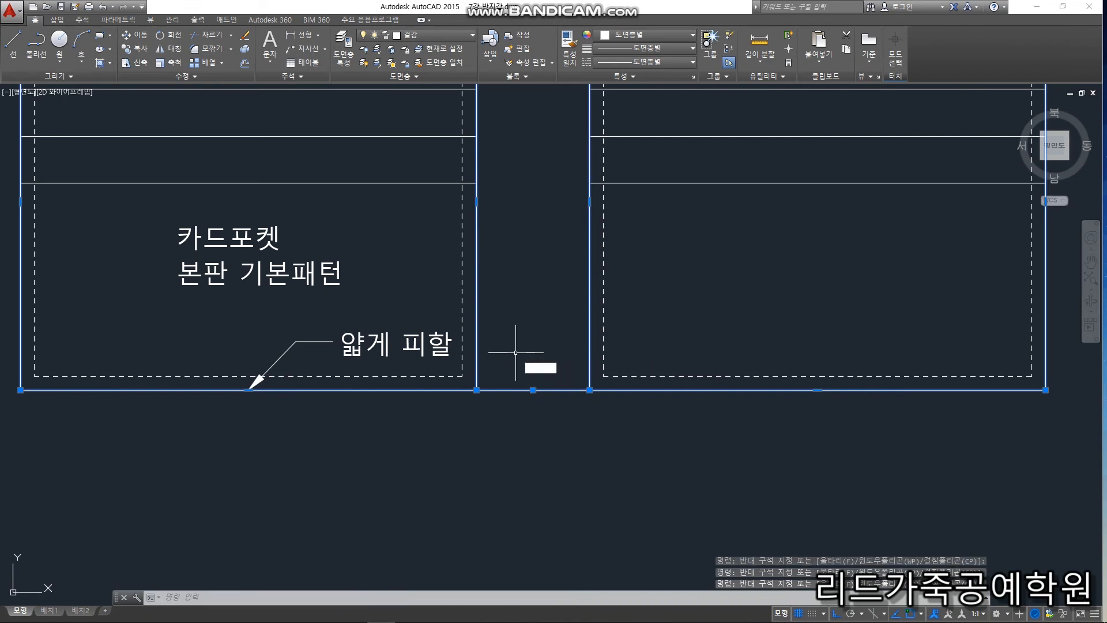
{"action": "type", "text": "cp"}
{"action": "key", "text": "Return"}
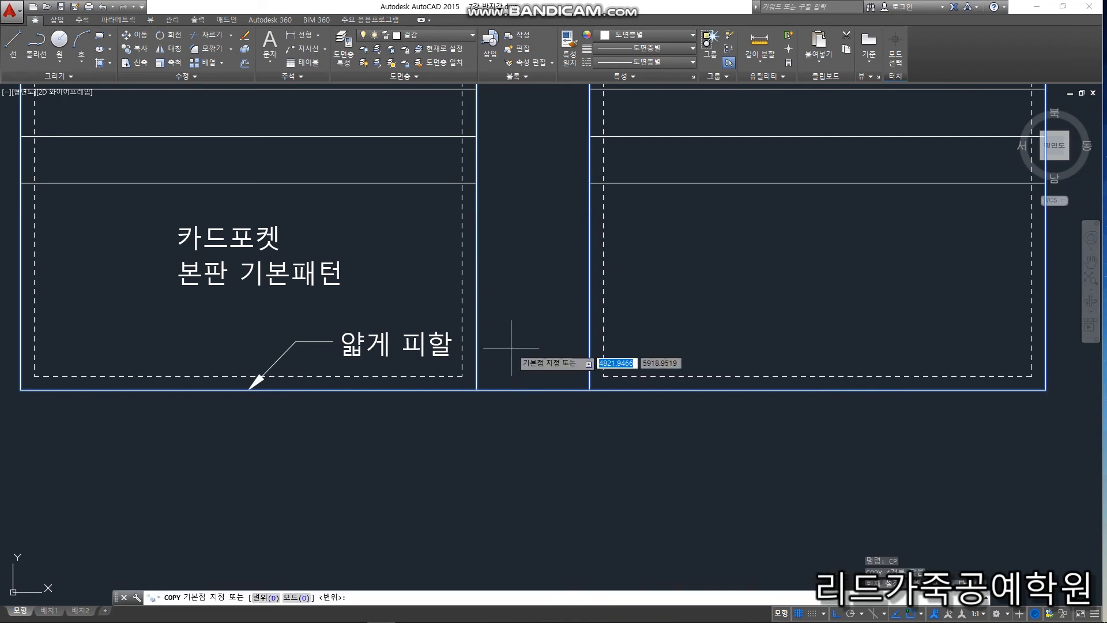
{"action": "left_click", "coordinate": [507, 336]}
{"action": "scroll", "coordinate": [468, 363], "scroll_direction": "down", "scroll_amount": 4}
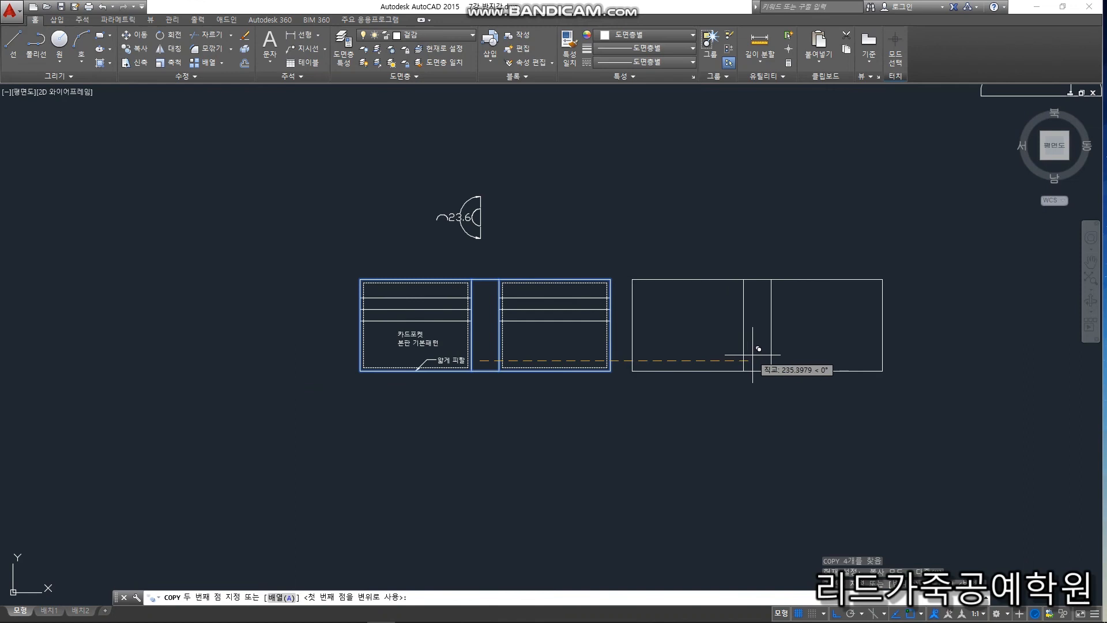
{"action": "left_click", "coordinate": [789, 352]}
{"action": "key", "text": "Escape"}
Draw one rectangle around the copied panel's full outline, from its upper-left corner to its lower-right corner
{"action": "scroll", "coordinate": [675, 369], "scroll_direction": "up", "scroll_amount": 4}
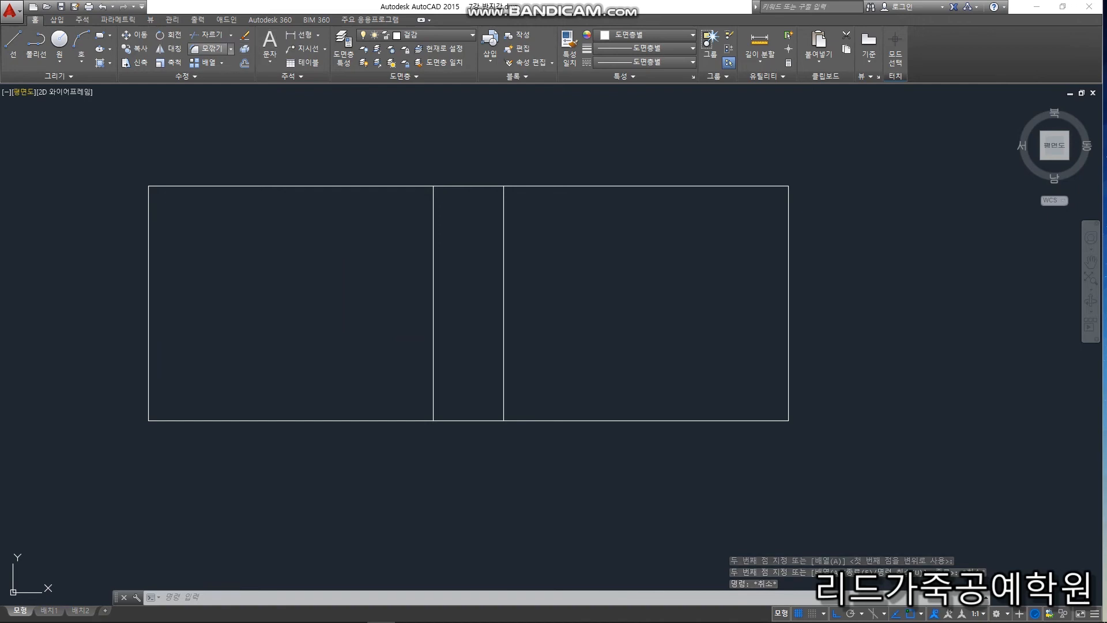
{"action": "left_click", "coordinate": [100, 35]}
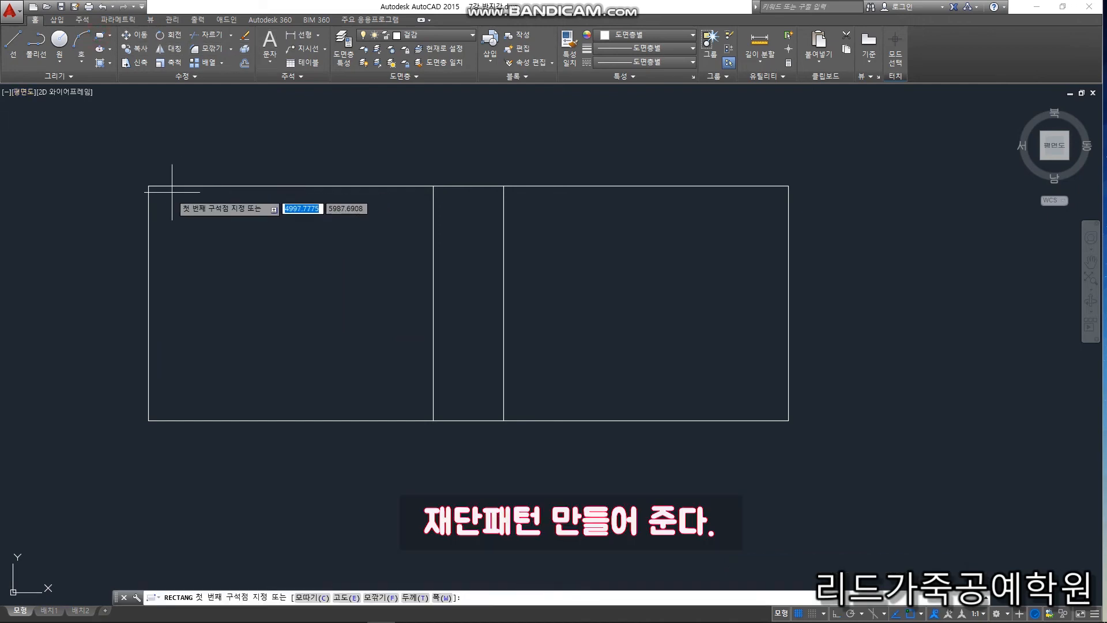
{"action": "left_click", "coordinate": [149, 186]}
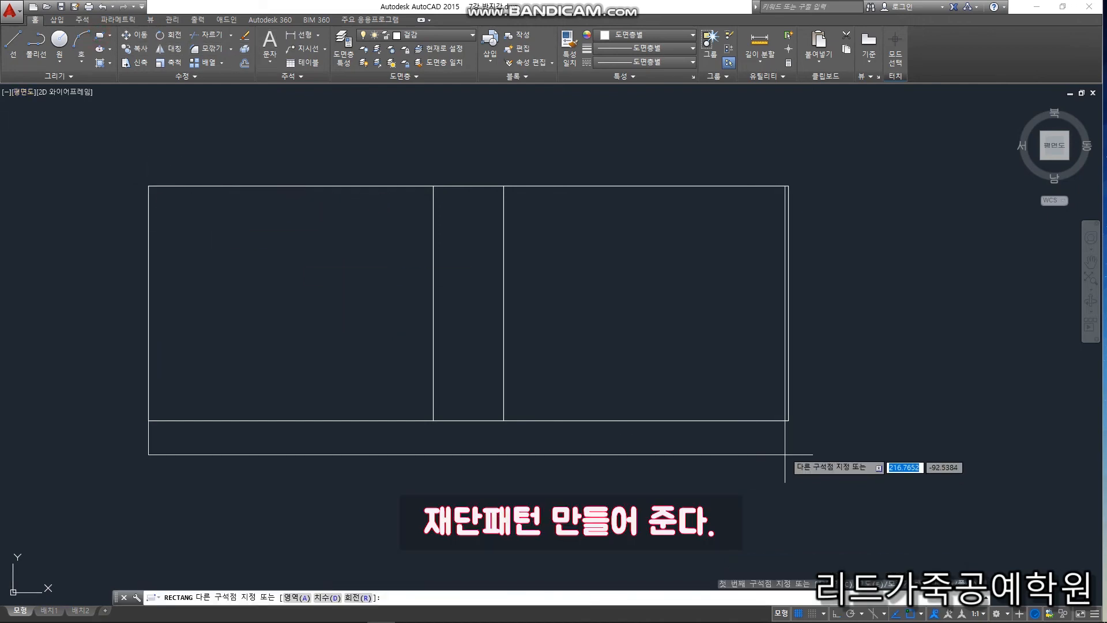
{"action": "left_click", "coordinate": [788, 420]}
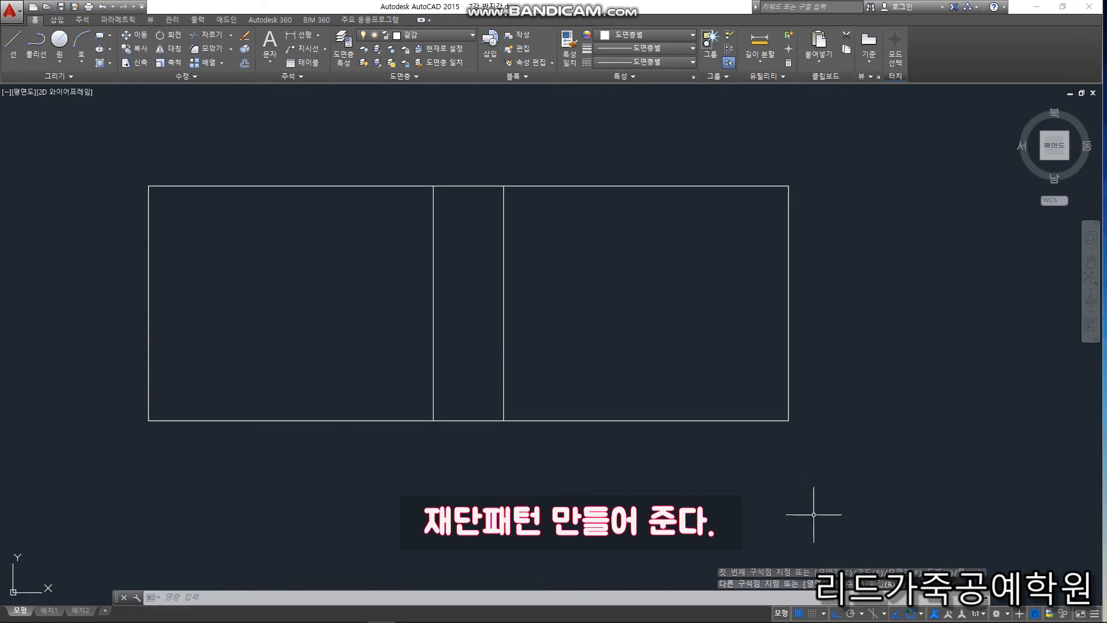
Offset the new full-panel rectangle outward by the preset distance to form the cutting allowance
{"action": "type", "text": "o"}
{"action": "key", "text": "Return"}
{"action": "key", "text": "Return"}
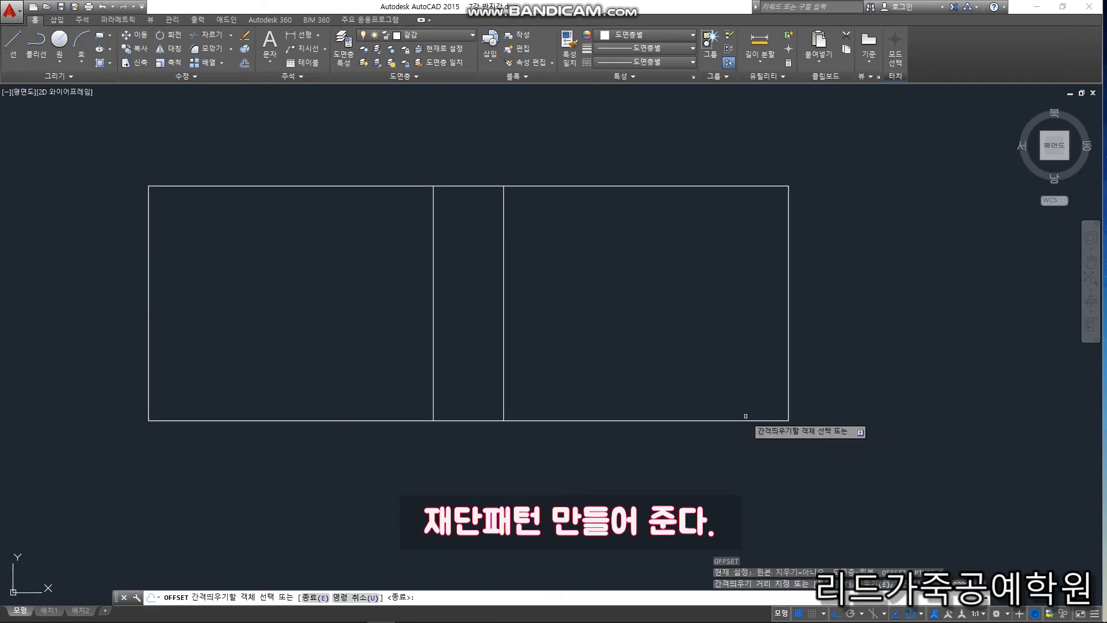
{"action": "left_click", "coordinate": [792, 337]}
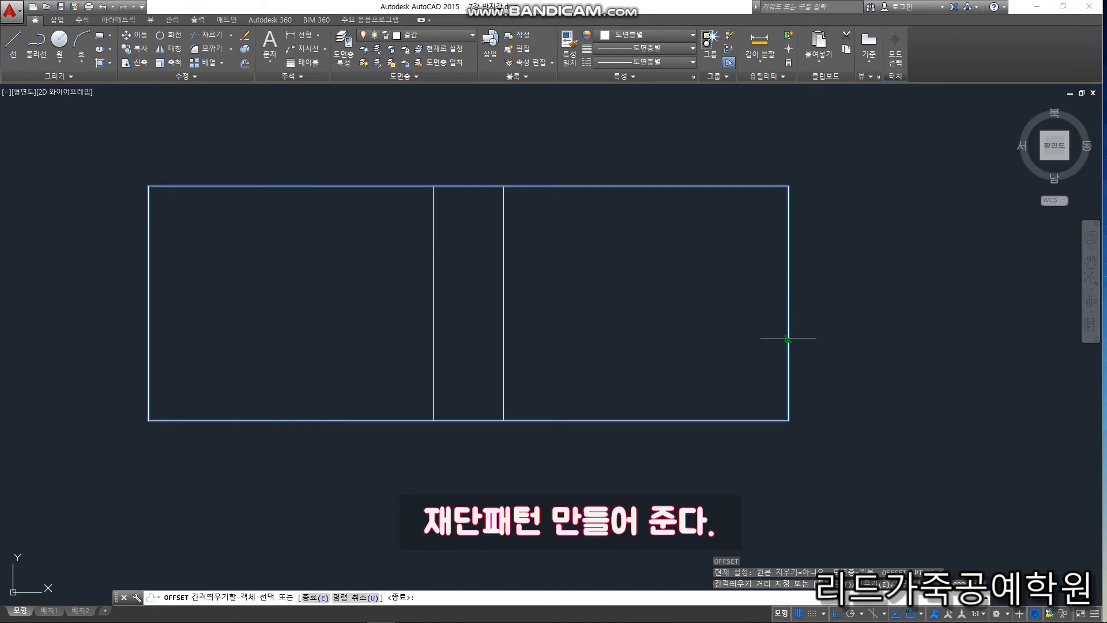
{"action": "left_click", "coordinate": [915, 315]}
{"action": "key", "text": "Return"}
{"action": "scroll", "coordinate": [924, 325], "scroll_direction": "down", "scroll_amount": 4}
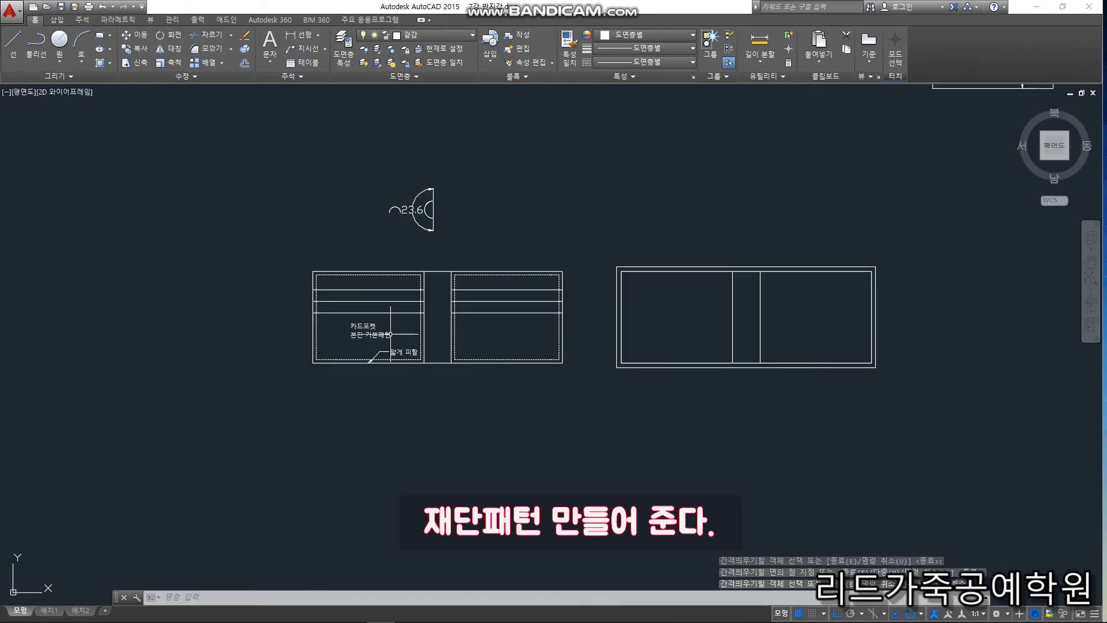
Copy the label "카드포켓 본판 기본패턴" into the left section of the new cutting pattern
{"action": "scroll", "coordinate": [353, 329], "scroll_direction": "up", "scroll_amount": 4}
{"action": "left_click", "coordinate": [392, 364]}
{"action": "left_click", "coordinate": [348, 302]}
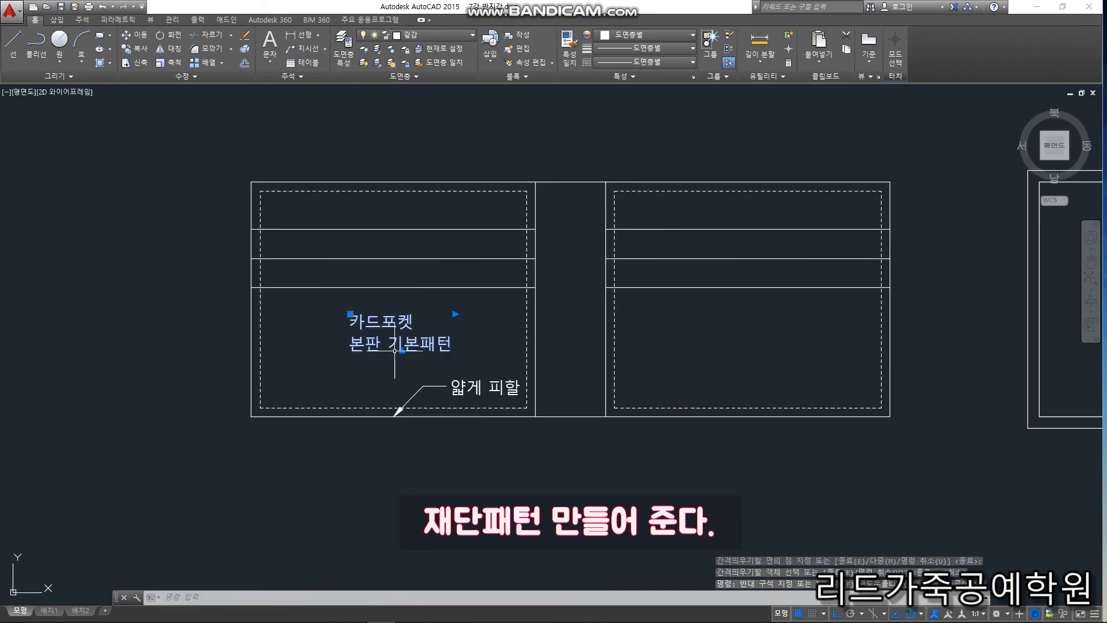
{"action": "key", "text": "ctrl+c"}
{"action": "key", "text": "ctrl+v"}
{"action": "scroll", "coordinate": [363, 357], "scroll_direction": "down", "scroll_amount": 5}
{"action": "scroll", "coordinate": [687, 325], "scroll_direction": "up", "scroll_amount": 3}
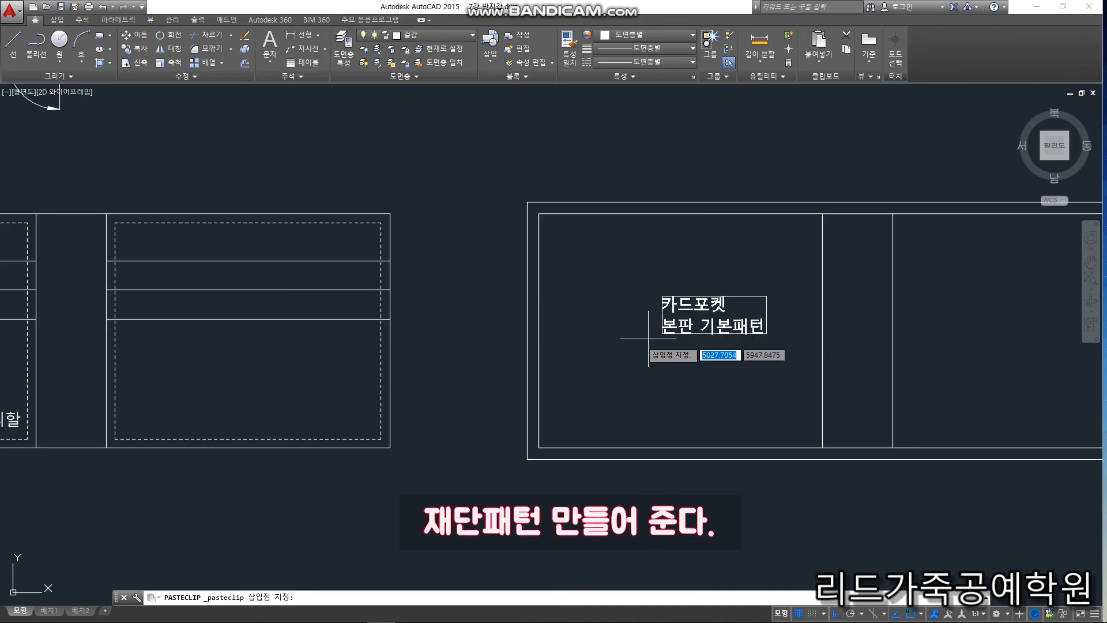
{"action": "left_click", "coordinate": [652, 340]}
Change the cutting pattern's label to "카드포켓 본판 재단패턴" and add the lines "겉감 0.7t 1장" and "안감 0.7t 1장"
{"action": "scroll", "coordinate": [690, 335], "scroll_direction": "up", "scroll_amount": 4}
{"action": "double_click", "coordinate": [690, 331]}
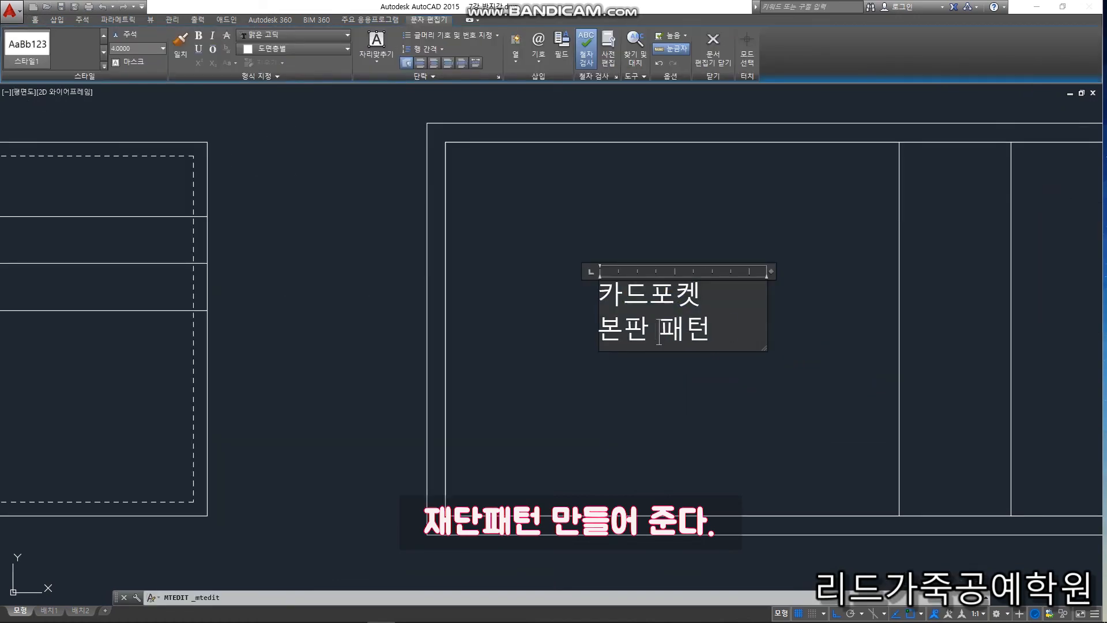
{"action": "key", "text": "BackSpace"}
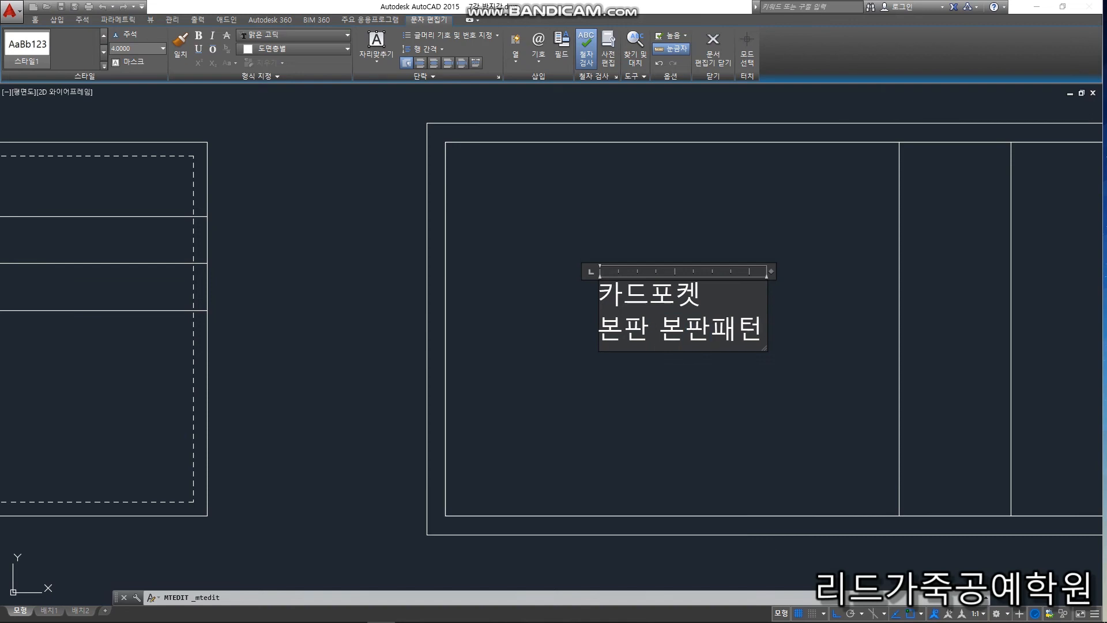
{"action": "type", "text": "ㄴ"}
{"action": "key", "text": "Return"}
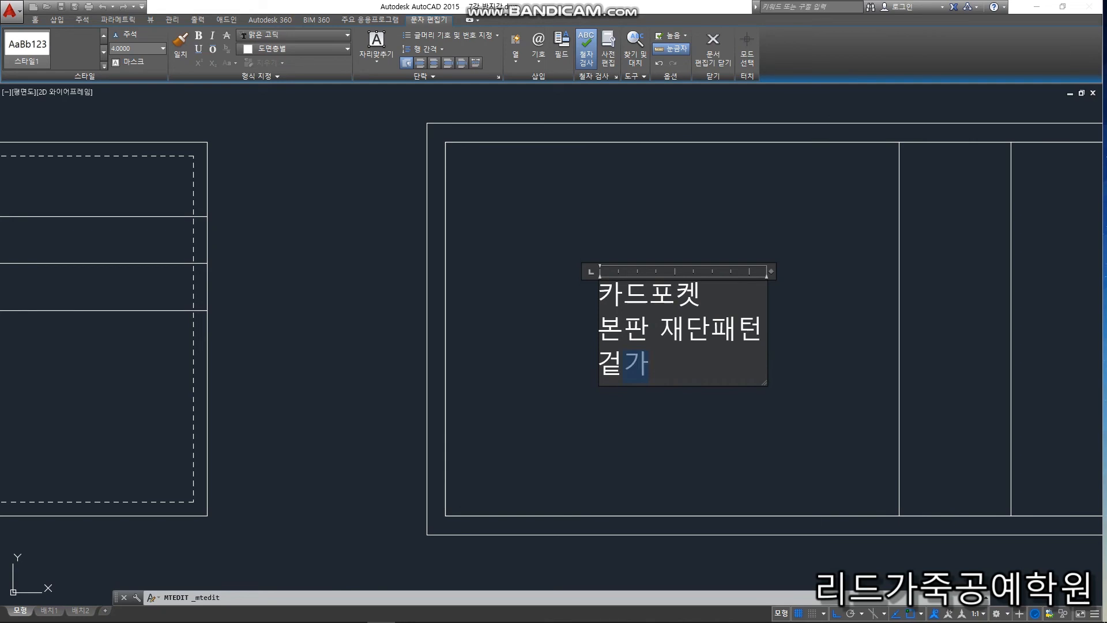
{"action": "type", "text": "ㅇ"}
{"action": "key", "text": "Return"}
{"action": "type", "text": "안ㄱ"}
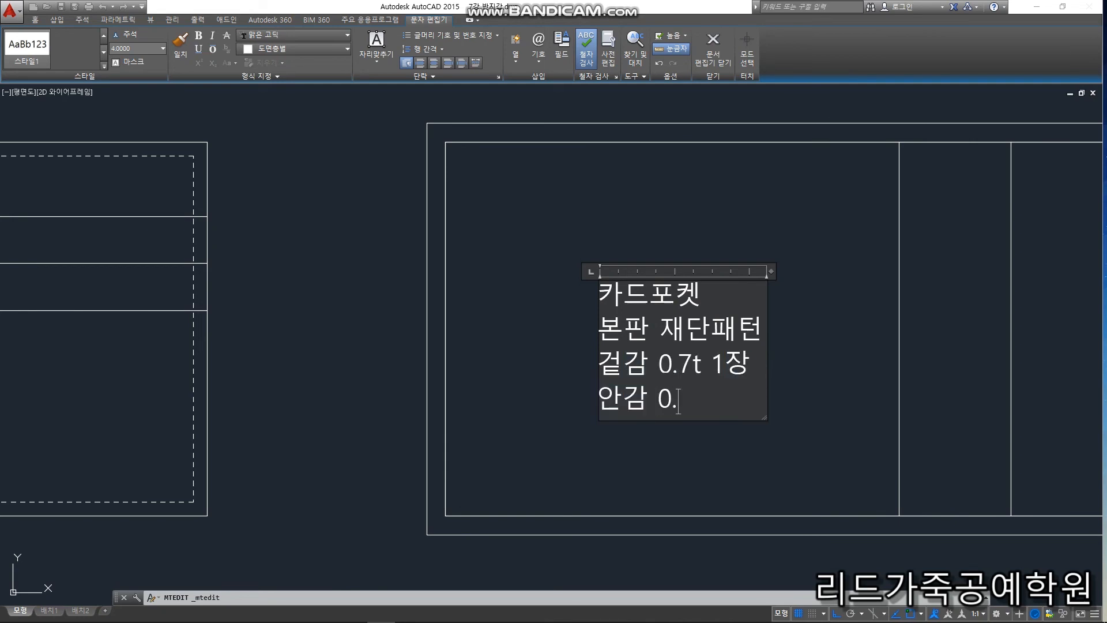
{"action": "left_click", "coordinate": [539, 425]}
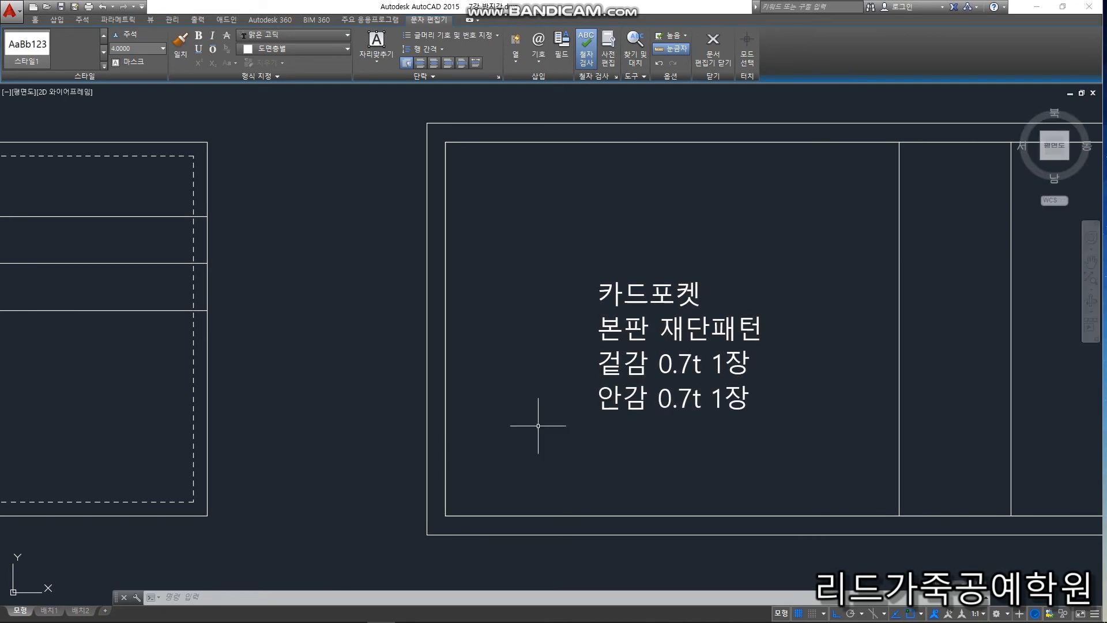
Copy the "반지갑 카드칸 기본패턴" outlines, divider lines and label, without the height dimension, to the empty area below the card pocket main panel base pattern
{"action": "scroll", "coordinate": [525, 320], "scroll_direction": "down", "scroll_amount": 8}
{"action": "middle_click_drag", "start_coordinate": [533, 317], "coordinate": [525, 380]}
{"action": "scroll", "coordinate": [396, 149], "scroll_direction": "up", "scroll_amount": 4}
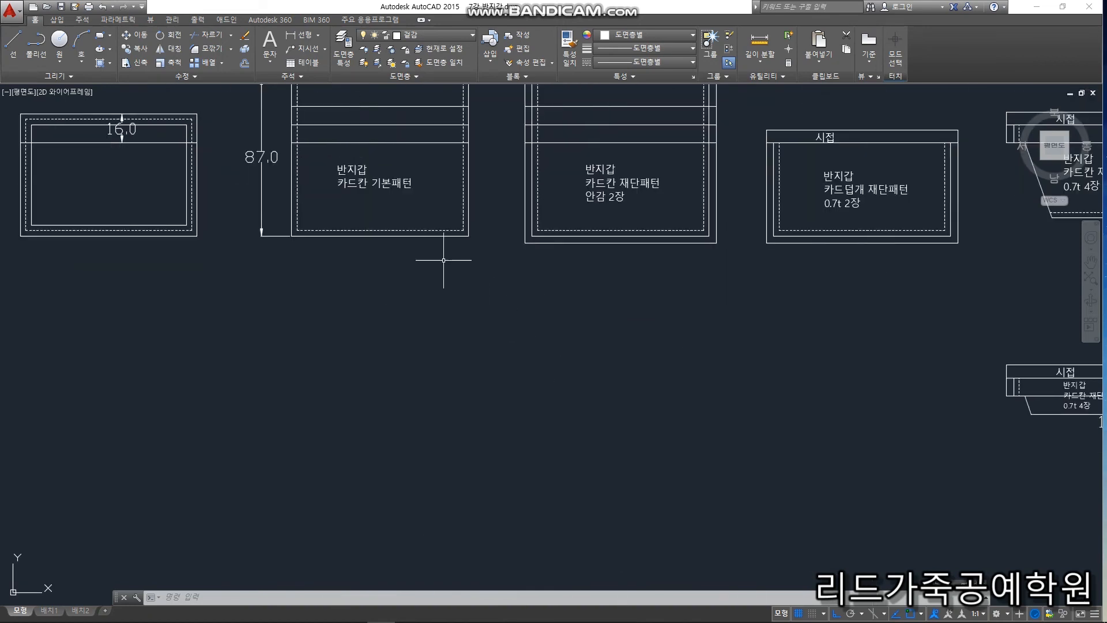
{"action": "left_click", "coordinate": [511, 295]}
{"action": "left_click", "coordinate": [436, 212]}
{"action": "scroll", "coordinate": [450, 269], "scroll_direction": "down", "scroll_amount": 2}
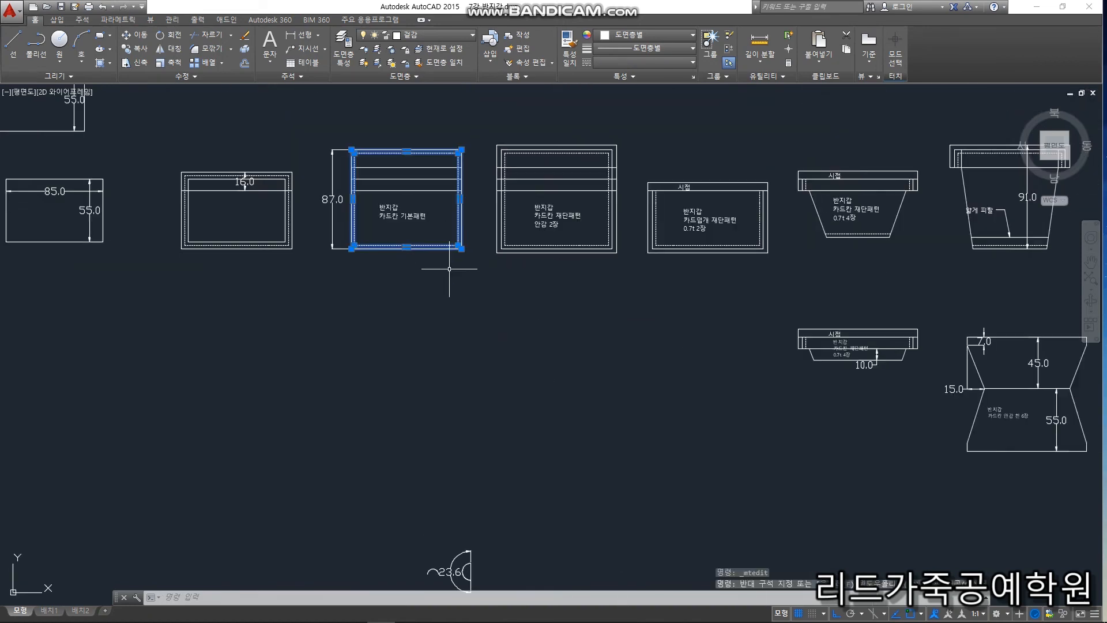
{"action": "left_click", "coordinate": [437, 211]}
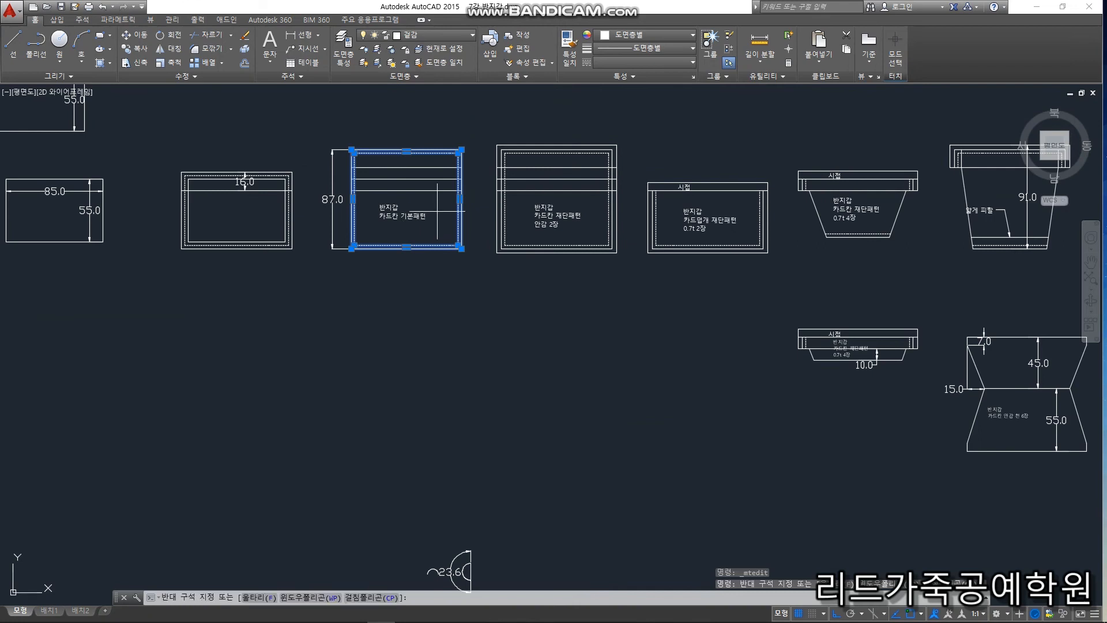
{"action": "left_click", "coordinate": [396, 164]}
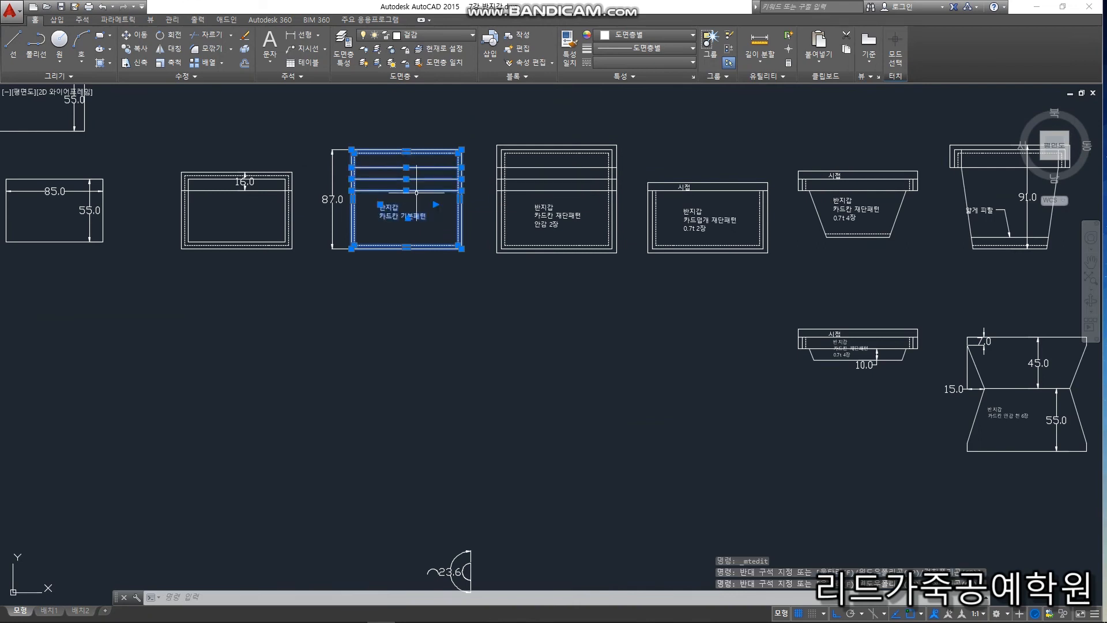
{"action": "type", "text": "cp"}
{"action": "key", "text": "Return"}
{"action": "left_click", "coordinate": [438, 242]}
{"action": "scroll", "coordinate": [445, 346], "scroll_direction": "down", "scroll_amount": 5}
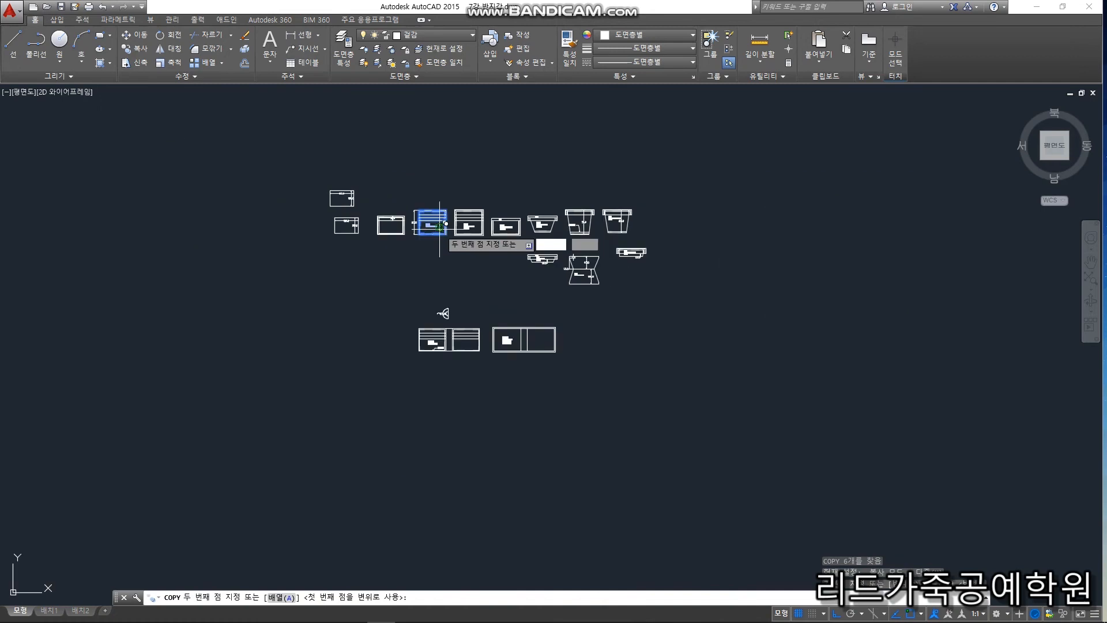
{"action": "scroll", "coordinate": [443, 313], "scroll_direction": "up", "scroll_amount": 5}
{"action": "left_click", "coordinate": [430, 411]}
{"action": "key", "text": "Escape"}
{"action": "scroll", "coordinate": [399, 409], "scroll_direction": "up", "scroll_amount": 6}
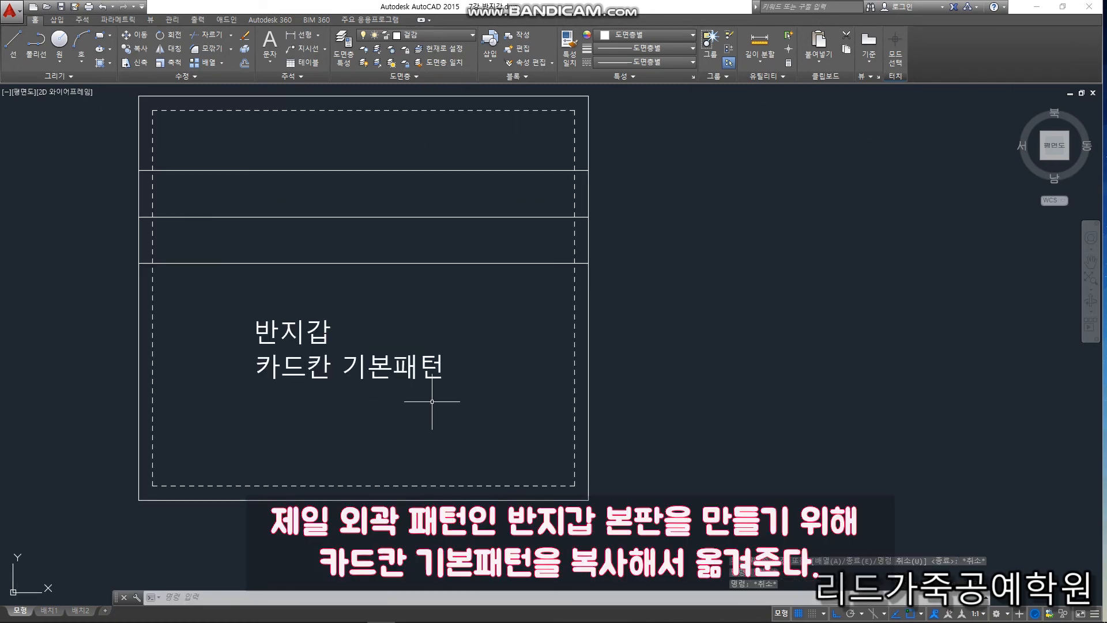
Draw a 32 mm horizontal line outward from the lower-right corner of the copied card slot pattern
{"action": "scroll", "coordinate": [417, 396], "scroll_direction": "down", "scroll_amount": 4}
{"action": "scroll", "coordinate": [534, 173], "scroll_direction": "up", "scroll_amount": 2}
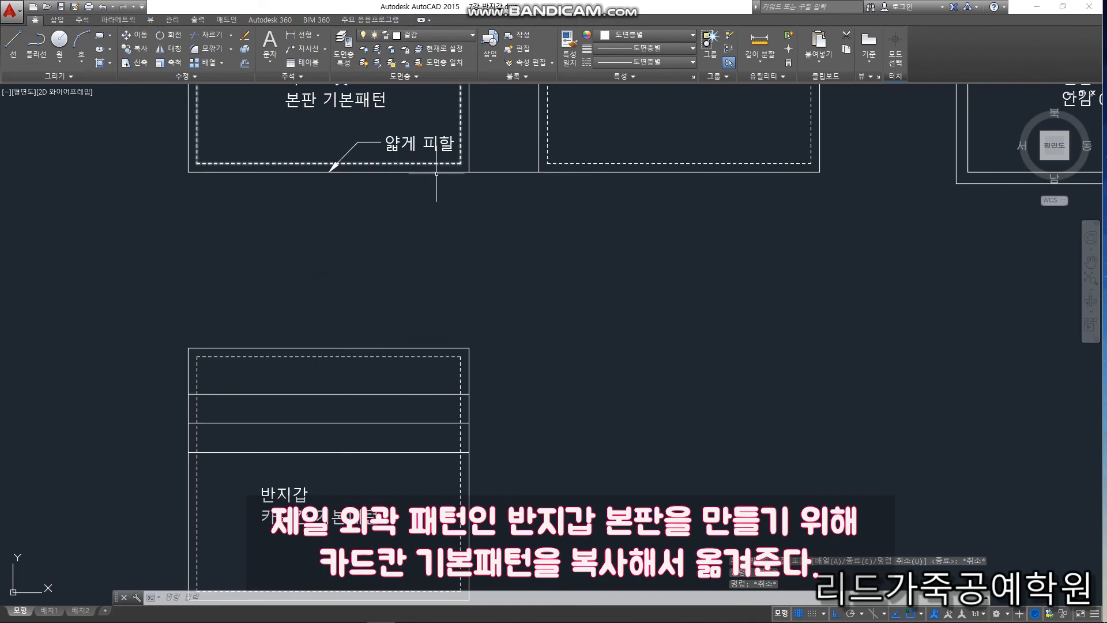
{"action": "scroll", "coordinate": [513, 206], "scroll_direction": "down", "scroll_amount": 4}
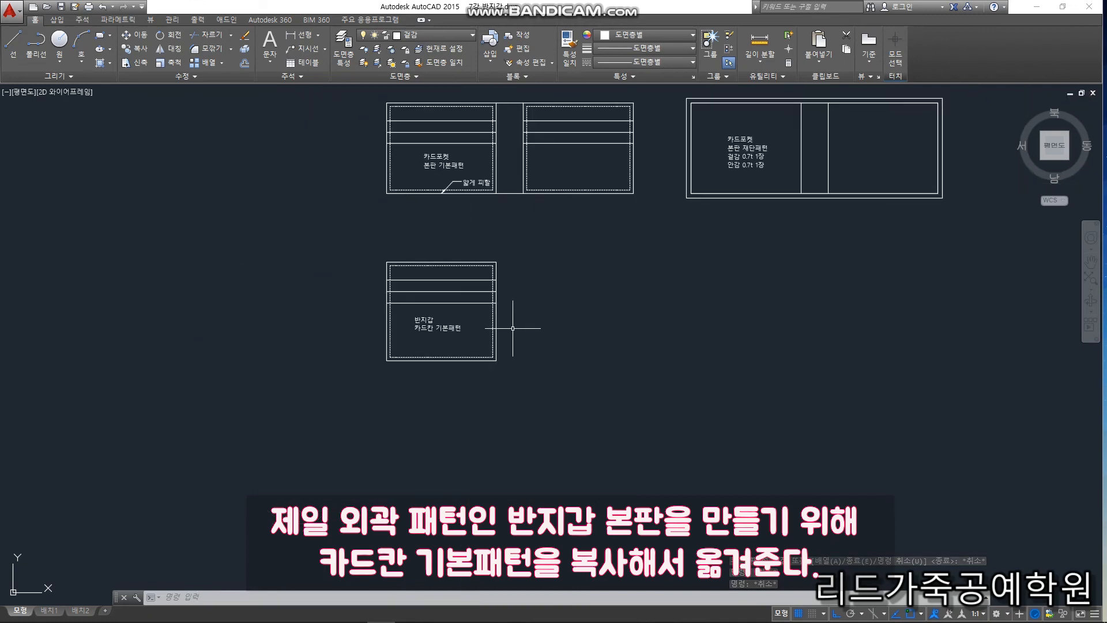
{"action": "type", "text": "l"}
{"action": "key", "text": "Return"}
{"action": "scroll", "coordinate": [513, 356], "scroll_direction": "up", "scroll_amount": 6}
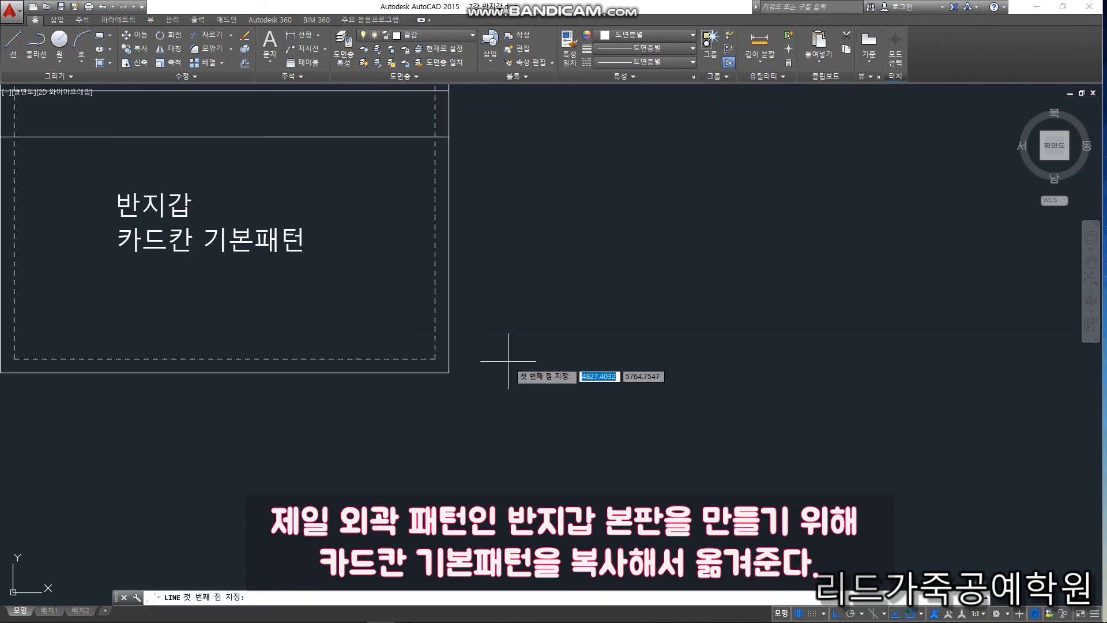
{"action": "left_click", "coordinate": [453, 373]}
{"action": "key", "text": "Return"}
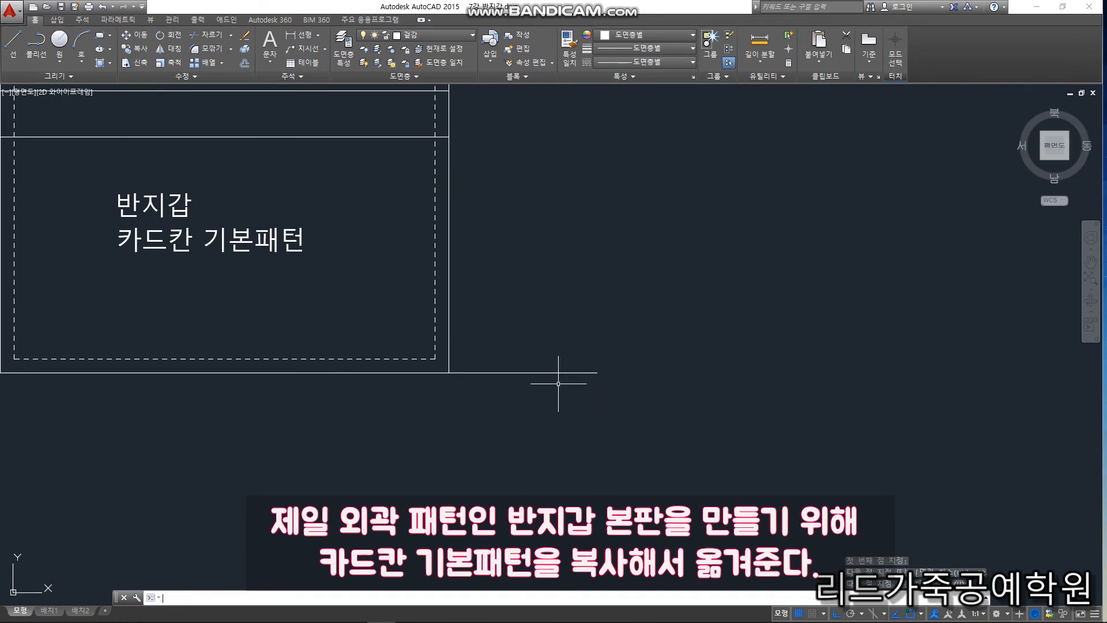
{"action": "key", "text": "Return"}
Add a linear dimension below the horizontal line extending from the copied pattern's lower-right corner
{"action": "scroll", "coordinate": [488, 419], "scroll_direction": "down", "scroll_amount": 6}
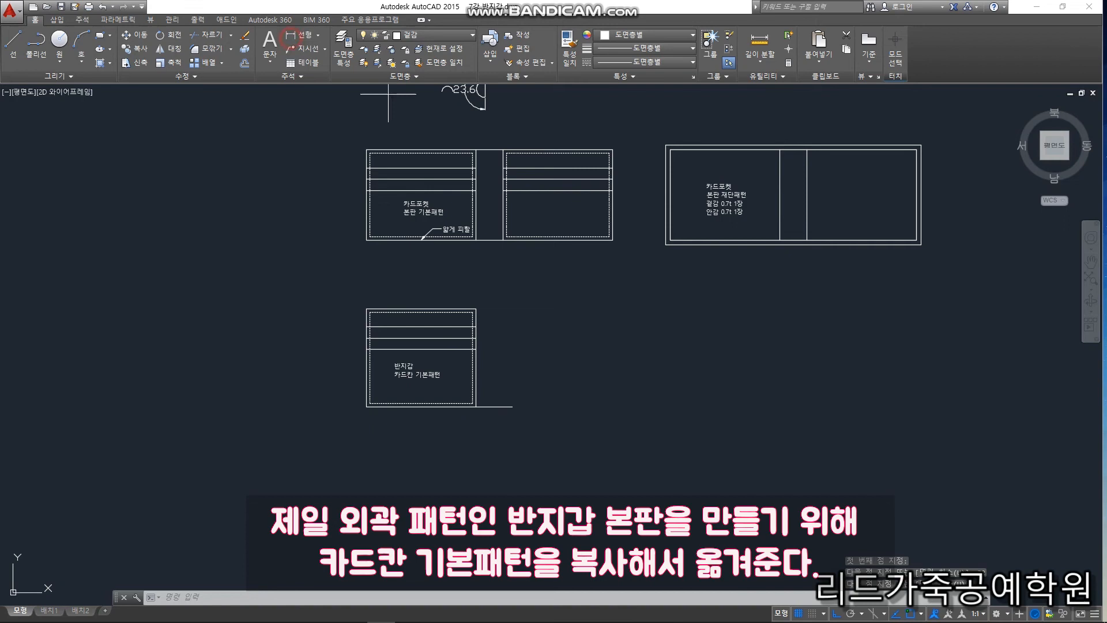
{"action": "left_click", "coordinate": [290, 36]}
{"action": "scroll", "coordinate": [489, 420], "scroll_direction": "up", "scroll_amount": 6}
{"action": "left_click", "coordinate": [476, 407]}
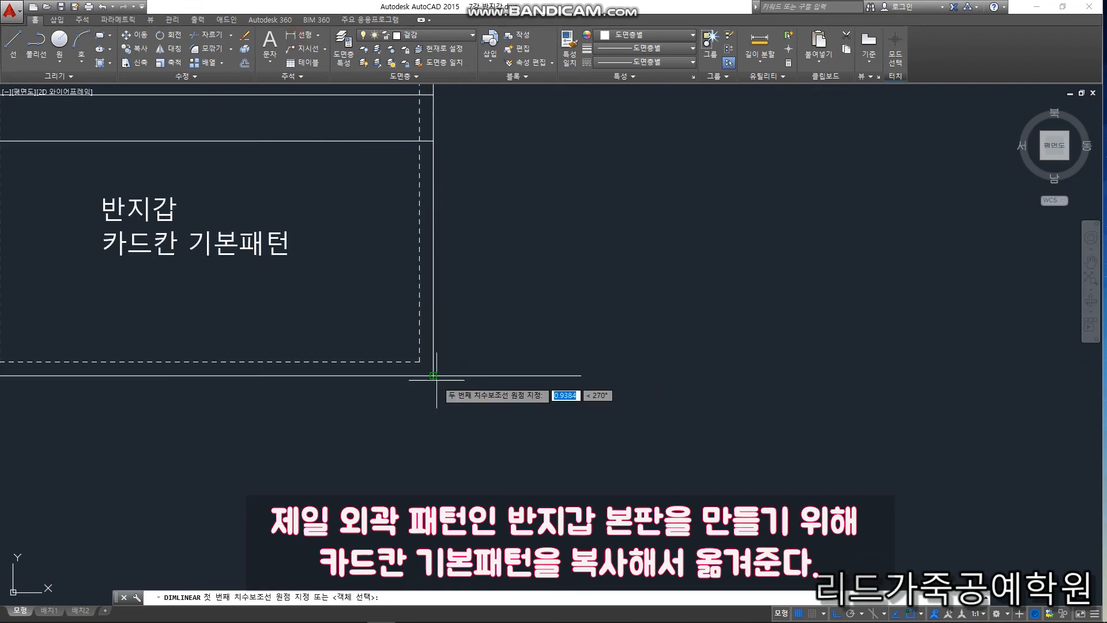
{"action": "left_click", "coordinate": [581, 375]}
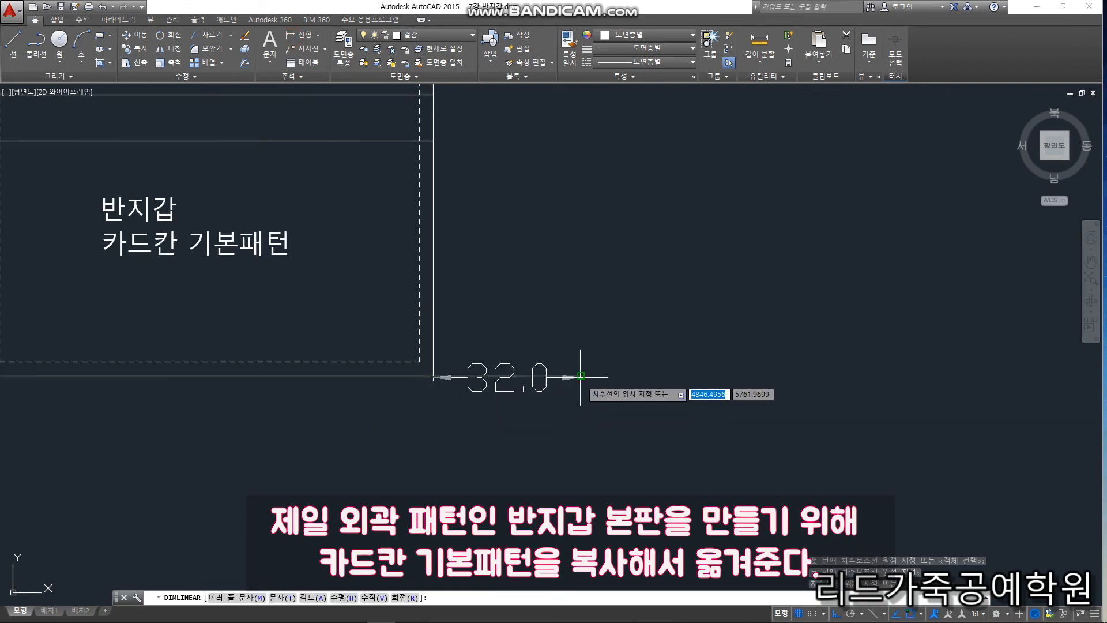
{"action": "left_click", "coordinate": [572, 459]}
{"action": "scroll", "coordinate": [568, 460], "scroll_direction": "down", "scroll_amount": 4}
{"action": "key", "text": "Escape"}
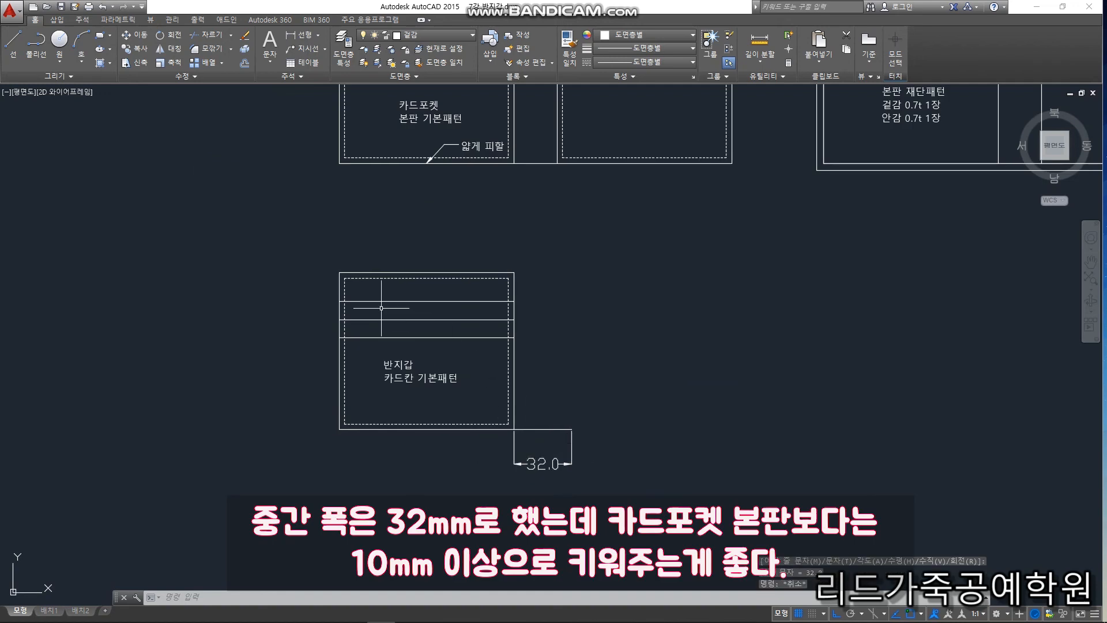
Mirror the copied pattern's outlines and divider lines to the right about a vertical axis through the 32 mm line's midpoint, keeping the original
{"action": "left_click", "coordinate": [406, 346]}
{"action": "left_click", "coordinate": [294, 220]}
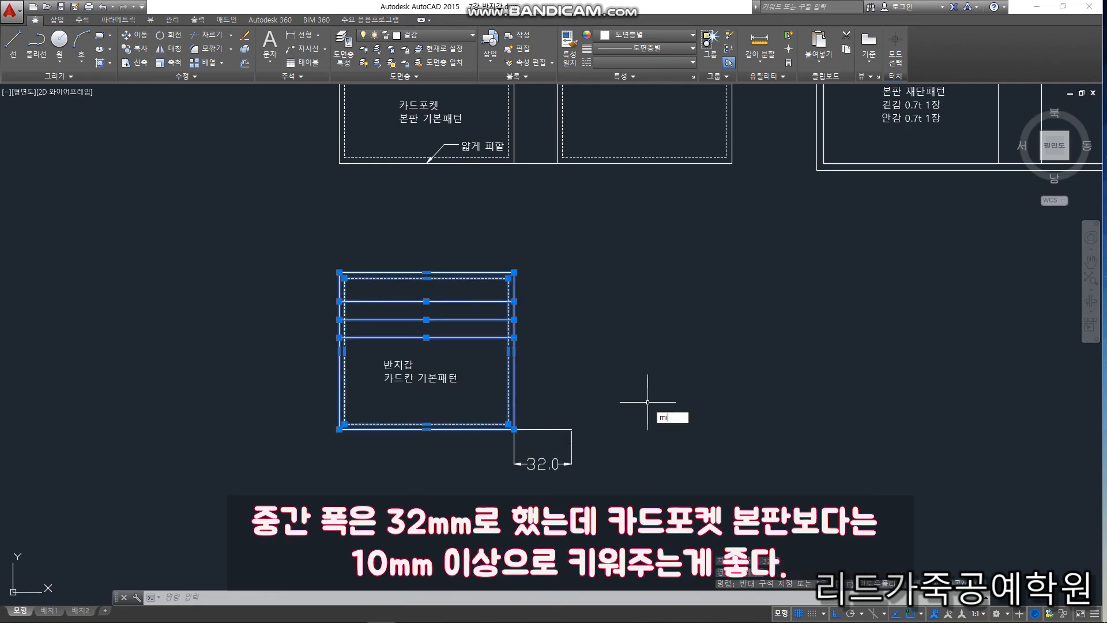
{"action": "type", "text": "mi"}
{"action": "key", "text": "Return"}
{"action": "left_click", "coordinate": [543, 464]}
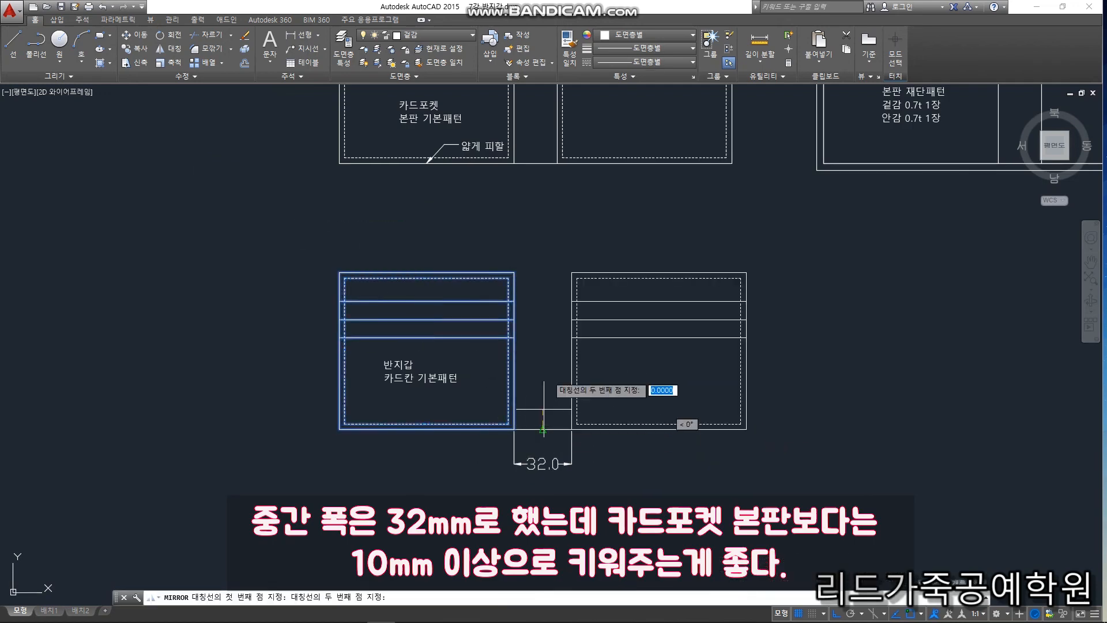
{"action": "left_click", "coordinate": [571, 268]}
{"action": "key", "text": "Return"}
Draw a horizontal line joining the inner upper corners of the two mirrored halves
{"action": "type", "text": "l"}
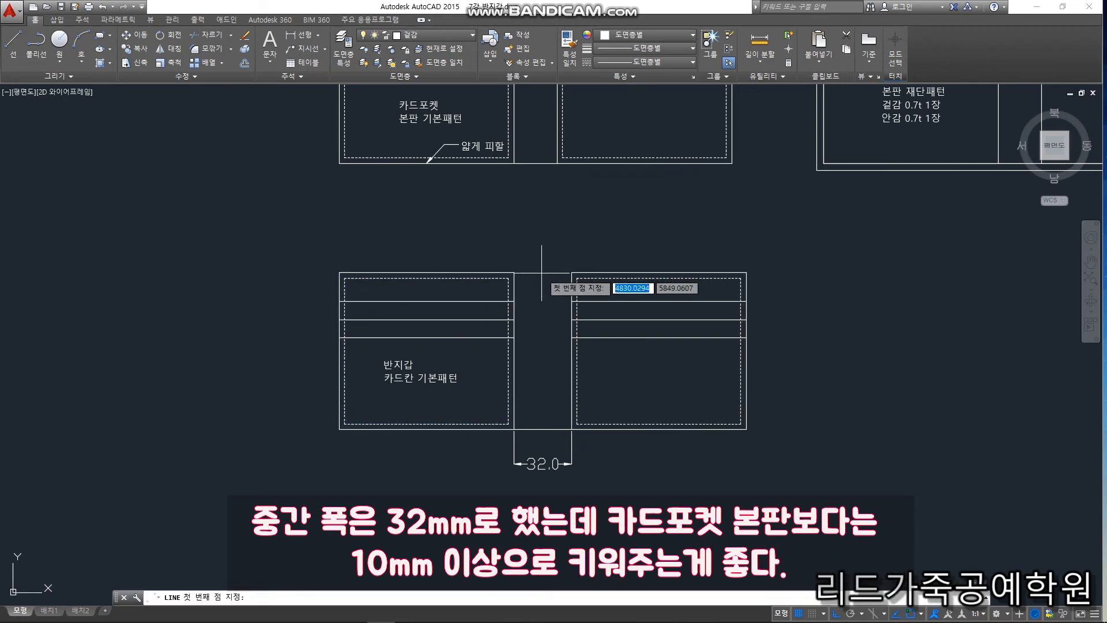
{"action": "scroll", "coordinate": [541, 271], "scroll_direction": "up", "scroll_amount": 3}
{"action": "key", "text": "Return"}
{"action": "left_click", "coordinate": [469, 271]}
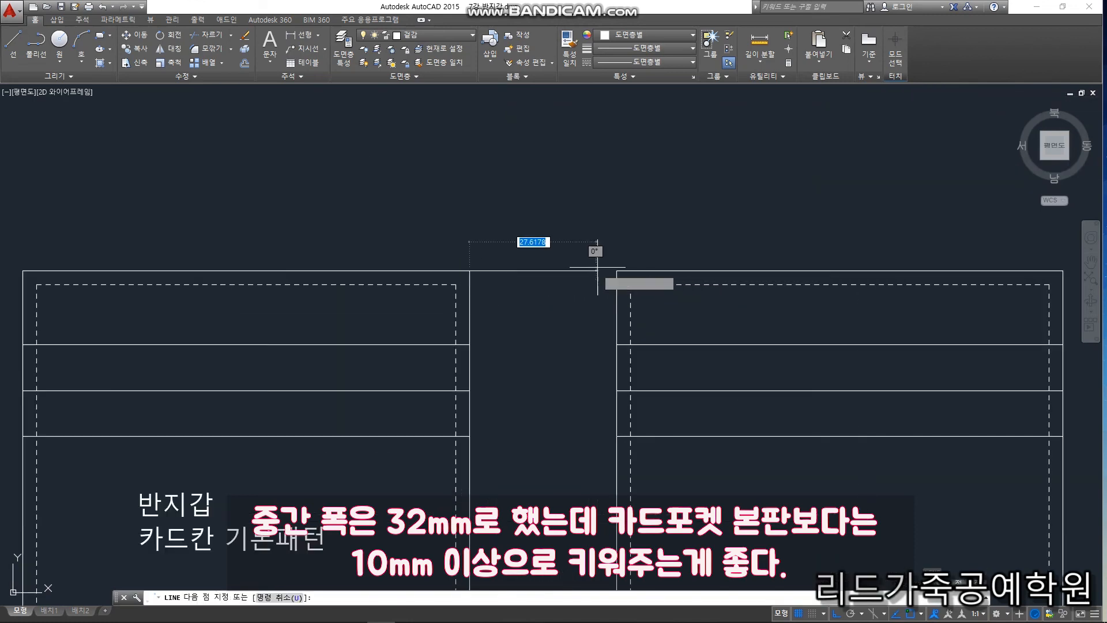
{"action": "key", "text": "Escape"}
Delete the 32.0 dimension below the middle section of the new main panel
{"action": "scroll", "coordinate": [613, 258], "scroll_direction": "down", "scroll_amount": 6}
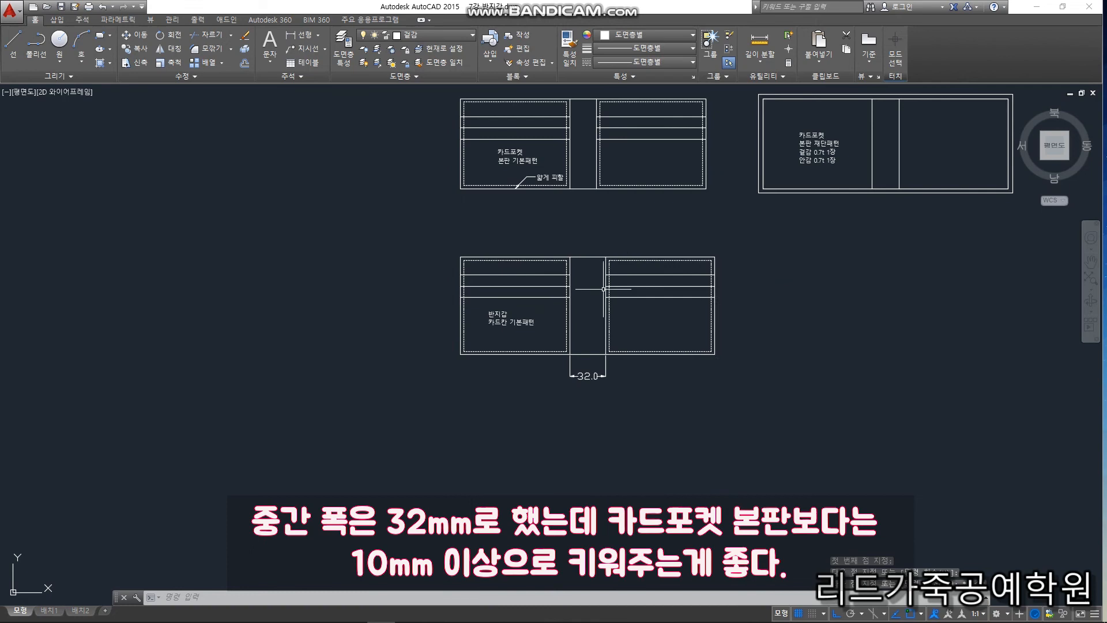
{"action": "scroll", "coordinate": [624, 392], "scroll_direction": "up", "scroll_amount": 4}
{"action": "left_click", "coordinate": [632, 382]}
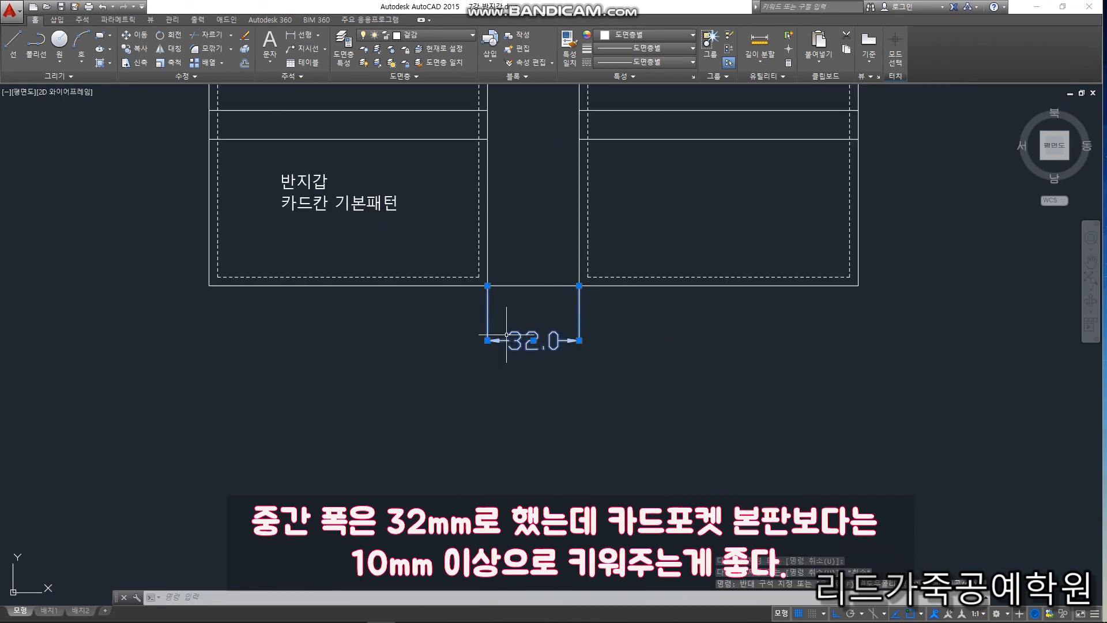
{"action": "key", "text": "Delete"}
{"action": "scroll", "coordinate": [564, 408], "scroll_direction": "down", "scroll_amount": 5}
{"action": "scroll", "coordinate": [527, 383], "scroll_direction": "up", "scroll_amount": 3}
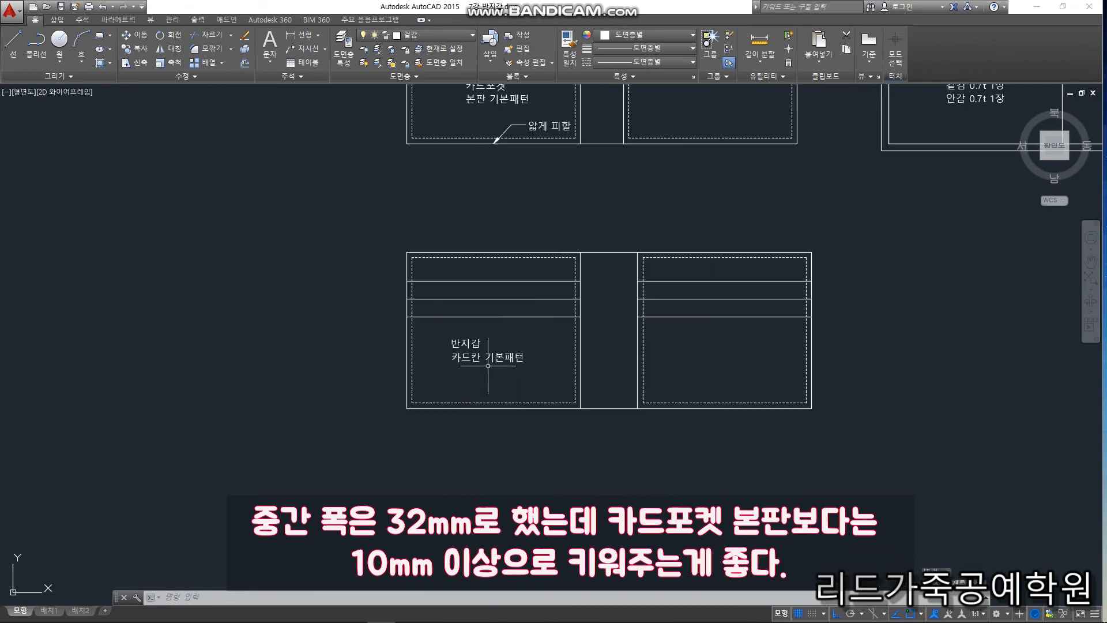
Change the new main panel's label to "반지갑 본판 기본패턴"
{"action": "scroll", "coordinate": [481, 353], "scroll_direction": "up", "scroll_amount": 4}
{"action": "double_click", "coordinate": [482, 344]}
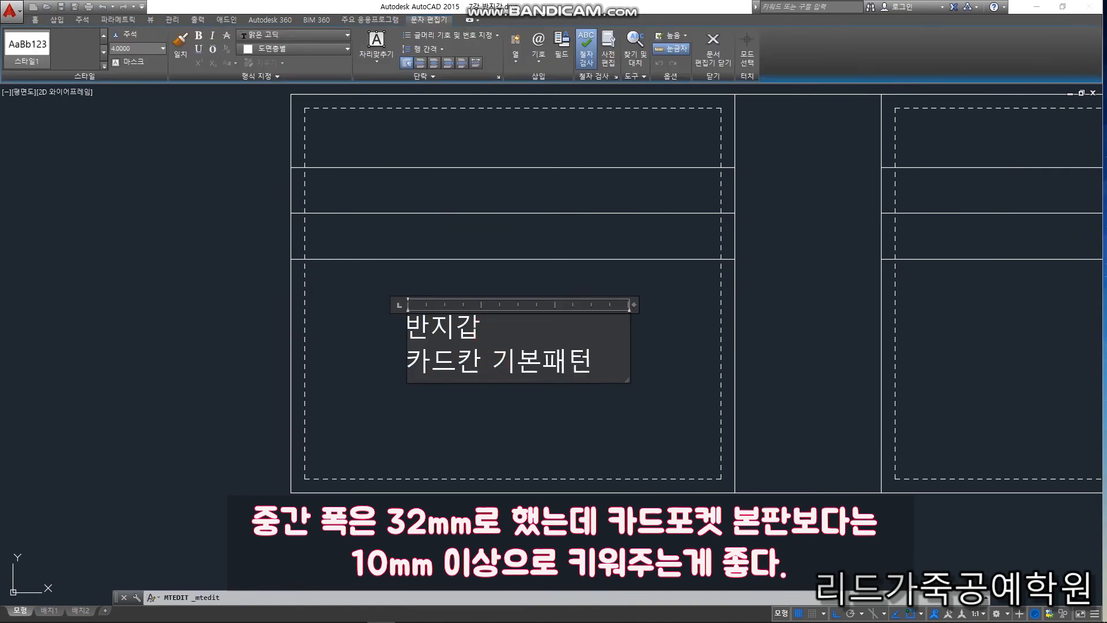
{"action": "left_click_drag", "start_coordinate": [491, 363], "coordinate": [431, 364]}
{"action": "key", "text": "Delete"}
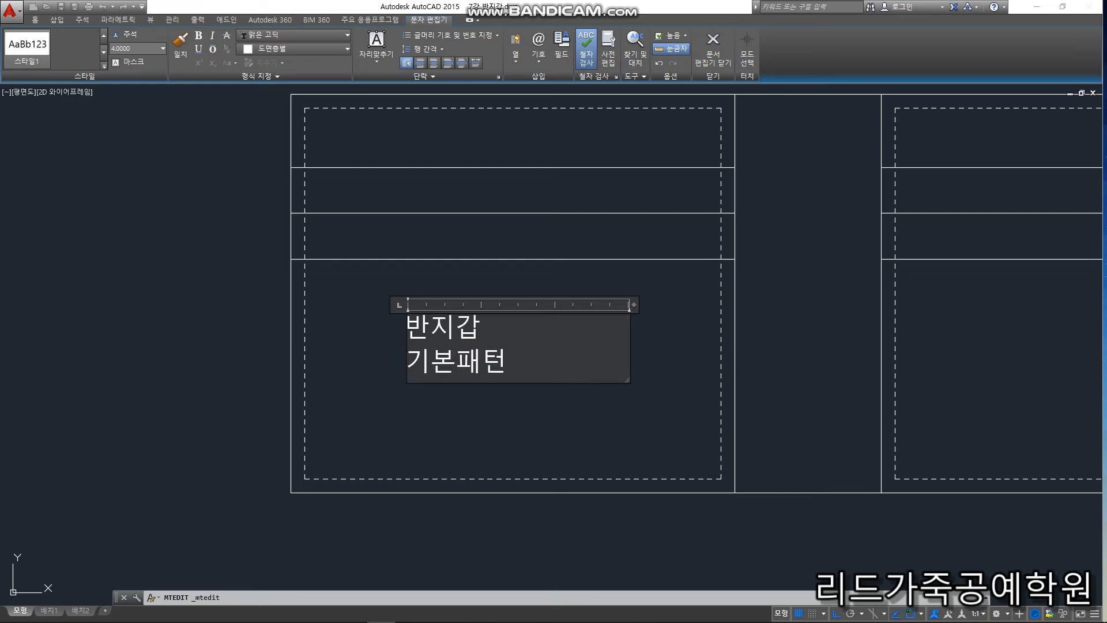
{"action": "left_click", "coordinate": [484, 431]}
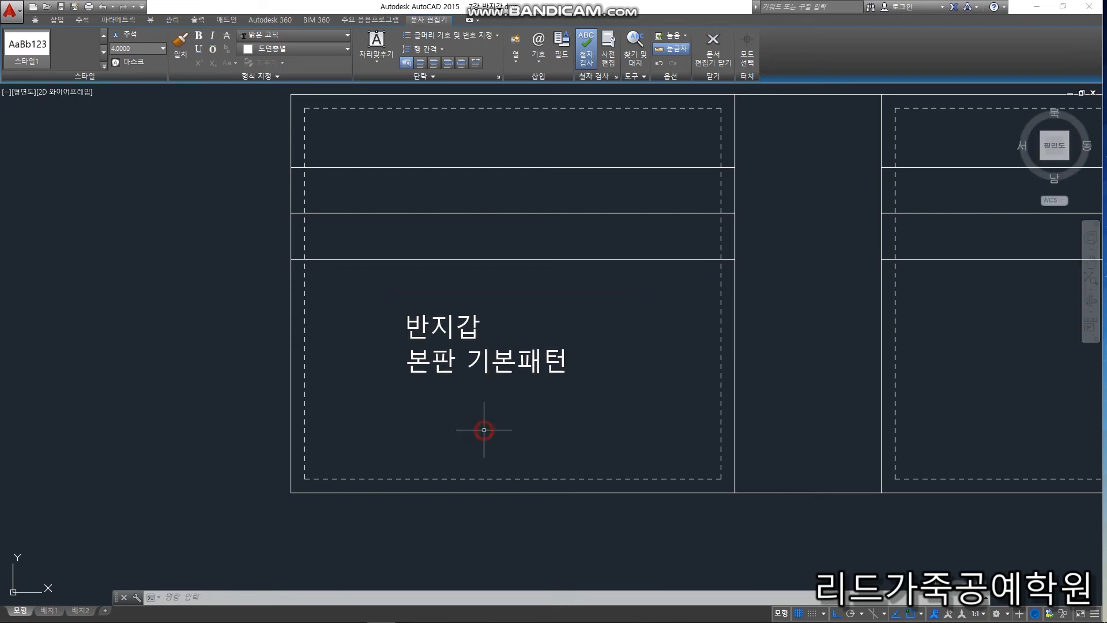
Copy the main panel's two half outlines and the two middle connecting lines to the empty area right of the base pattern
{"action": "scroll", "coordinate": [329, 306], "scroll_direction": "down", "scroll_amount": 5}
{"action": "scroll", "coordinate": [396, 306], "scroll_direction": "up", "scroll_amount": 2}
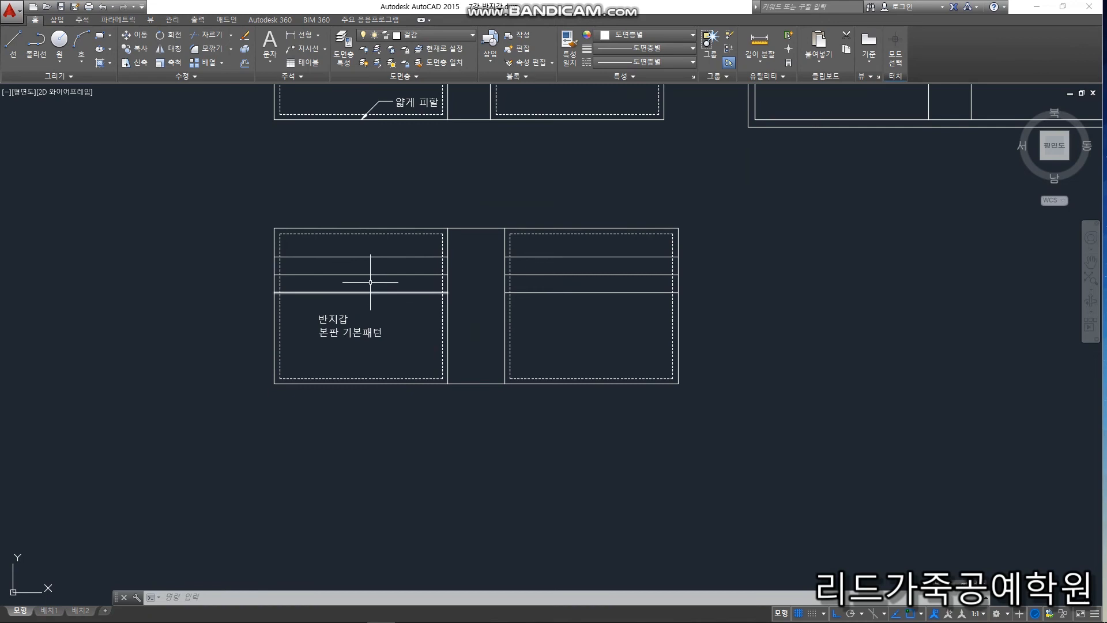
{"action": "left_click", "coordinate": [244, 49]}
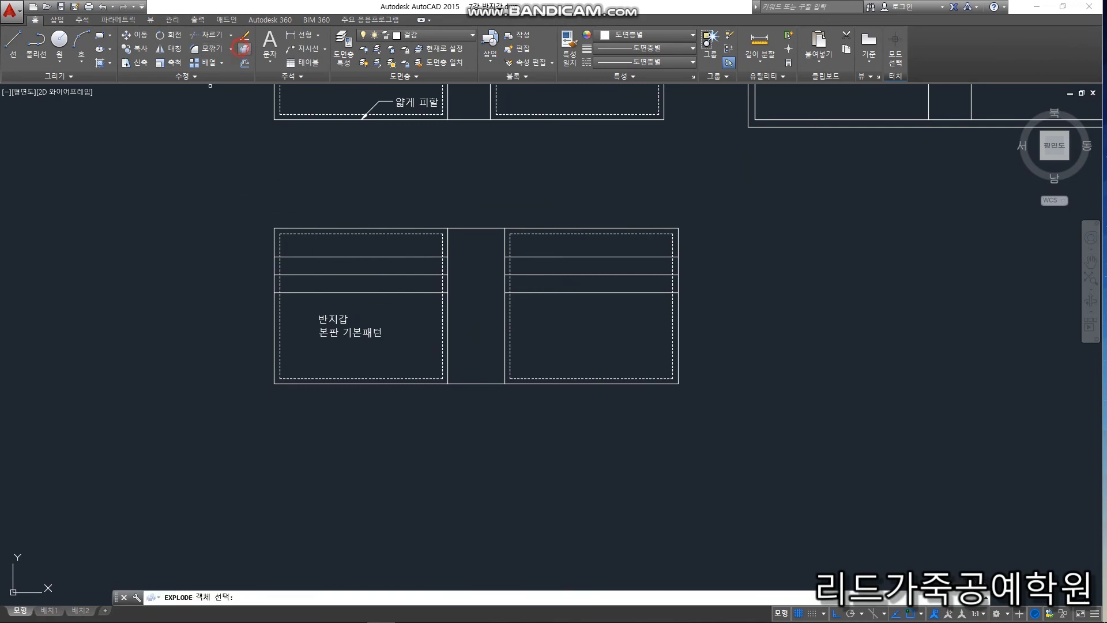
{"action": "key", "text": "Escape"}
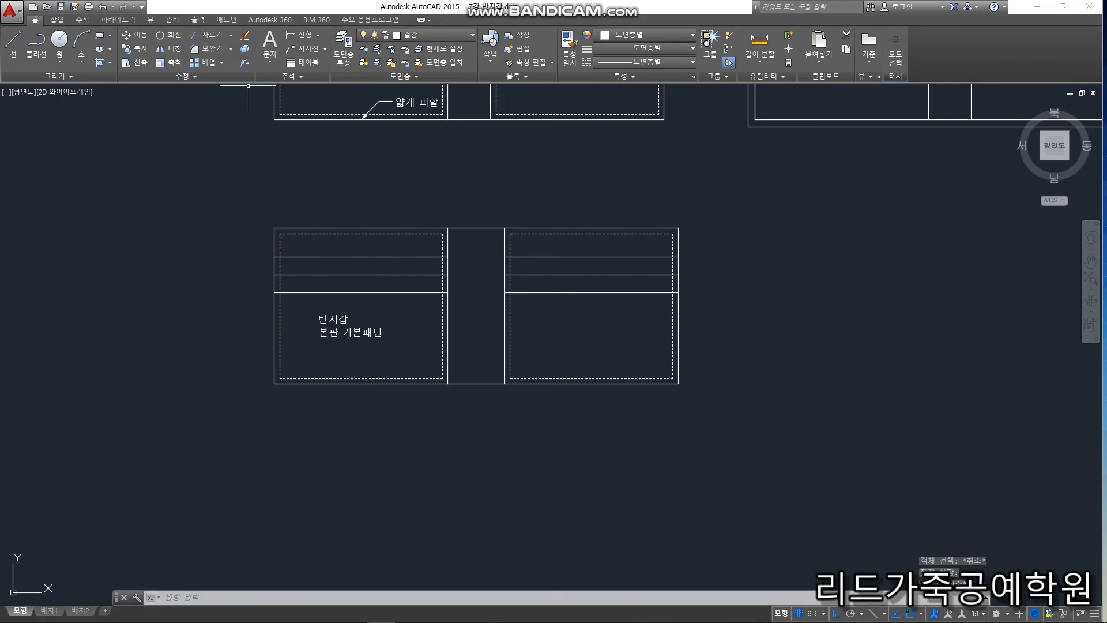
{"action": "left_click", "coordinate": [291, 235]}
{"action": "left_click", "coordinate": [225, 297]}
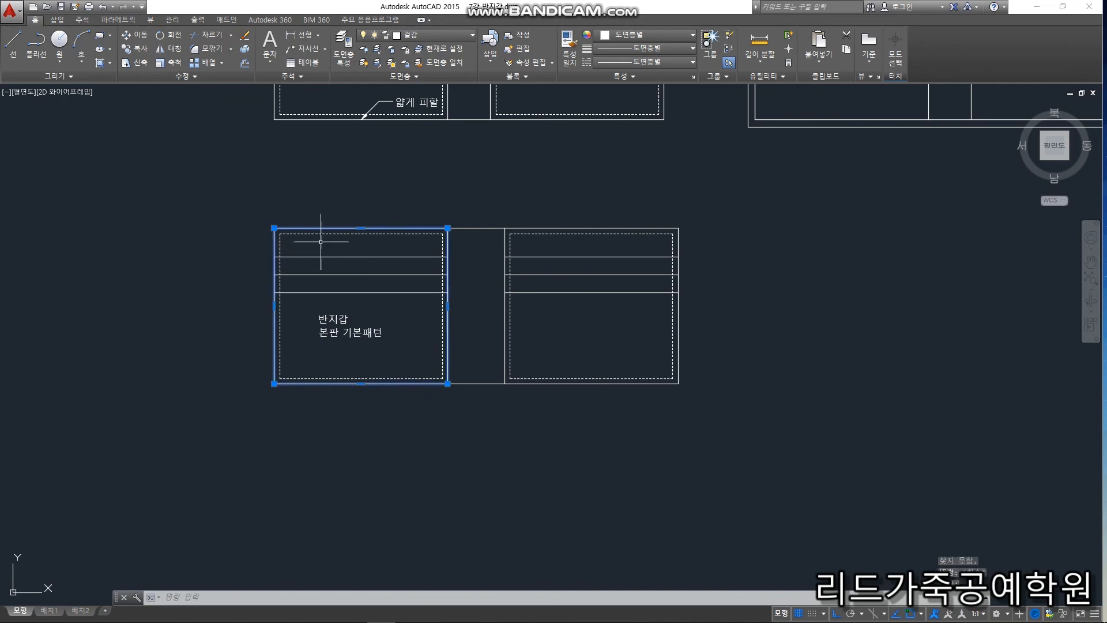
{"action": "scroll", "coordinate": [485, 237], "scroll_direction": "up", "scroll_amount": 2}
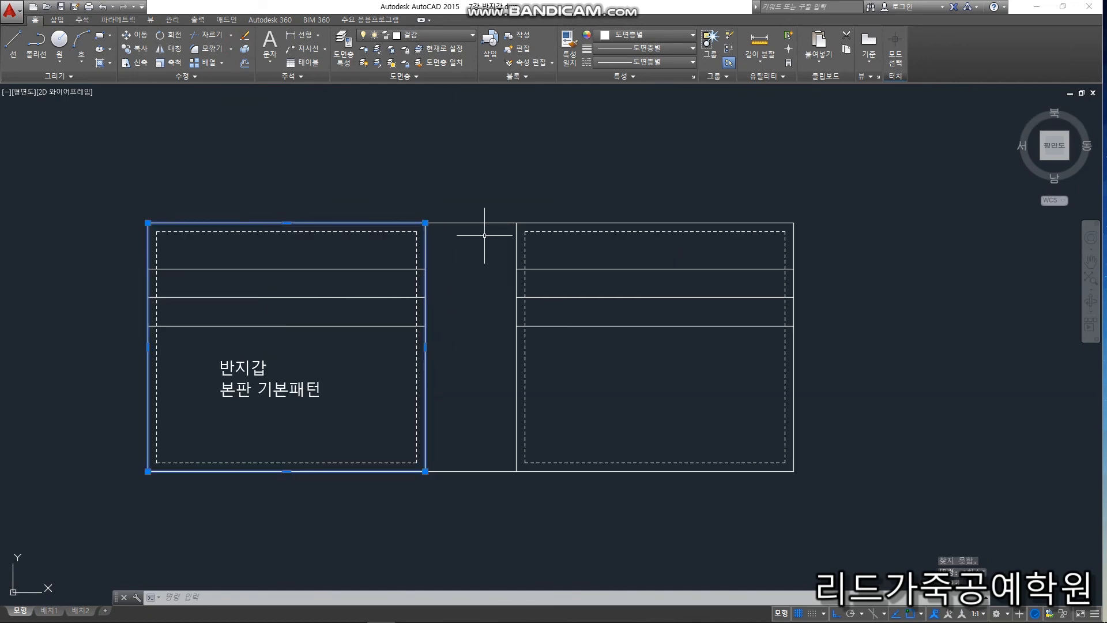
{"action": "left_click", "coordinate": [485, 236]}
{"action": "left_click", "coordinate": [458, 193]}
{"action": "left_click", "coordinate": [527, 240]}
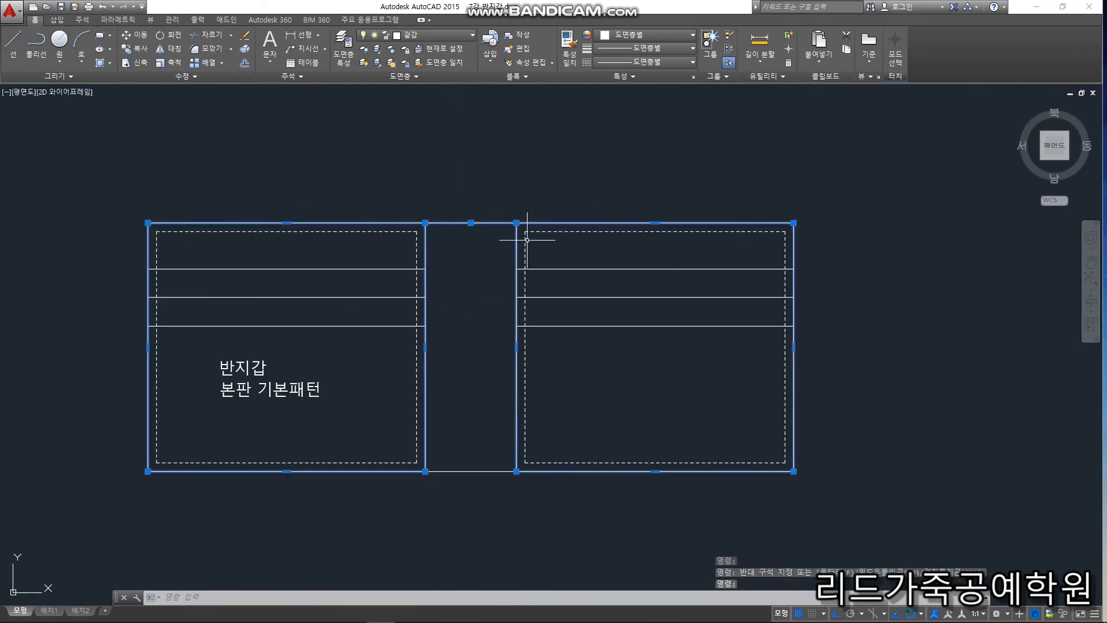
{"action": "left_click", "coordinate": [493, 501]}
{"action": "left_click", "coordinate": [460, 431]}
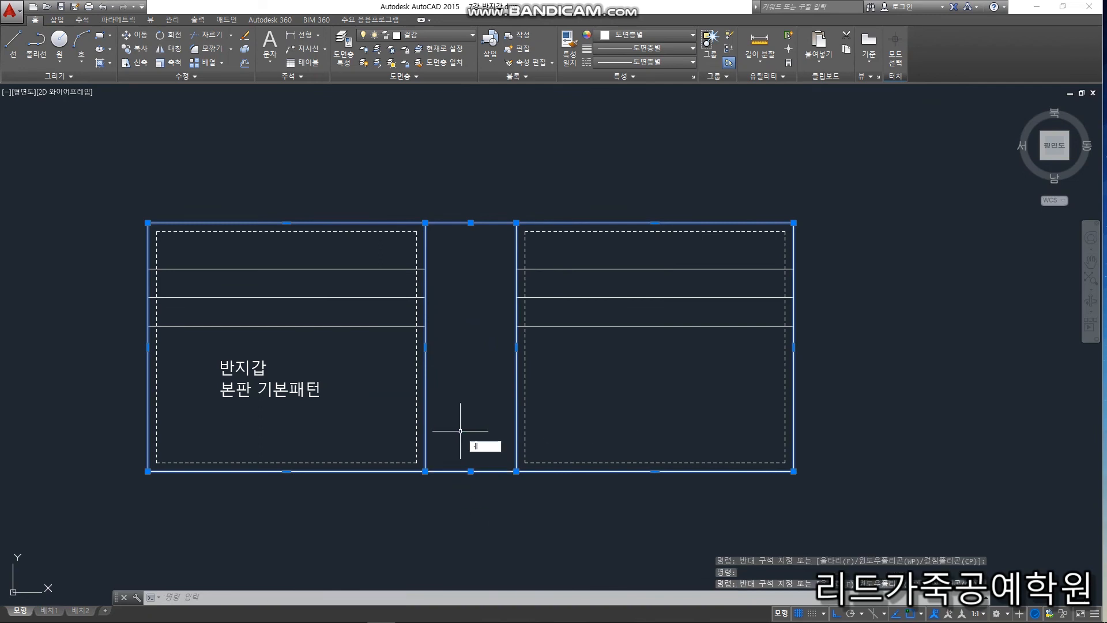
{"action": "type", "text": "co"}
{"action": "key", "text": "Return"}
{"action": "left_click", "coordinate": [461, 425]}
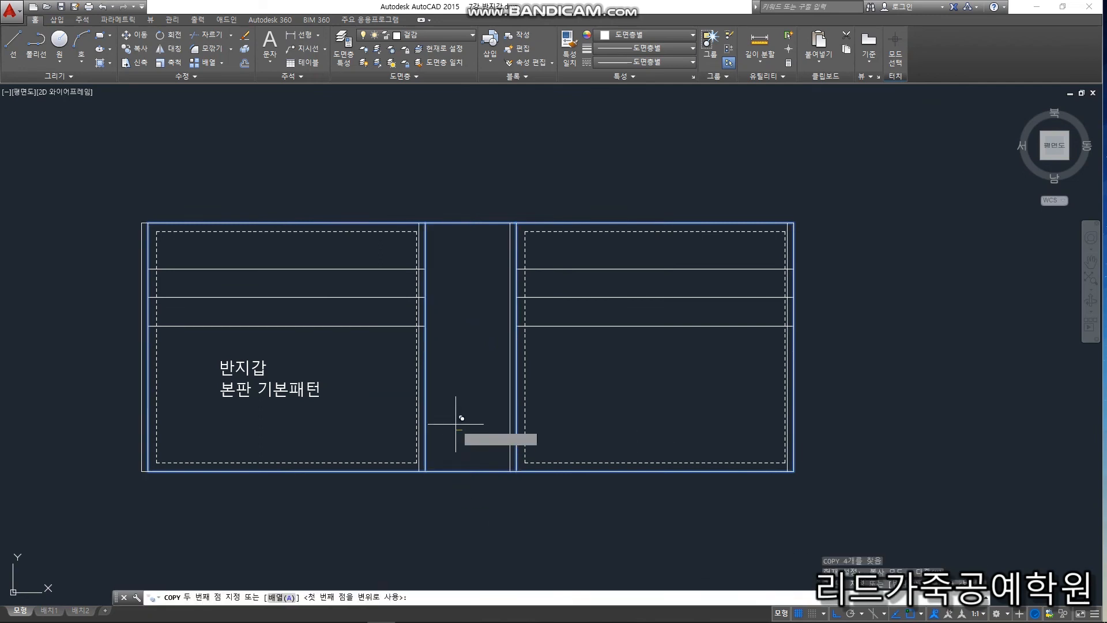
{"action": "scroll", "coordinate": [459, 424], "scroll_direction": "down", "scroll_amount": 4}
{"action": "left_click", "coordinate": [761, 424]}
{"action": "key", "text": "Escape"}
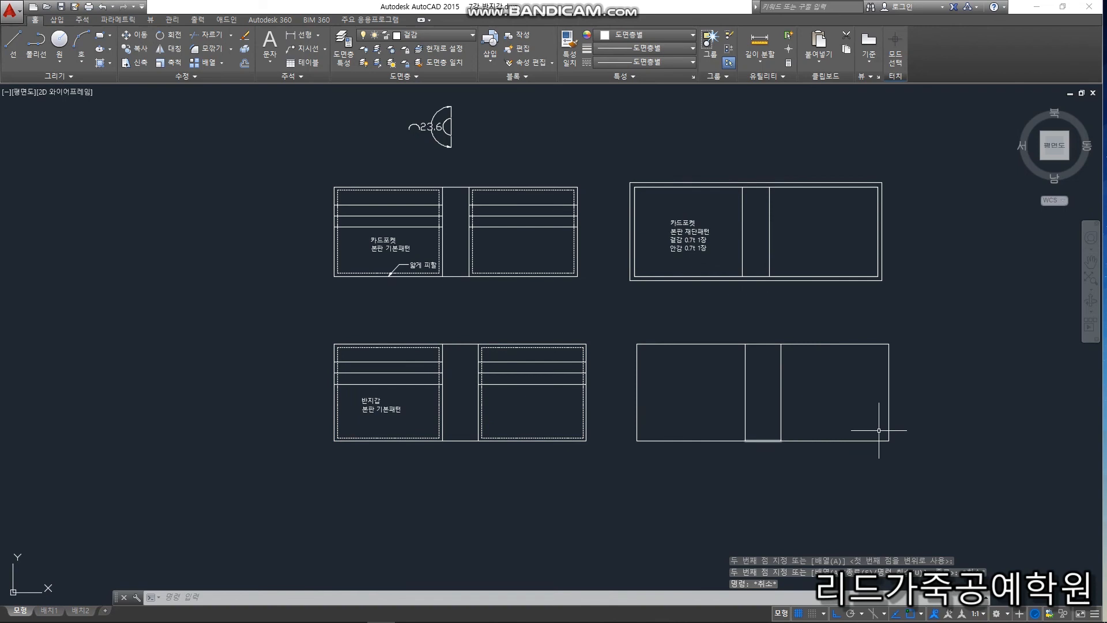
Draw a rectangle around the copied main panel from its upper-left outer corner to its lower-right outer corner
{"action": "scroll", "coordinate": [879, 430], "scroll_direction": "up", "scroll_amount": 4}
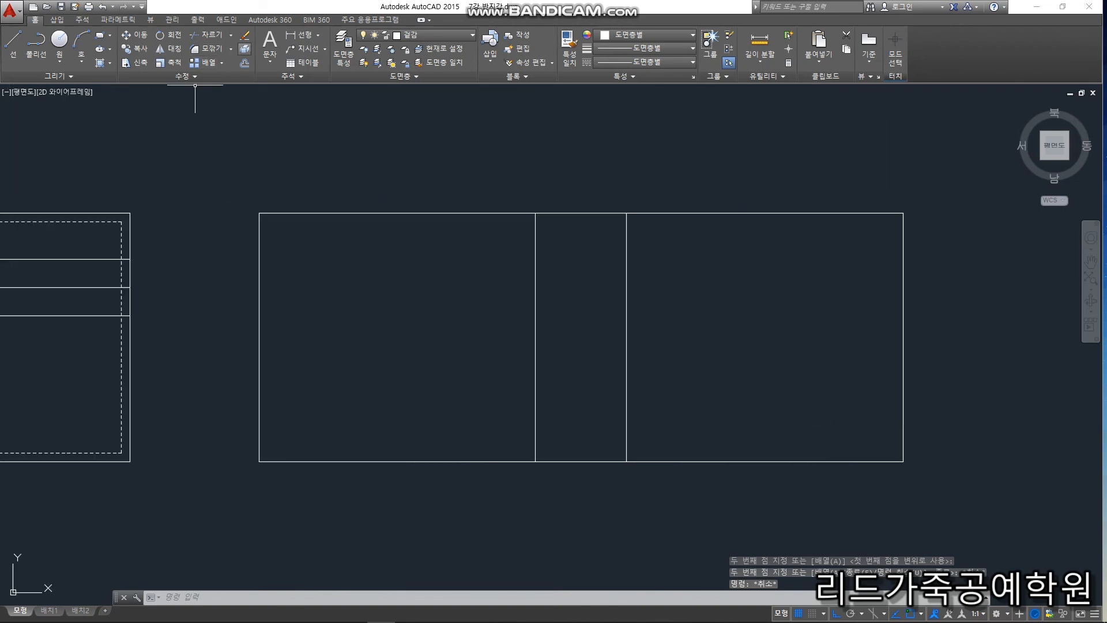
{"action": "type", "text": "rec"}
{"action": "key", "text": "Return"}
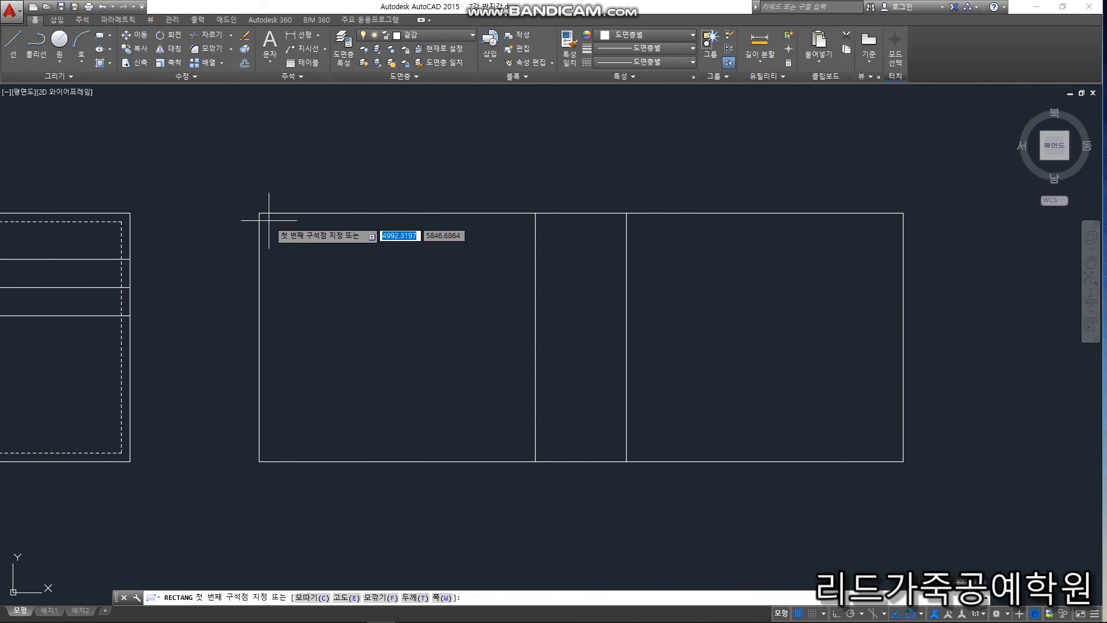
{"action": "left_click", "coordinate": [259, 214]}
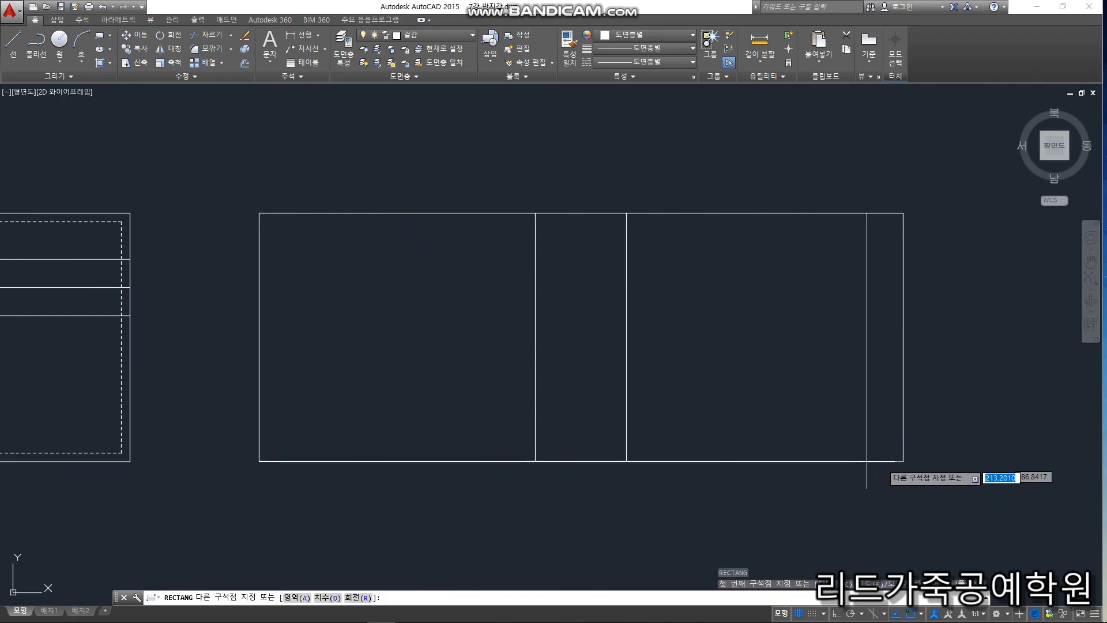
{"action": "left_click", "coordinate": [903, 461]}
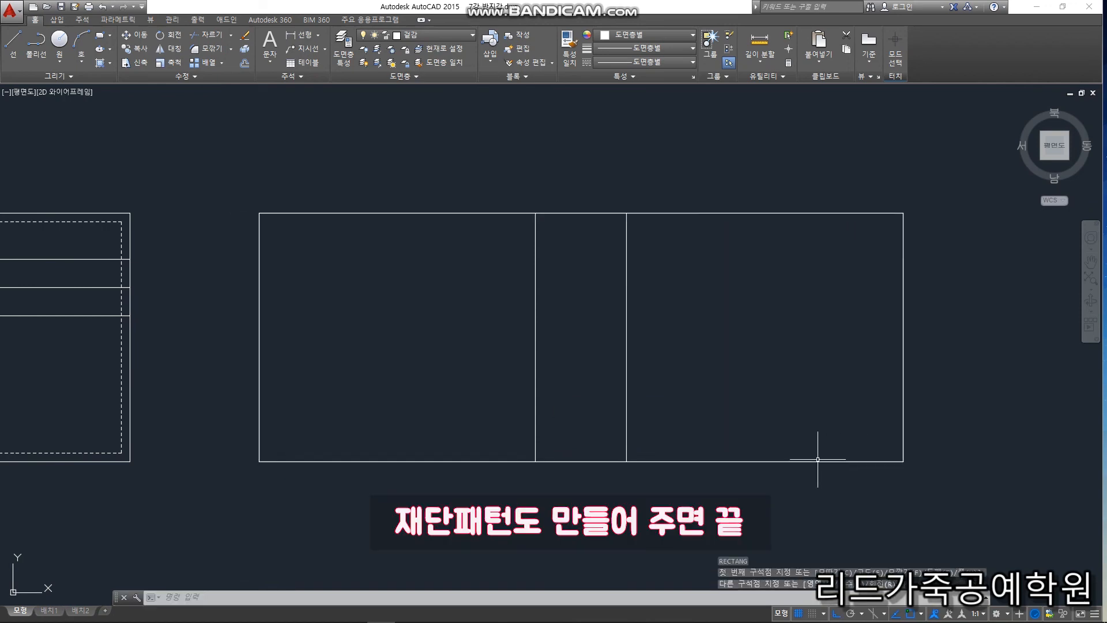
Offset the overall rectangle outward by 4 to form the cutting outline
{"action": "type", "text": "o"}
{"action": "key", "text": "Return"}
{"action": "key", "text": "Return"}
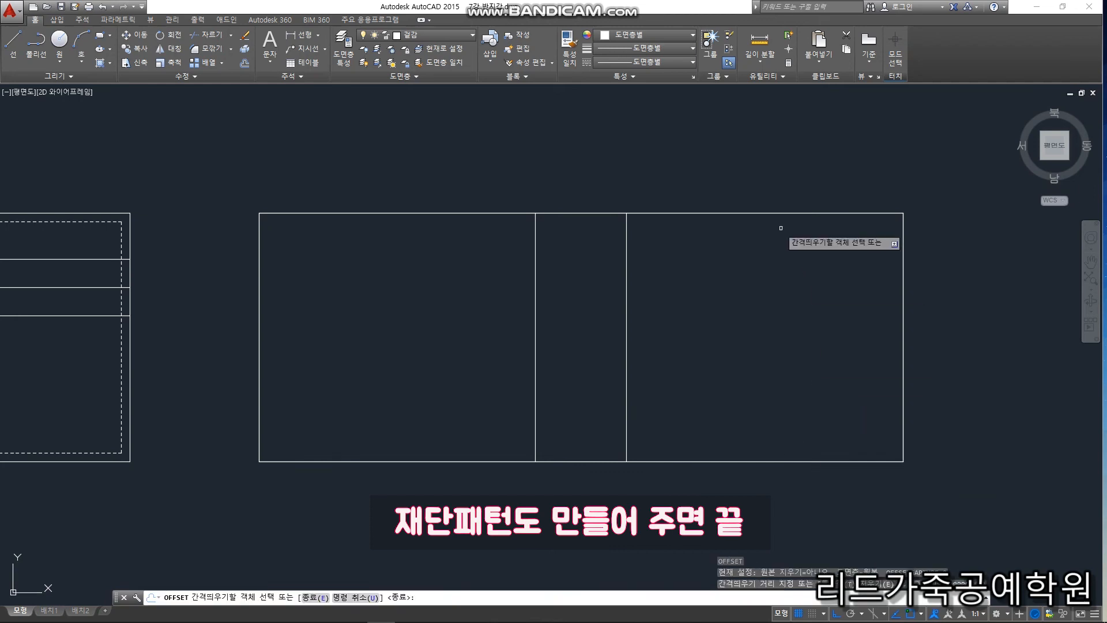
{"action": "left_click", "coordinate": [773, 214]}
{"action": "left_click", "coordinate": [768, 171]}
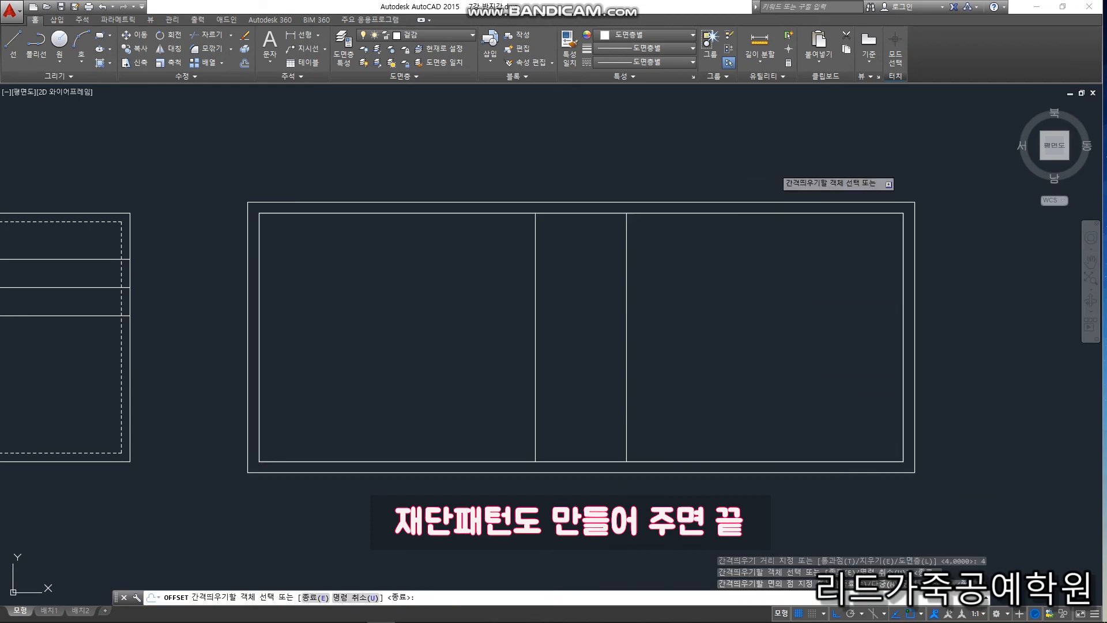
{"action": "key", "text": "Return"}
Copy the "반지갑 본판 기본패턴" label and paste it inside the left half of the new cutting pattern
{"action": "scroll", "coordinate": [871, 277], "scroll_direction": "down", "scroll_amount": 4}
{"action": "scroll", "coordinate": [370, 298], "scroll_direction": "up", "scroll_amount": 5}
{"action": "scroll", "coordinate": [375, 311], "scroll_direction": "down", "scroll_amount": 2}
{"action": "left_click", "coordinate": [406, 349]}
{"action": "left_click", "coordinate": [356, 316]}
{"action": "key", "text": "ctrl+c"}
{"action": "key", "text": "ctrl+v"}
{"action": "left_click", "coordinate": [816, 337]}
Change the pasted label to "반지갑 본판 재단패턴" and add the lines "겉감 1.0t 1장" and "안감 0.7t 1장"
{"action": "scroll", "coordinate": [897, 318], "scroll_direction": "up", "scroll_amount": 2}
{"action": "scroll", "coordinate": [897, 318], "scroll_direction": "up", "scroll_amount": 2}
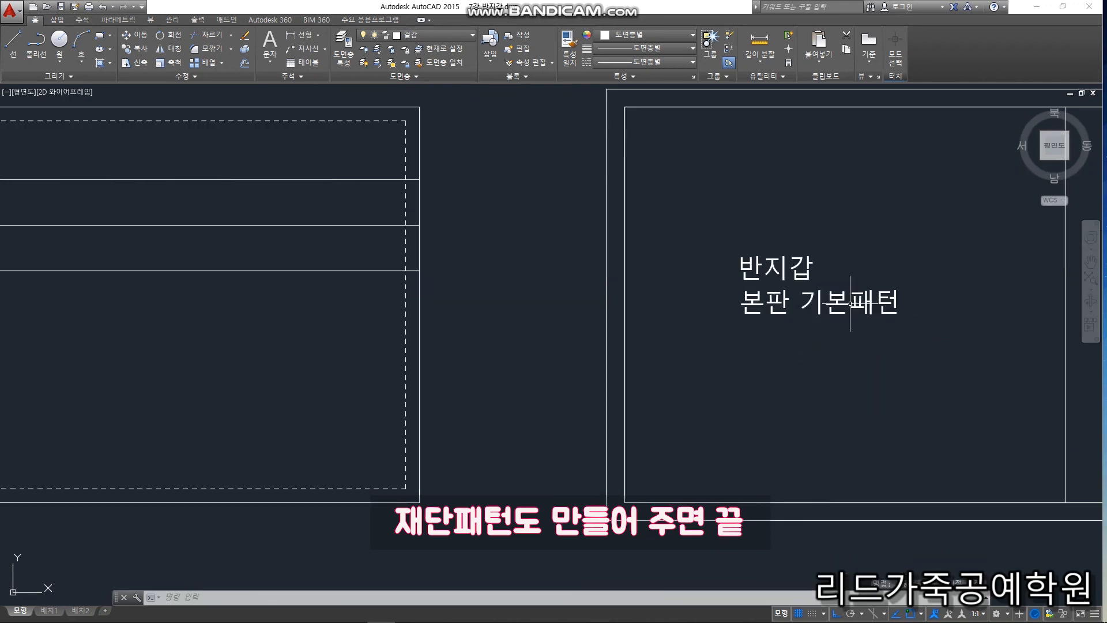
{"action": "double_click", "coordinate": [853, 288]}
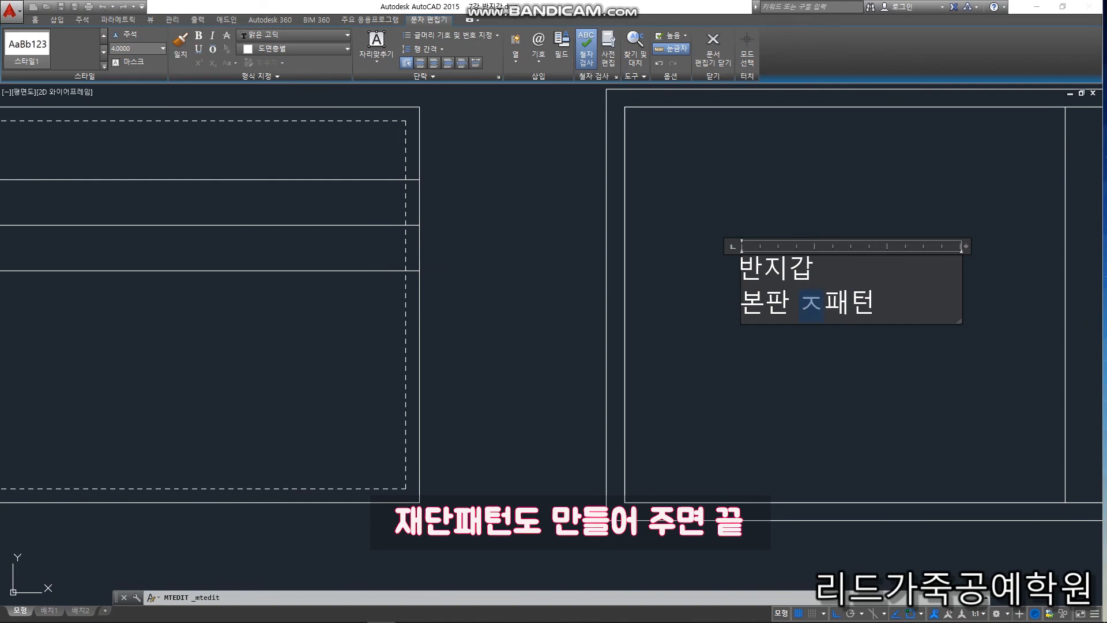
{"action": "type", "text": "본판 재단패턴"}
{"action": "key", "text": "Return"}
{"action": "type", "text": "거"}
{"action": "type", "text": "감 1.0t 1"}
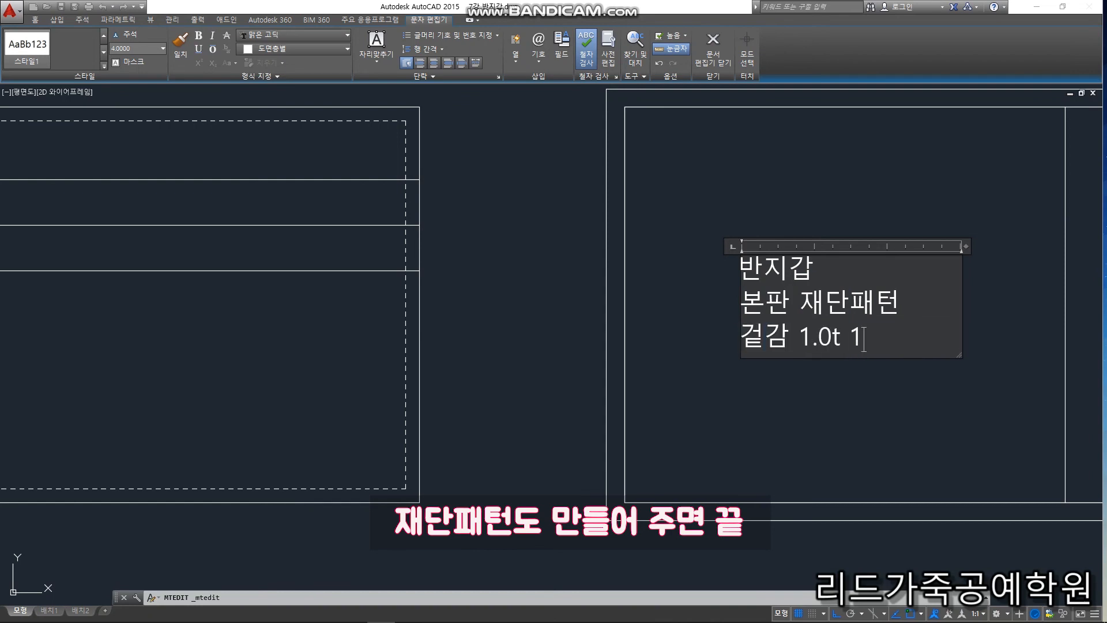
{"action": "type", "text": "장"}
{"action": "key", "text": "Return"}
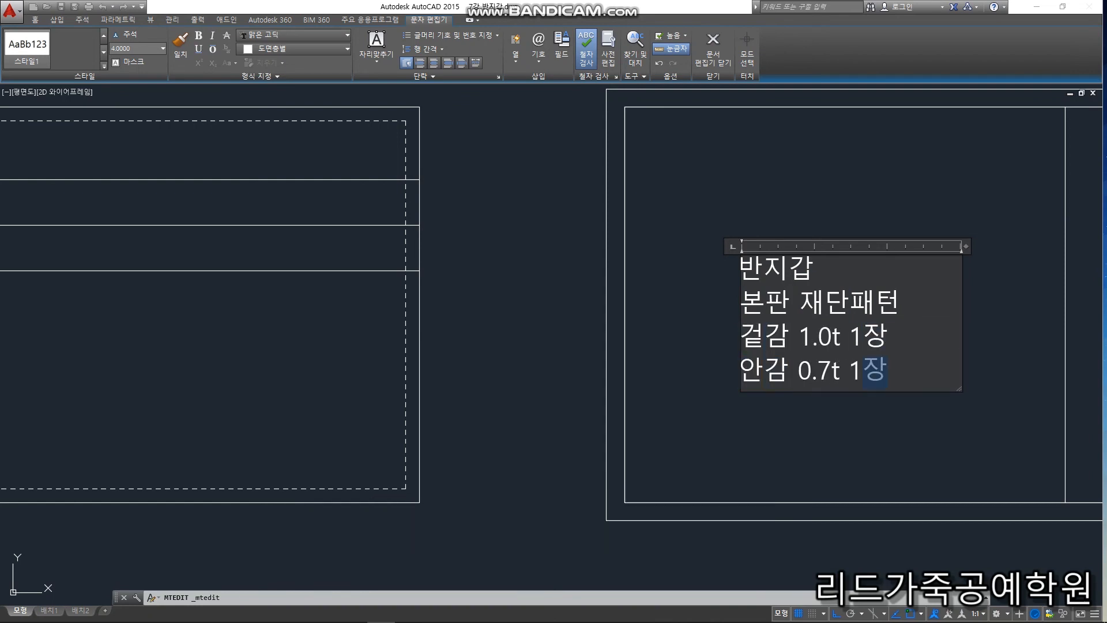
{"action": "left_click", "coordinate": [673, 432]}
Copy the four main panel patterns, the three middle-row patterns and the three card slot patterns horizontally to the empty area on the right
{"action": "scroll", "coordinate": [705, 420], "scroll_direction": "down", "scroll_amount": 4}
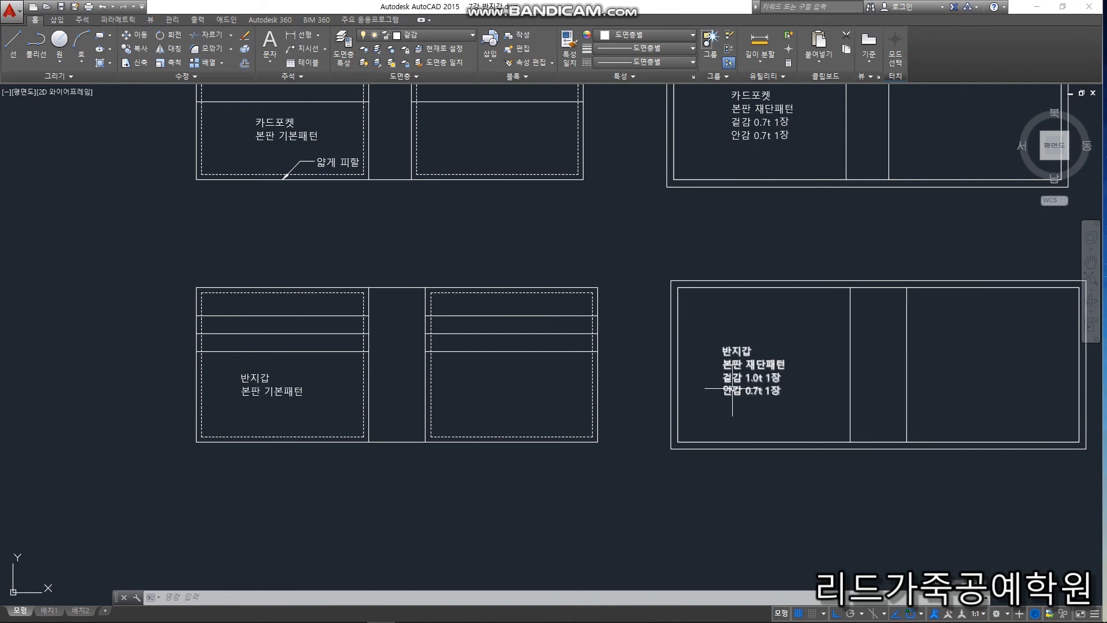
{"action": "scroll", "coordinate": [537, 417], "scroll_direction": "down", "scroll_amount": 5}
{"action": "middle_click_drag", "start_coordinate": [589, 331], "coordinate": [567, 436]}
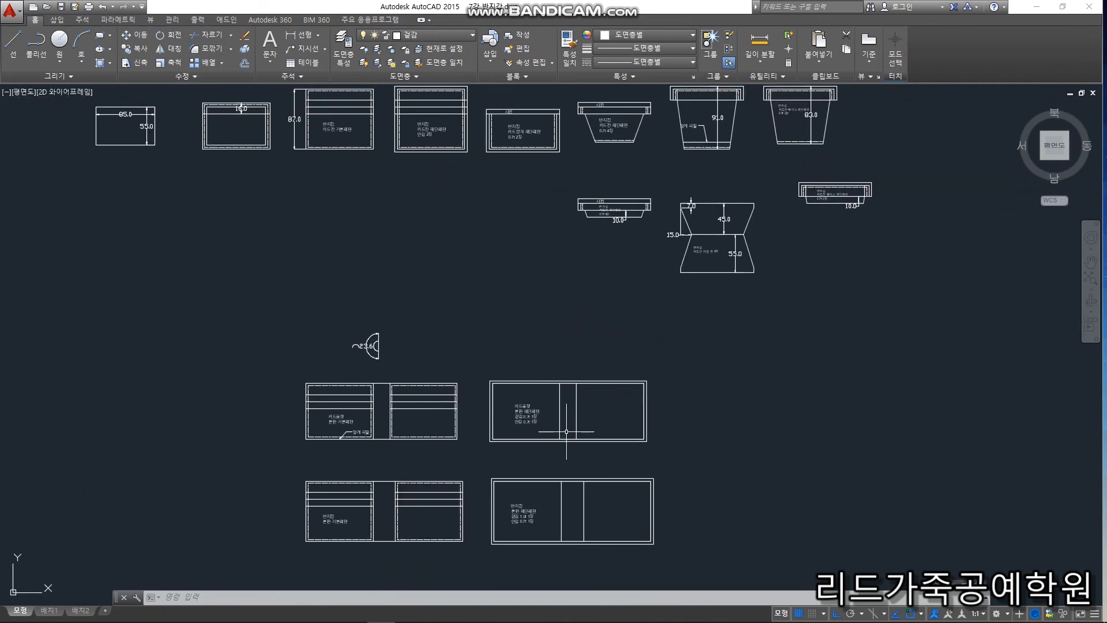
{"action": "middle_click_drag", "start_coordinate": [567, 431], "coordinate": [632, 347]}
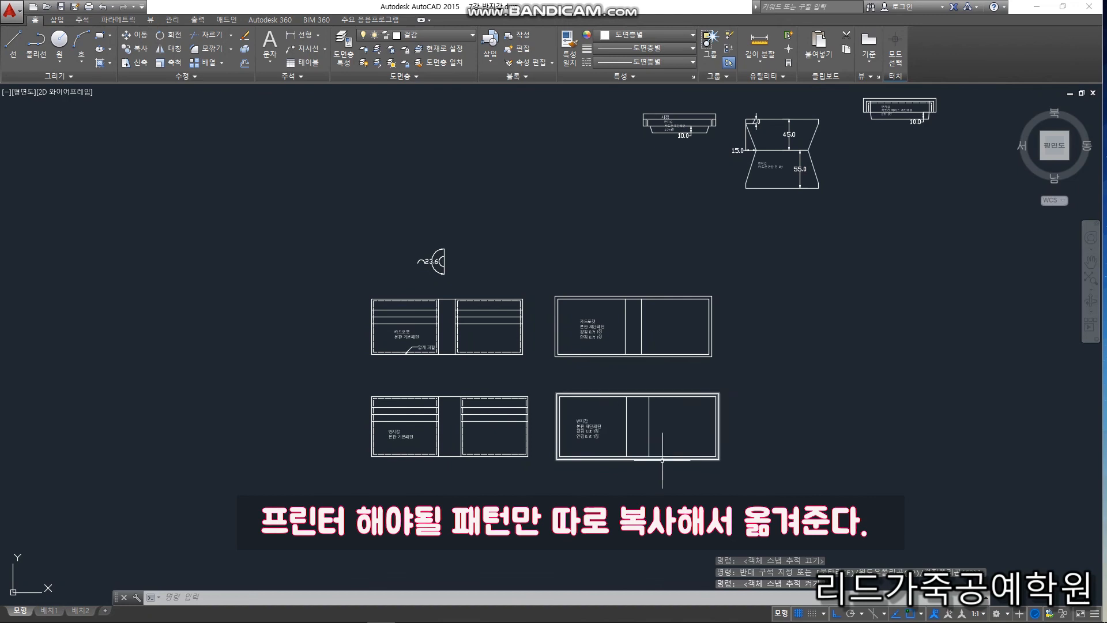
{"action": "left_click", "coordinate": [744, 478]}
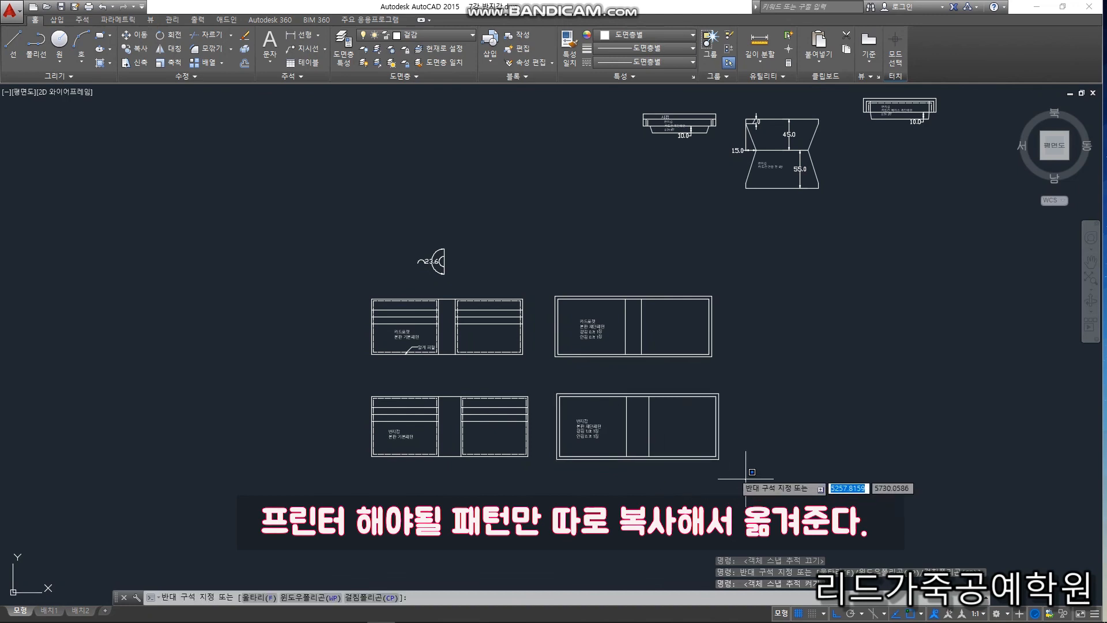
{"action": "left_click", "coordinate": [356, 286]}
{"action": "scroll", "coordinate": [670, 440], "scroll_direction": "down", "scroll_amount": 2}
{"action": "scroll", "coordinate": [827, 257], "scroll_direction": "up", "scroll_amount": 2}
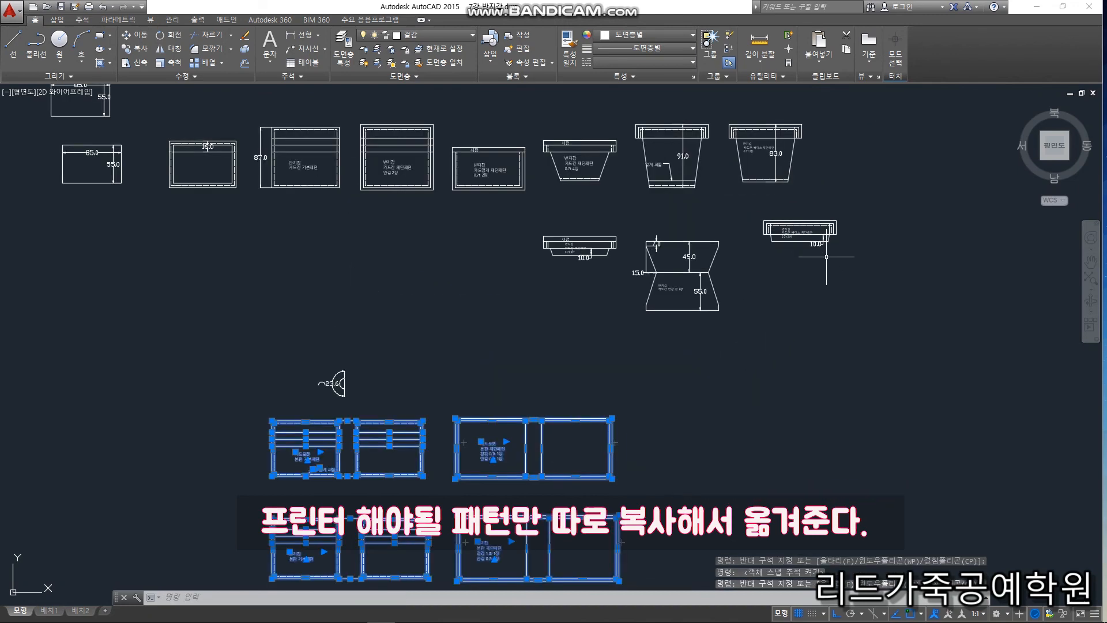
{"action": "left_click", "coordinate": [857, 333]}
{"action": "left_click", "coordinate": [496, 212]}
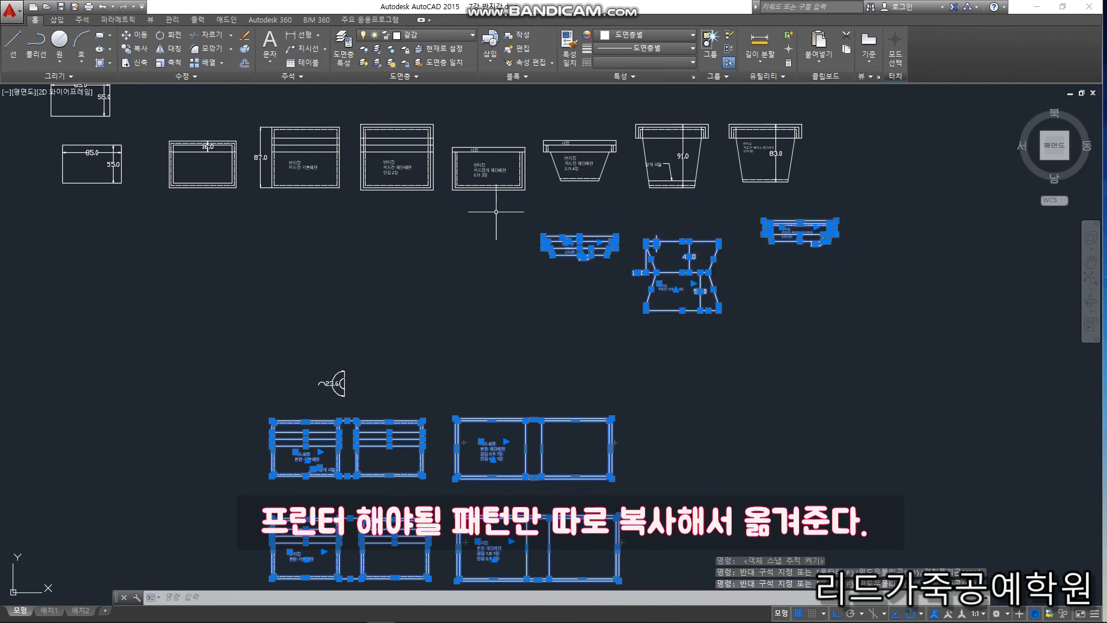
{"action": "left_click", "coordinate": [529, 198]}
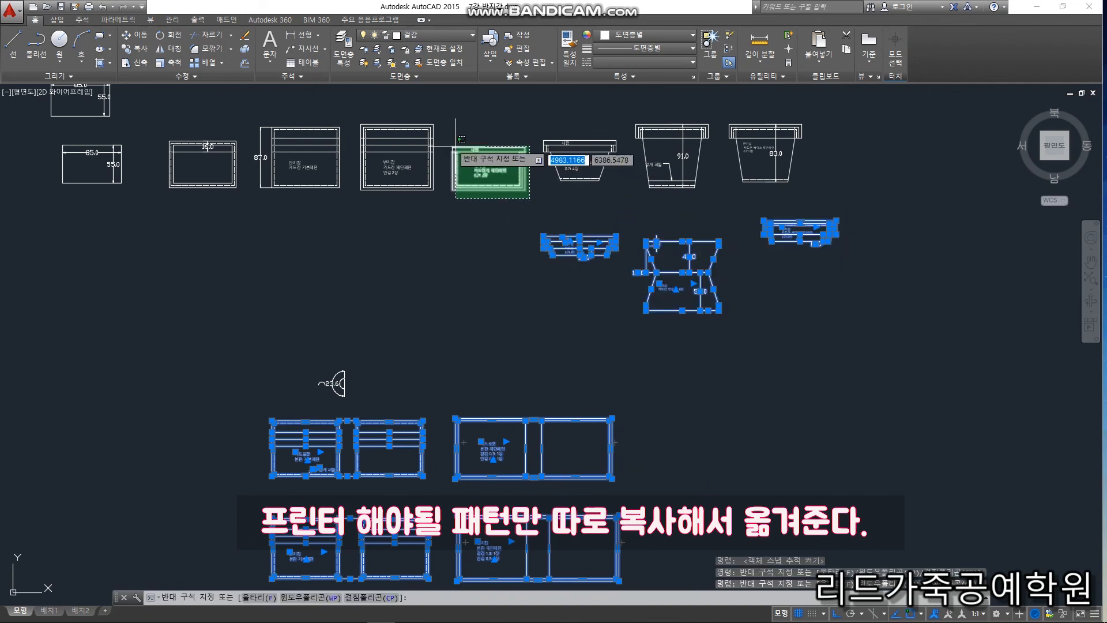
{"action": "left_click", "coordinate": [264, 118]}
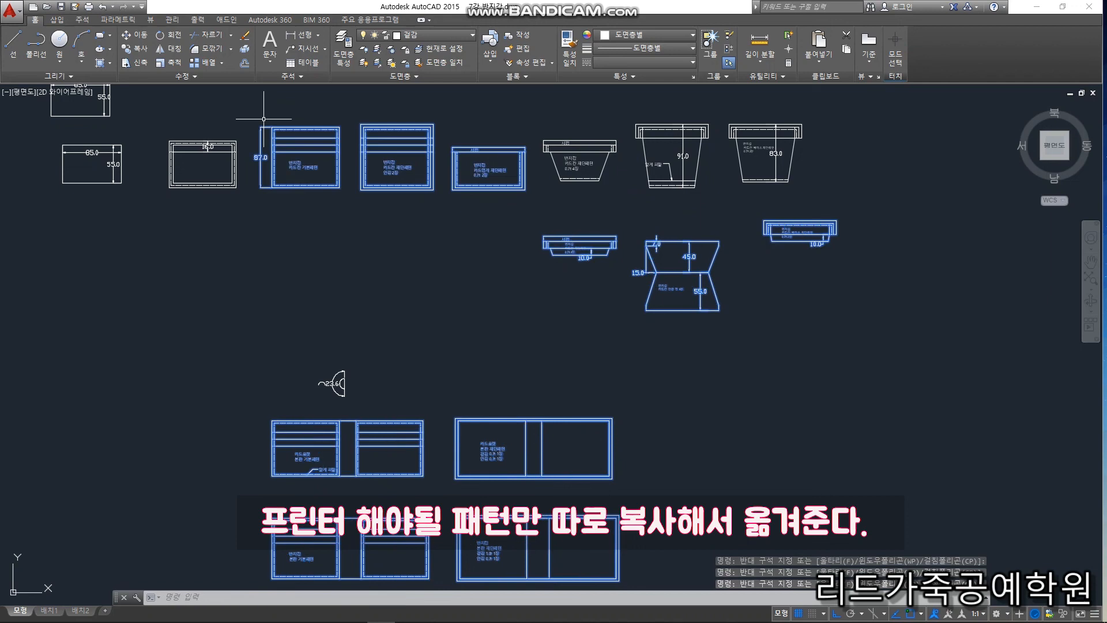
{"action": "type", "text": "co"}
{"action": "key", "text": "space"}
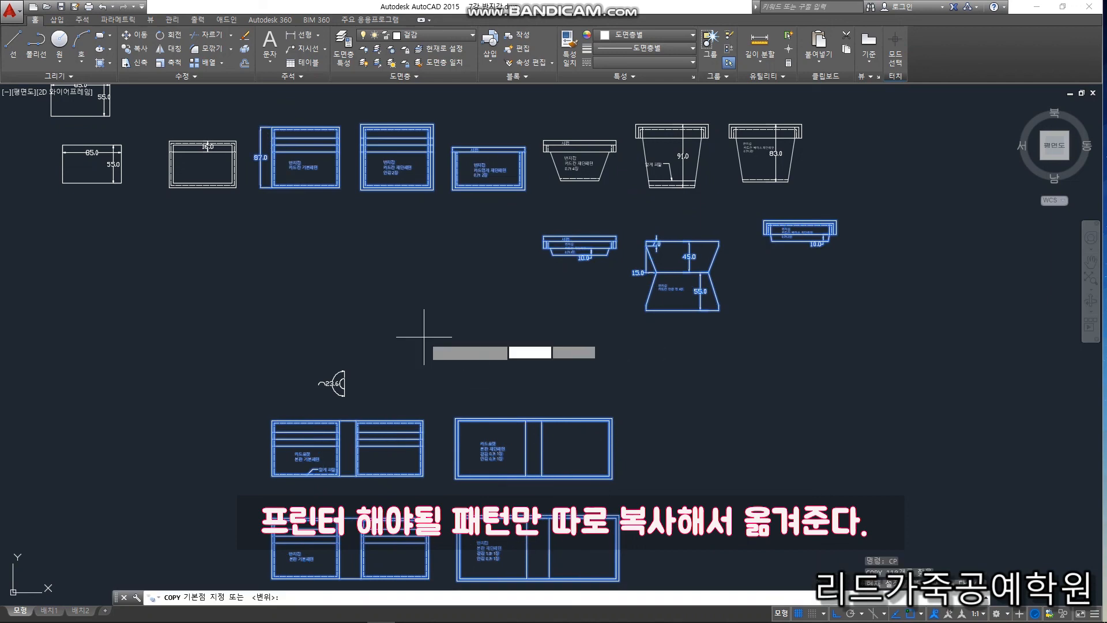
{"action": "left_click", "coordinate": [419, 329]}
{"action": "scroll", "coordinate": [416, 331], "scroll_direction": "down", "scroll_amount": 4}
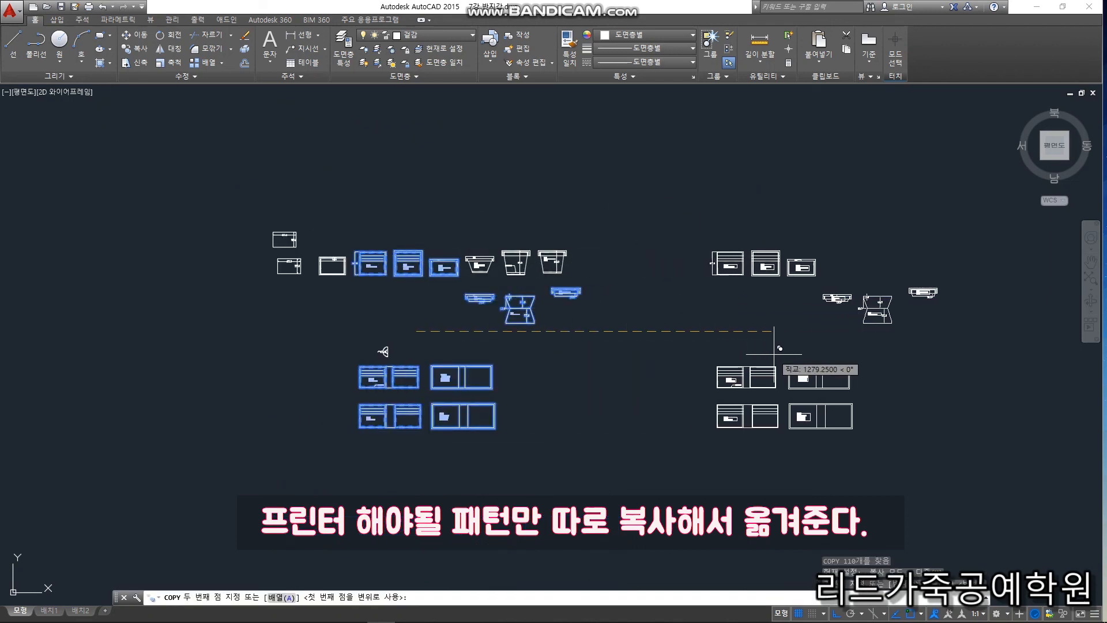
{"action": "left_click", "coordinate": [779, 333]}
{"action": "key", "text": "space"}
Draw a closed landscape page frame, 420 wide and 297 high, with lines to the right of the copied patterns
{"action": "middle_click_drag", "start_coordinate": [914, 375], "coordinate": [712, 357]}
{"action": "scroll", "coordinate": [796, 293], "scroll_direction": "up", "scroll_amount": 4}
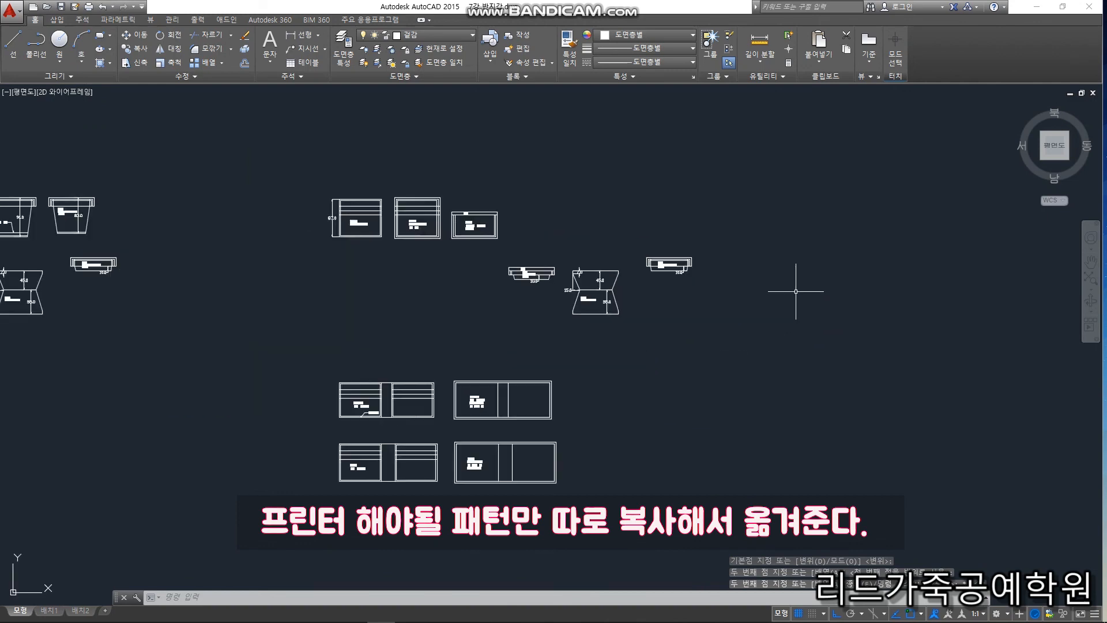
{"action": "scroll", "coordinate": [820, 421], "scroll_direction": "down", "scroll_amount": 4}
{"action": "type", "text": "l"}
{"action": "key", "text": "space"}
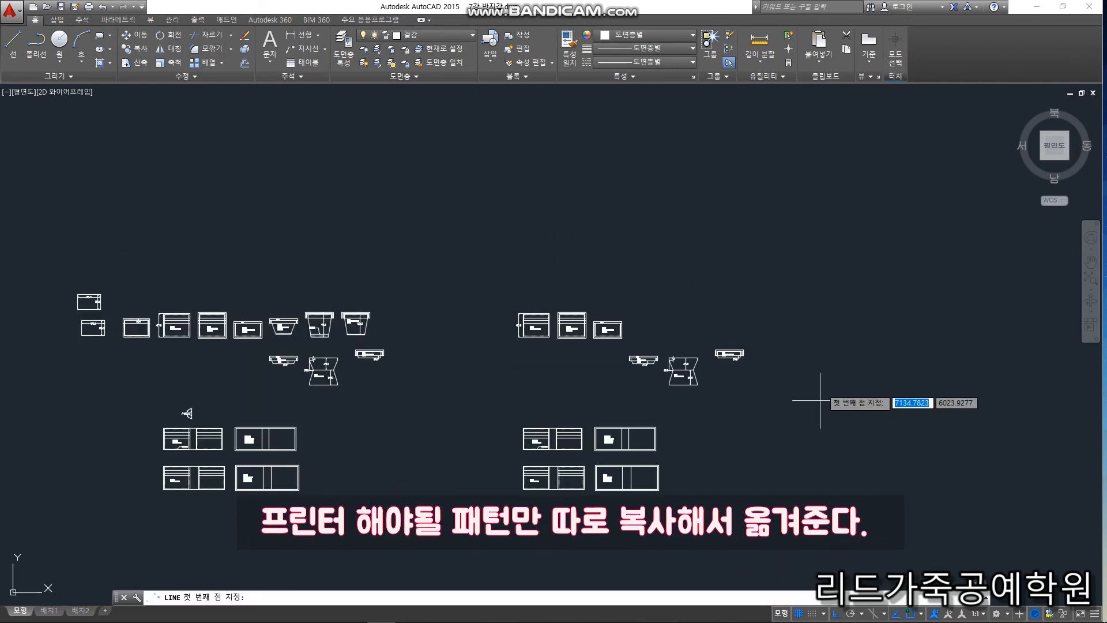
{"action": "left_click", "coordinate": [780, 285]}
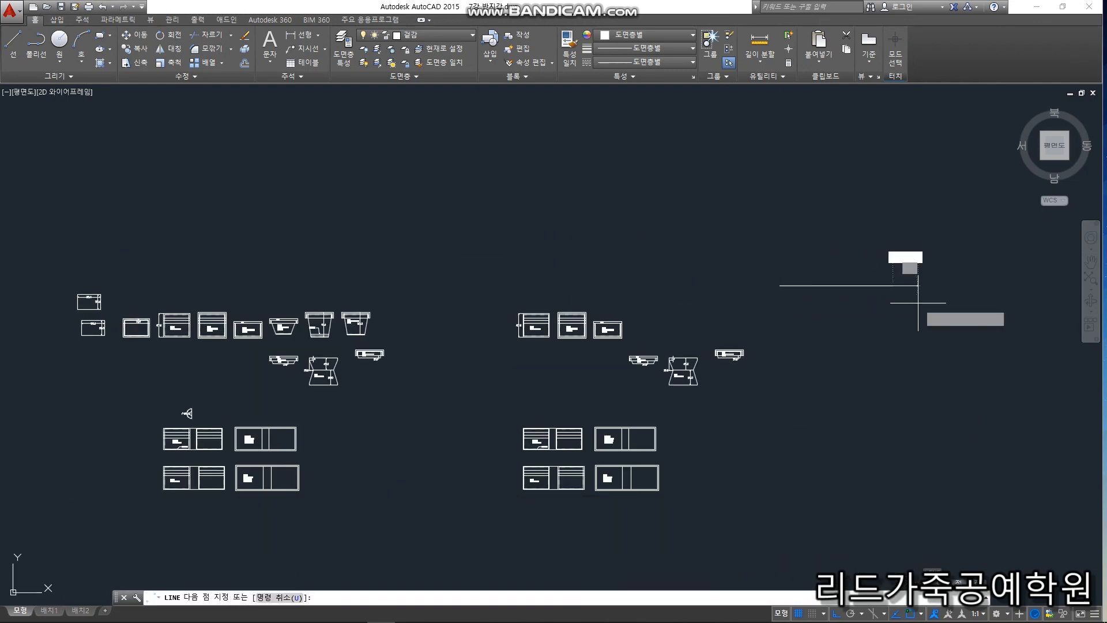
{"action": "left_click", "coordinate": [893, 285]}
{"action": "type", "text": "29"}
{"action": "key", "text": "Return"}
{"action": "type", "text": "420"}
{"action": "key", "text": "Return"}
{"action": "type", "text": "c"}
{"action": "key", "text": "Return"}
Join the page frame's four lines into a single polyline
{"action": "left_click", "coordinate": [976, 420]}
{"action": "left_click", "coordinate": [755, 249]}
{"action": "type", "text": "j"}
{"action": "key", "text": "Return"}
Copy the page frame twice straight downward at a spacing of 350, making a column of three frames
{"action": "left_click", "coordinate": [831, 309]}
{"action": "left_click", "coordinate": [783, 237]}
{"action": "type", "text": "co"}
{"action": "key", "text": "Return"}
{"action": "left_click", "coordinate": [831, 341]}
{"action": "scroll", "coordinate": [810, 330], "scroll_direction": "down", "scroll_amount": 2}
{"action": "scroll", "coordinate": [821, 382], "scroll_direction": "up", "scroll_amount": 4}
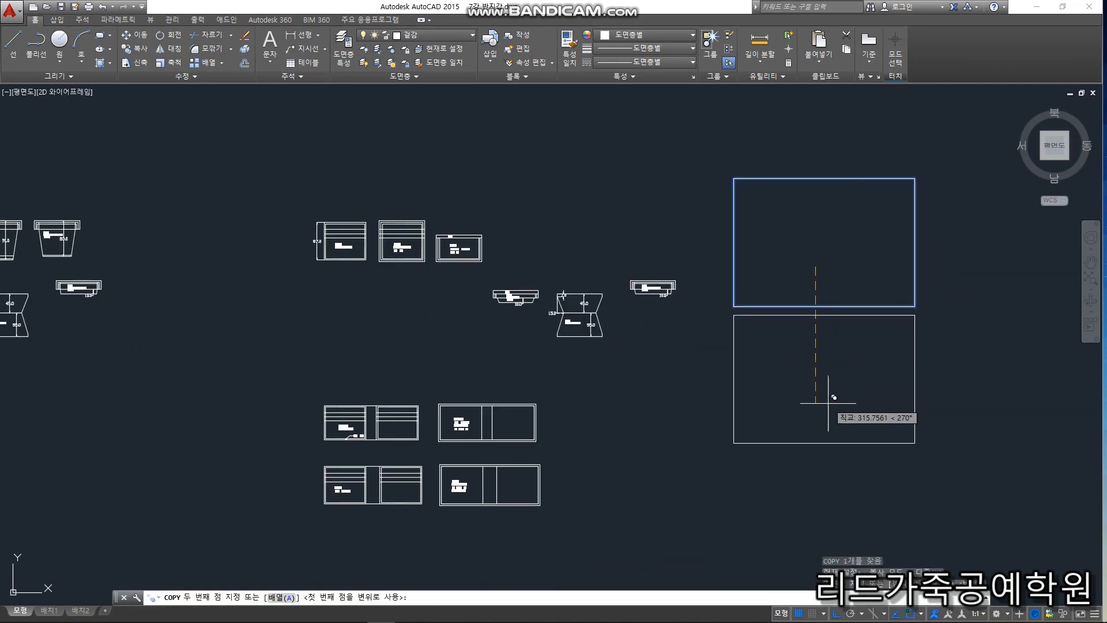
{"action": "type", "text": "350"}
{"action": "key", "text": "Return"}
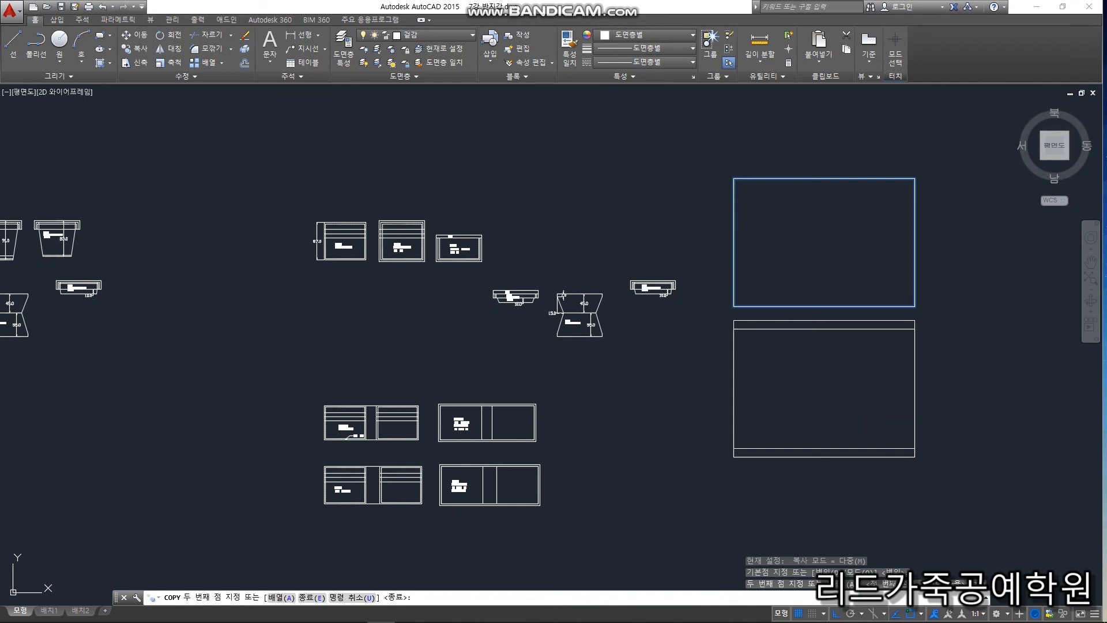
{"action": "type", "text": "350"}
{"action": "key", "text": "Return"}
{"action": "key", "text": "Return"}
{"action": "middle_click_drag", "start_coordinate": [667, 345], "coordinate": [648, 272]}
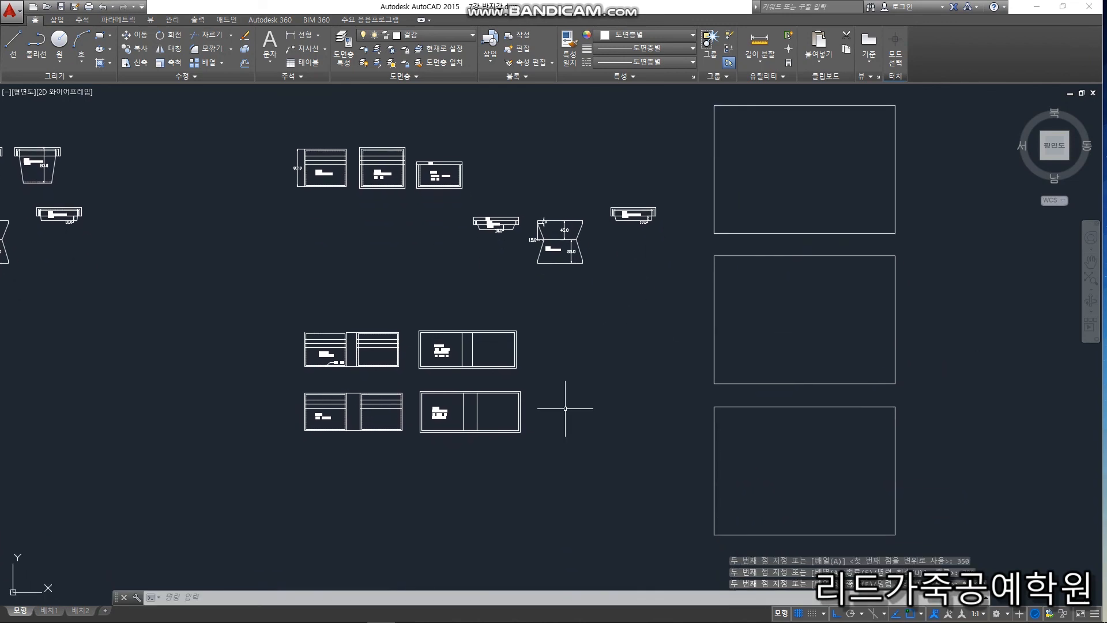
Move the two main panel cutting patterns together into the middle page frame
{"action": "left_click", "coordinate": [564, 462]}
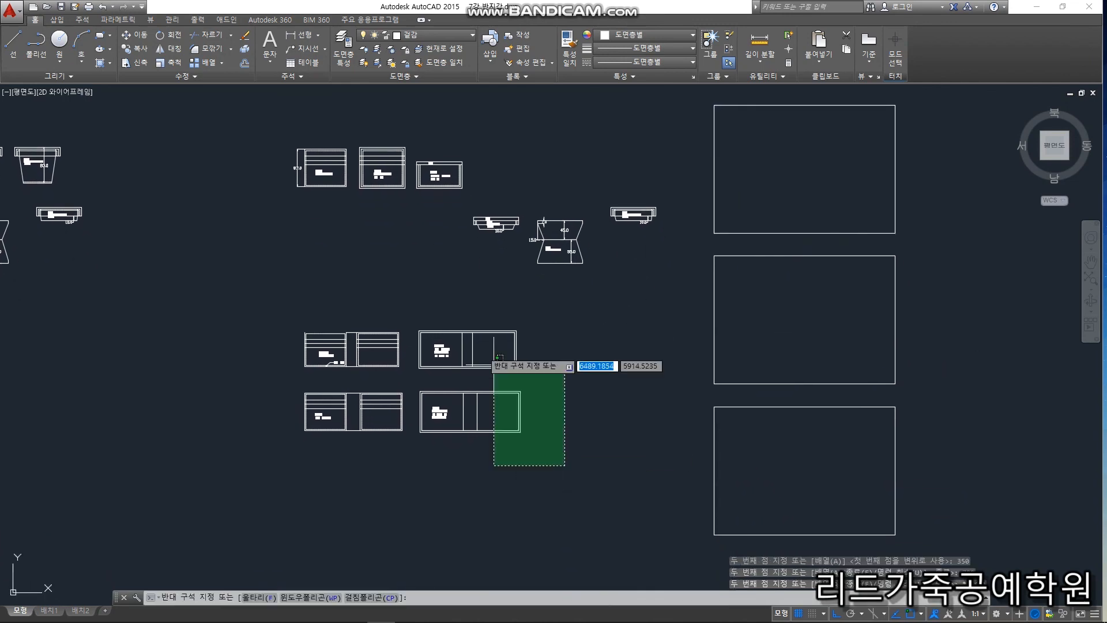
{"action": "left_click", "coordinate": [416, 309]}
{"action": "type", "text": "m"}
{"action": "key", "text": "Return"}
{"action": "left_click", "coordinate": [473, 432]}
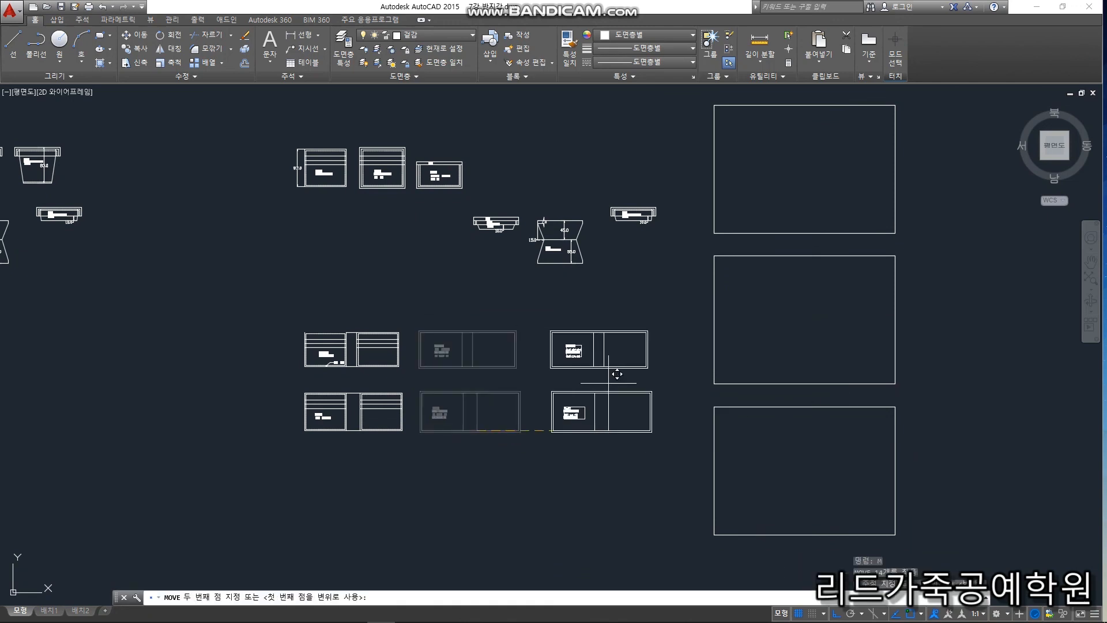
{"action": "scroll", "coordinate": [780, 341], "scroll_direction": "up", "scroll_amount": 4}
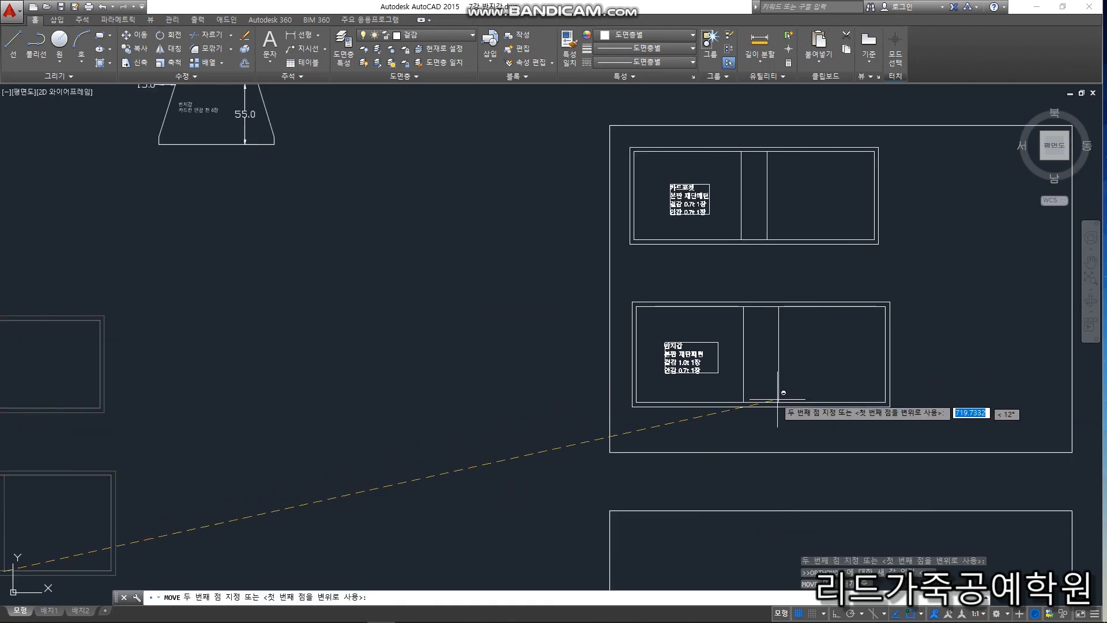
{"action": "left_click", "coordinate": [775, 394]}
Move the half-wallet main panel cutting pattern up to sit just beneath the card pocket panel in the middle frame
{"action": "left_click", "coordinate": [922, 419]}
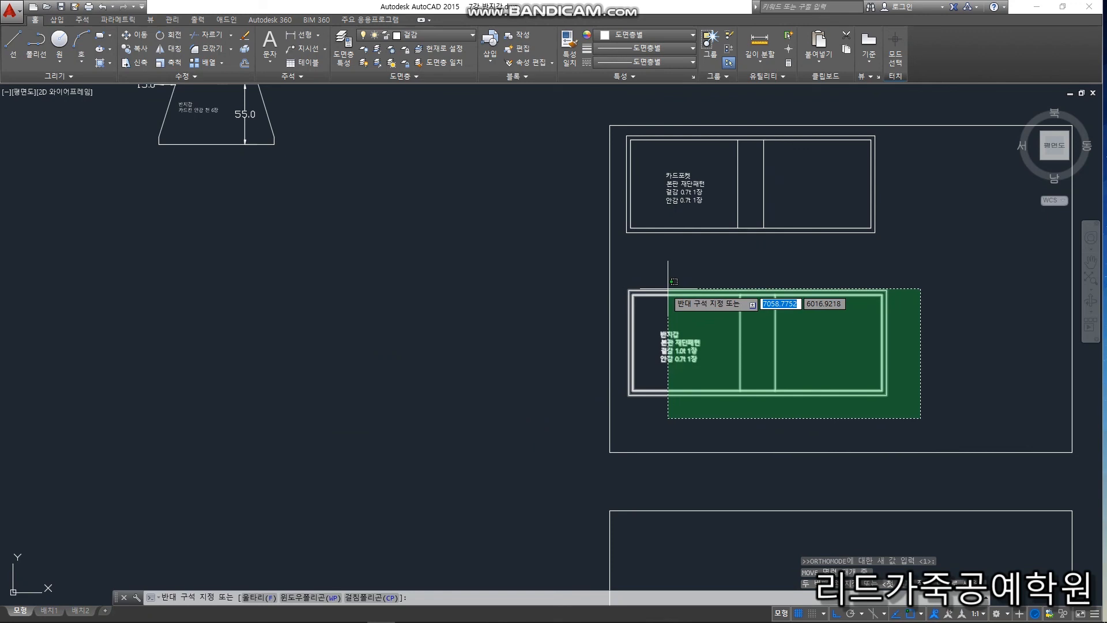
{"action": "left_click", "coordinate": [623, 266]}
{"action": "key", "text": "Return"}
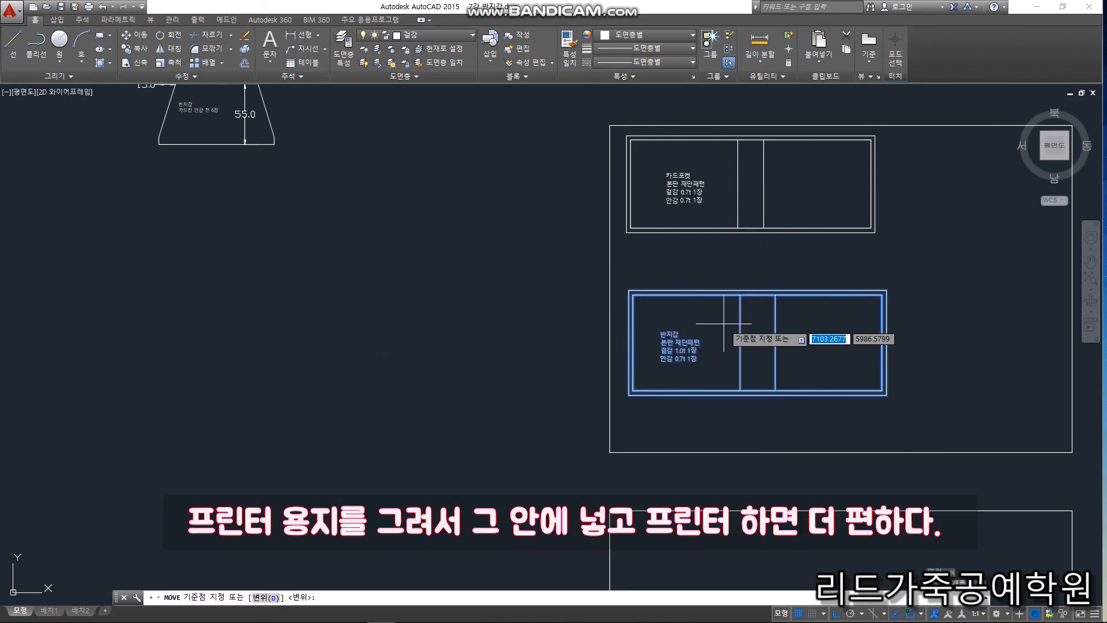
{"action": "left_click", "coordinate": [753, 339]}
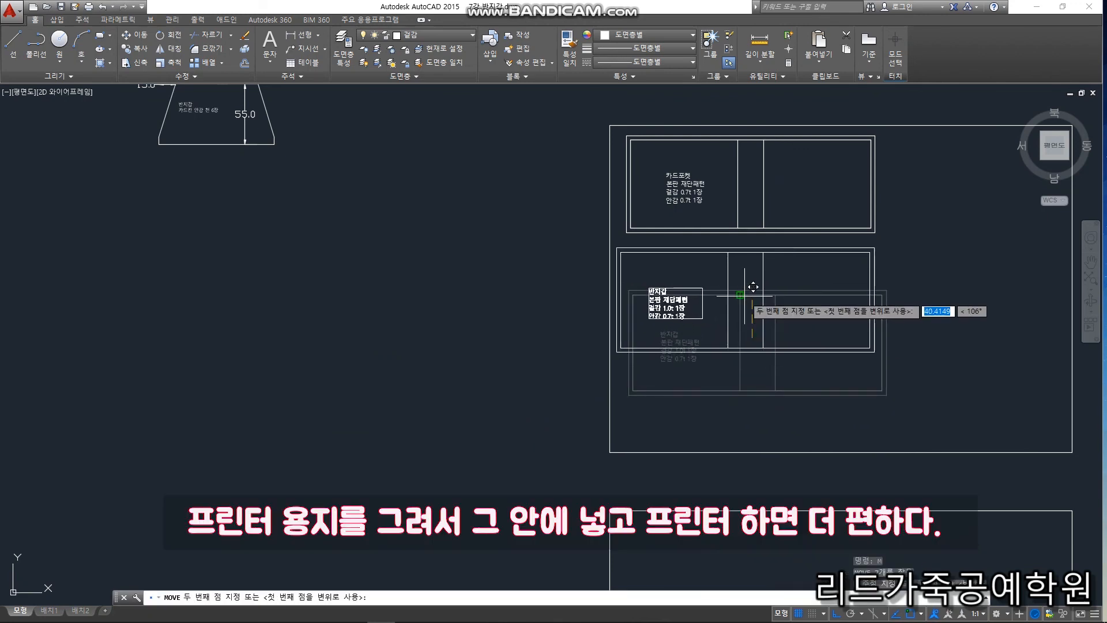
{"action": "scroll", "coordinate": [751, 283], "scroll_direction": "up", "scroll_amount": 5}
{"action": "left_click", "coordinate": [766, 257]}
{"action": "scroll", "coordinate": [759, 312], "scroll_direction": "down", "scroll_amount": 5}
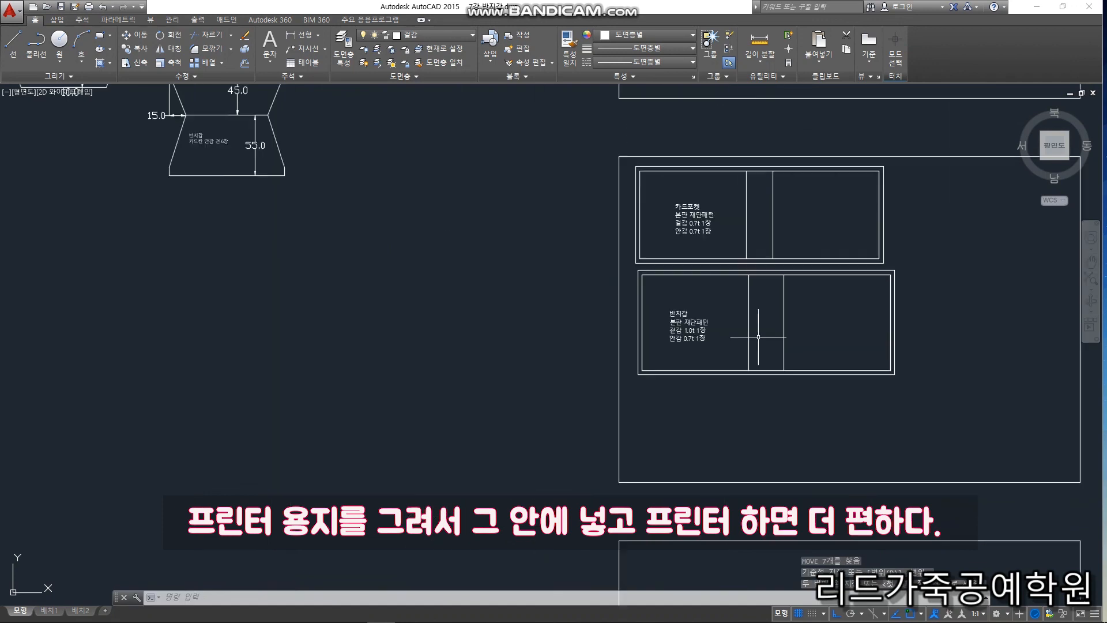
Move the half-wallet main panel basic pattern into the middle frame, beneath the two cutting patterns
{"action": "scroll", "coordinate": [569, 367], "scroll_direction": "up", "scroll_amount": 4}
{"action": "left_click", "coordinate": [612, 405]}
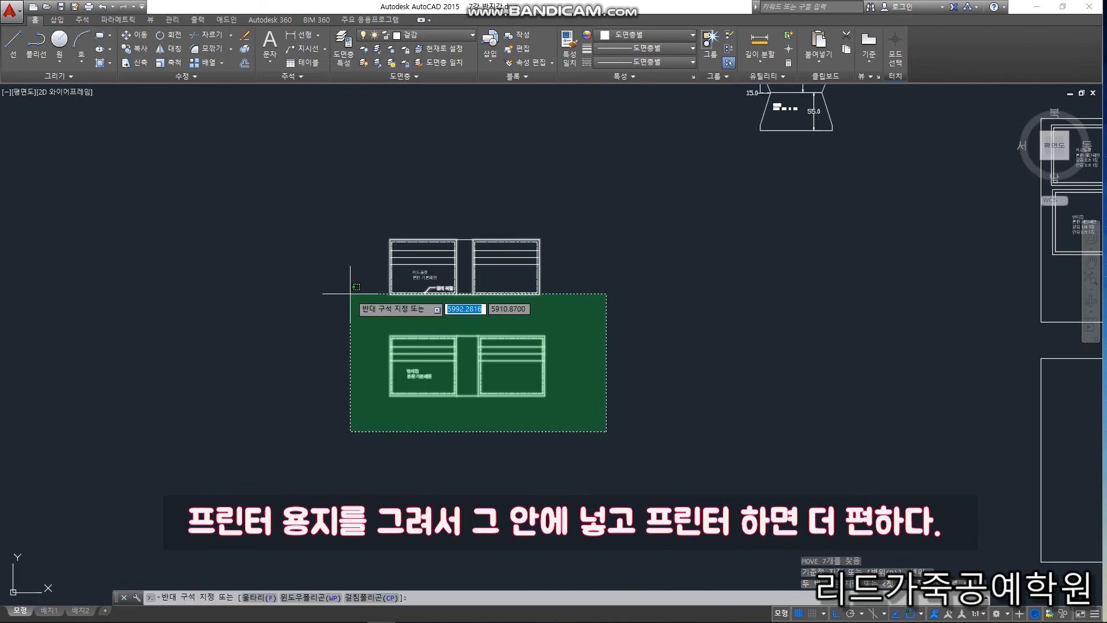
{"action": "left_click", "coordinate": [354, 322]}
{"action": "type", "text": "m"}
{"action": "key", "text": "Return"}
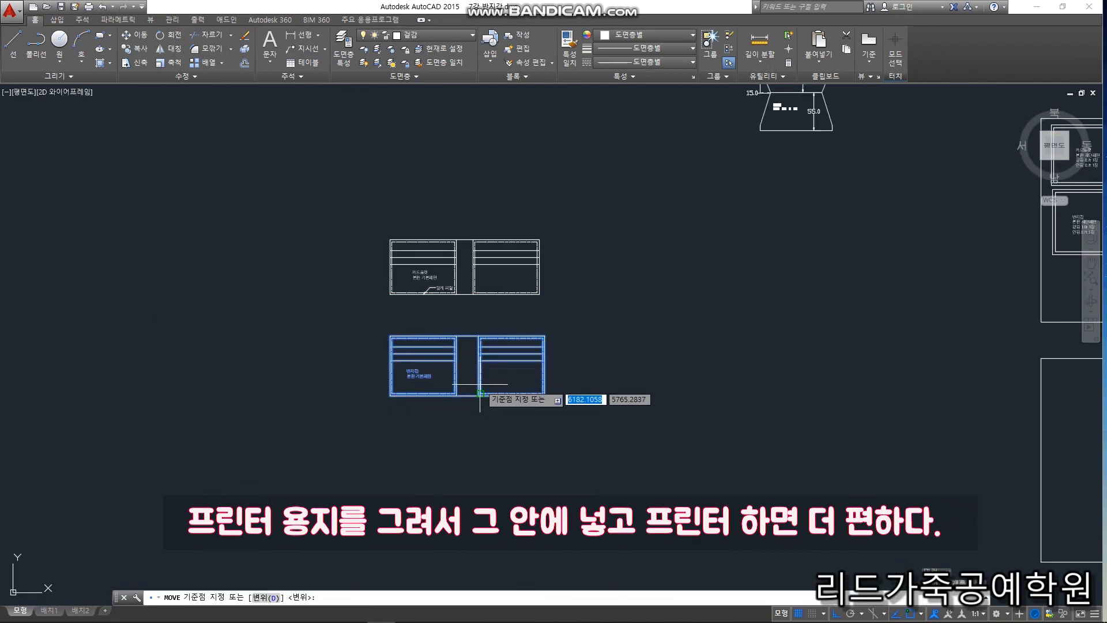
{"action": "left_click", "coordinate": [457, 364]}
{"action": "scroll", "coordinate": [458, 364], "scroll_direction": "down", "scroll_amount": 2}
{"action": "scroll", "coordinate": [458, 364], "scroll_direction": "down", "scroll_amount": 2}
{"action": "scroll", "coordinate": [556, 322], "scroll_direction": "up", "scroll_amount": 5}
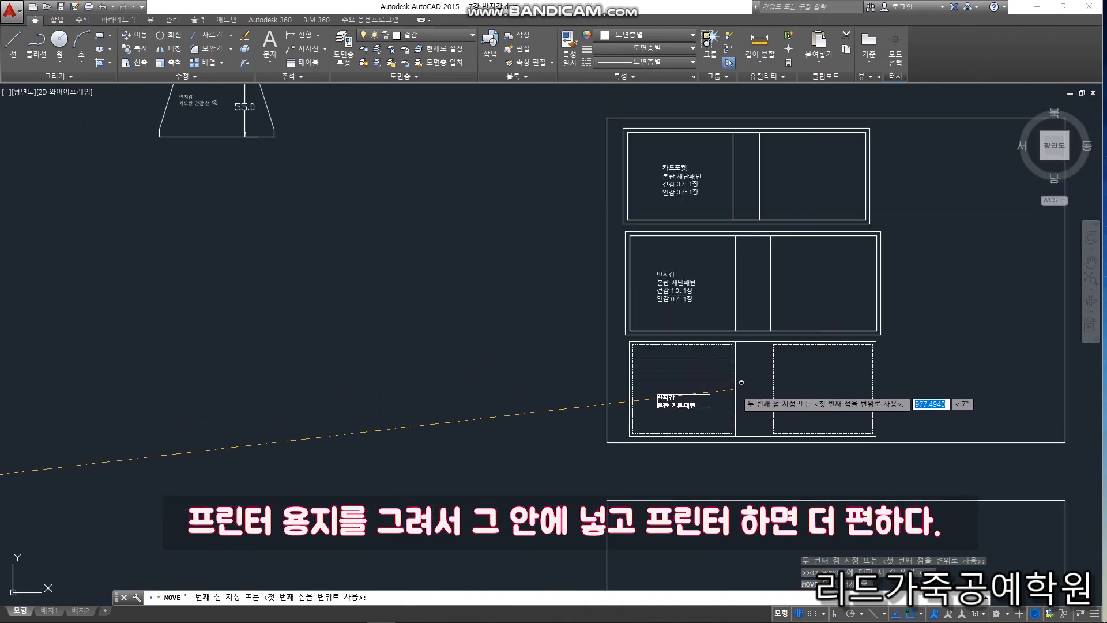
{"action": "left_click", "coordinate": [741, 382]}
{"action": "scroll", "coordinate": [737, 371], "scroll_direction": "down", "scroll_amount": 4}
Move the card pocket main panel basic pattern into the lower left corner of the top page frame
{"action": "left_click", "coordinate": [508, 419]}
{"action": "left_click", "coordinate": [279, 329]}
{"action": "type", "text": "m"}
{"action": "key", "text": "space"}
{"action": "left_click", "coordinate": [370, 367]}
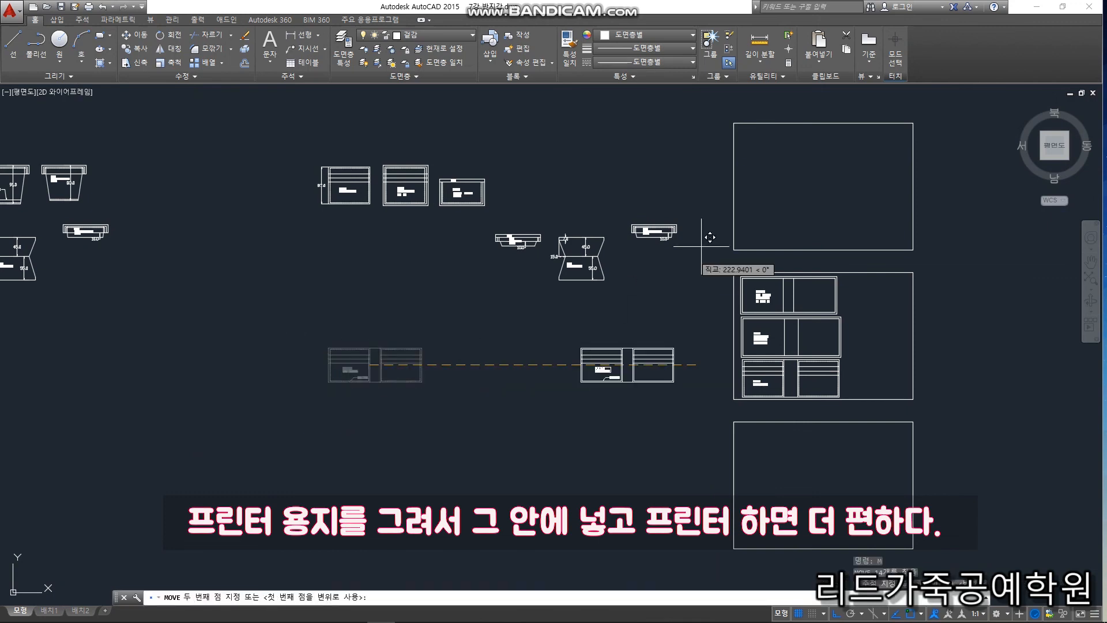
{"action": "scroll", "coordinate": [776, 203], "scroll_direction": "up", "scroll_amount": 4}
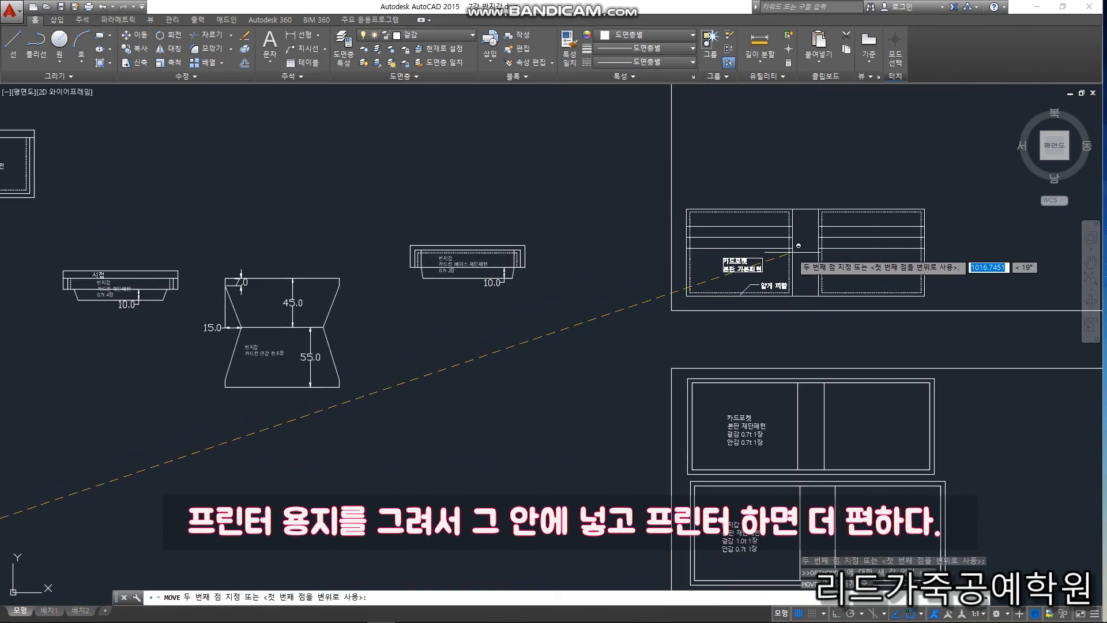
{"action": "left_click", "coordinate": [798, 262]}
{"action": "scroll", "coordinate": [798, 262], "scroll_direction": "down", "scroll_amount": 5}
Delete the height dimension beside the copied card slot basic pattern
{"action": "scroll", "coordinate": [503, 293], "scroll_direction": "up", "scroll_amount": 4}
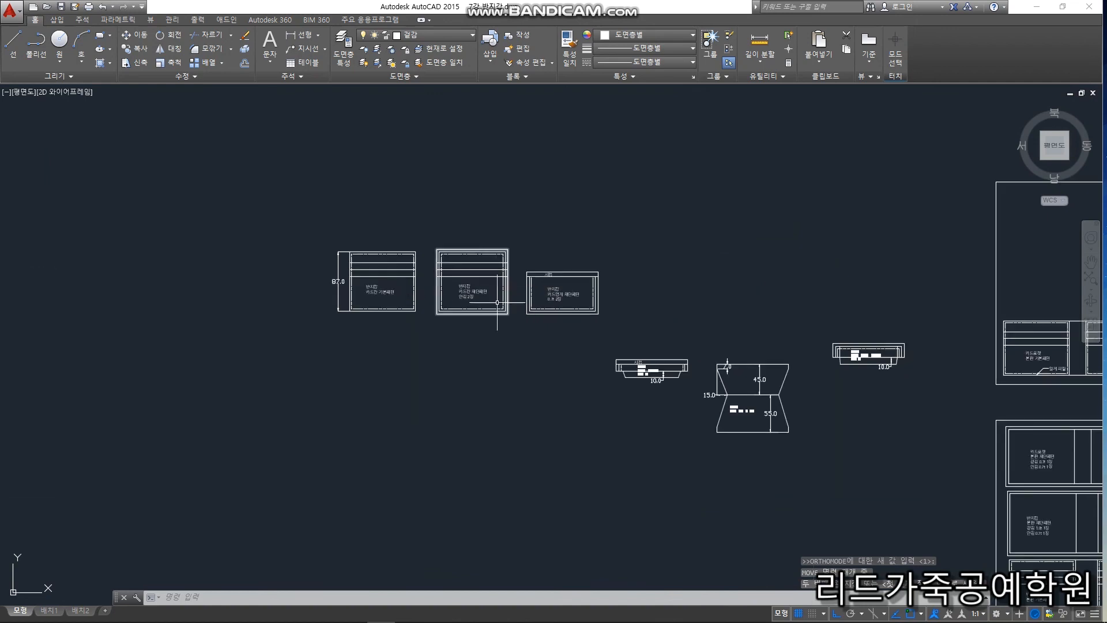
{"action": "left_click", "coordinate": [337, 314]}
{"action": "left_click", "coordinate": [318, 279]}
{"action": "key", "text": "Delete"}
Move the card slot basic, card slot cutting and card cover patterns into the top frame, above the card pocket pattern
{"action": "left_click", "coordinate": [655, 332]}
{"action": "left_click", "coordinate": [325, 190]}
{"action": "key", "text": "m"}
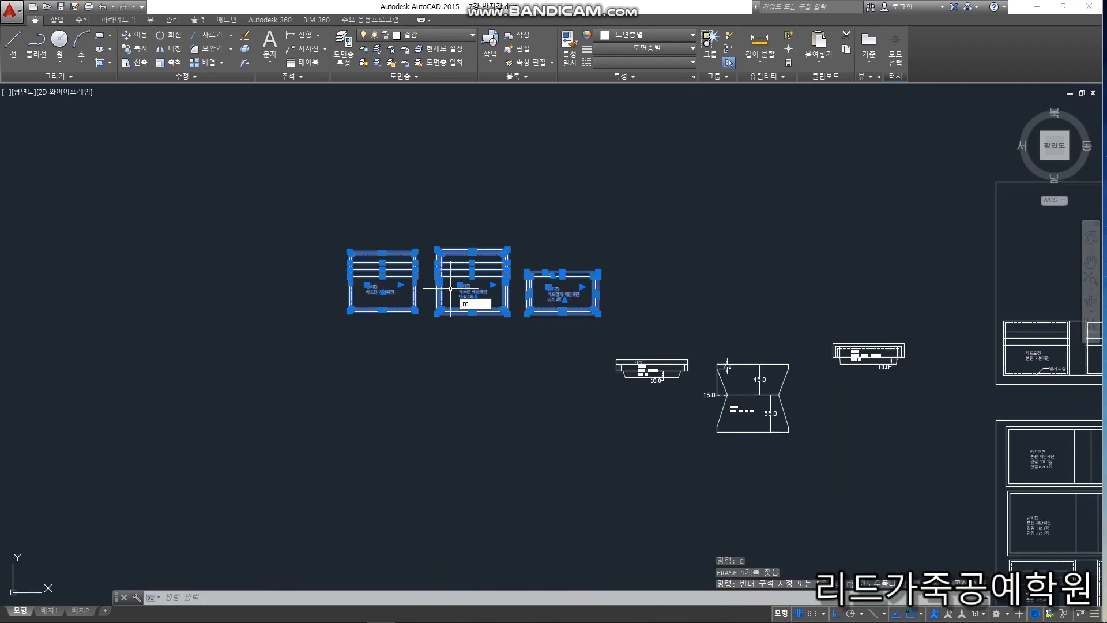
{"action": "key", "text": "Return"}
{"action": "left_click", "coordinate": [462, 295]}
{"action": "scroll", "coordinate": [426, 294], "scroll_direction": "down", "scroll_amount": 4}
{"action": "scroll", "coordinate": [665, 271], "scroll_direction": "up", "scroll_amount": 6}
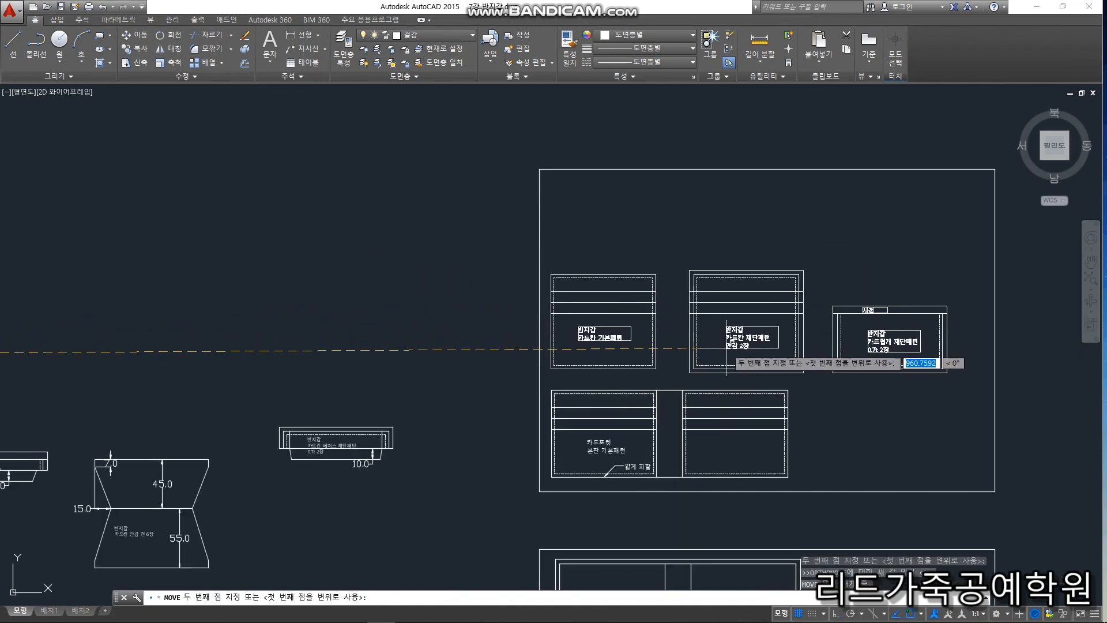
{"action": "left_click", "coordinate": [728, 349]}
{"action": "scroll", "coordinate": [728, 349], "scroll_direction": "down", "scroll_amount": 4}
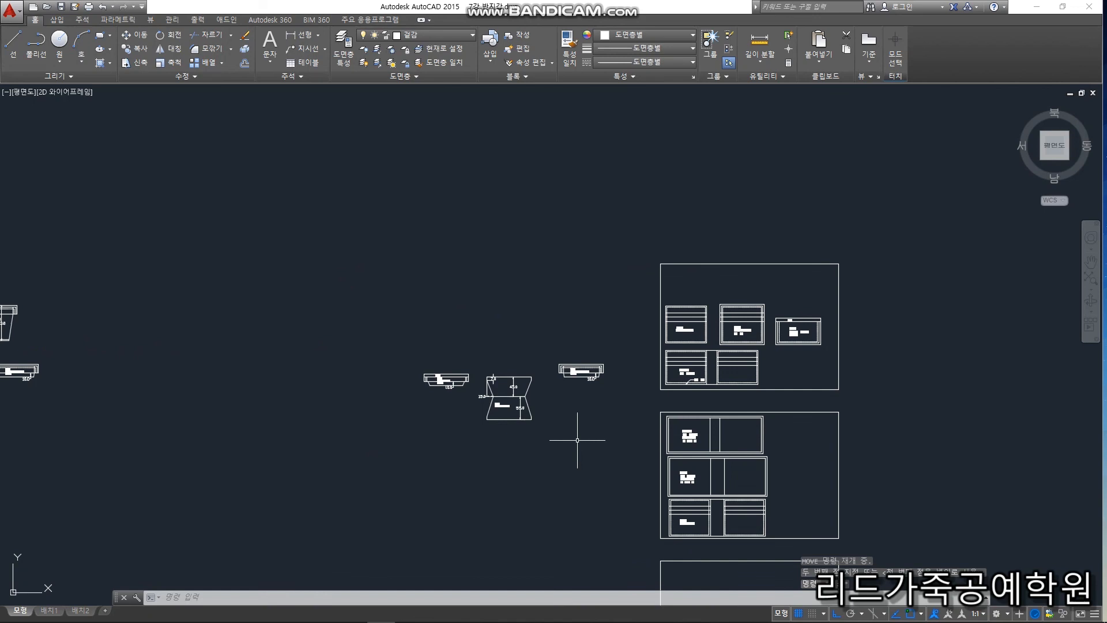
{"action": "left_click", "coordinate": [606, 431]}
{"action": "left_click", "coordinate": [380, 319]}
{"action": "key", "text": "Escape"}
Move the 0.7t 4장 card slot cutting pattern with its dimension into the top frame, above the card slot basic pattern
{"action": "scroll", "coordinate": [469, 396], "scroll_direction": "up", "scroll_amount": 3}
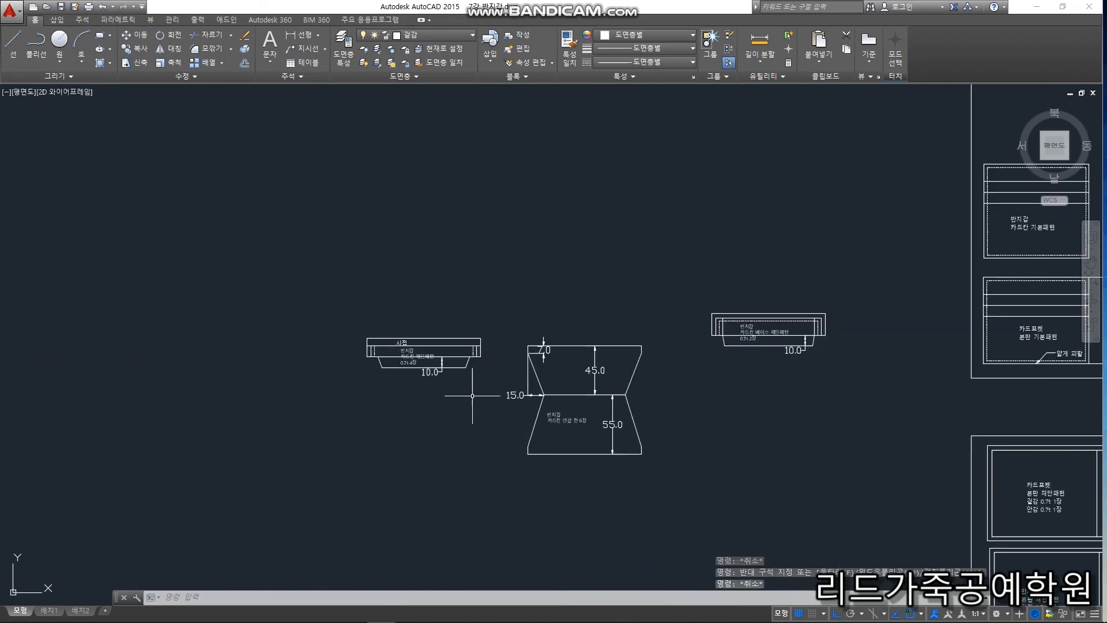
{"action": "left_click", "coordinate": [487, 387]}
{"action": "left_click", "coordinate": [309, 299]}
{"action": "type", "text": "m"}
{"action": "key", "text": "space"}
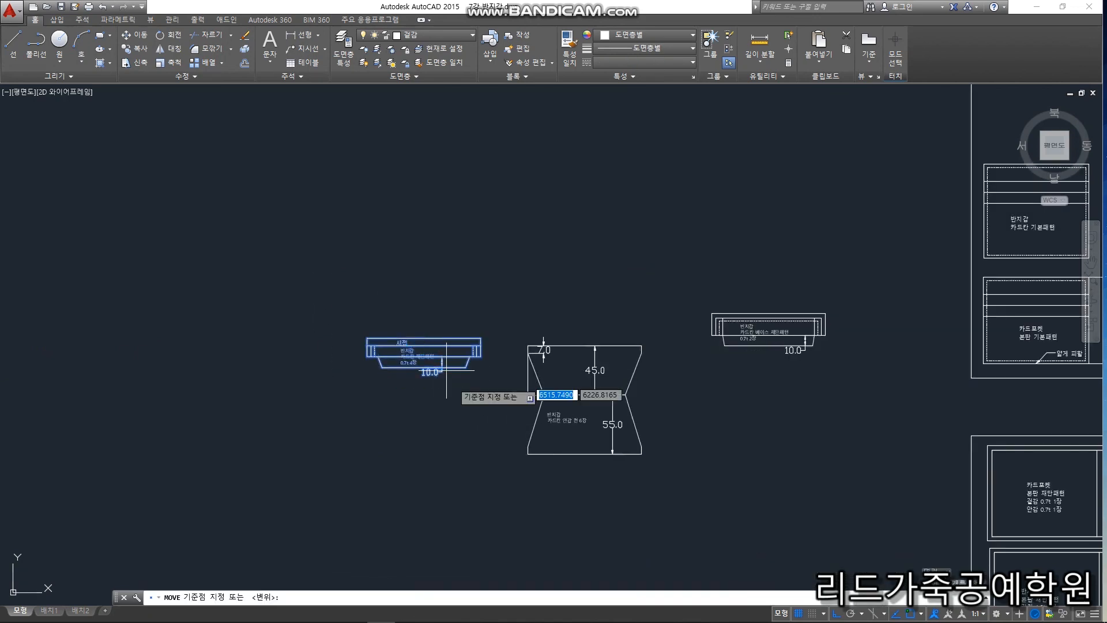
{"action": "left_click", "coordinate": [433, 358]}
{"action": "scroll", "coordinate": [445, 346], "scroll_direction": "down", "scroll_amount": 3}
{"action": "scroll", "coordinate": [727, 271], "scroll_direction": "up", "scroll_amount": 5}
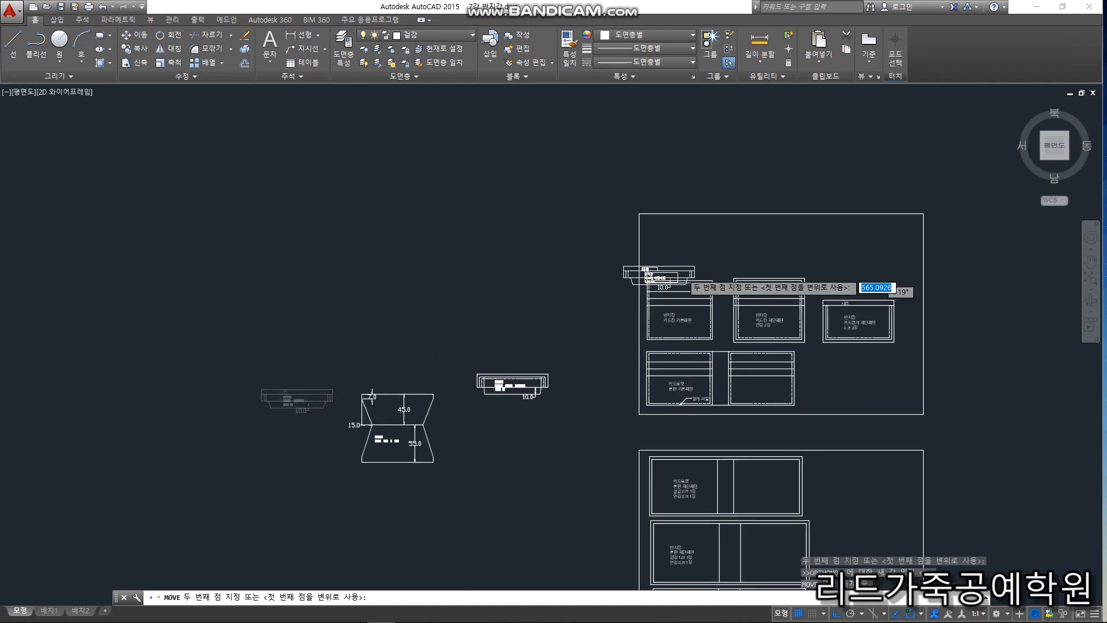
{"action": "left_click", "coordinate": [708, 245]}
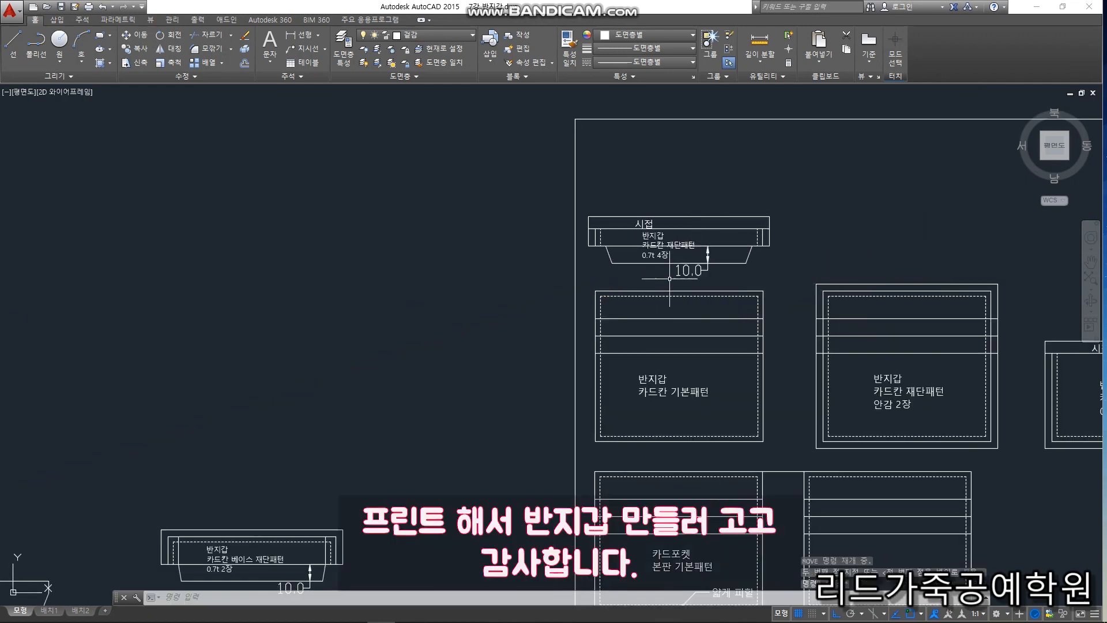
Move the card slot lining fabric pattern with its dimensions into the top frame, above the card cover pattern
{"action": "scroll", "coordinate": [672, 278], "scroll_direction": "down", "scroll_amount": 4}
{"action": "left_click", "coordinate": [446, 470]}
{"action": "left_click", "coordinate": [341, 374]}
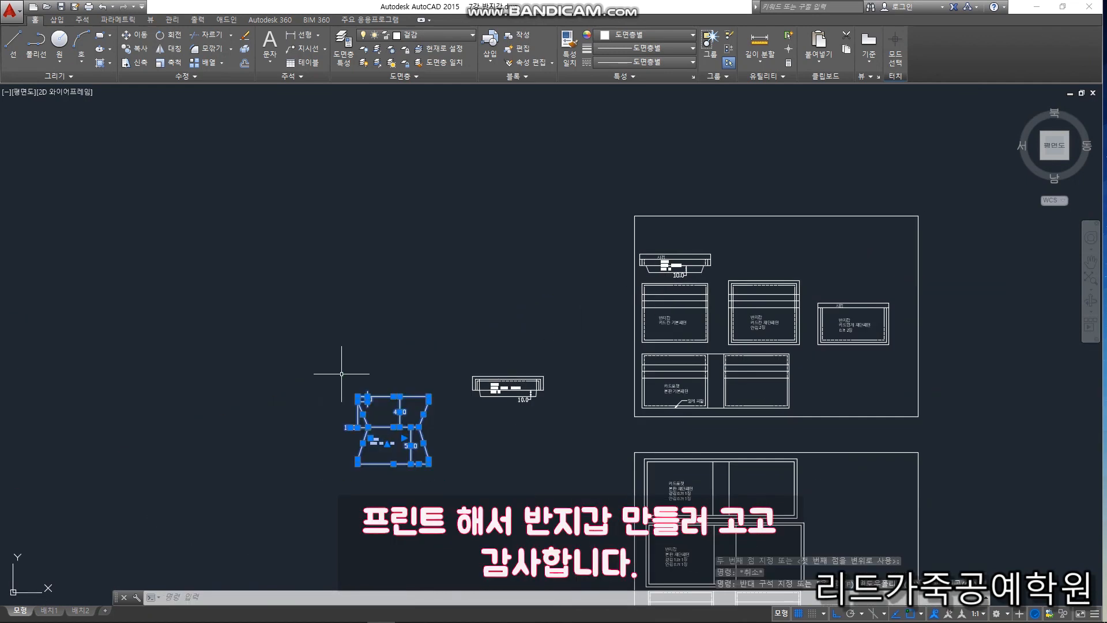
{"action": "type", "text": "m"}
{"action": "key", "text": "space"}
{"action": "left_click", "coordinate": [394, 426]}
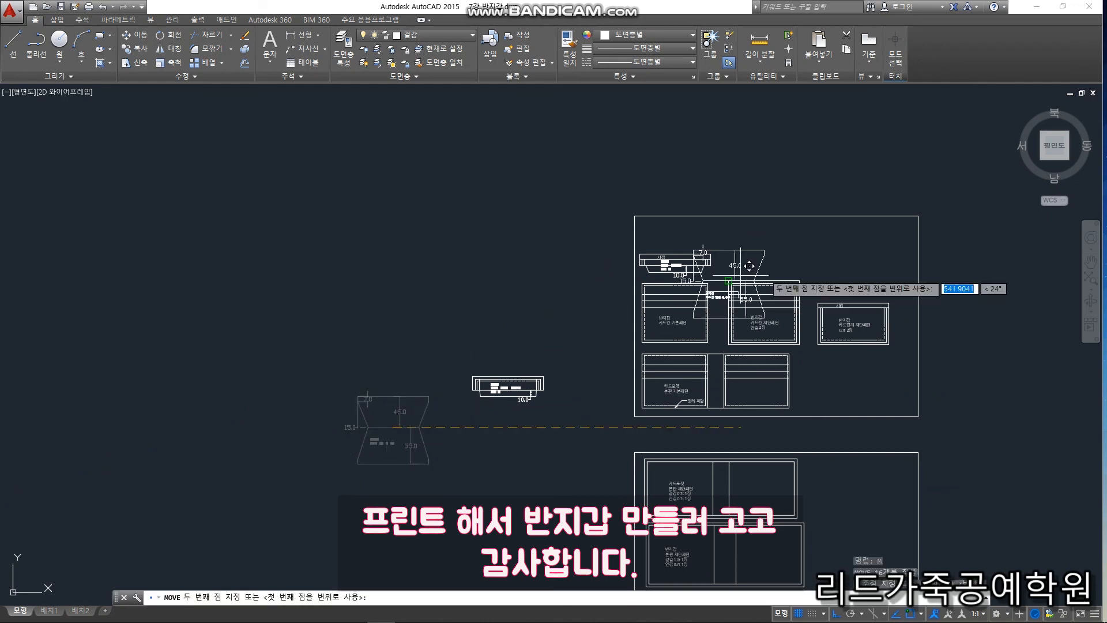
{"action": "scroll", "coordinate": [827, 256], "scroll_direction": "up", "scroll_amount": 2}
{"action": "scroll", "coordinate": [878, 266], "scroll_direction": "up", "scroll_amount": 2}
{"action": "key", "text": "F8"}
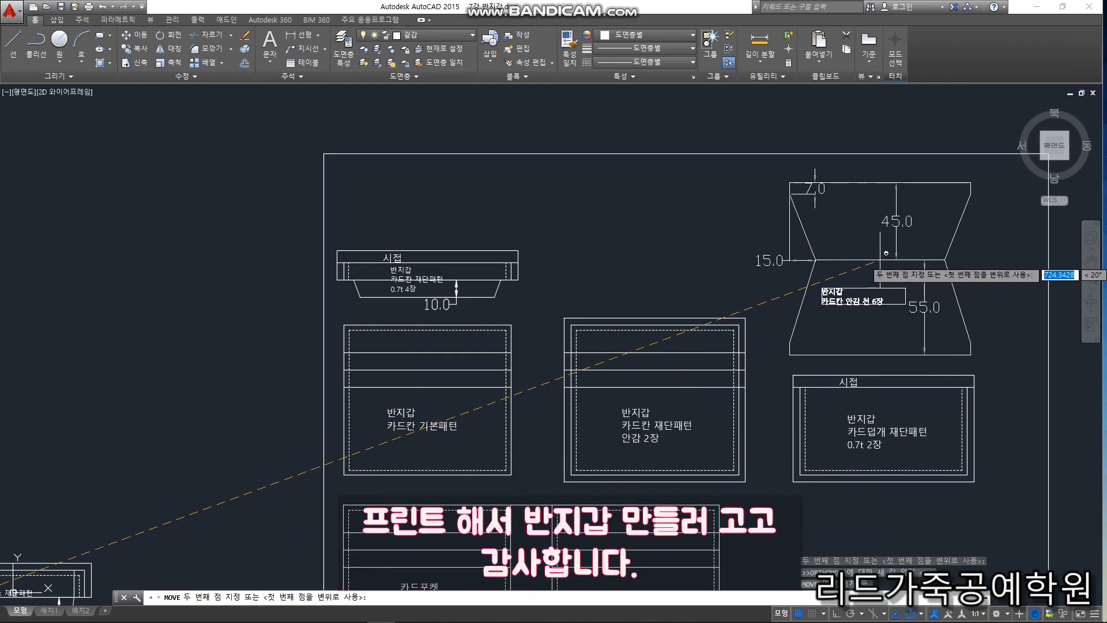
{"action": "left_click", "coordinate": [874, 264]}
Move the card slot base cutting pattern into the top frame, above the 안감 2장 card slot cutting pattern
{"action": "scroll", "coordinate": [874, 265], "scroll_direction": "down", "scroll_amount": 5}
{"action": "left_click", "coordinate": [600, 419]}
{"action": "left_click", "coordinate": [453, 315]}
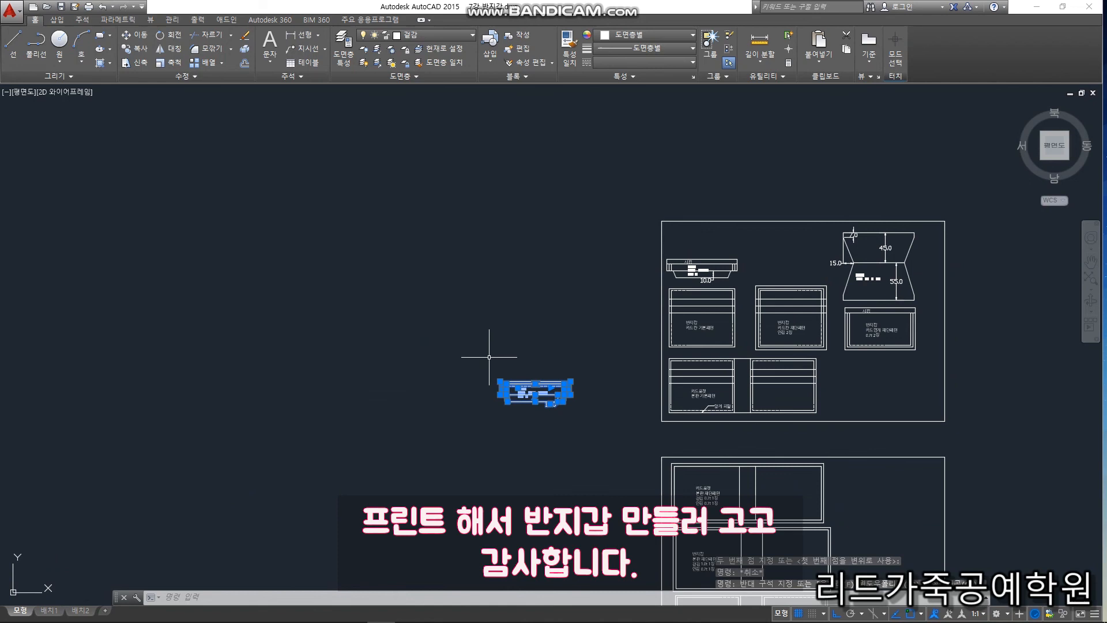
{"action": "type", "text": "m"}
{"action": "key", "text": "space"}
{"action": "left_click", "coordinate": [502, 383]}
{"action": "scroll", "coordinate": [757, 257], "scroll_direction": "up", "scroll_amount": 5}
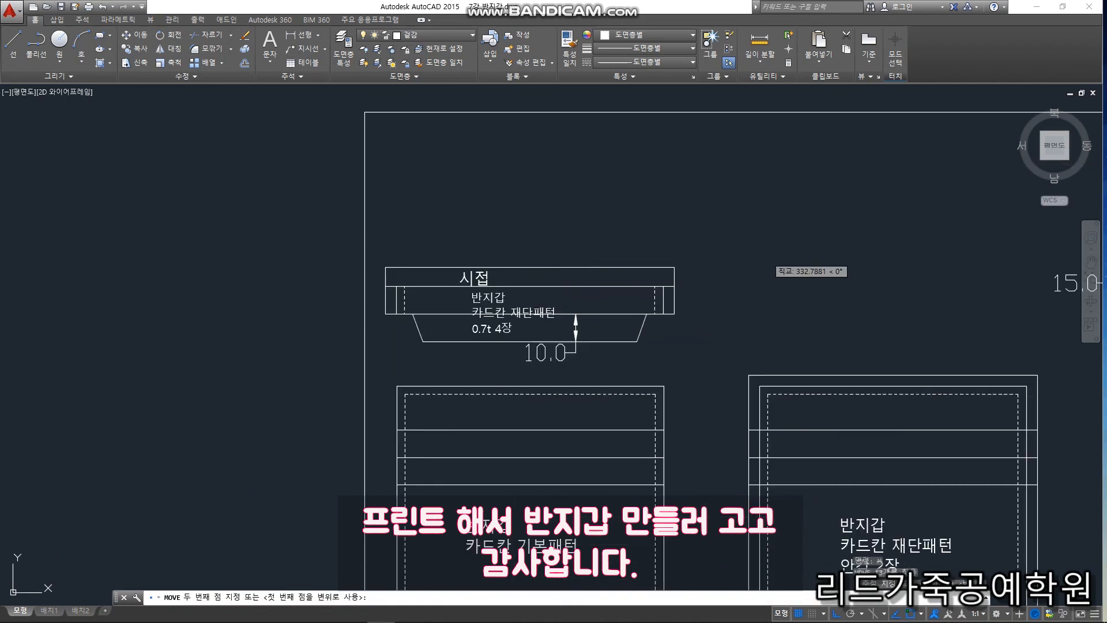
{"action": "left_click", "coordinate": [878, 318], "text": "shift"}
{"action": "scroll", "coordinate": [448, 265], "scroll_direction": "down", "scroll_amount": 6}
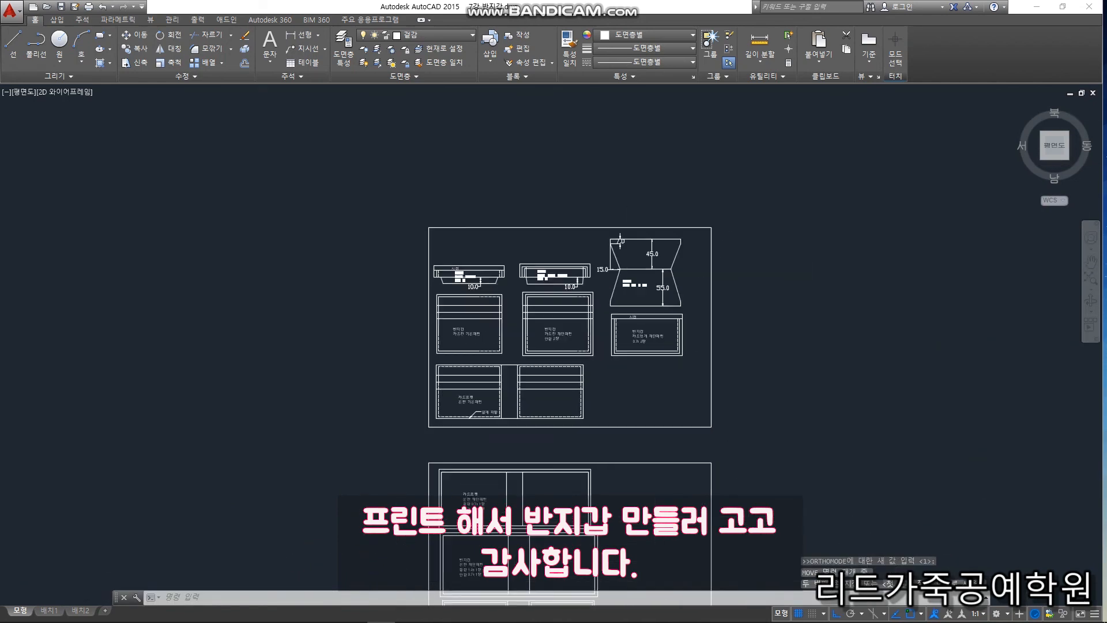
{"action": "scroll", "coordinate": [505, 547], "scroll_direction": "up", "scroll_amount": 3}
{"action": "left_click", "coordinate": [562, 521]}
{"action": "key", "text": "Escape"}
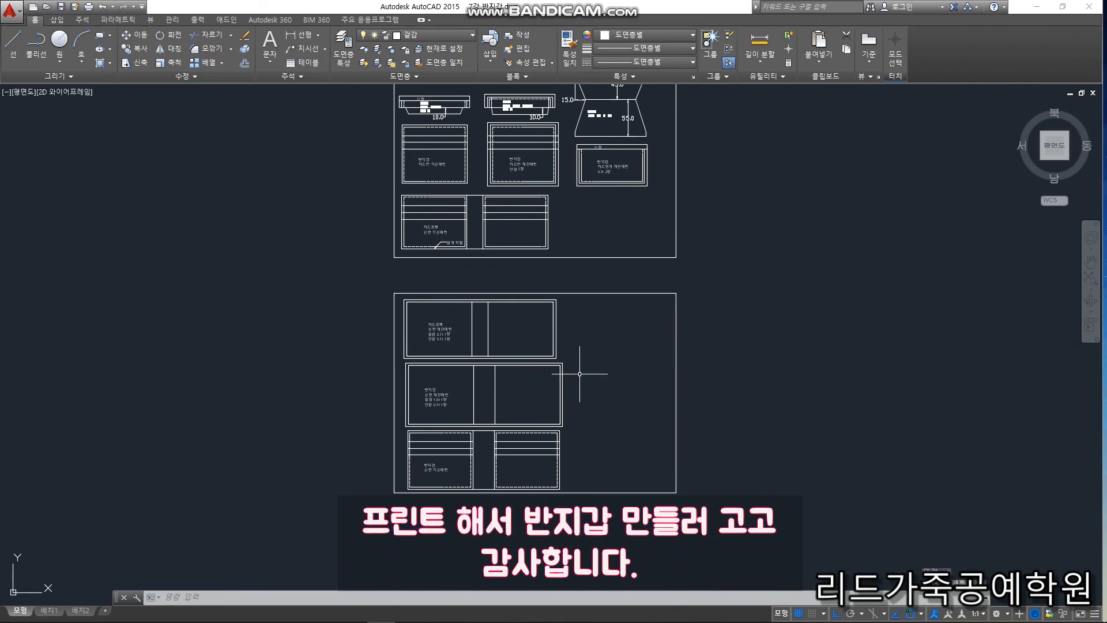
{"action": "middle_click_drag", "start_coordinate": [580, 373], "coordinate": [588, 455]}
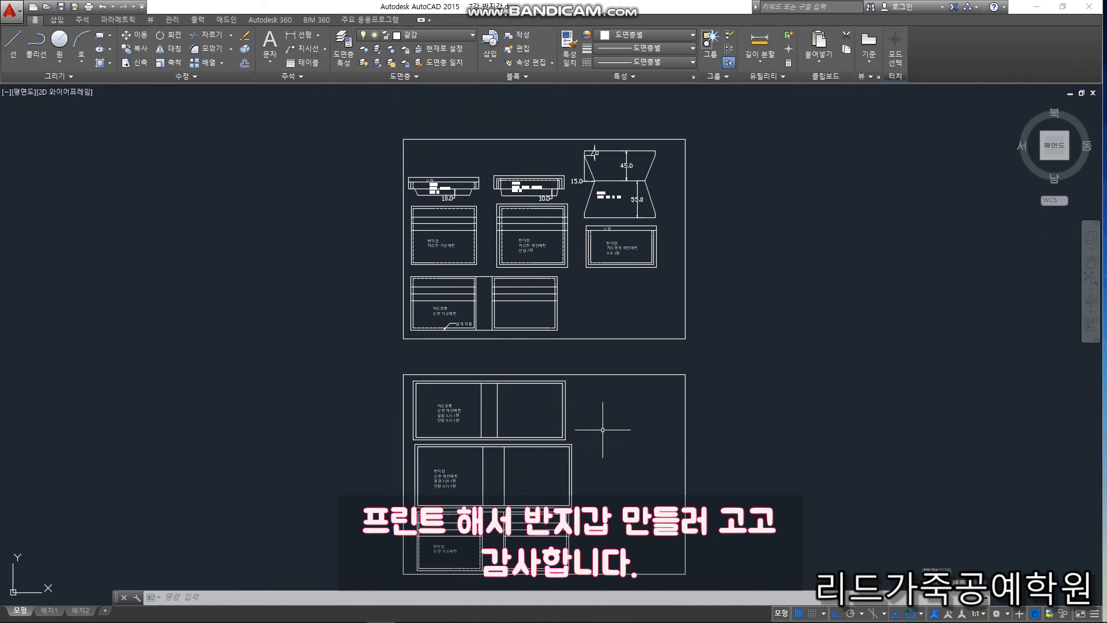